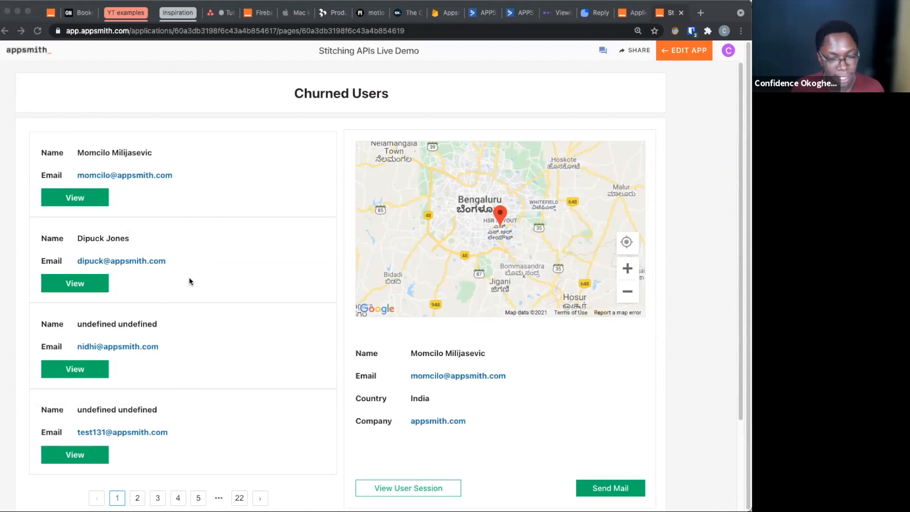
# Browse pages 3 and 5 of the churned users list and return to page 1
pyautogui.scroll(-2, 188, 279)
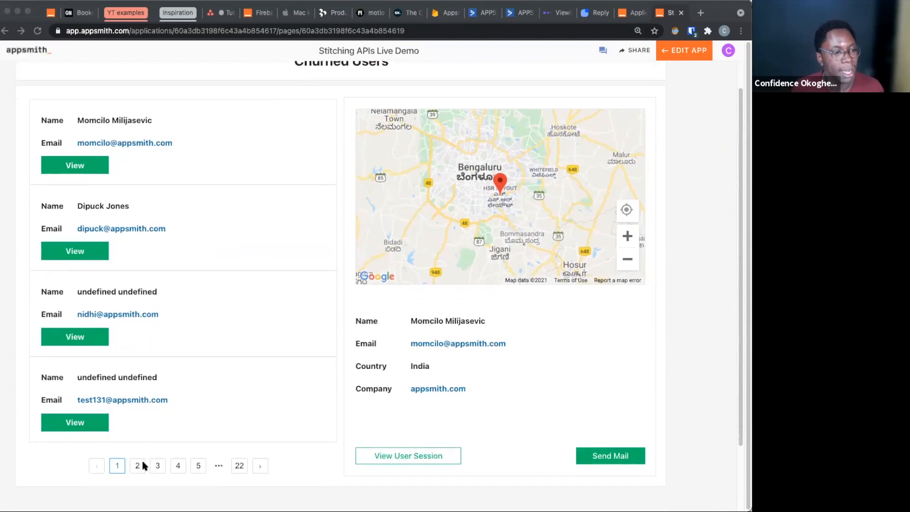
pyautogui.click(157, 465)
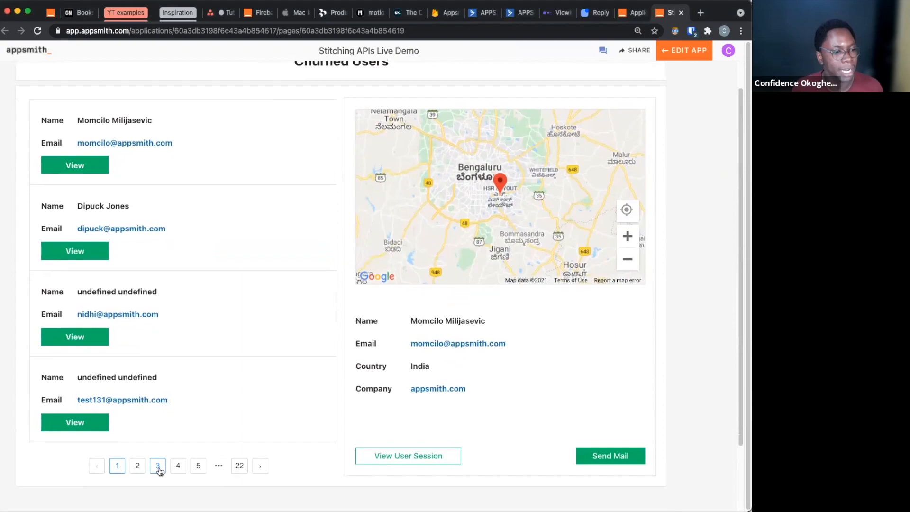
pyautogui.click(116, 466)
pyautogui.click(198, 467)
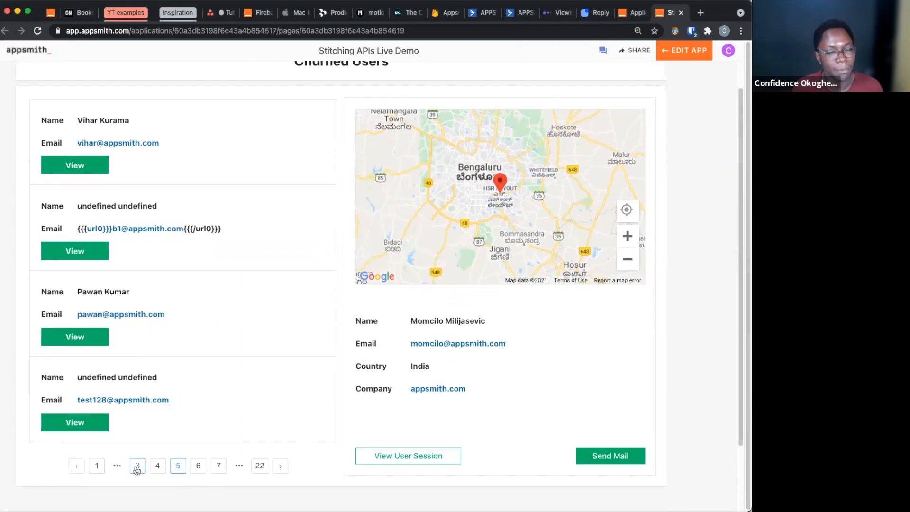
pyautogui.click(96, 466)
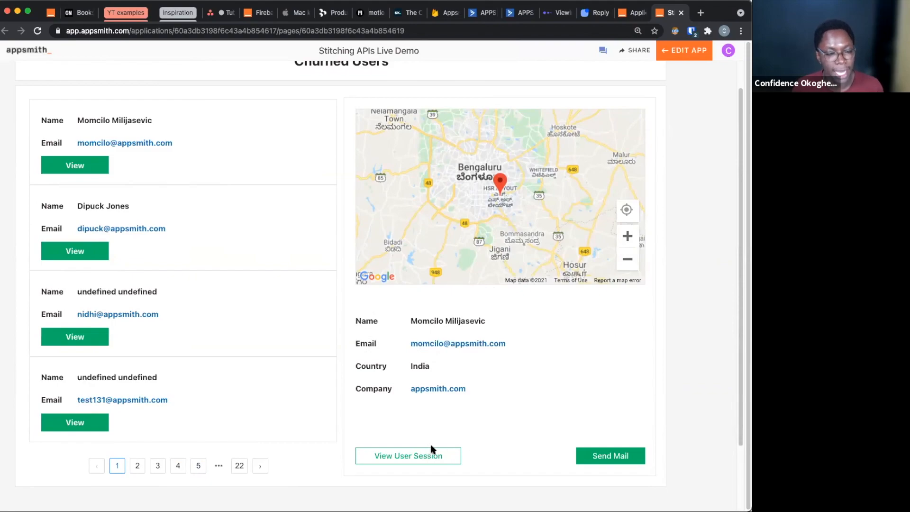
# View the selected user's session recording in Smartlook, then close it and return to the Churned Users app
pyautogui.click(407, 455)
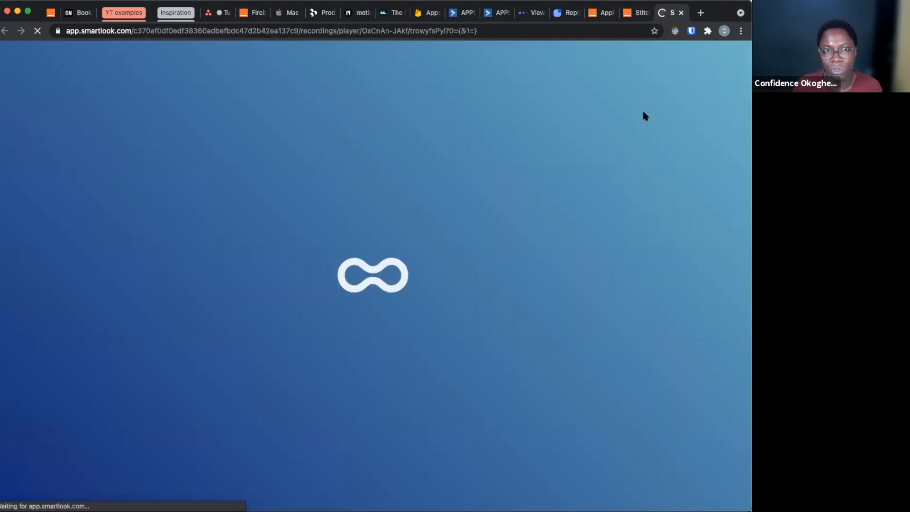
pyautogui.click(637, 13)
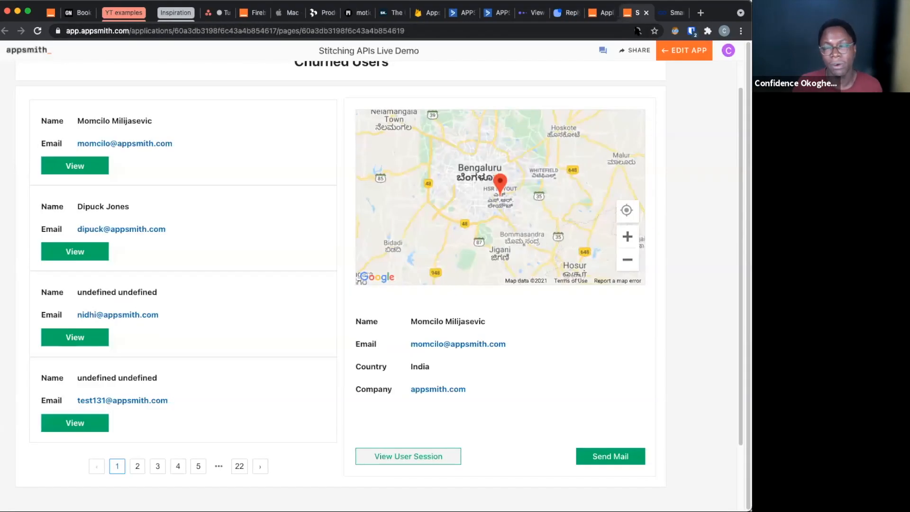
pyautogui.click(672, 15)
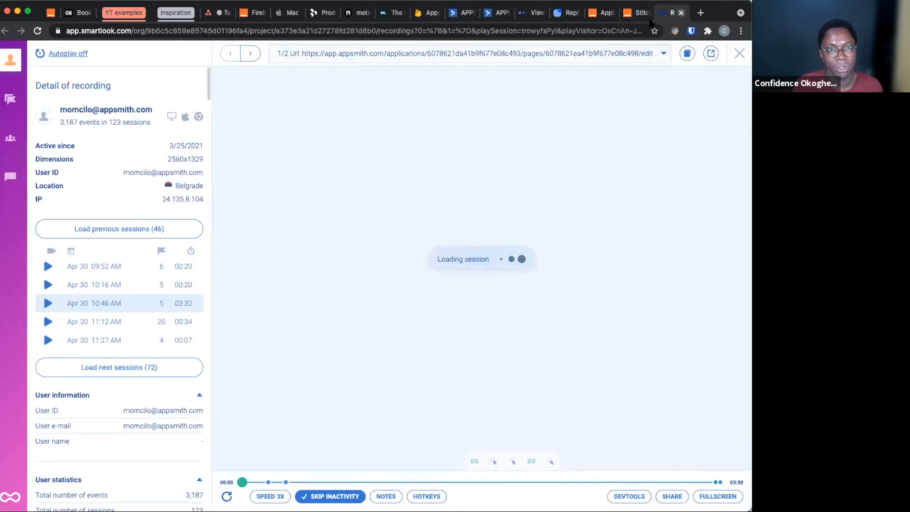
pyautogui.click(680, 13)
# Send a mail to the selected churned user, keeping the prefilled email and name fields
pyautogui.click(622, 456)
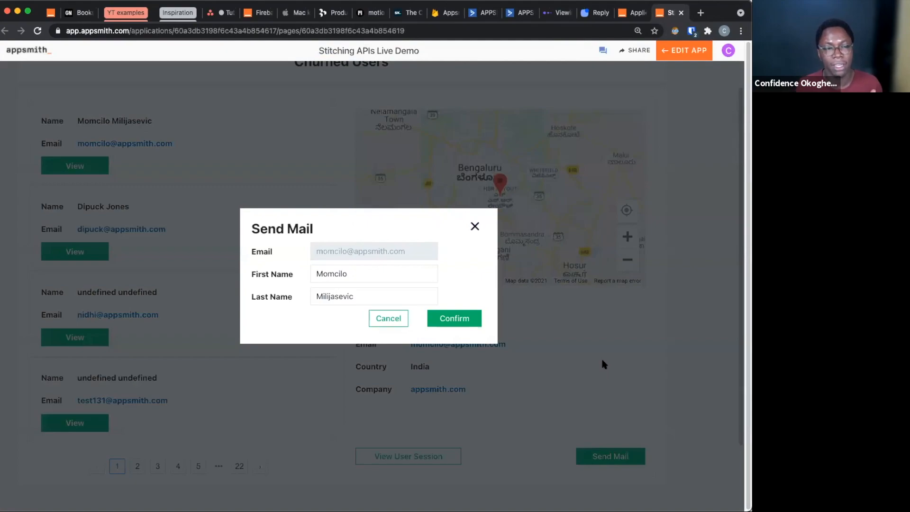
pyautogui.click(453, 319)
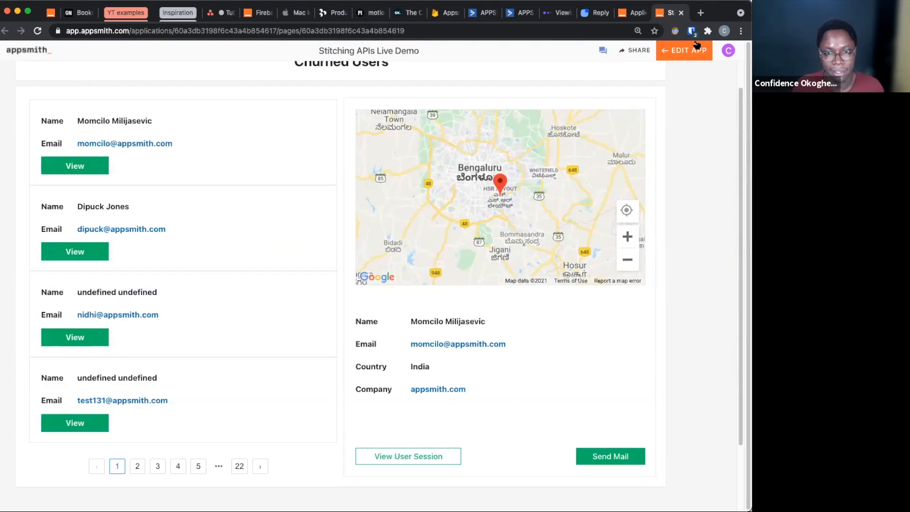
# Examine the Mixpanel churn cohort, the demo_api_automation workflow and the Churn Rescue sequence in Reply, and return to the finished app
pyautogui.click(551, 12)
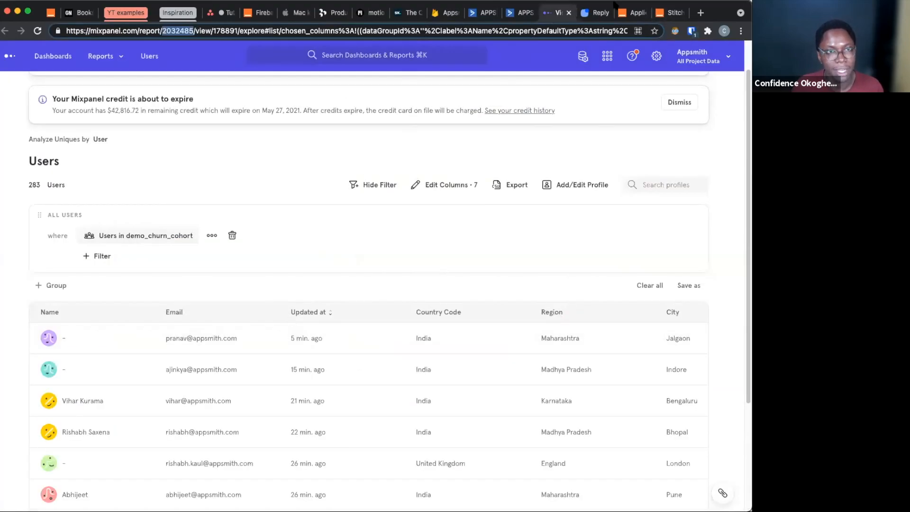
pyautogui.click(479, 12)
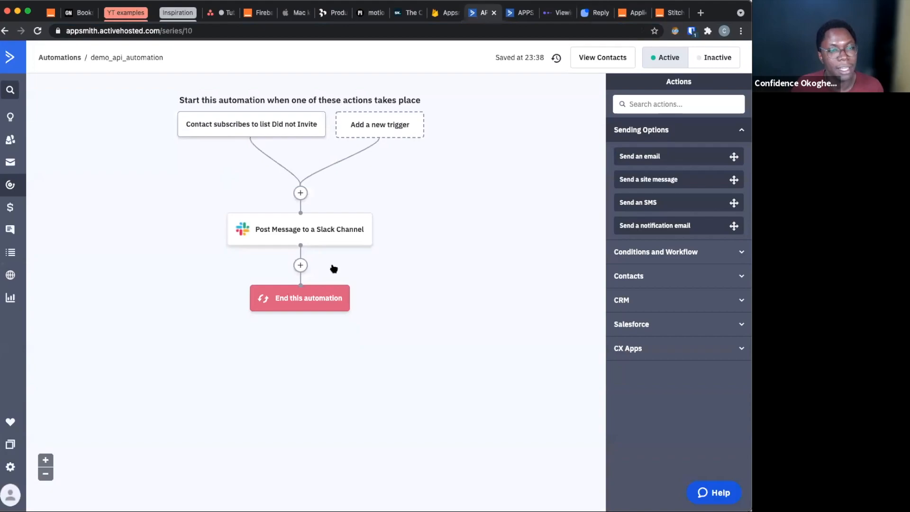
pyautogui.moveTo(333, 252)
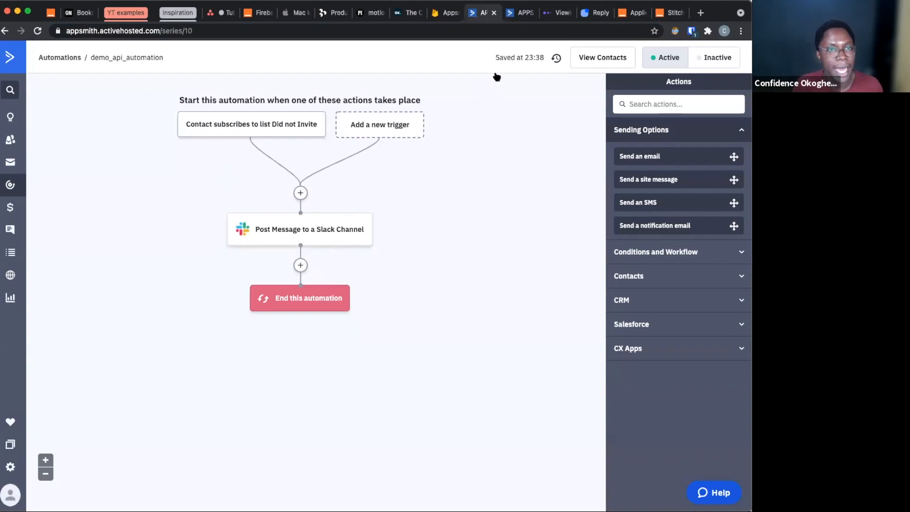
pyautogui.click(596, 12)
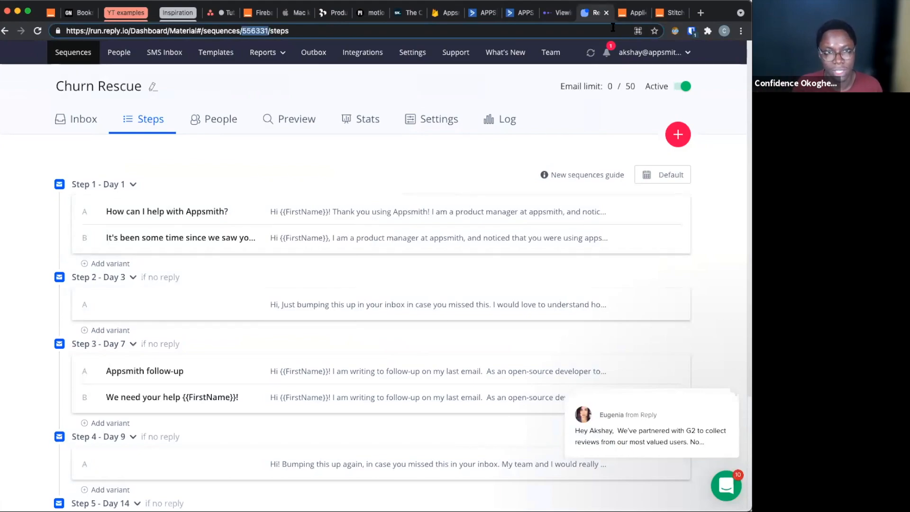
pyautogui.click(665, 13)
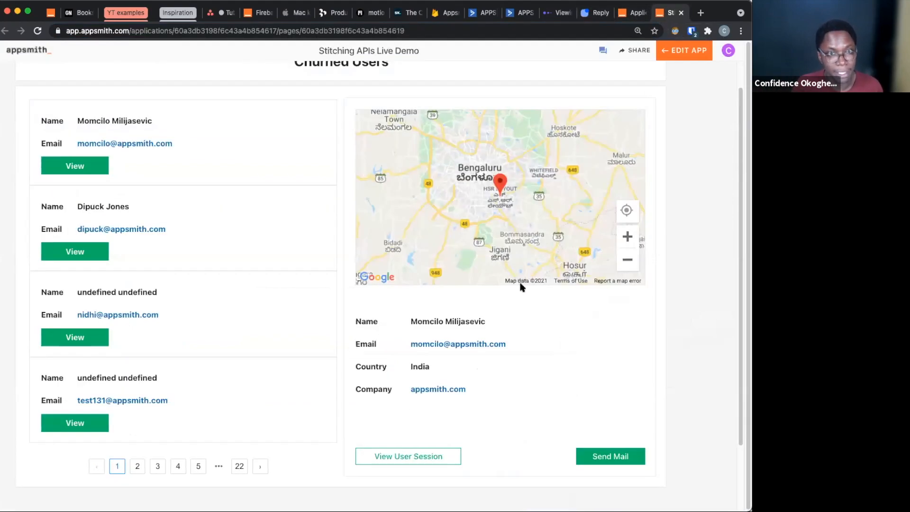
# Create a new blank application in the first organization of the Appsmith applications page
pyautogui.click(623, 13)
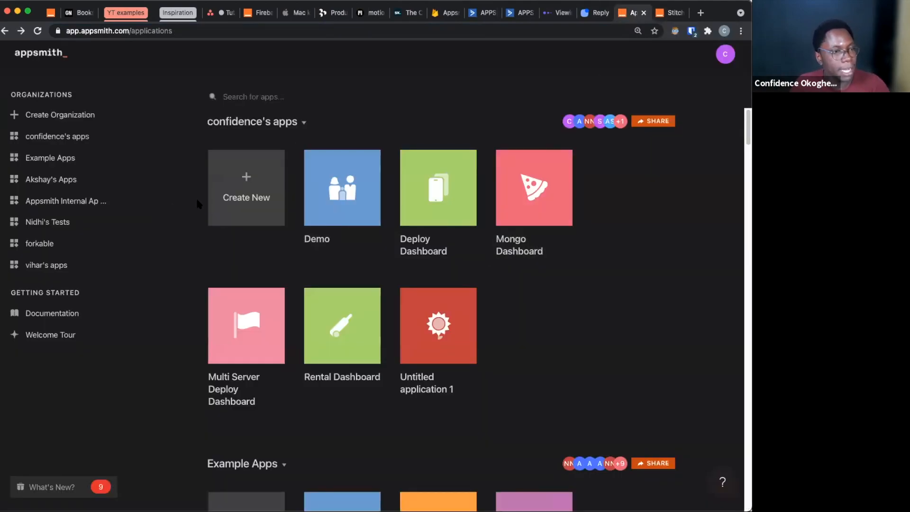
pyautogui.click(232, 190)
pyautogui.moveTo(463, 316)
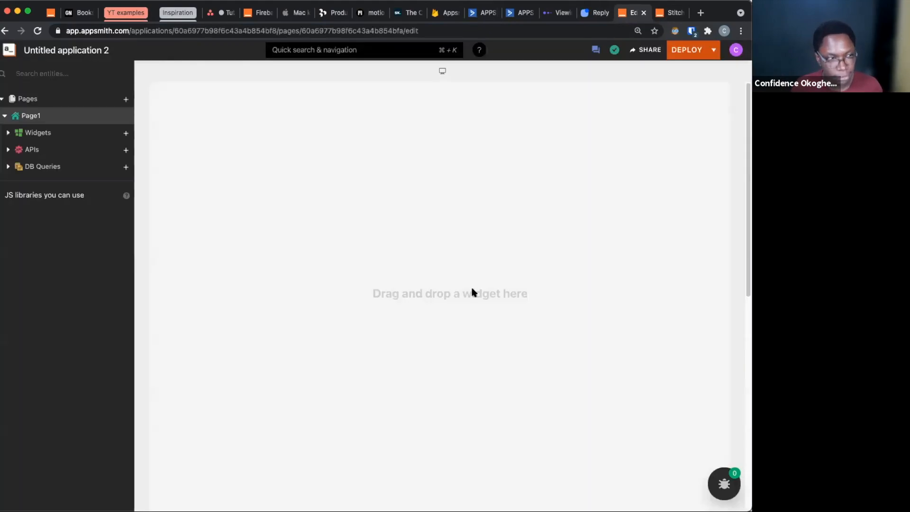
# Add a Container widget at the top of the canvas and resize it into a short, full-width header strip
pyautogui.click(126, 133)
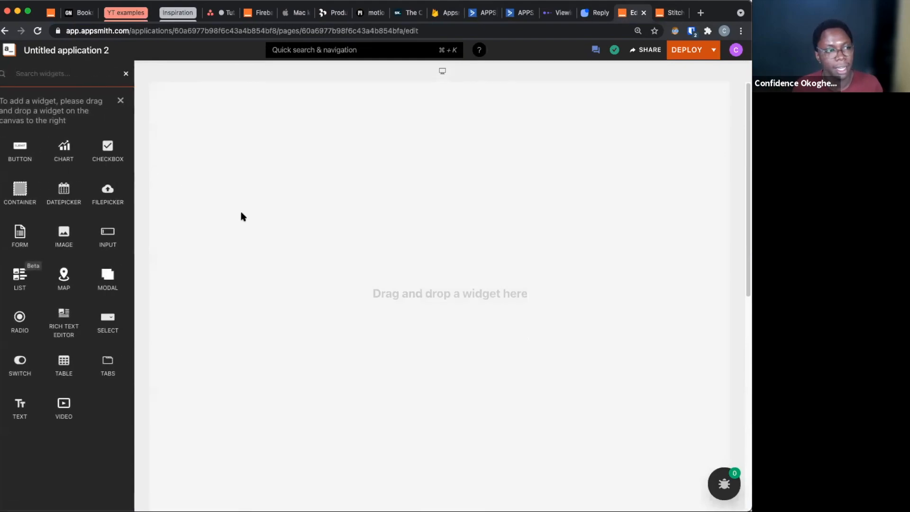
pyautogui.moveTo(20, 190); pyautogui.dragTo(166, 124)
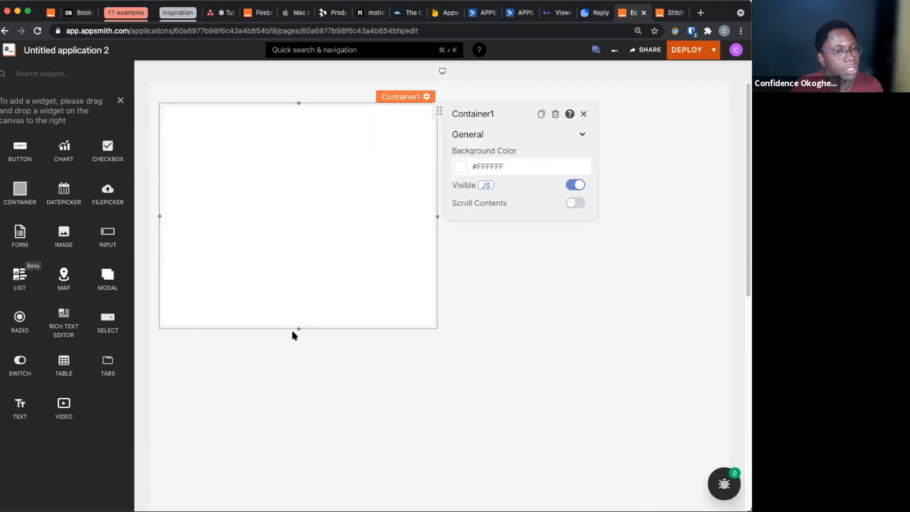
pyautogui.moveTo(297, 327); pyautogui.dragTo(300, 158)
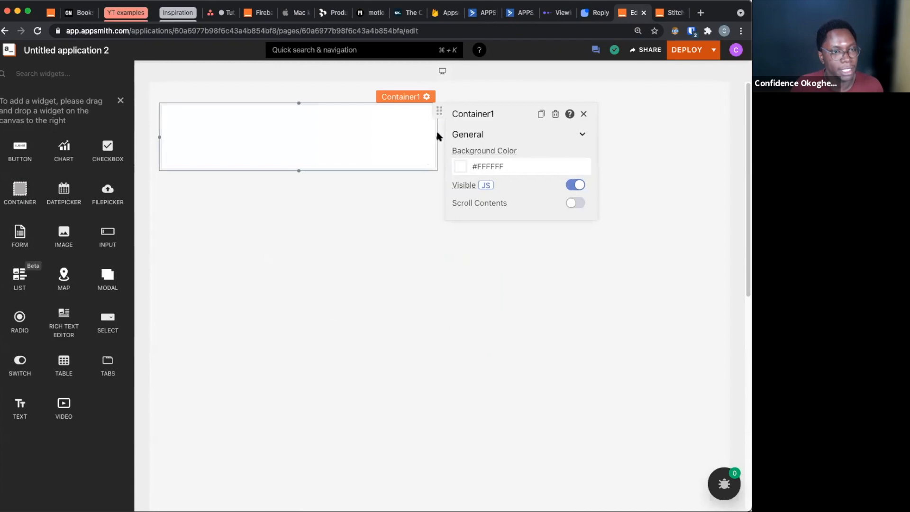
pyautogui.moveTo(436, 138); pyautogui.dragTo(714, 140)
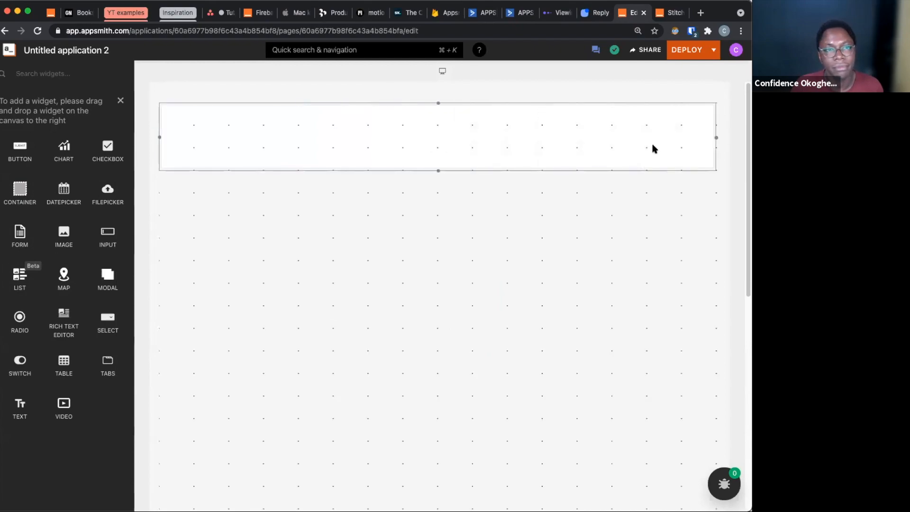
pyautogui.moveTo(433, 171); pyautogui.dragTo(432, 148)
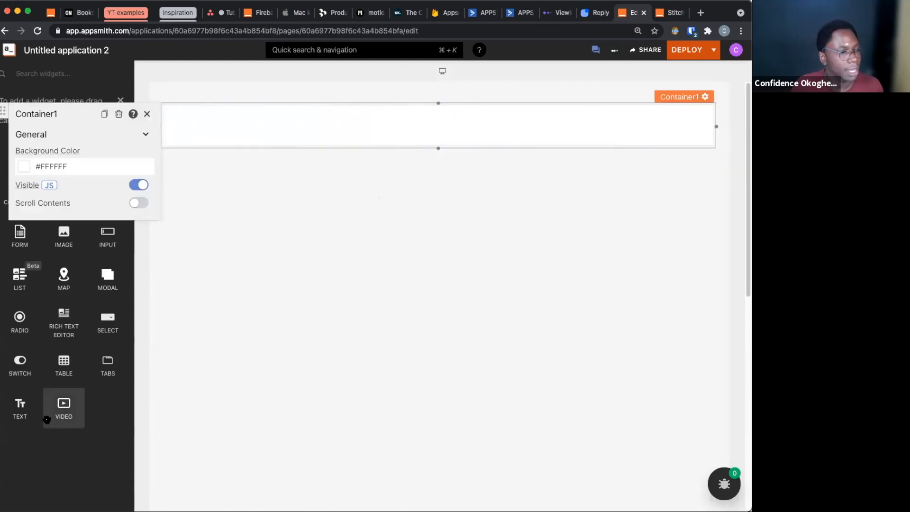
# Add a Text widget in the middle of the header container with the text "Churned Users"
pyautogui.moveTo(34, 398); pyautogui.dragTo(404, 134)
pyautogui.click(597, 178)
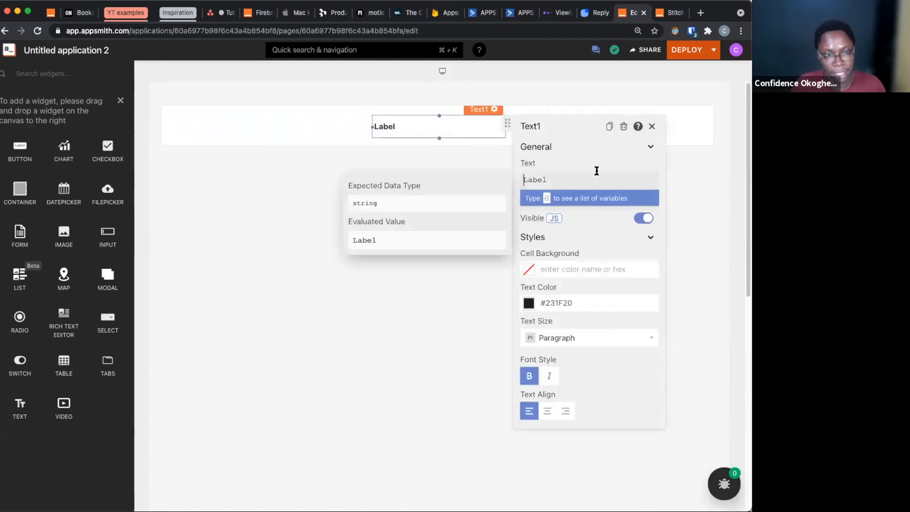
pyautogui.press('BackSpace')
pyautogui.press('BackSpace')
pyautogui.press('BackSpace')
pyautogui.press('BackSpace')
pyautogui.press('BackSpace')
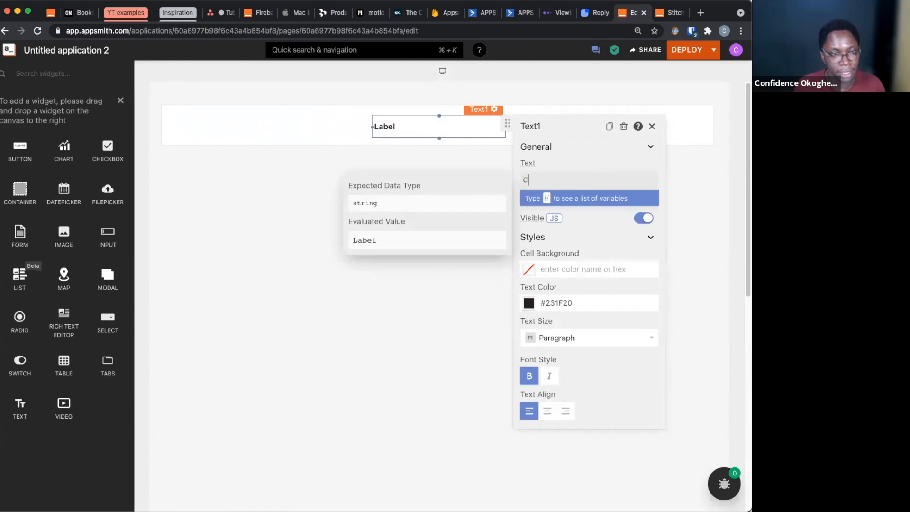
pyautogui.write('Churned Users')
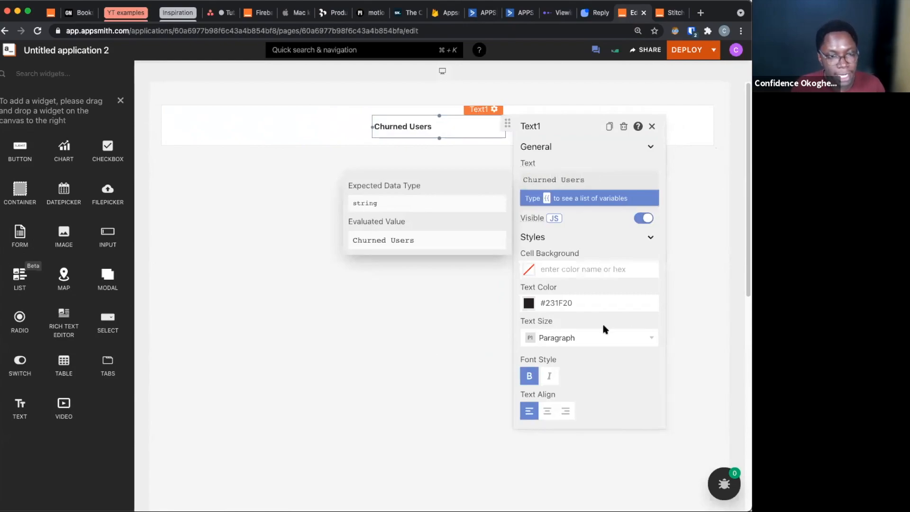
# Set the header text's size to Heading 1 and center-align it
pyautogui.click(592, 337)
pyautogui.click(571, 241)
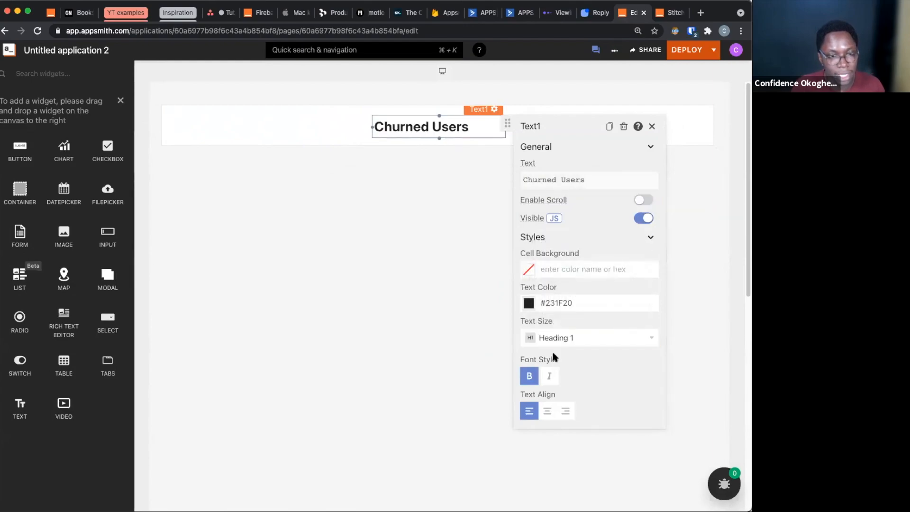
pyautogui.click(547, 410)
pyautogui.click(346, 281)
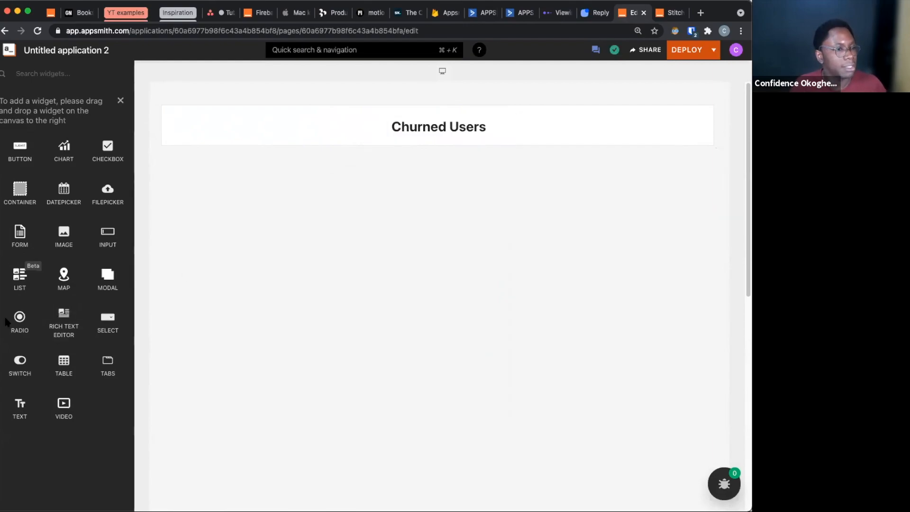
# Add a second Container below the header and enlarge it to full width and most of the canvas height
pyautogui.moveTo(13, 202); pyautogui.dragTo(179, 184)
pyautogui.moveTo(291, 366); pyautogui.dragTo(298, 496)
pyautogui.moveTo(432, 308); pyautogui.dragTo(712, 308)
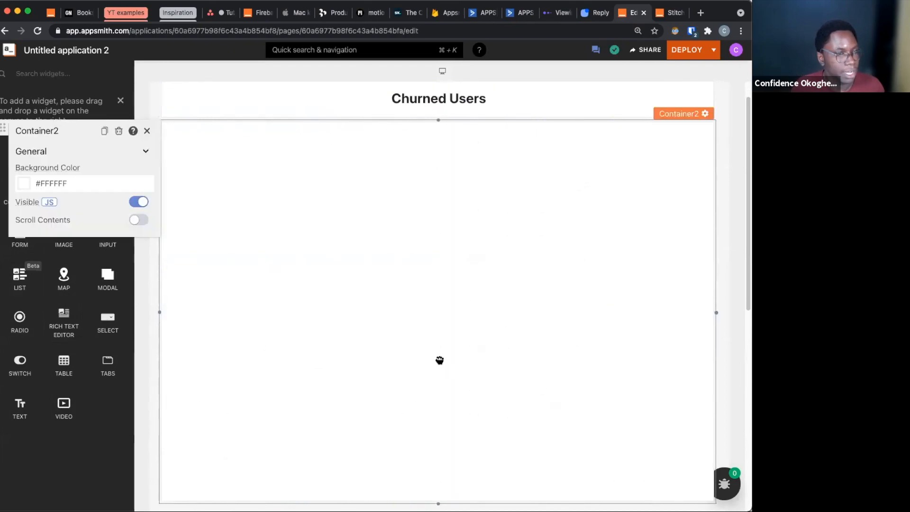
# Add a List widget to the left half of the large container and lengthen both container and list to fit four items
pyautogui.scroll(-1, 436, 358)
pyautogui.moveTo(19, 275); pyautogui.dragTo(197, 140)
pyautogui.scroll(-4, 623, 438)
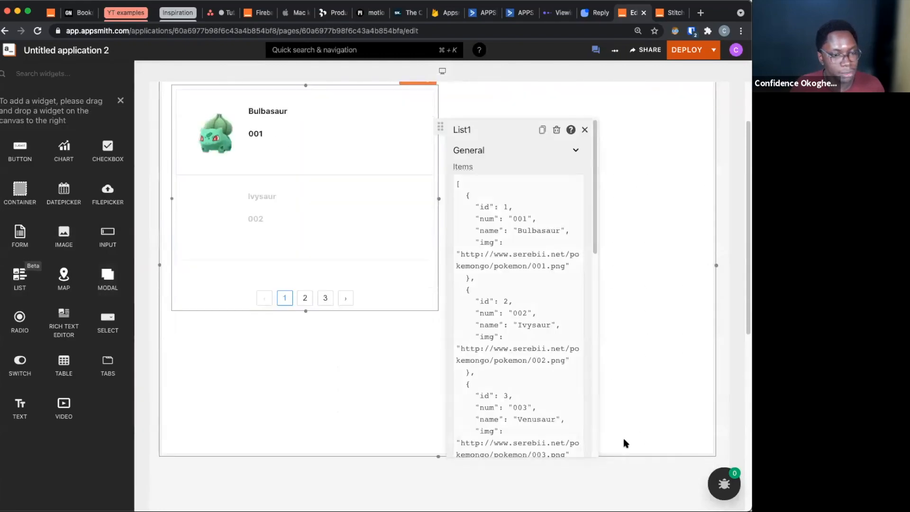
pyautogui.scroll(2, 436, 386)
pyautogui.moveTo(436, 393); pyautogui.dragTo(433, 461)
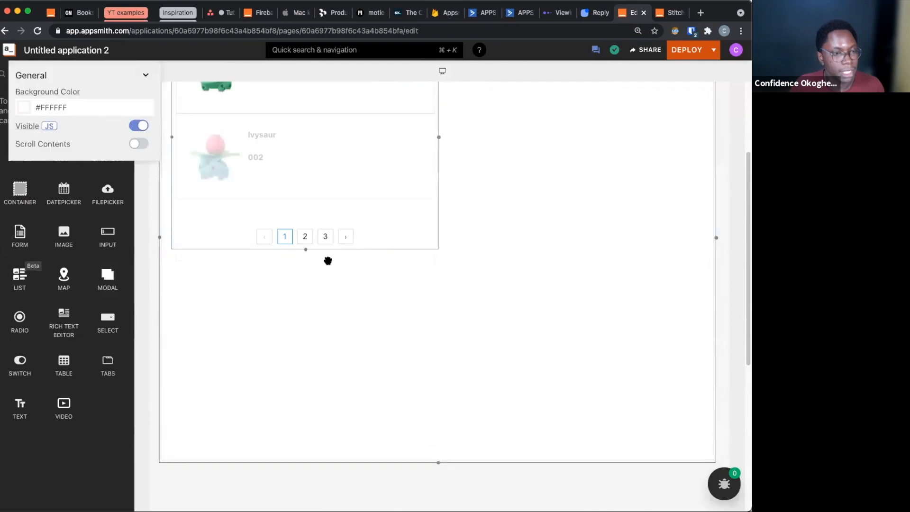
pyautogui.moveTo(300, 251); pyautogui.dragTo(260, 451)
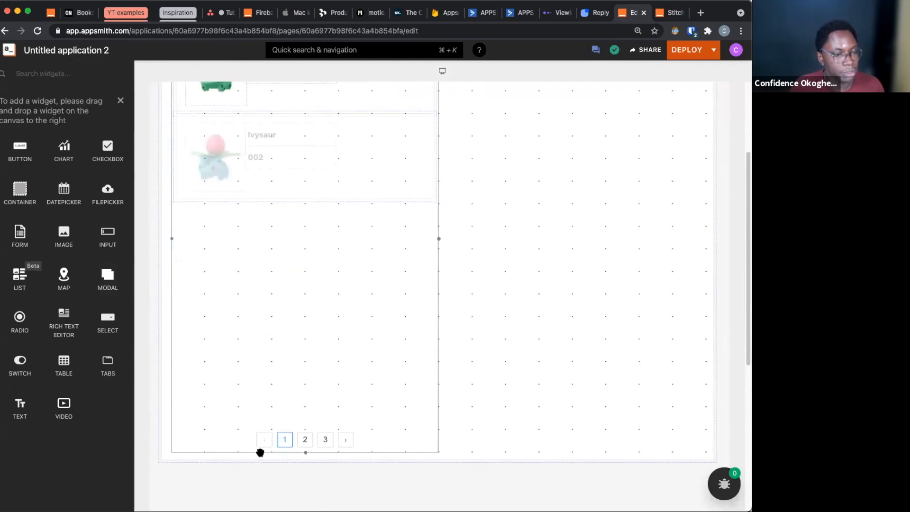
pyautogui.scroll(2, 621, 365)
pyautogui.scroll(-1, 624, 351)
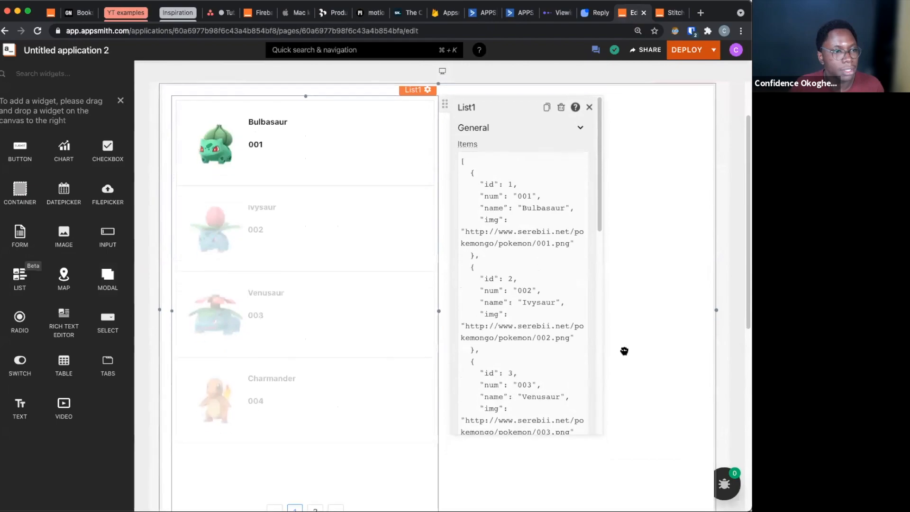
# Add a nested Container in the right half of the large container and extend it to the list's full height
pyautogui.moveTo(530, 216); pyautogui.dragTo(482, 143)
pyautogui.moveTo(563, 320); pyautogui.dragTo(583, 497)
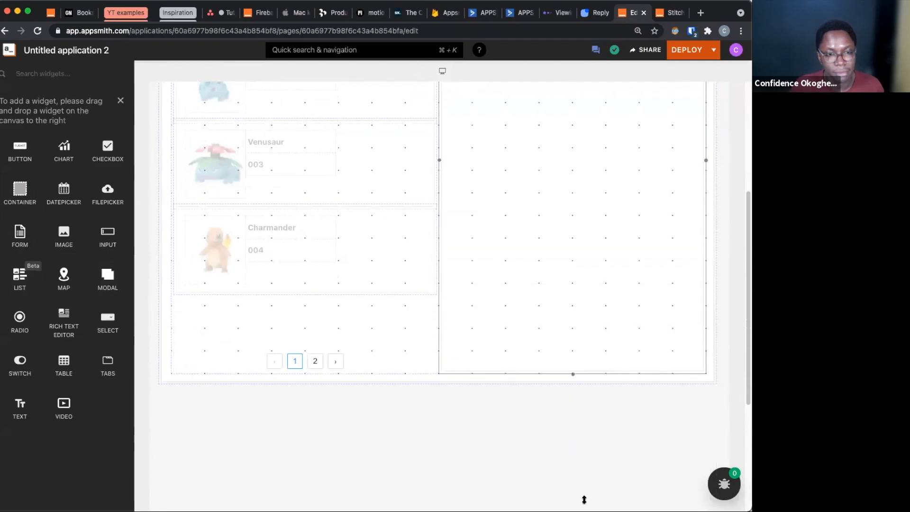
# Add a Map widget at the top of the nested right container and resize it to span the container's width
pyautogui.moveTo(62, 267); pyautogui.dragTo(500, 234)
pyautogui.moveTo(512, 420); pyautogui.dragTo(516, 339)
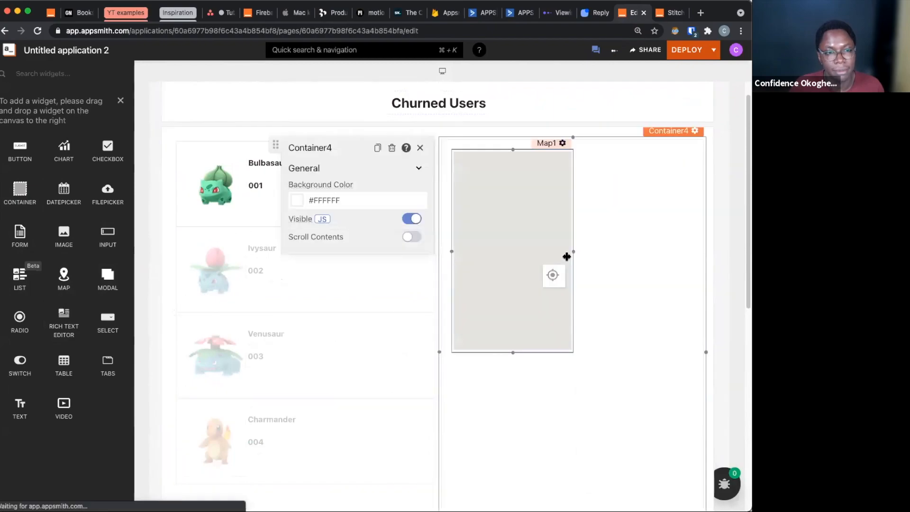
pyautogui.moveTo(569, 255); pyautogui.dragTo(696, 254)
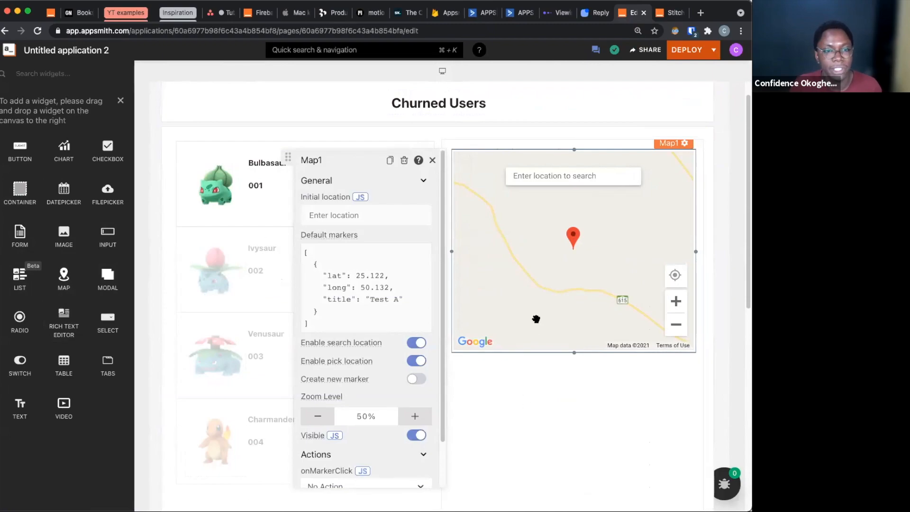
pyautogui.scroll(-1, 563, 363)
pyautogui.click(217, 449)
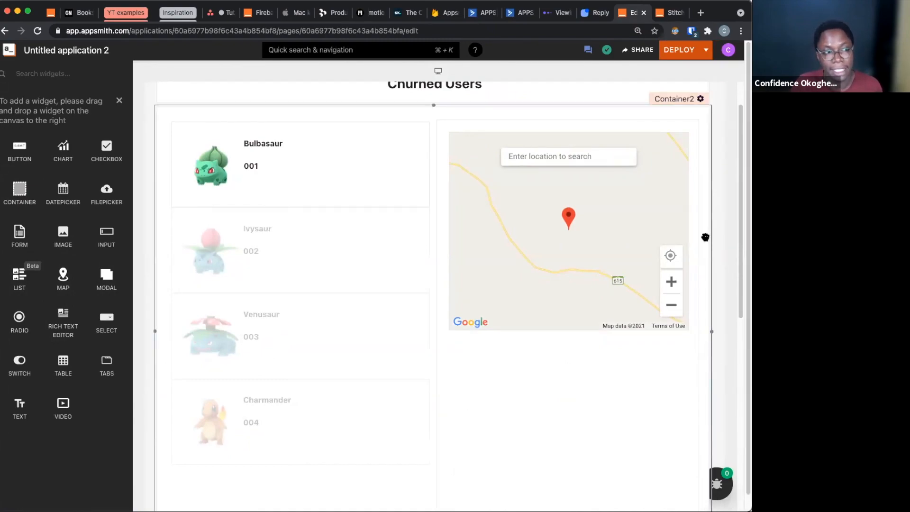
pyautogui.click(119, 100)
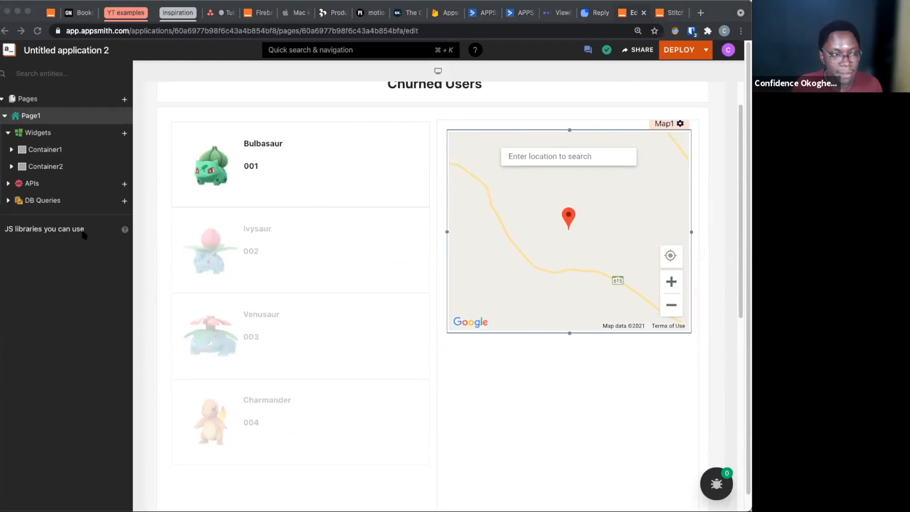
pyautogui.click(123, 187)
pyautogui.click(124, 185)
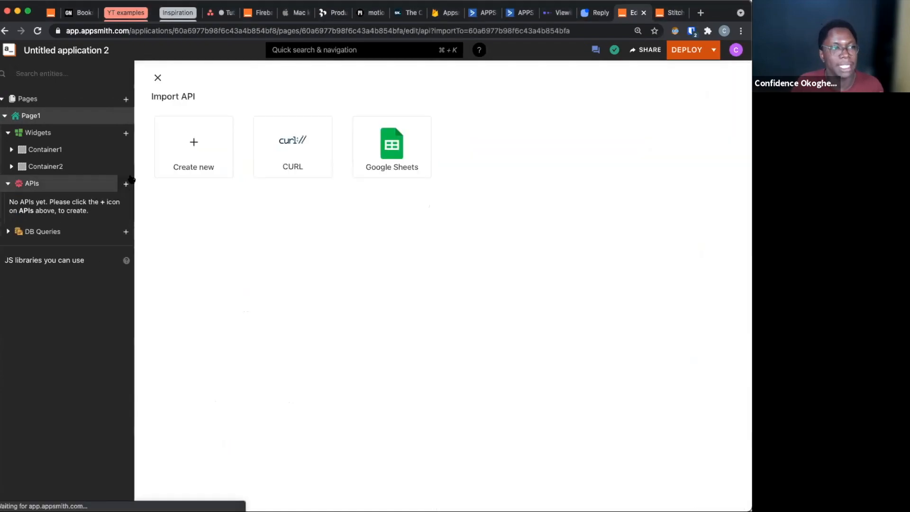
pyautogui.click(173, 152)
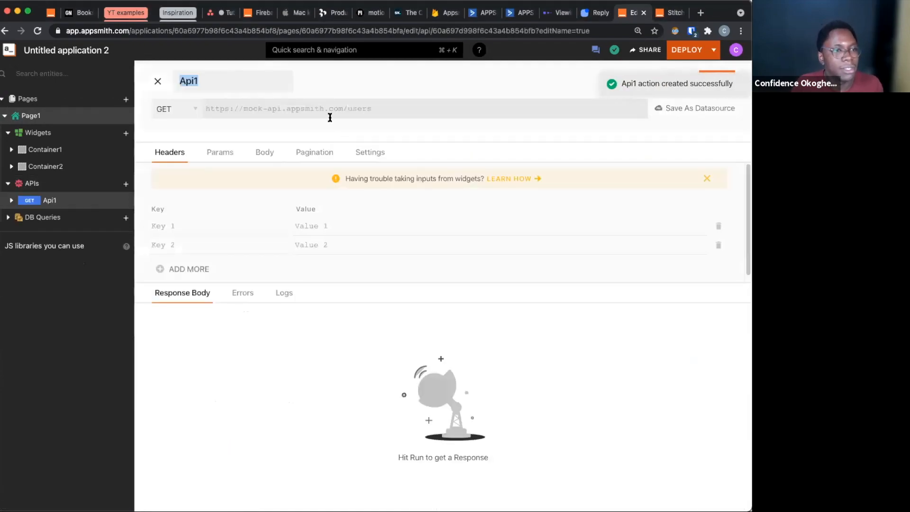
pyautogui.click(330, 108)
pyautogui.press('Down')
pyautogui.press('Return')
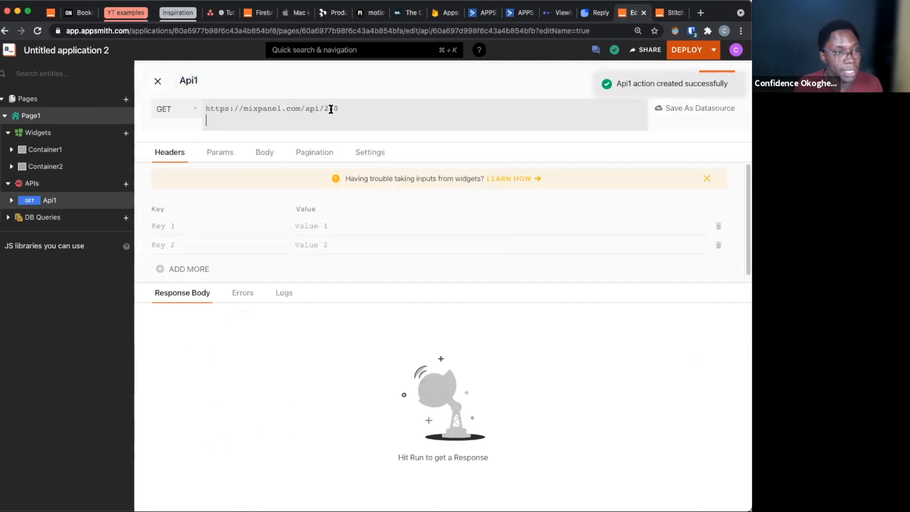
# Save the API URL as a datasource and name the datasource mp
pyautogui.click(688, 108)
pyautogui.click(273, 139)
pyautogui.write('/api/2.0')
pyautogui.click(264, 104)
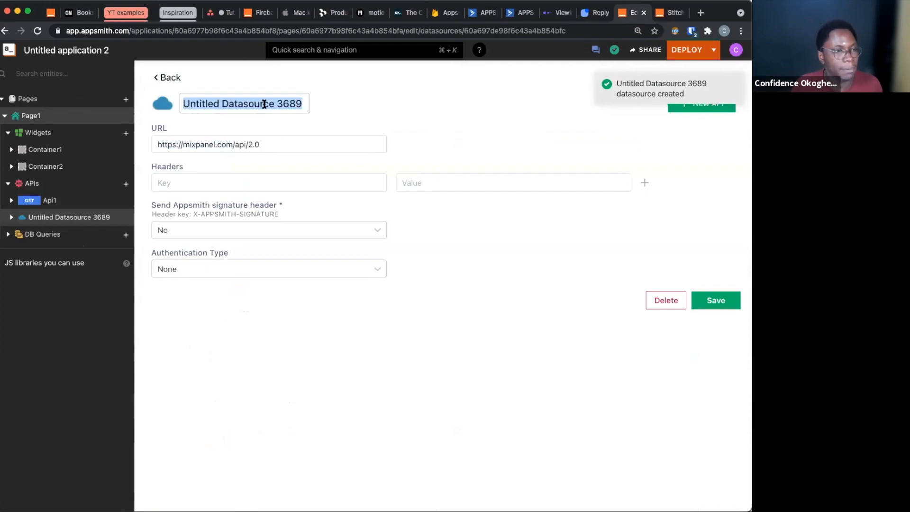
pyautogui.write('mp')
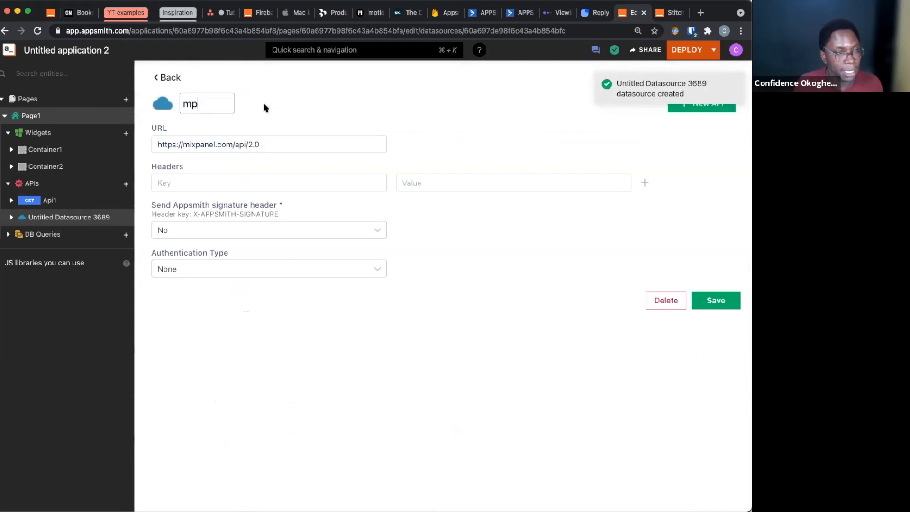
pyautogui.press('Return')
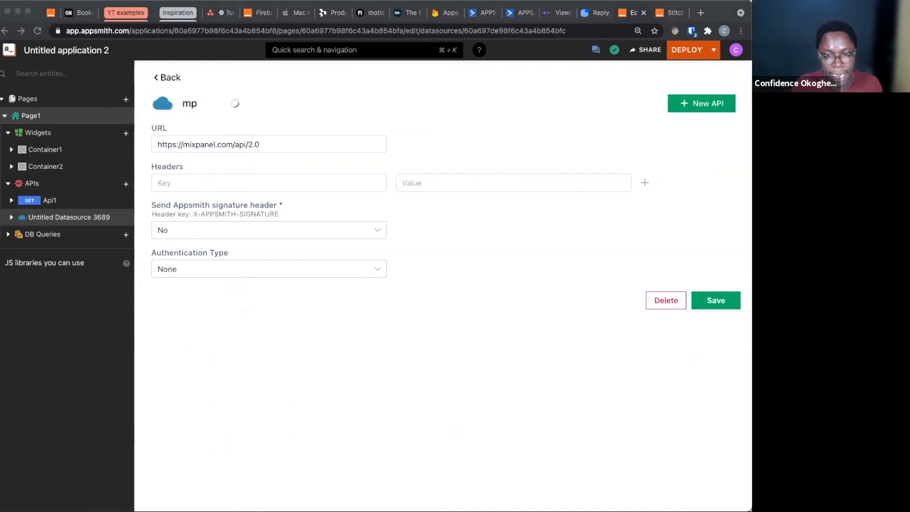
# Add an Authorization header containing the Mixpanel authorization credential to the mp datasource and save it
pyautogui.click(355, 187)
pyautogui.click(354, 184)
pyautogui.write('Authorization')
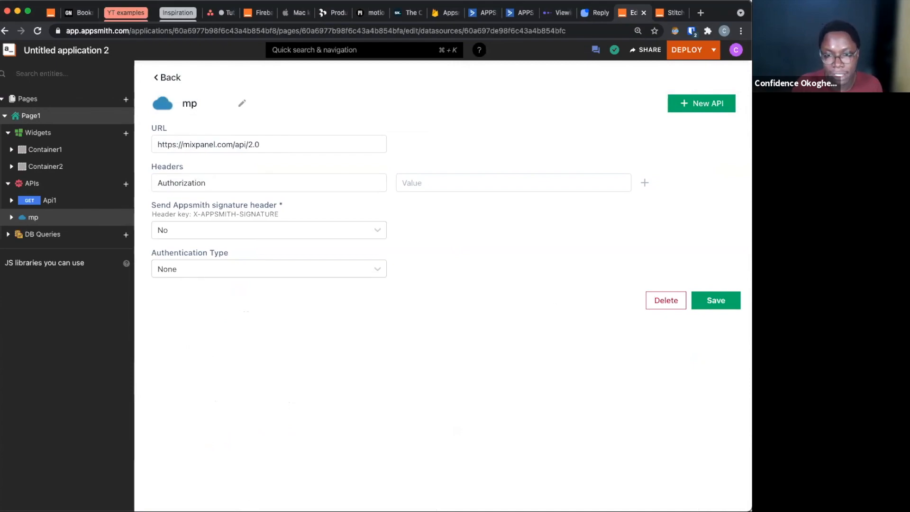
pyautogui.press('super+Tab')
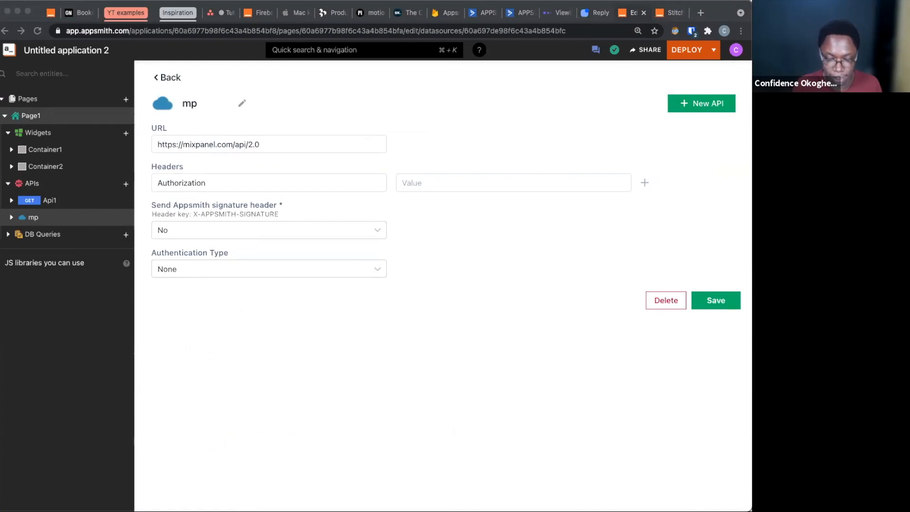
pyautogui.press('super+Tab')
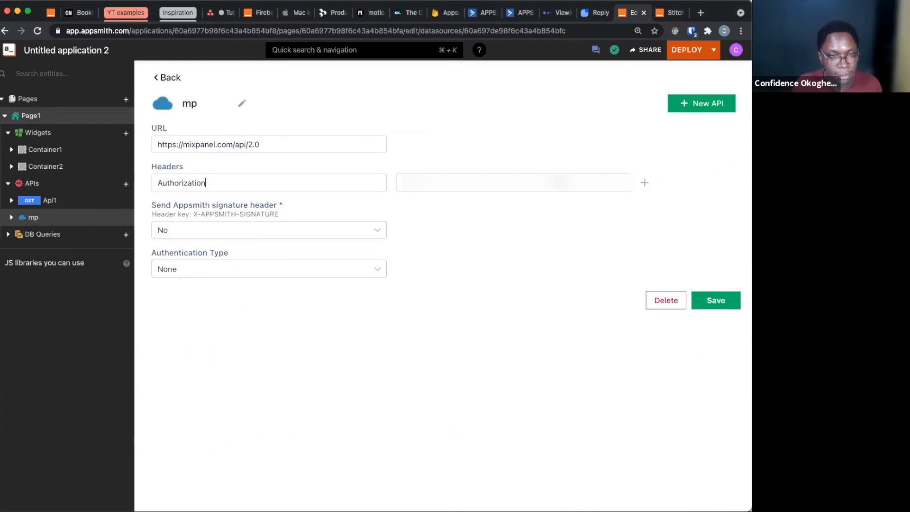
pyautogui.click(535, 183)
pyautogui.press('super+v')
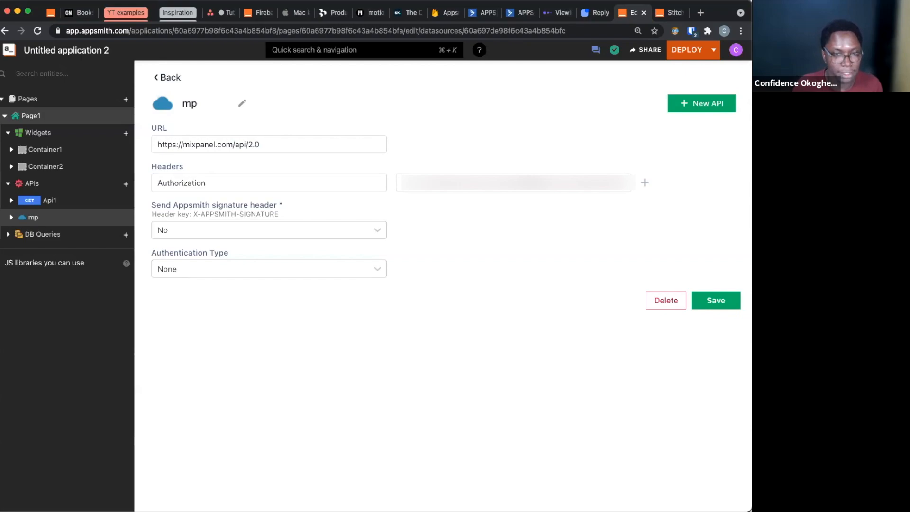
pyautogui.click(727, 306)
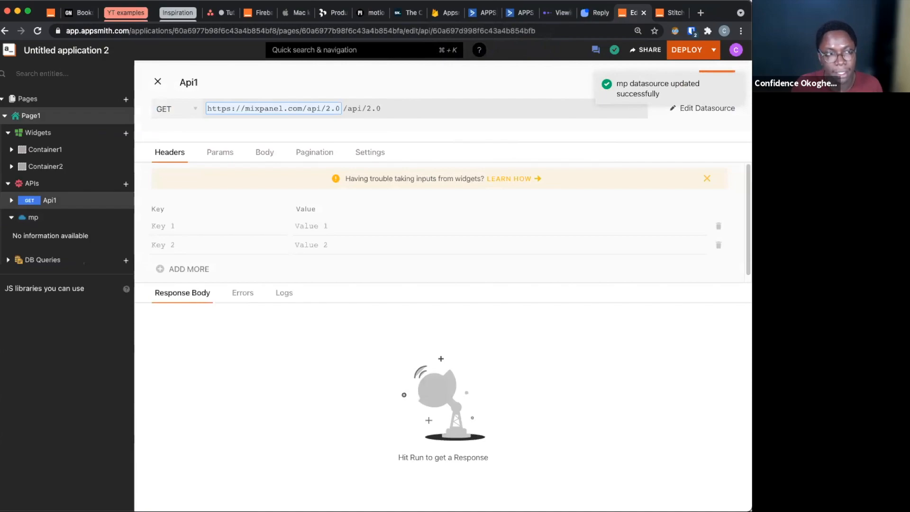
# Rename the API as get_users and replace its path after the datasource URL with /engage?project_id=
pyautogui.click(191, 81)
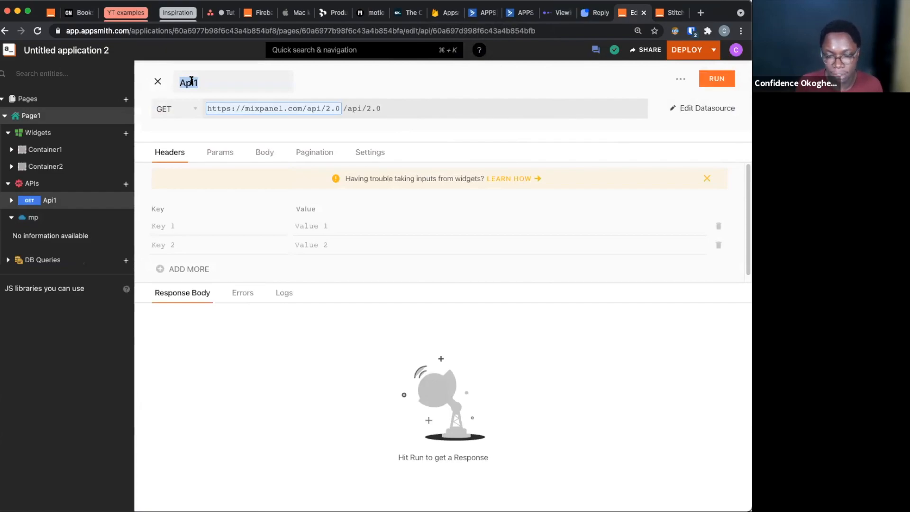
pyautogui.write('get_users')
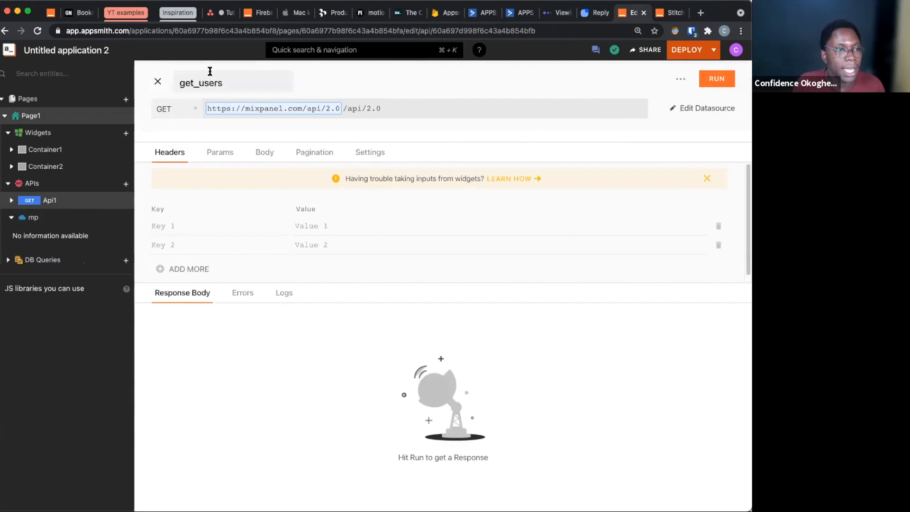
pyautogui.moveTo(351, 108); pyautogui.dragTo(497, 116)
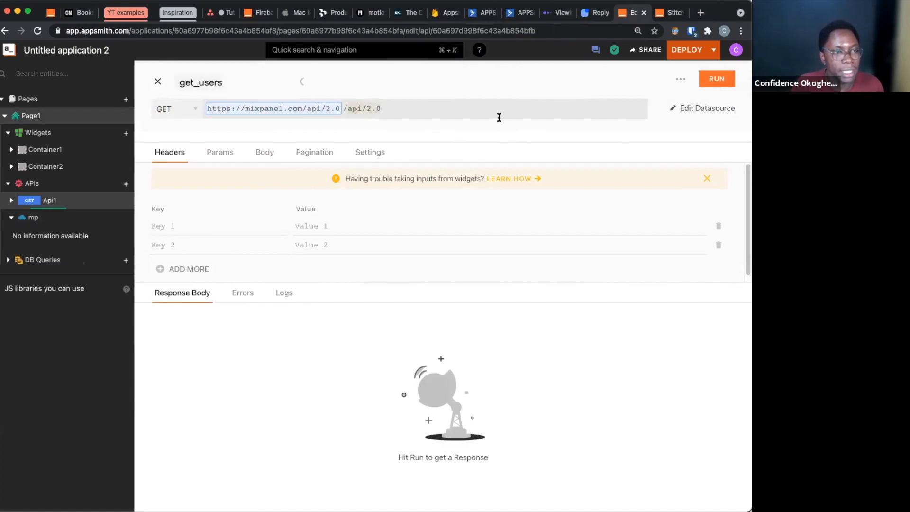
pyautogui.write('engage?')
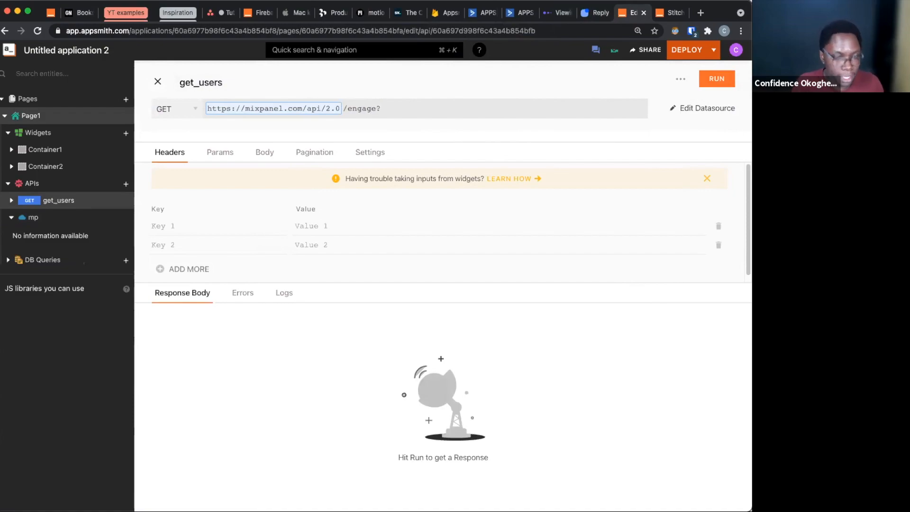
pyautogui.write('project_id=')
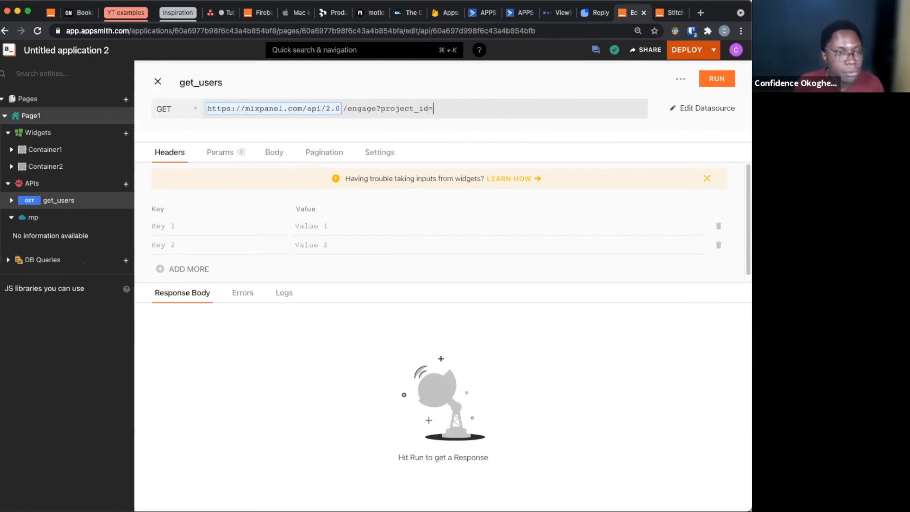
# Set the request method to POST and fill the project_id parameter with 2032485, copied from the Mixpanel report's address
pyautogui.click(163, 108)
pyautogui.click(179, 150)
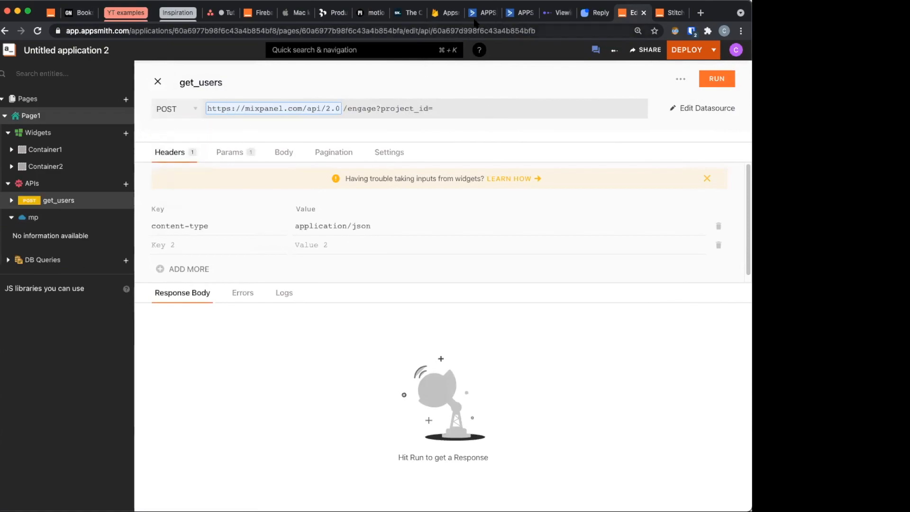
pyautogui.click(565, 14)
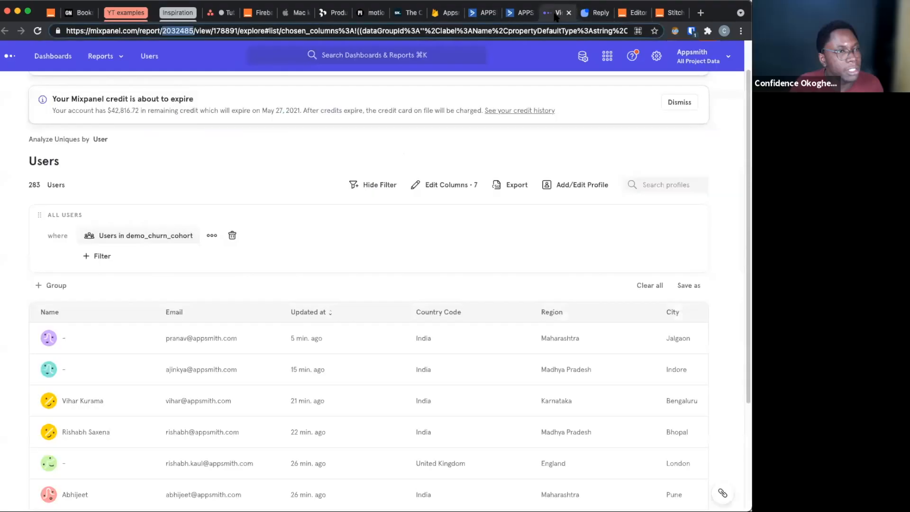
pyautogui.click(181, 31)
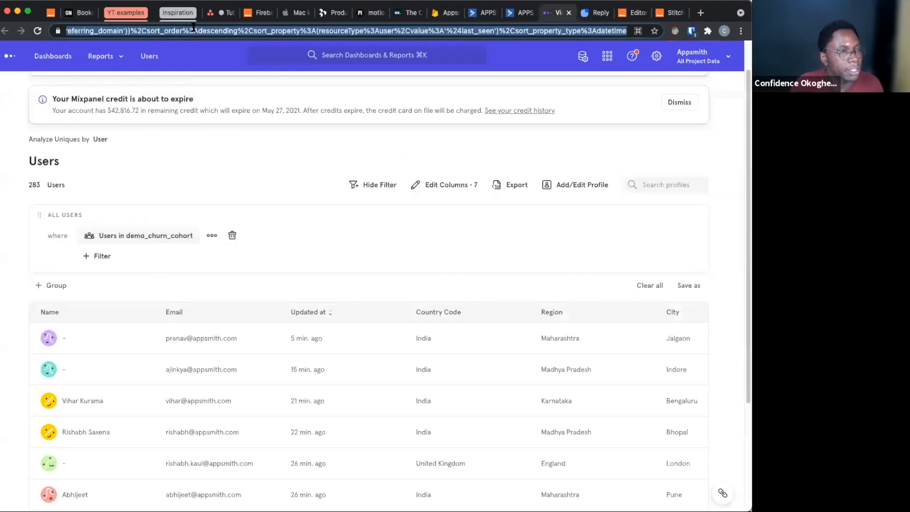
pyautogui.click(219, 31)
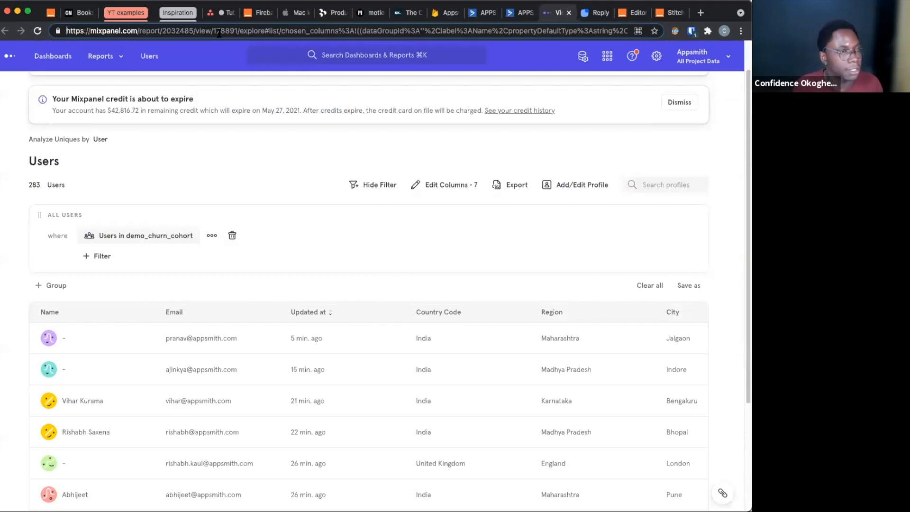
pyautogui.doubleClick(179, 30)
pyautogui.hotkey('ctrl', 'c')
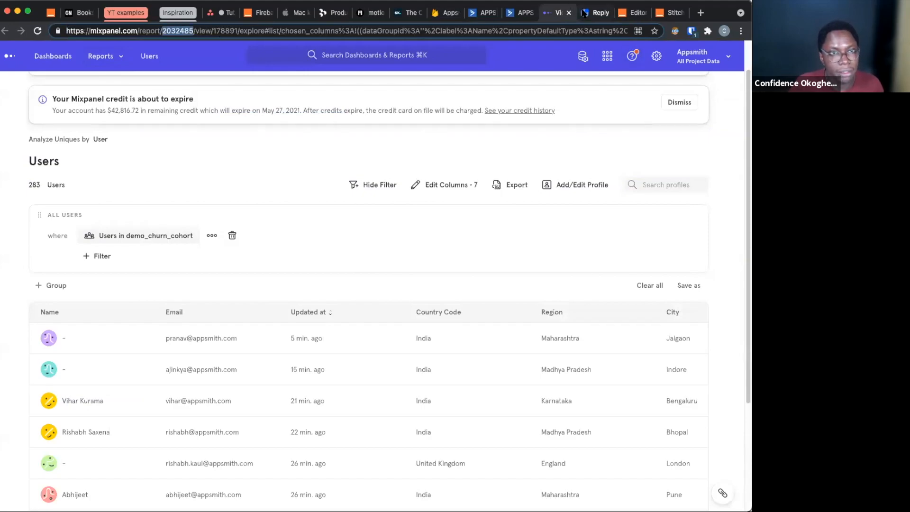
pyautogui.click(587, 13)
pyautogui.click(632, 13)
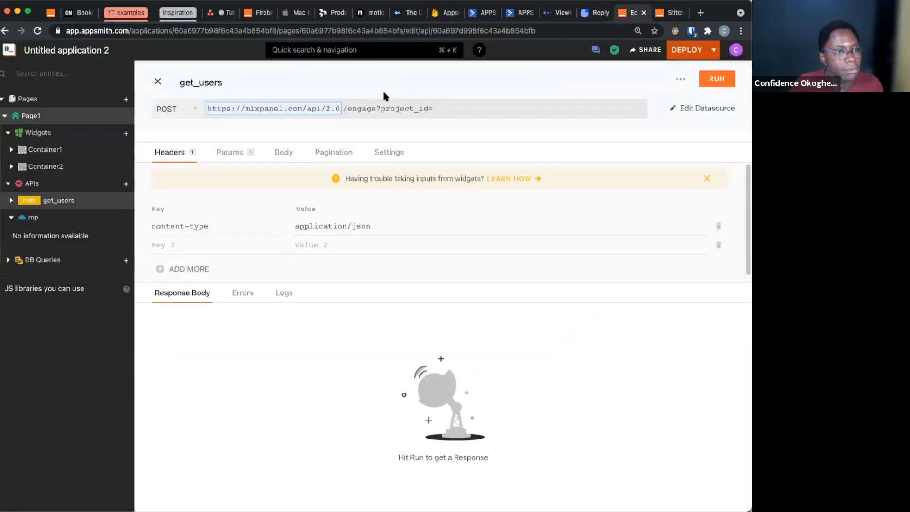
pyautogui.click(459, 112)
pyautogui.hotkey('ctrl', 'v')
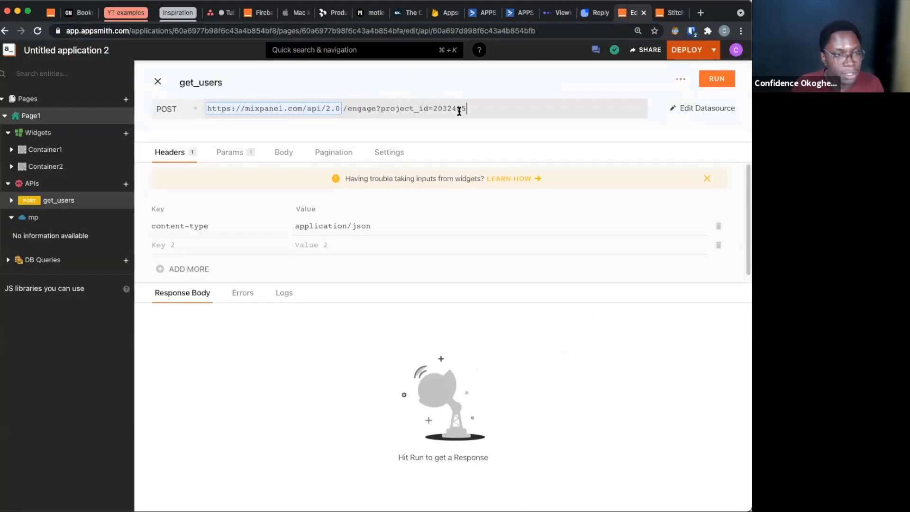
# Set the API timeout of get_users to 100000 milliseconds
pyautogui.click(382, 161)
pyautogui.scroll(-3, 314, 268)
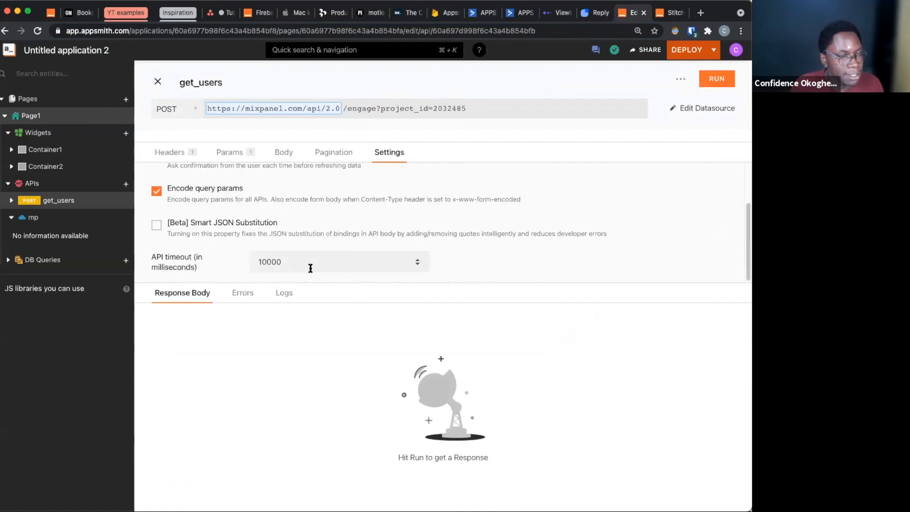
pyautogui.click(271, 263)
pyautogui.write('0')
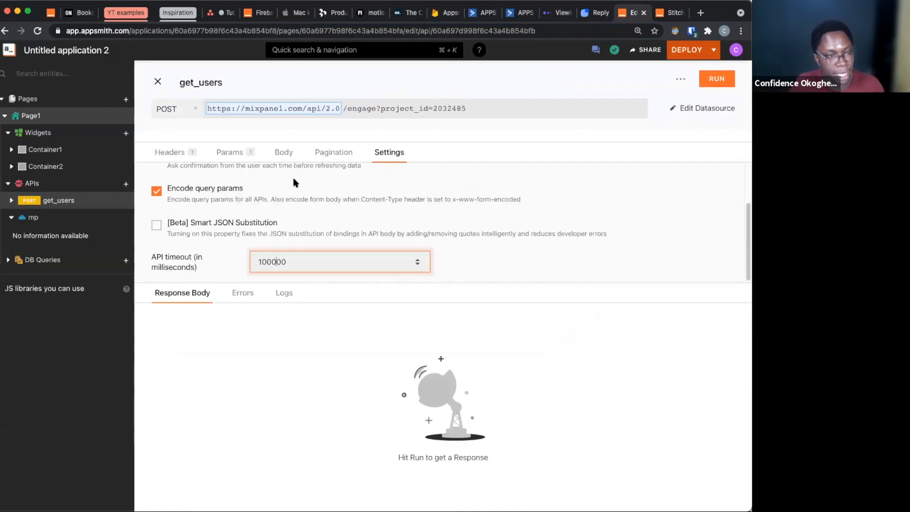
# Set the body format of get_users to X-WWW-FORM-URLENCODED and start its first key
pyautogui.click(277, 155)
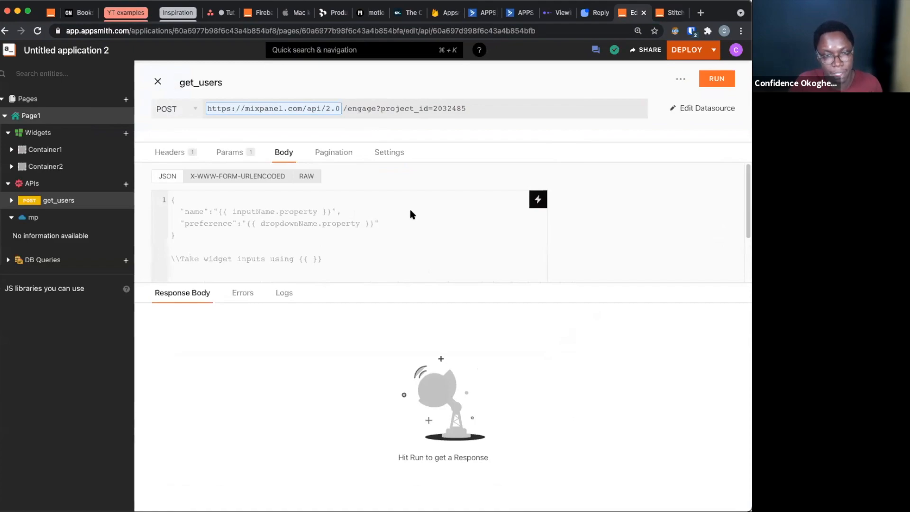
pyautogui.click(224, 179)
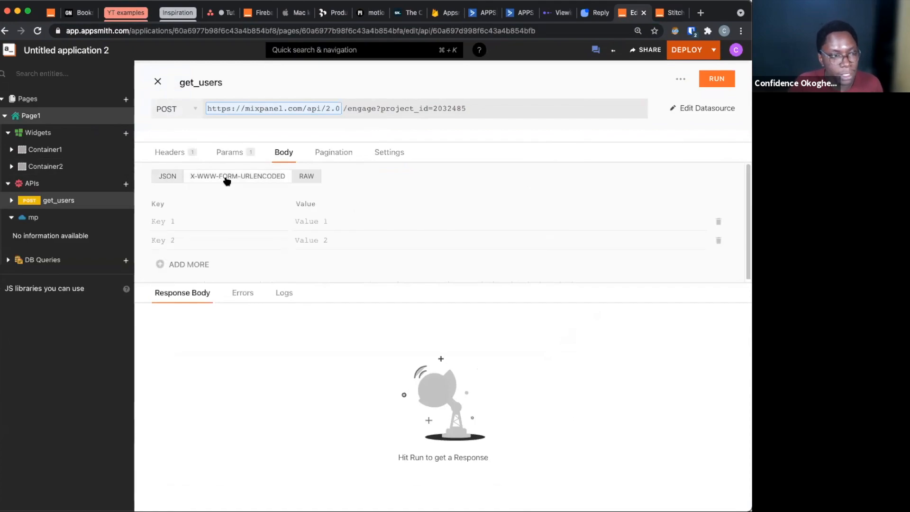
pyautogui.click(189, 213)
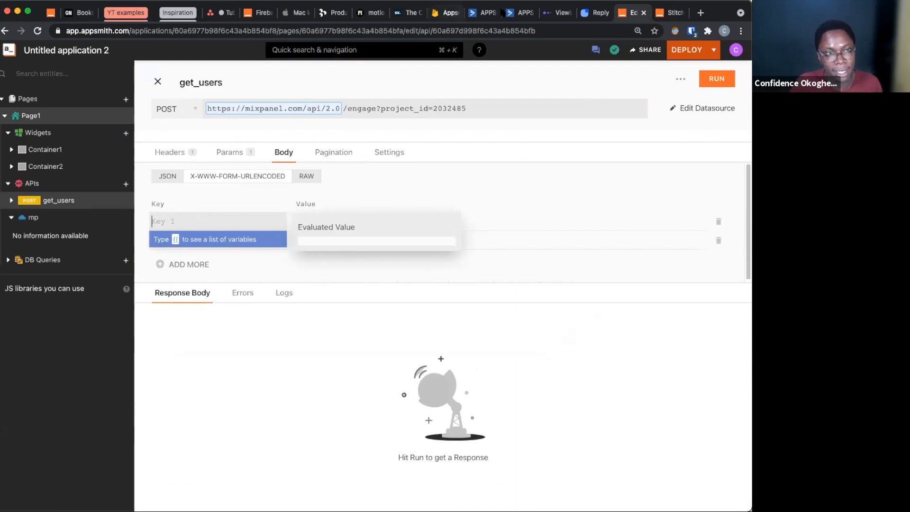
# Look up the cohort ID of demo_churn_cohort in Mixpanel and return to the Appsmith editor
pyautogui.click(550, 15)
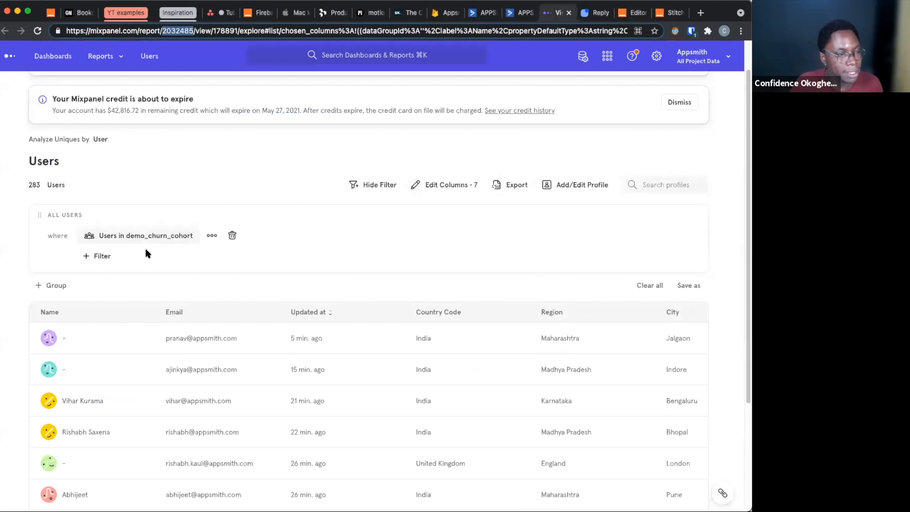
pyautogui.moveTo(172, 241)
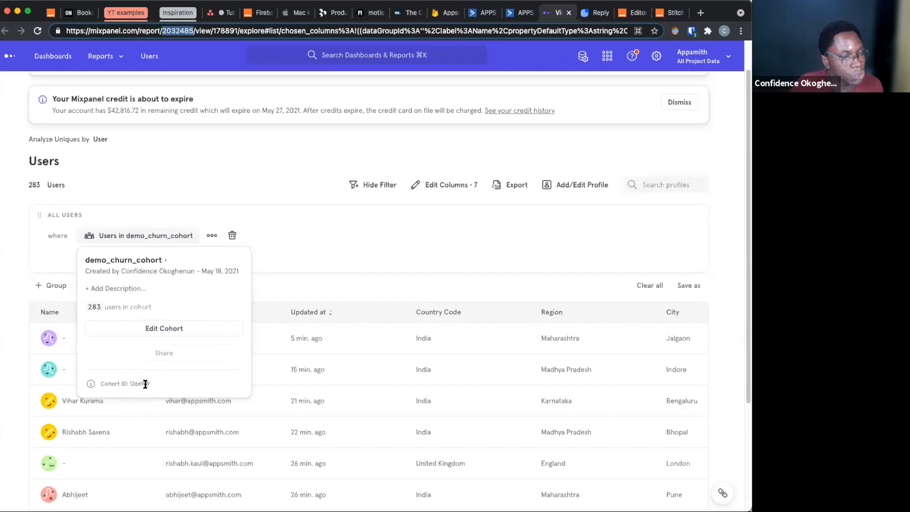
pyautogui.click(446, 131)
pyautogui.click(632, 13)
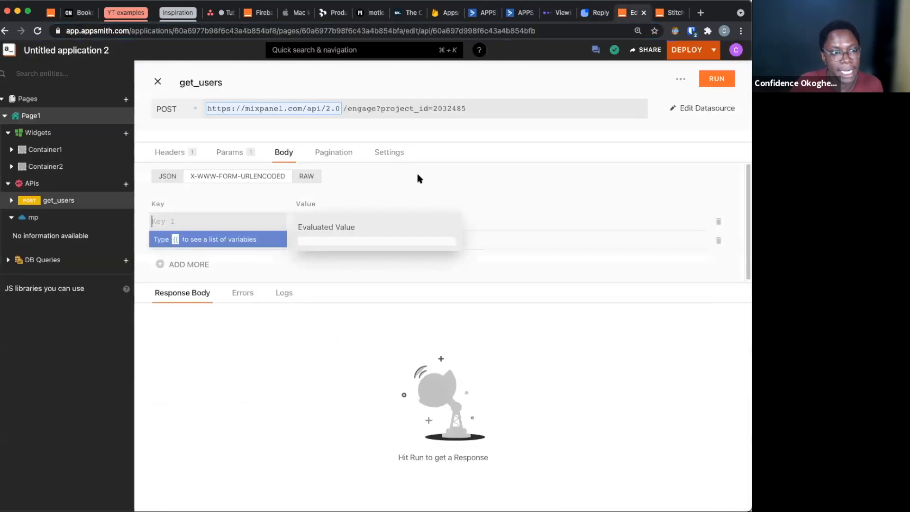
# Add the body parameter filter_by_cohort with the value {"id": 1266919}
pyautogui.write('lter_by_')
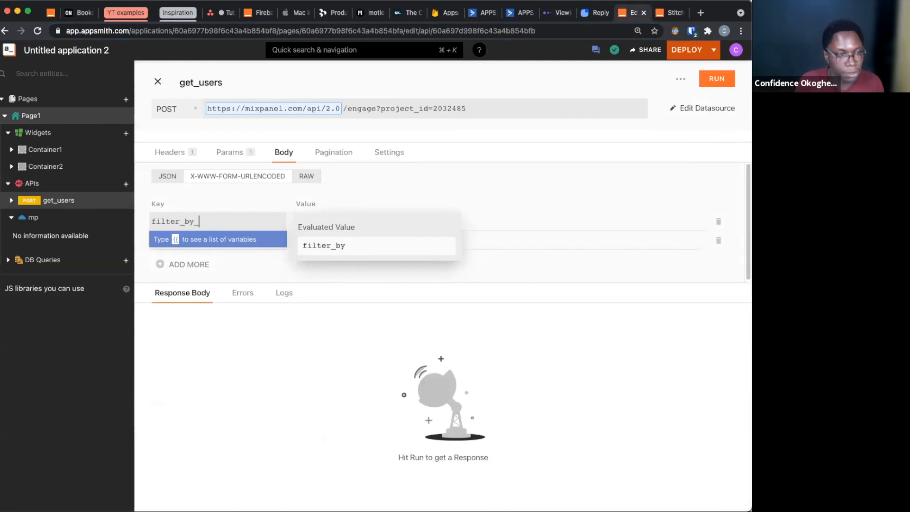
pyautogui.write('cohort')
pyautogui.press('Tab')
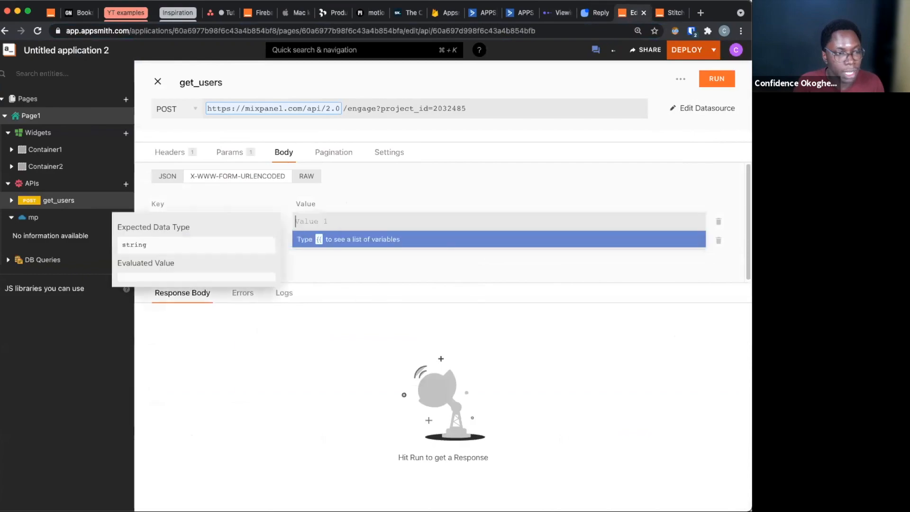
pyautogui.write('{}')
pyautogui.write('"id"')
pyautogui.write(': 12')
pyautogui.write('66919')
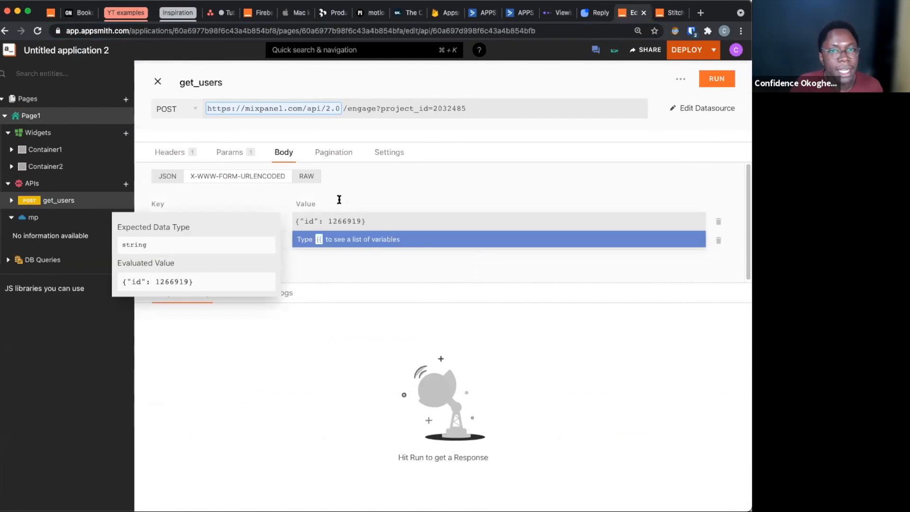
# Run the get_users API, review the user records in its response, and return to the page canvas
pyautogui.click(716, 78)
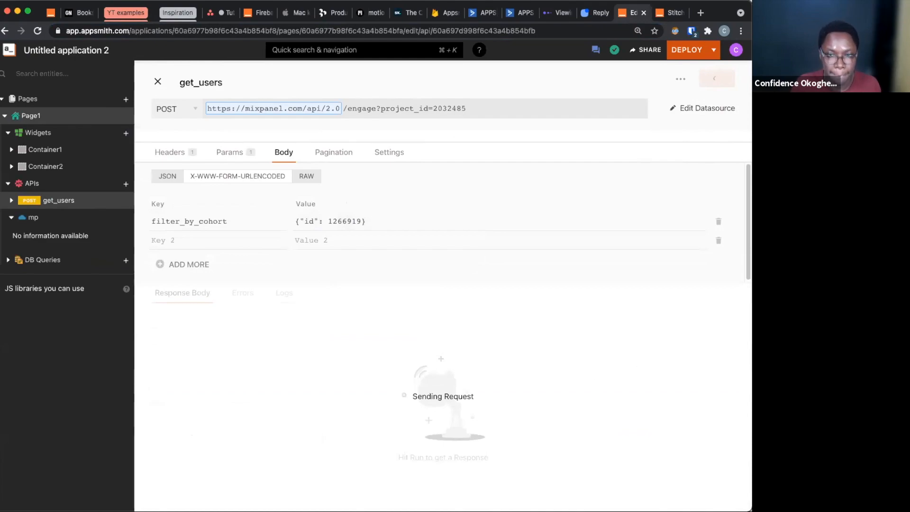
pyautogui.press('super+Tab')
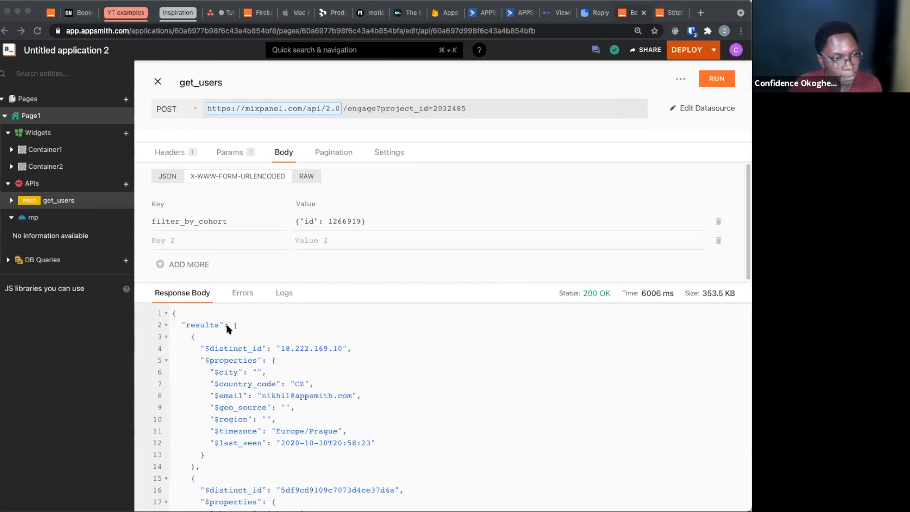
pyautogui.scroll(-3, 233, 326)
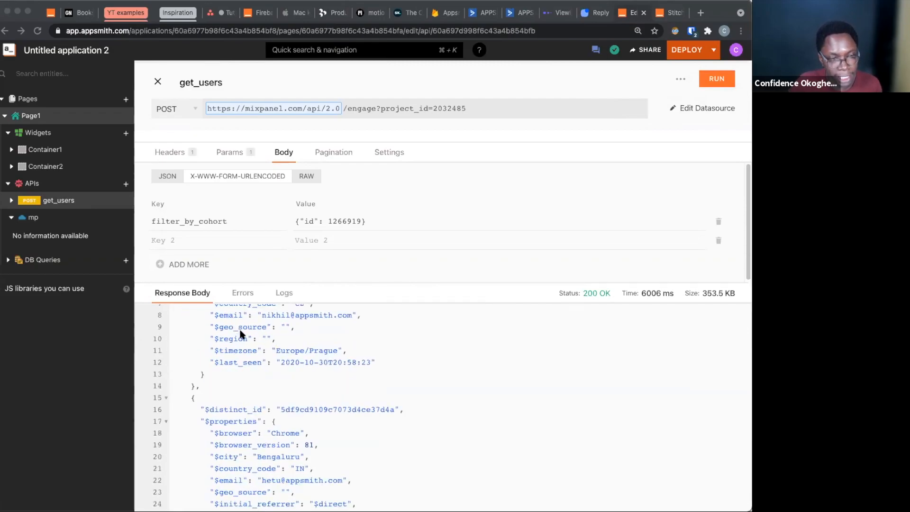
pyautogui.scroll(3, 265, 370)
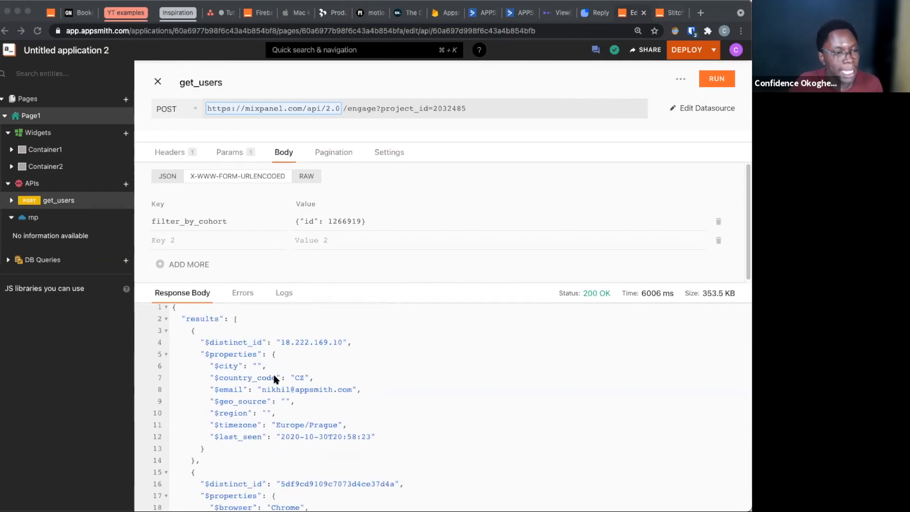
pyautogui.click(204, 352)
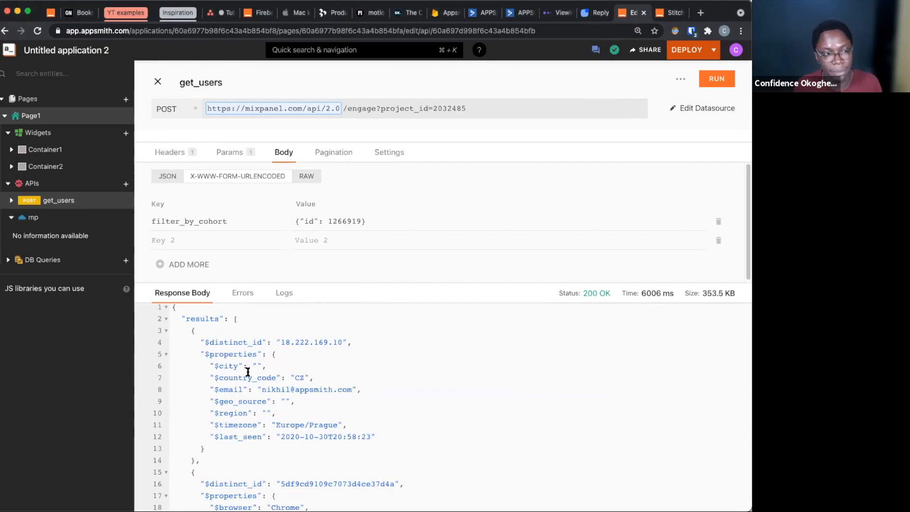
pyautogui.click(309, 362)
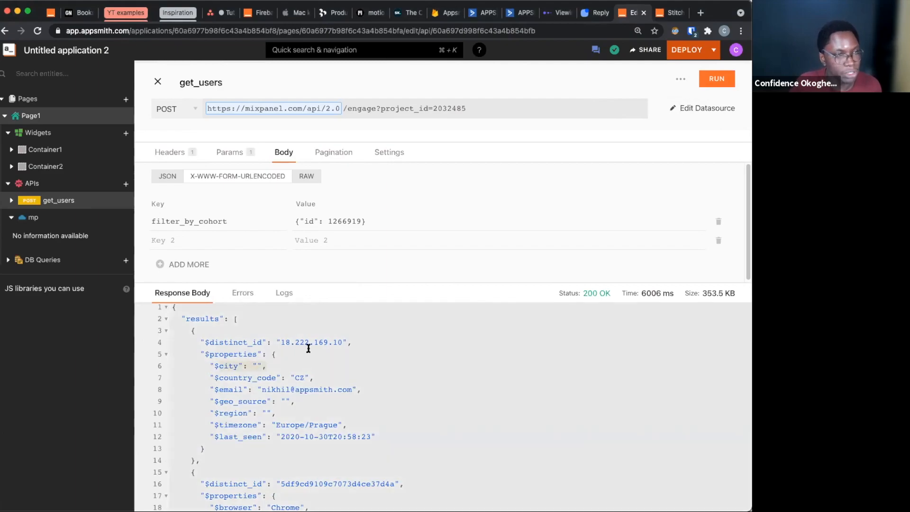
pyautogui.click(158, 84)
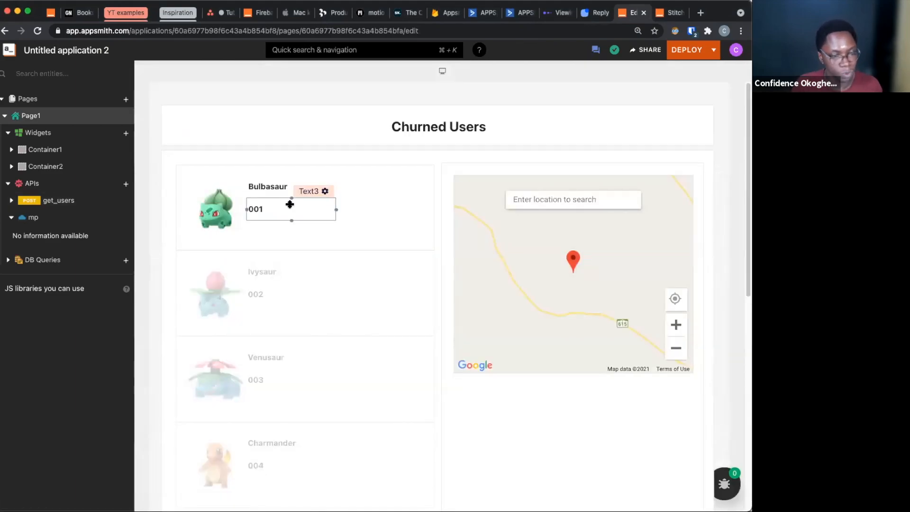
# Rename the list widget beside the map as users_list
pyautogui.scroll(-5, 290, 201)
pyautogui.click(420, 334)
pyautogui.click(421, 328)
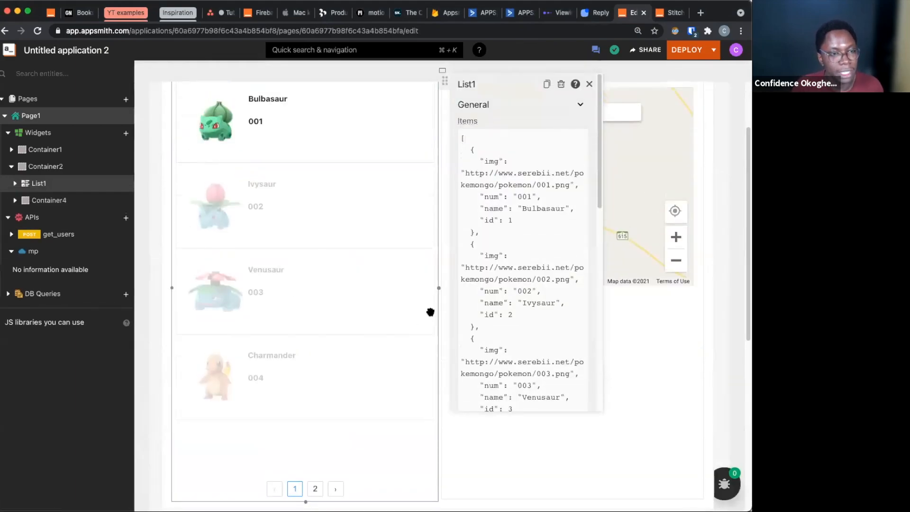
pyautogui.click(475, 84)
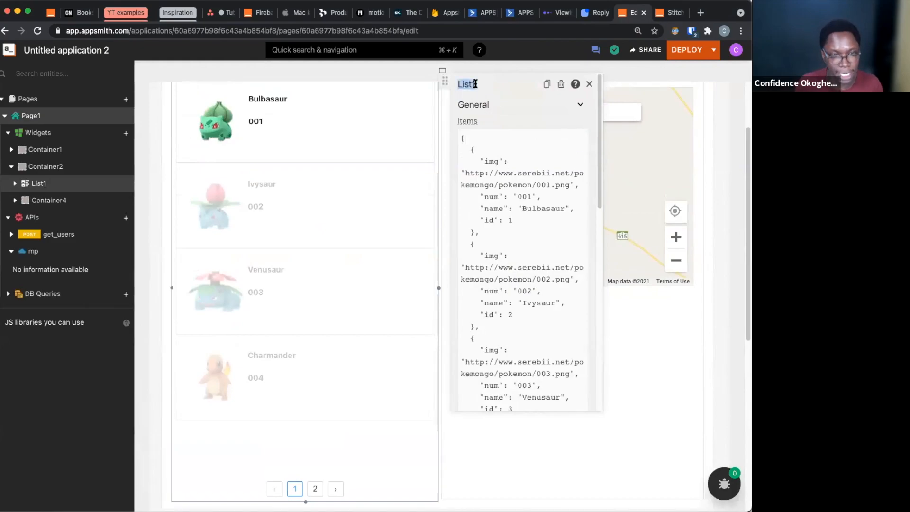
pyautogui.write('u')
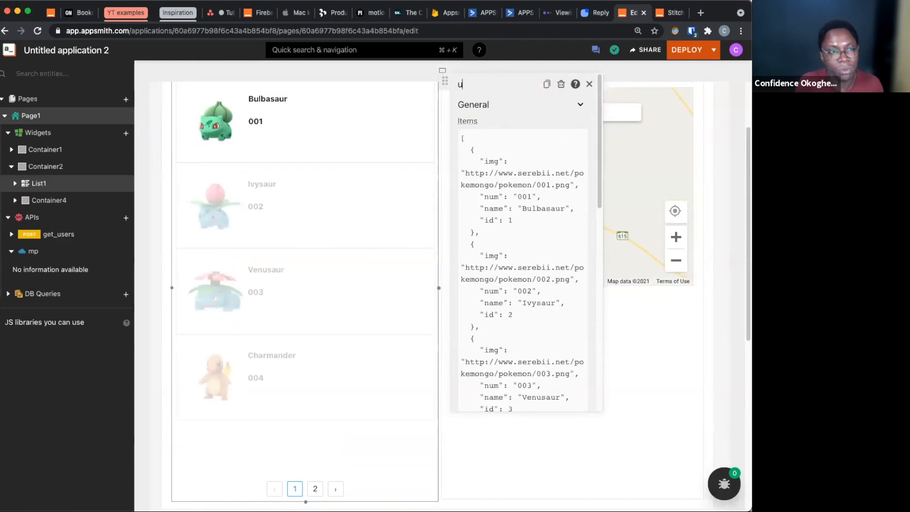
pyautogui.write('sers_list')
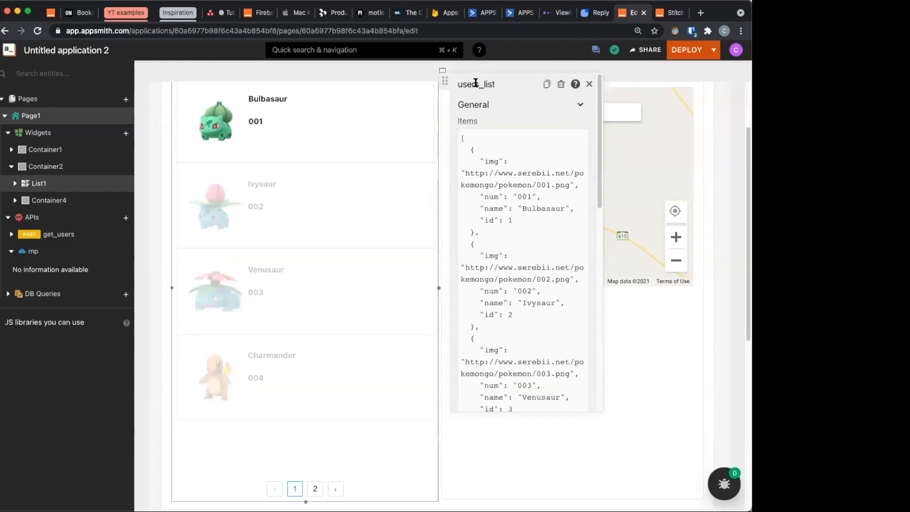
pyautogui.moveTo(524, 192)
pyautogui.press('super+a')
pyautogui.press('super+v')
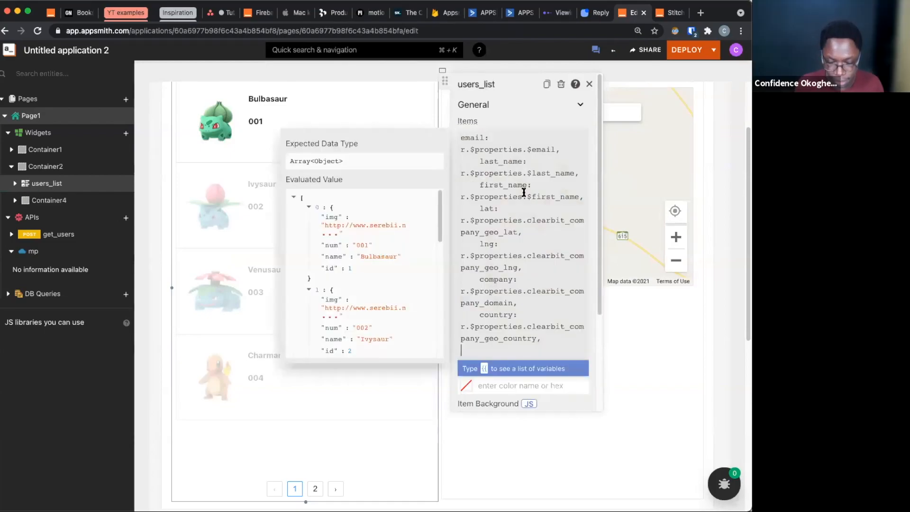
# Clear the items of users_list and bind them to {{get_users.data.results}}
pyautogui.press('super+a')
pyautogui.press('BackSpace')
pyautogui.write('{{g')
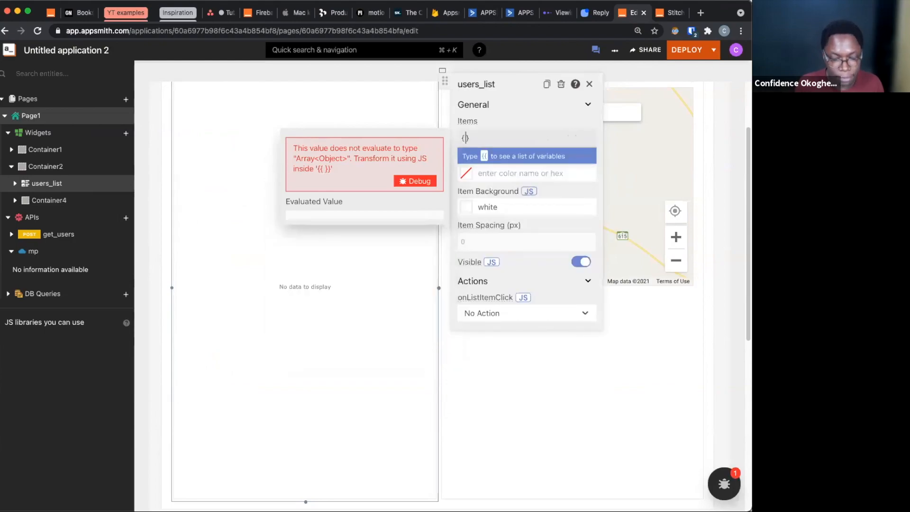
pyautogui.press('Return')
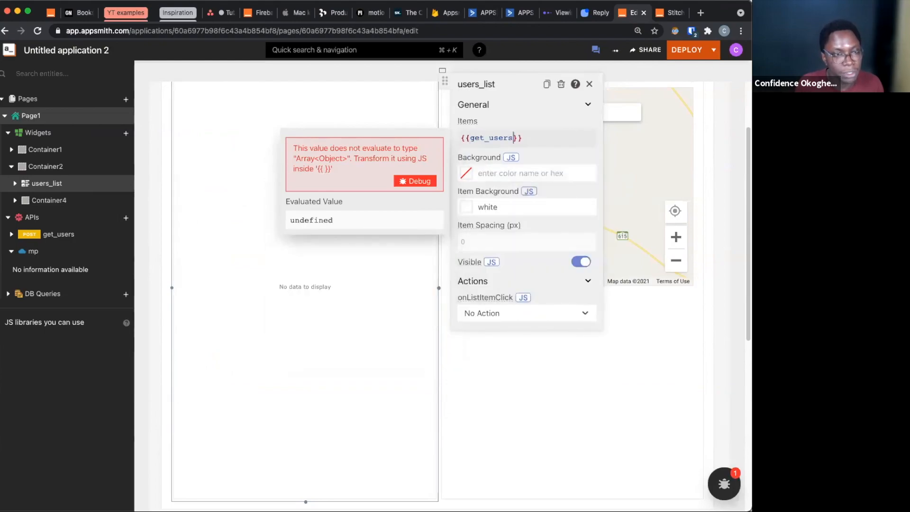
pyautogui.write('.d')
pyautogui.press('Return')
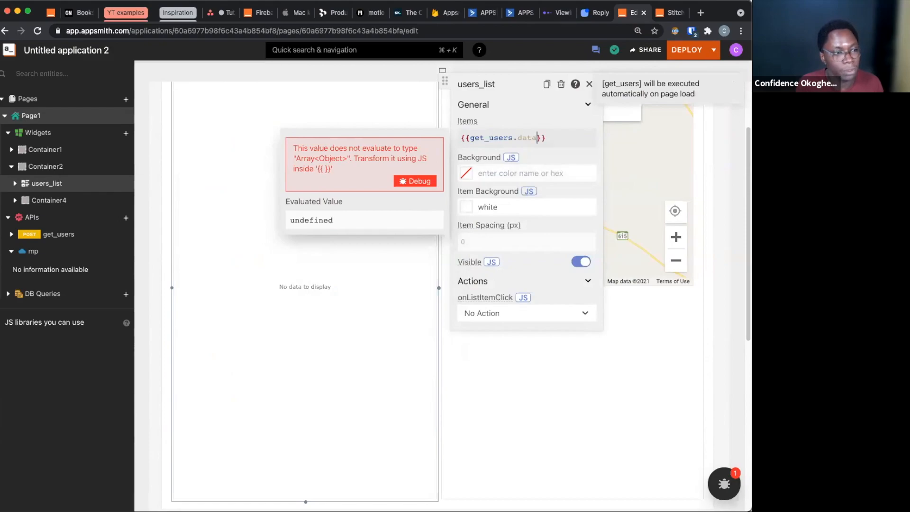
pyautogui.write('.r')
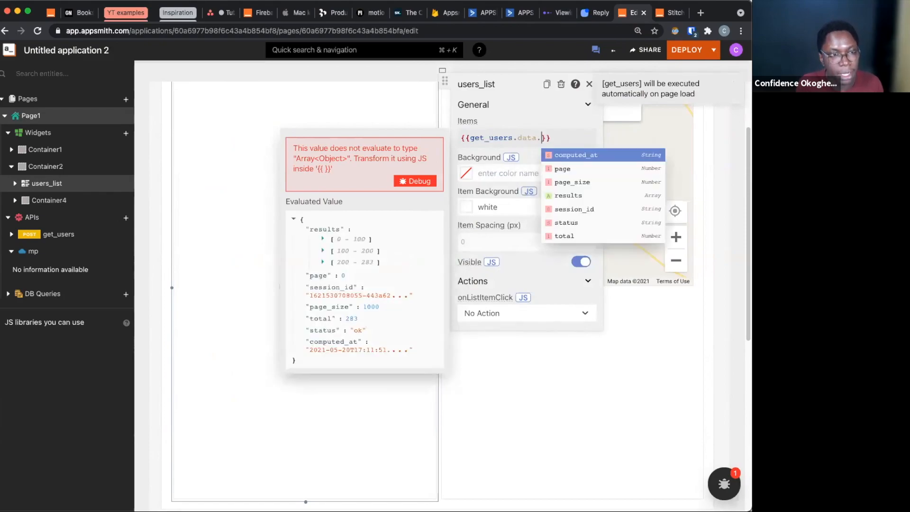
pyautogui.press('Return')
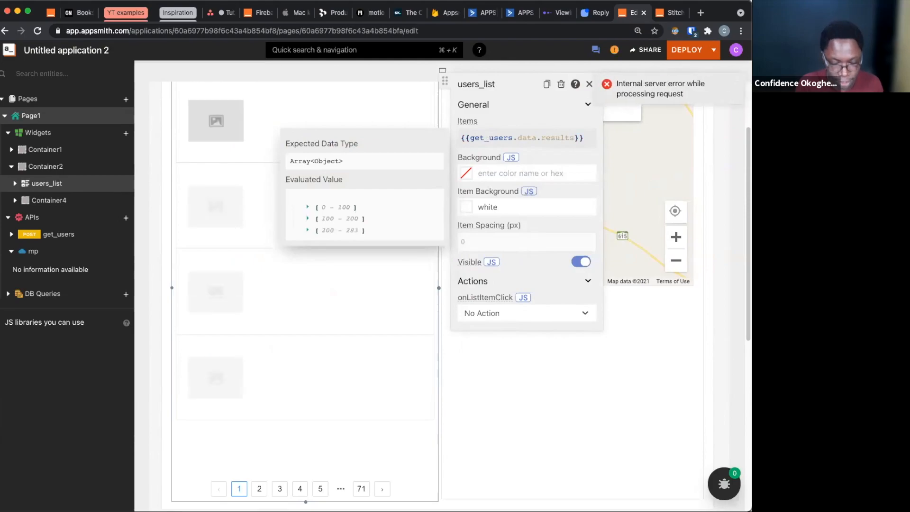
# Extend the items binding of users_list with .map(r => ({ })) so each result returns an object
pyautogui.write('.map(')
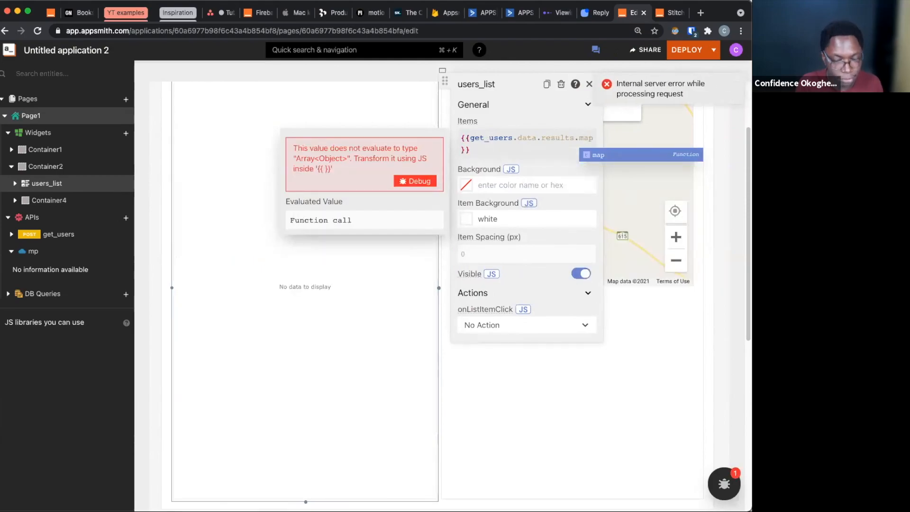
pyautogui.write('r =')
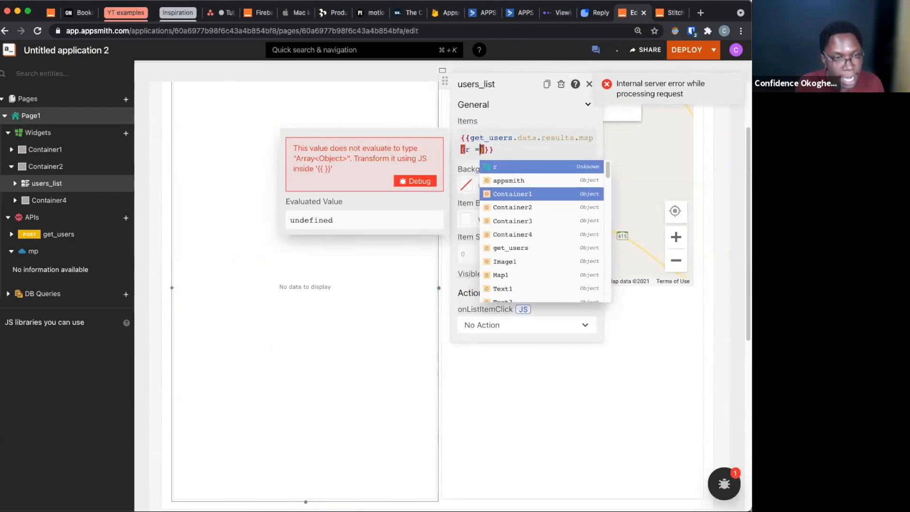
pyautogui.write('> (P')
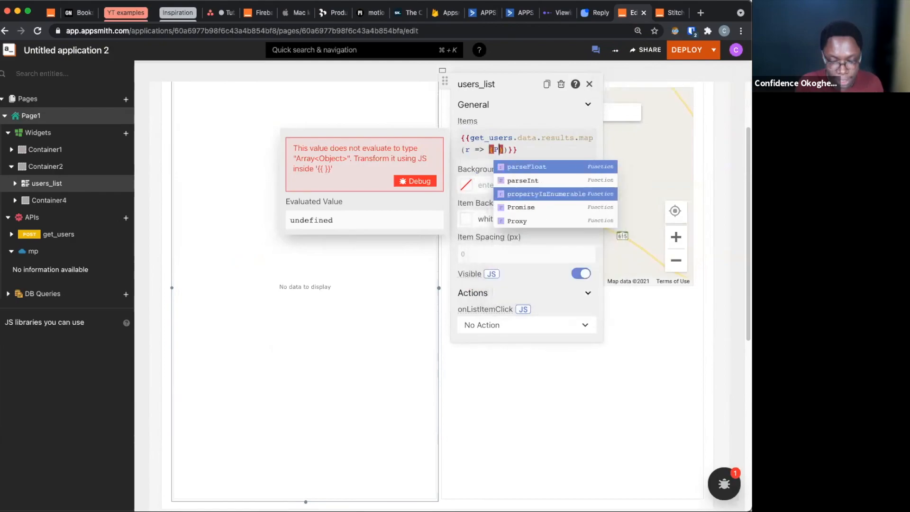
pyautogui.write('{')
pyautogui.press('Left')
pyautogui.press('BackSpace')
pyautogui.press('Return')
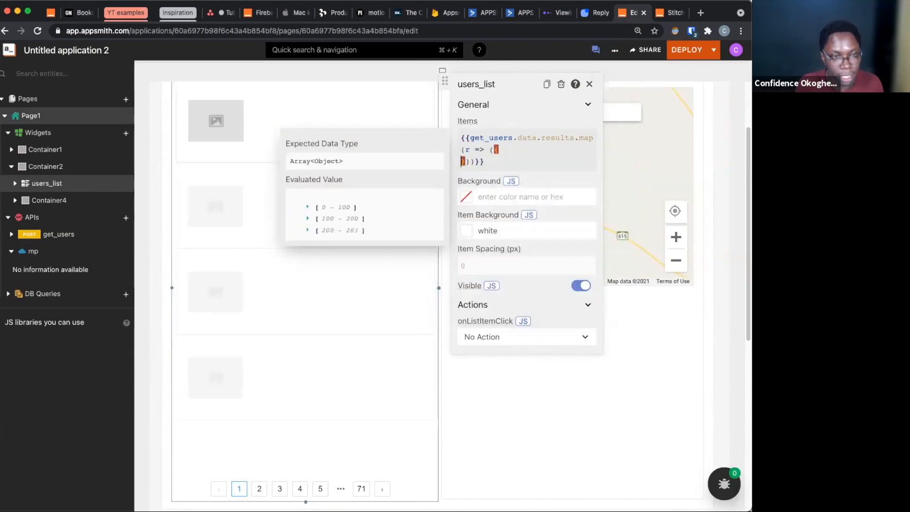
# Add the field city: r.$properties.$city to the mapped object and start a new line below it
pyautogui.write('ci')
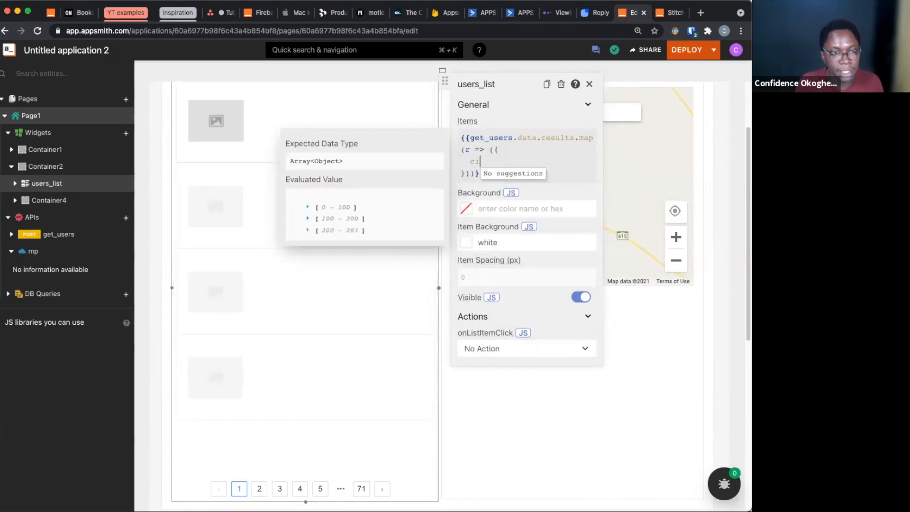
pyautogui.write('ty: r')
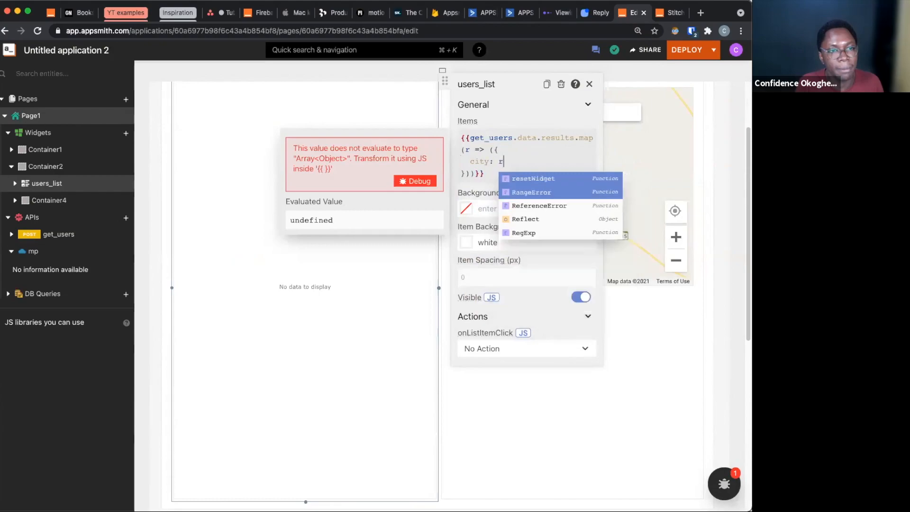
pyautogui.write('.$')
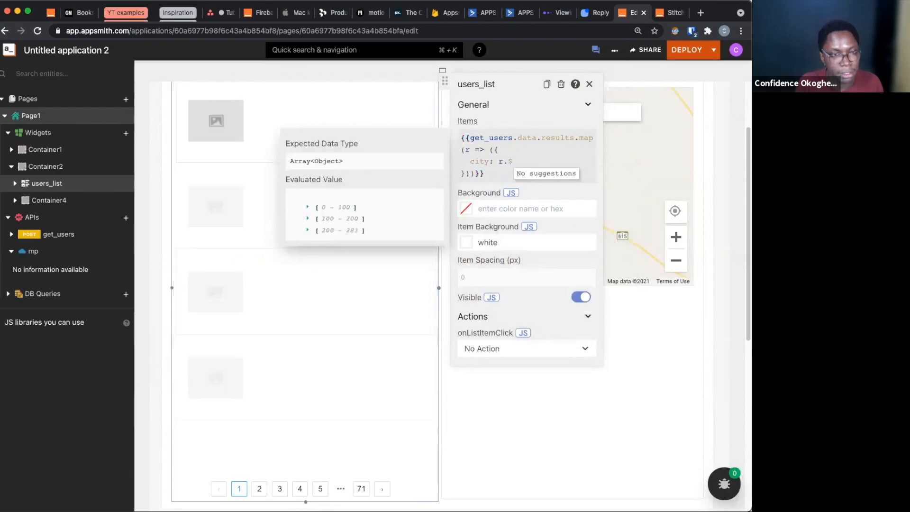
pyautogui.write('properties')
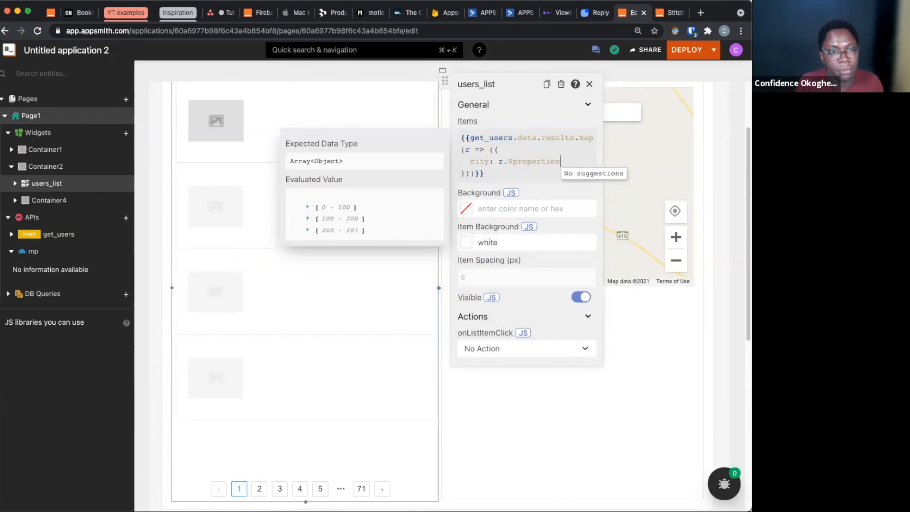
pyautogui.write('.$ci')
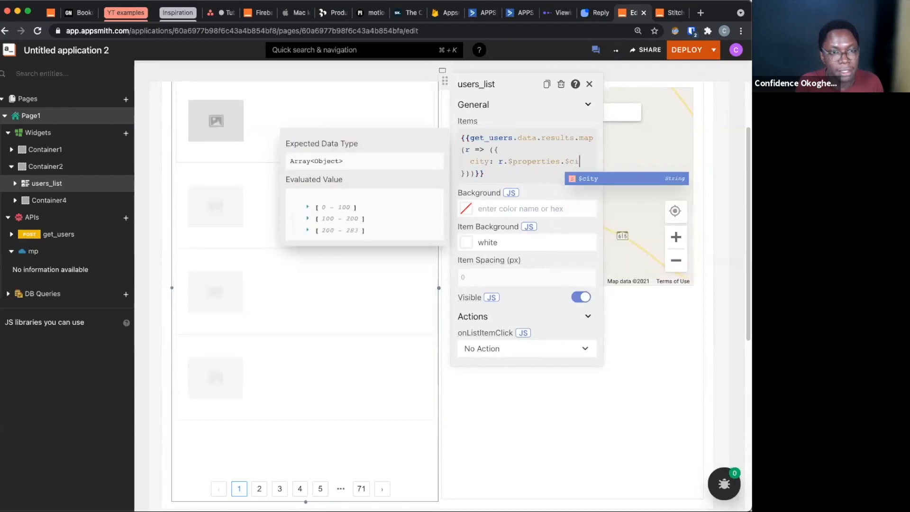
pyautogui.write('ty,')
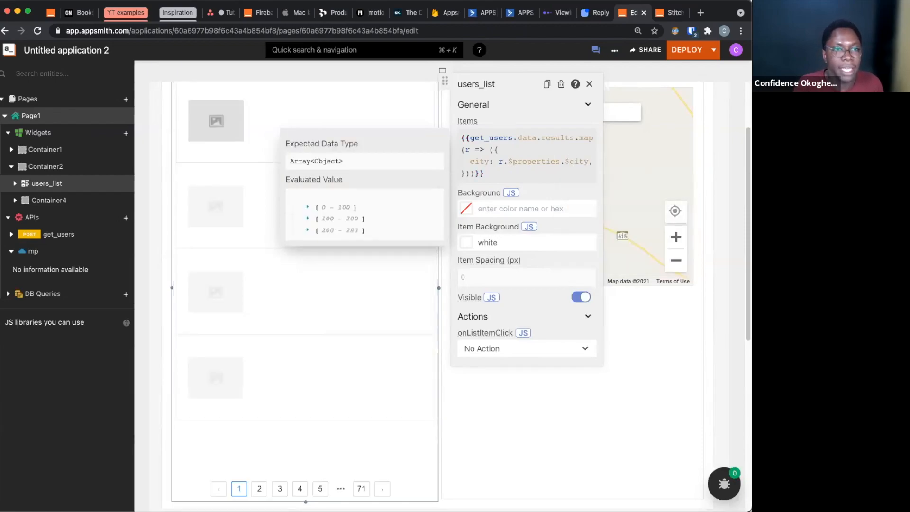
pyautogui.press('Return')
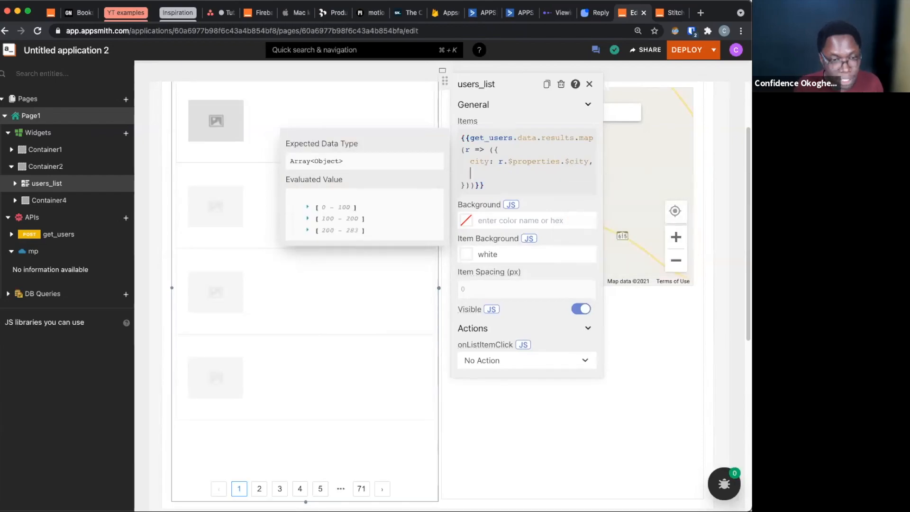
# Paste the email, last_name, first_name, lat, lng, company and country mappings from r.$properties below the city field
pyautogui.press('super+v')
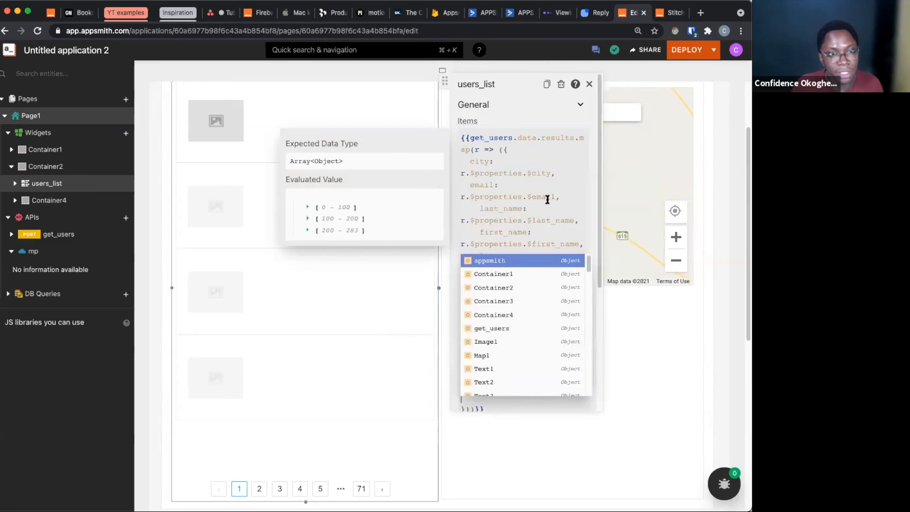
pyautogui.scroll(-3, 547, 199)
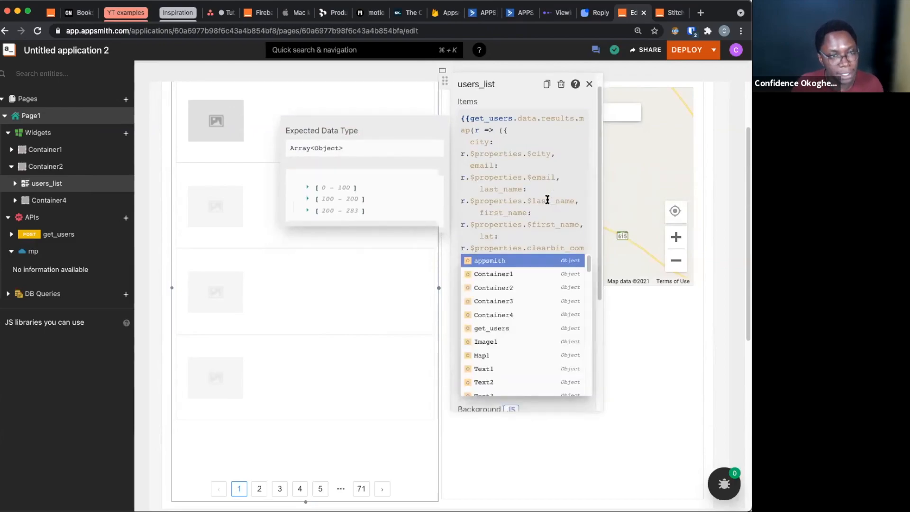
pyautogui.click(551, 199)
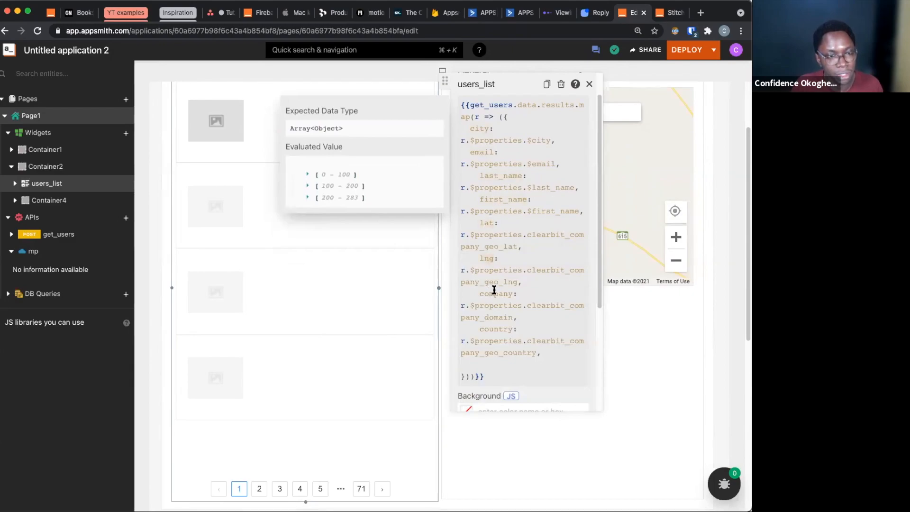
pyautogui.scroll(-1, 511, 338)
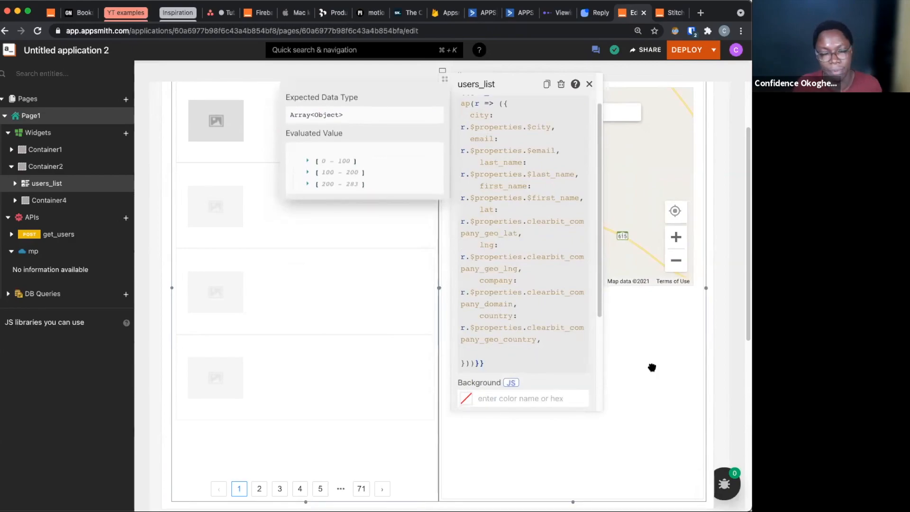
# Delete the image widget from the users_list item and place two text widgets, one below the other, where it was
pyautogui.scroll(3, 283, 226)
pyautogui.click(190, 199)
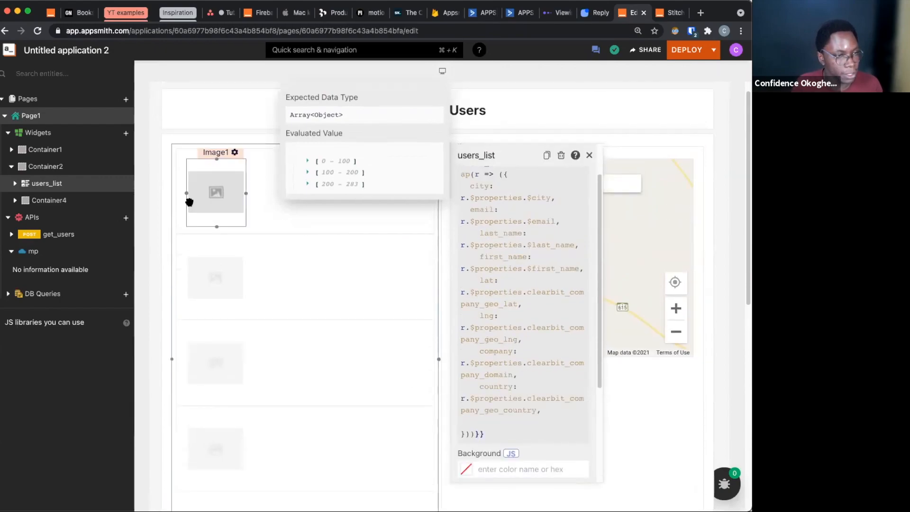
pyautogui.click(126, 133)
pyautogui.click(364, 169)
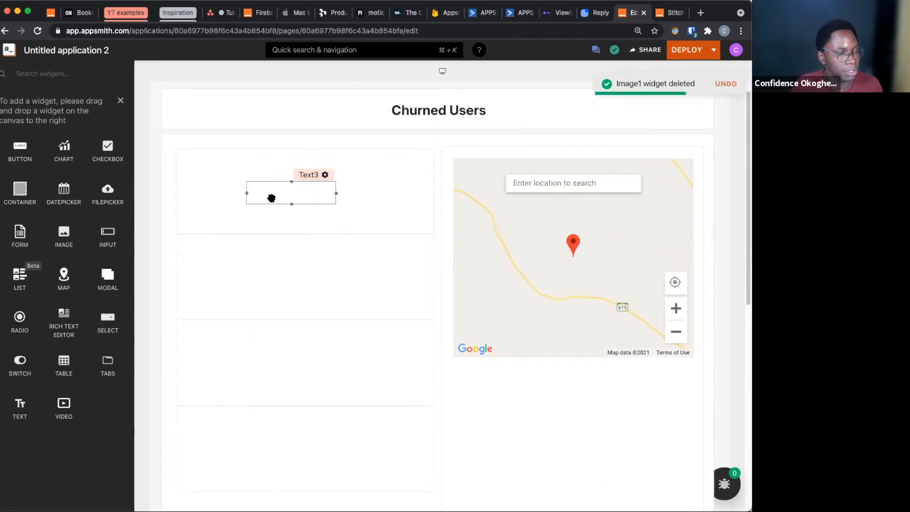
pyautogui.moveTo(22, 426); pyautogui.dragTo(207, 193)
pyautogui.moveTo(19, 407); pyautogui.dragTo(205, 208)
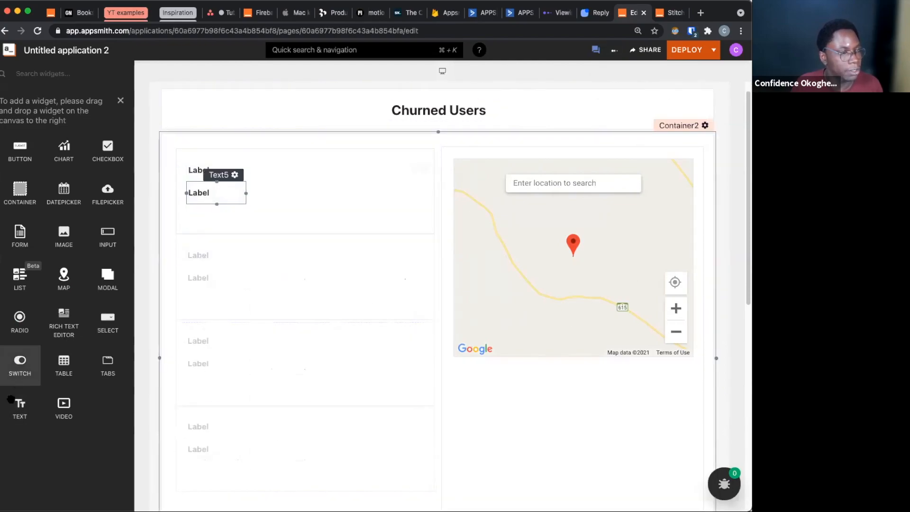
# Add a third text widget below the two labels in the list item, and set the topmost label's text to Name
pyautogui.moveTo(20, 407); pyautogui.dragTo(204, 226)
pyautogui.click(208, 171)
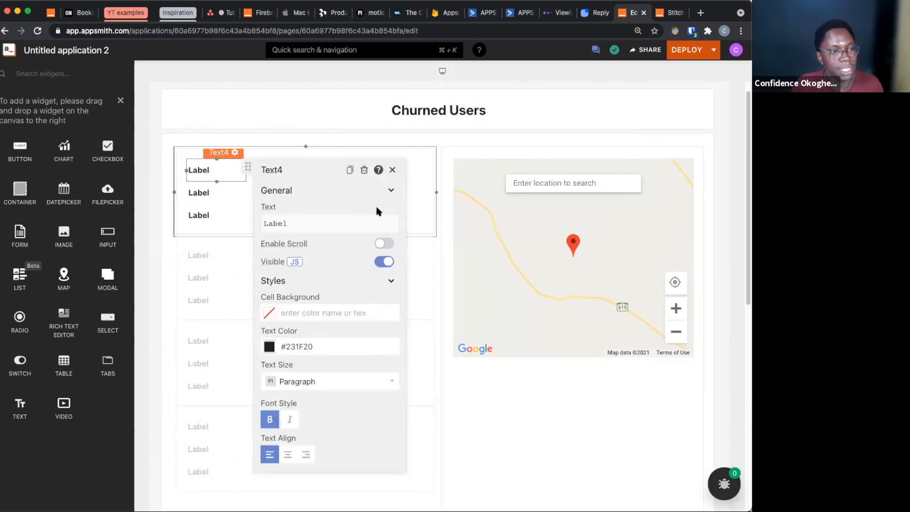
pyautogui.click(328, 223)
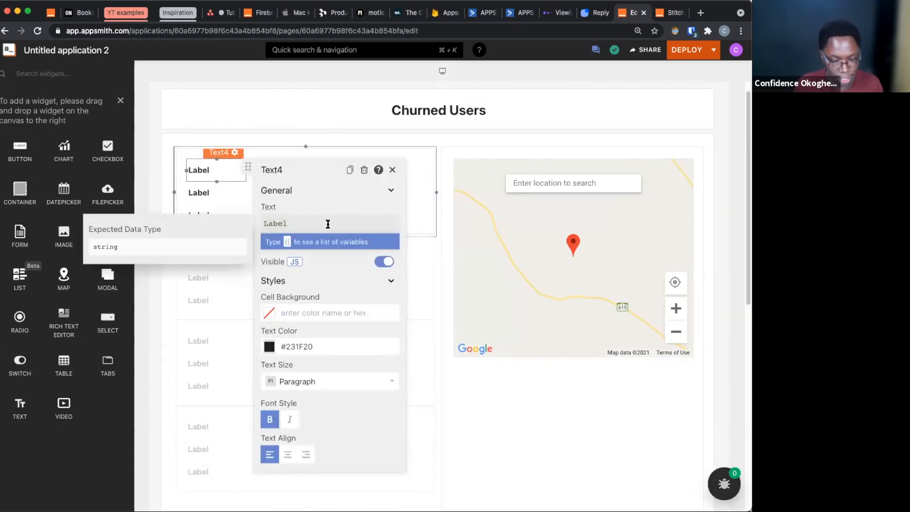
pyautogui.press('super+a')
pyautogui.write('Name')
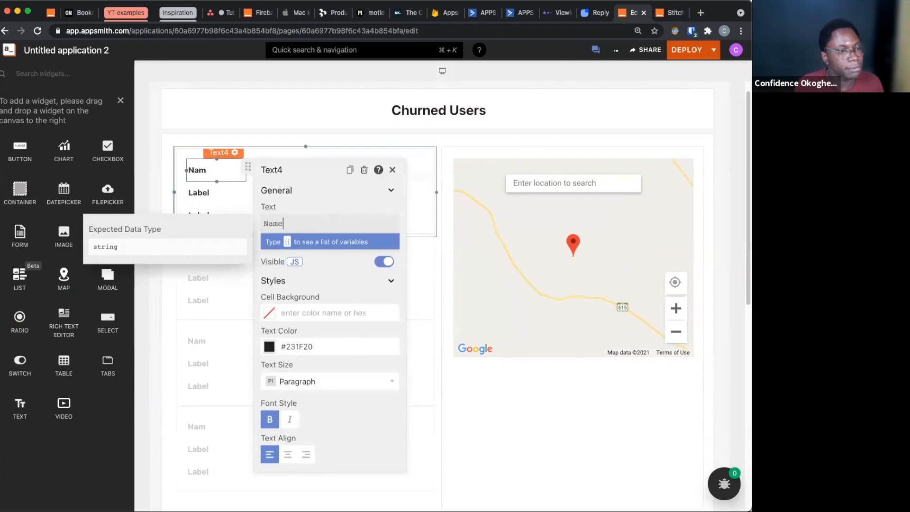
pyautogui.click(393, 171)
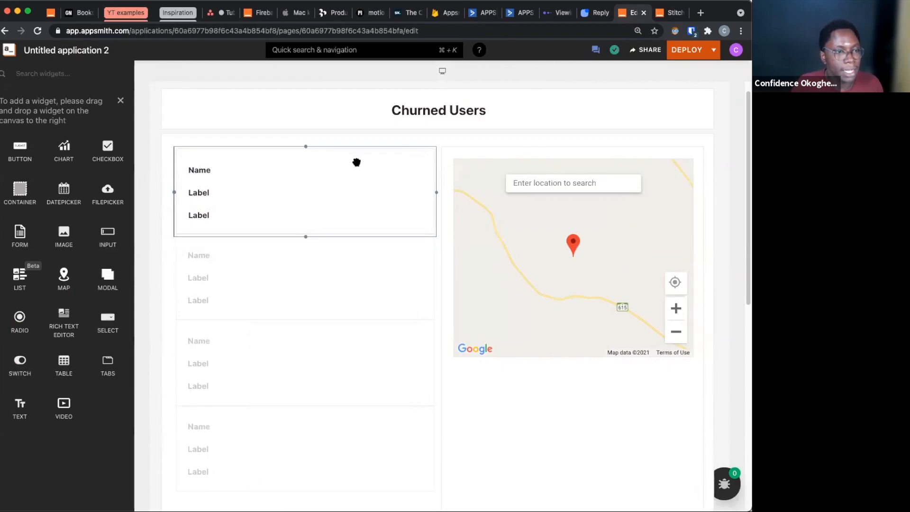
# Widen the two value text widgets beside the labels so they reach the far edge of the list item
pyautogui.click(311, 179)
pyautogui.click(287, 204)
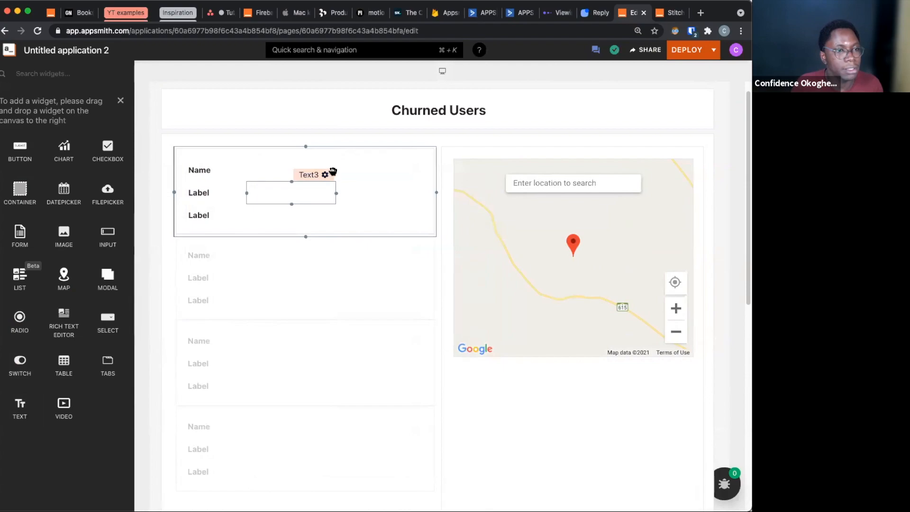
pyautogui.moveTo(335, 169); pyautogui.dragTo(425, 175)
pyautogui.moveTo(336, 194); pyautogui.dragTo(422, 193)
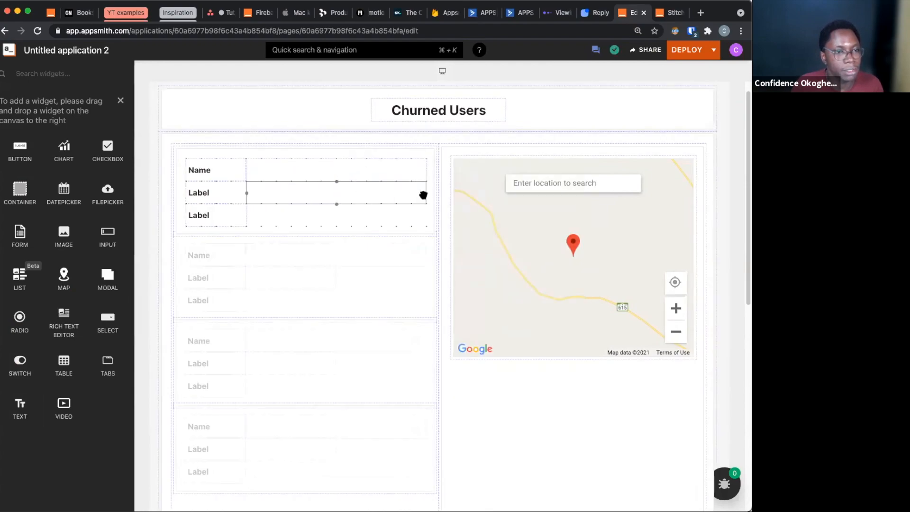
# Bind the value text beside the second label to {{currentItem.fist_name +' '+ currentItem.last_name}}
pyautogui.click(394, 193)
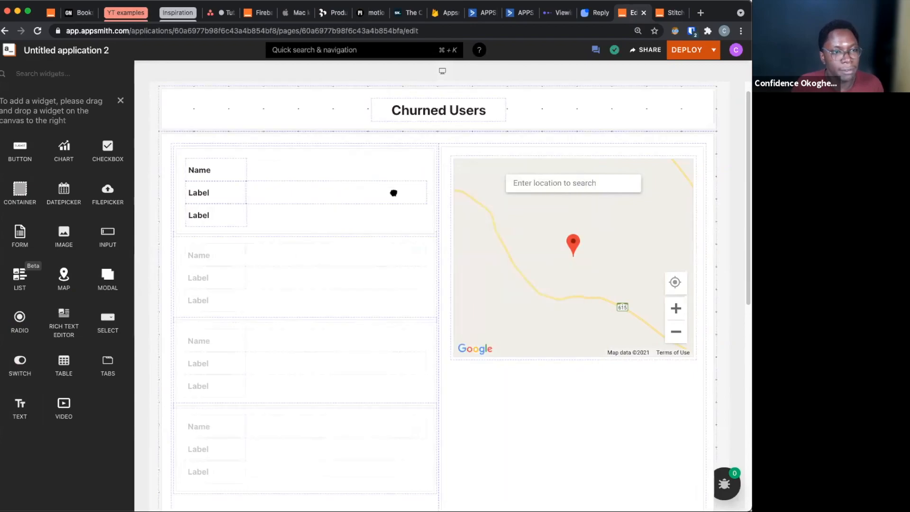
pyautogui.click(512, 244)
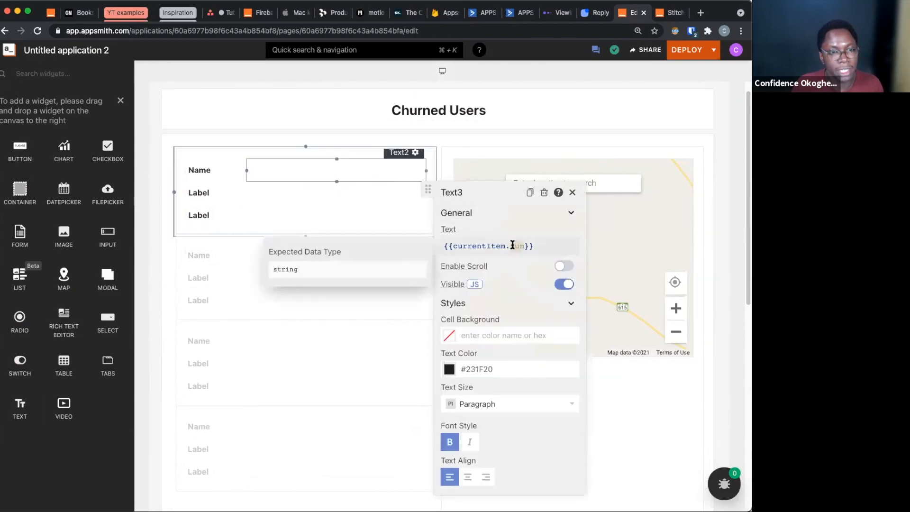
pyautogui.write('fist')
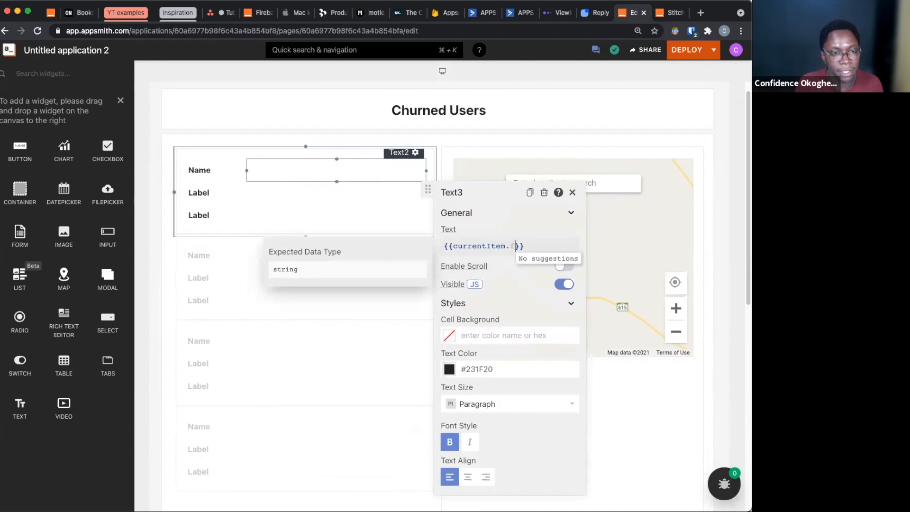
pyautogui.write('_name ')
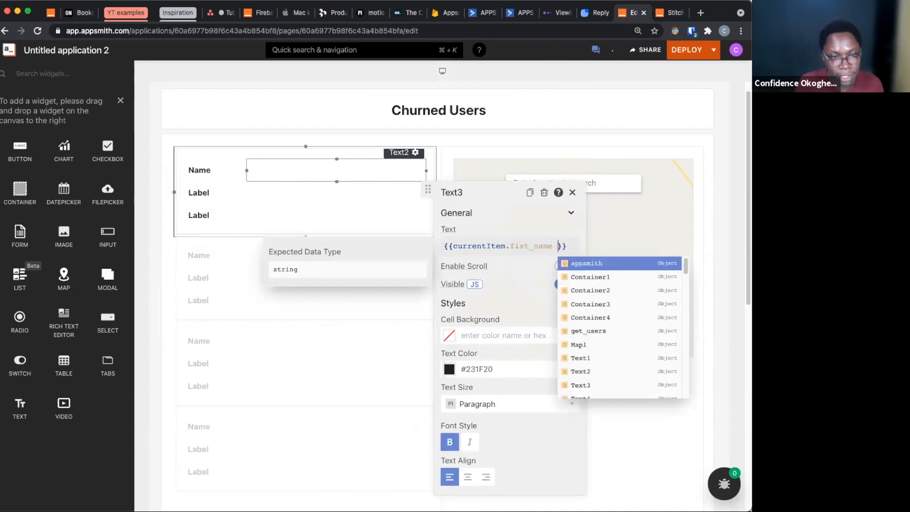
pyautogui.write('+')
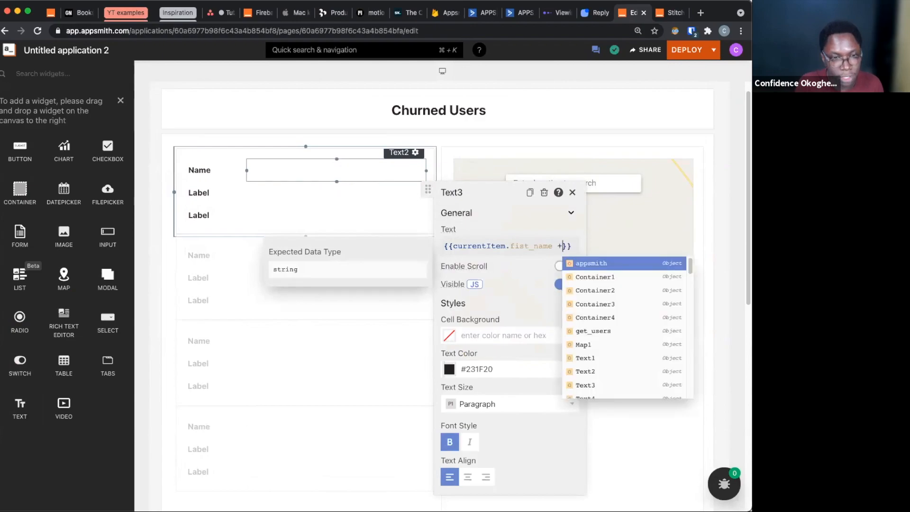
pyautogui.write("'")
pyautogui.write(" '+ ")
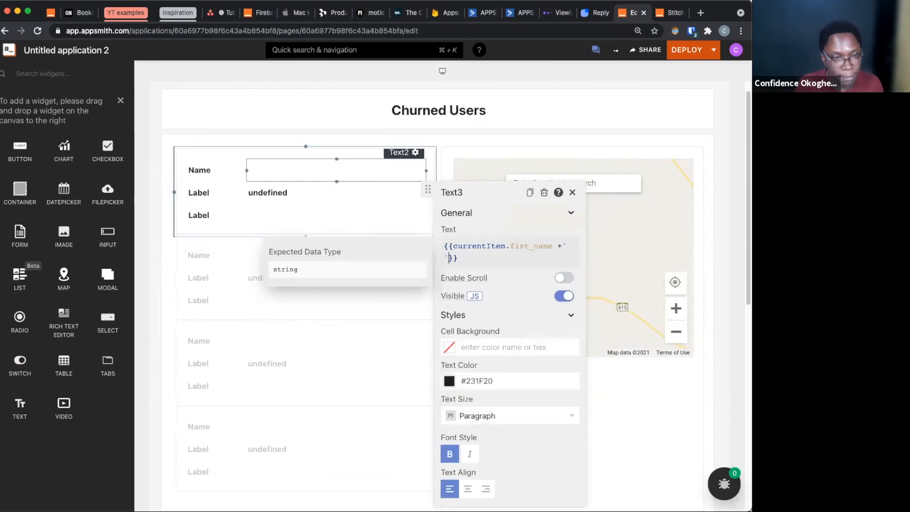
pyautogui.write('cu')
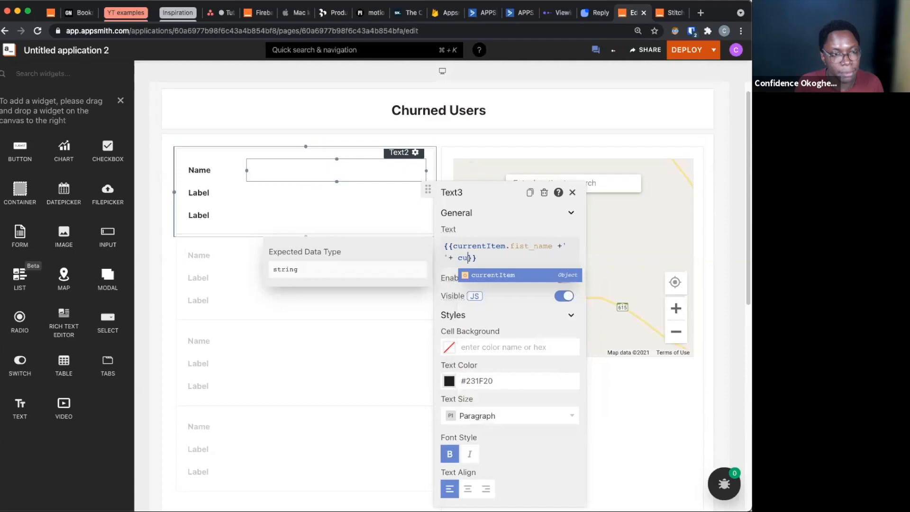
pyautogui.press('Return')
pyautogui.write('.last_name')
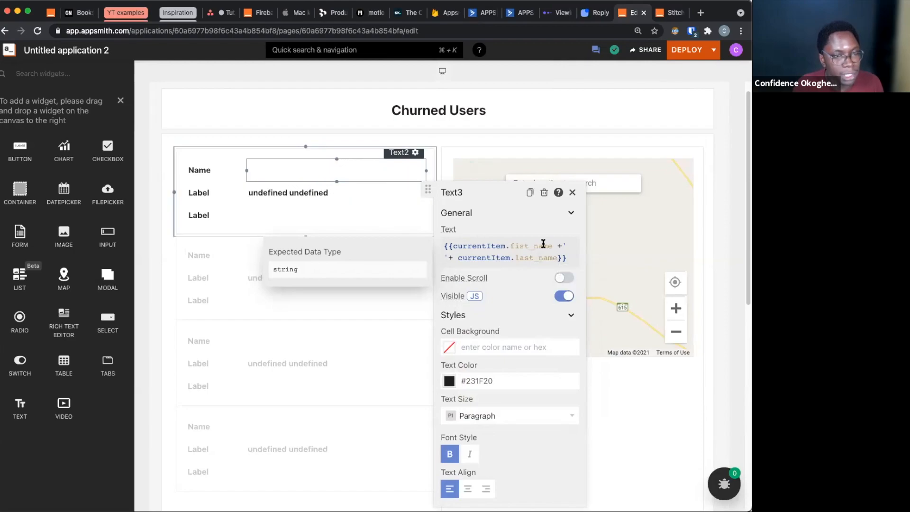
# Replace the name expression in the value text beside the second label with {{currentItem.email}}
pyautogui.press('super+a')
pyautogui.press('BackSpace')
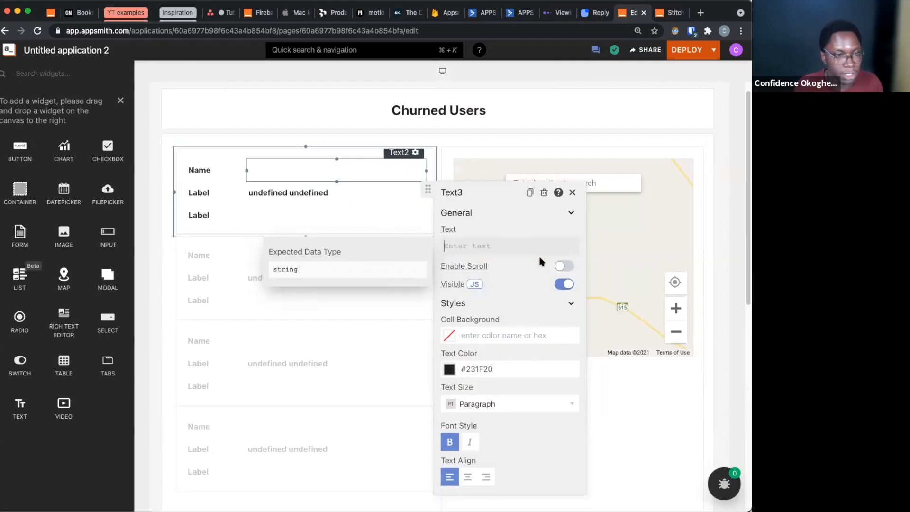
pyautogui.write('{{')
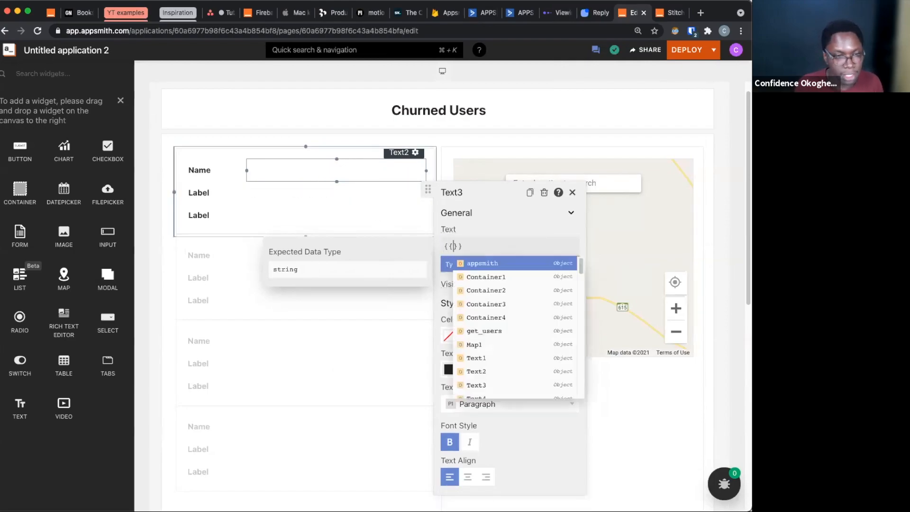
pyautogui.click(280, 197)
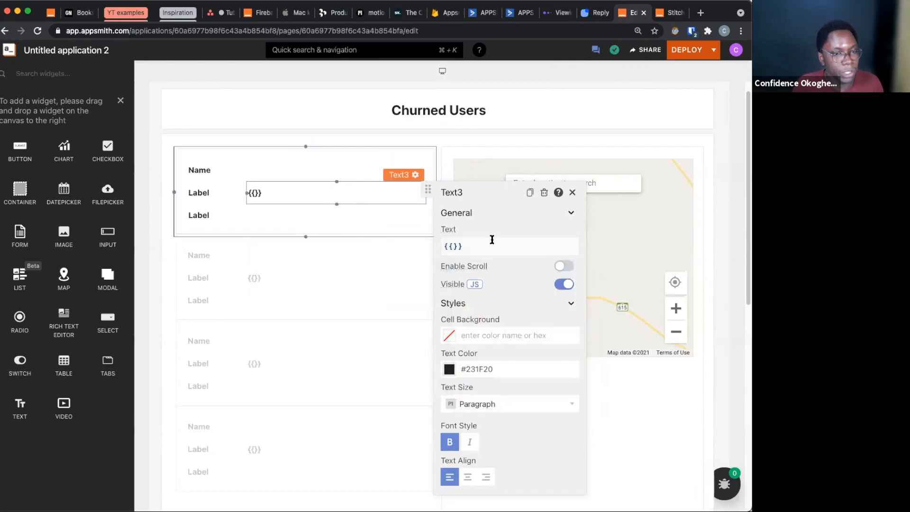
pyautogui.click(450, 245)
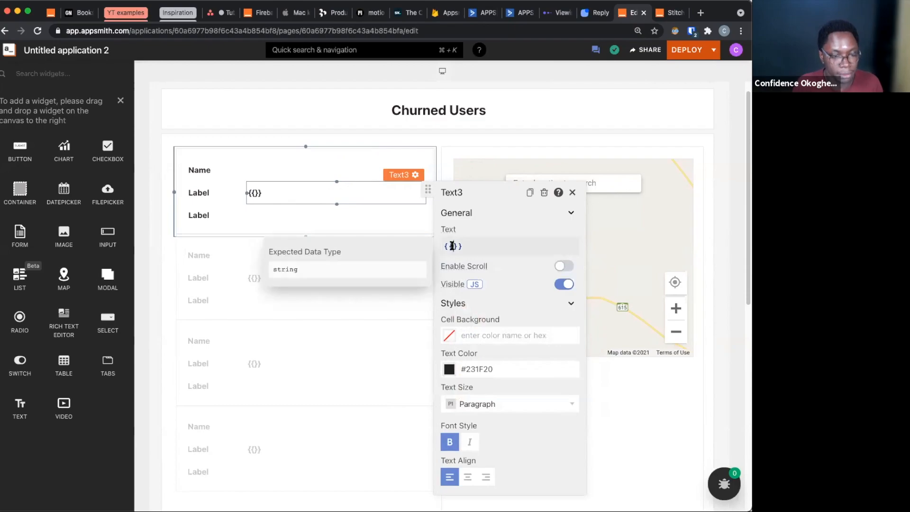
pyautogui.write('currentItem')
pyautogui.write('.em')
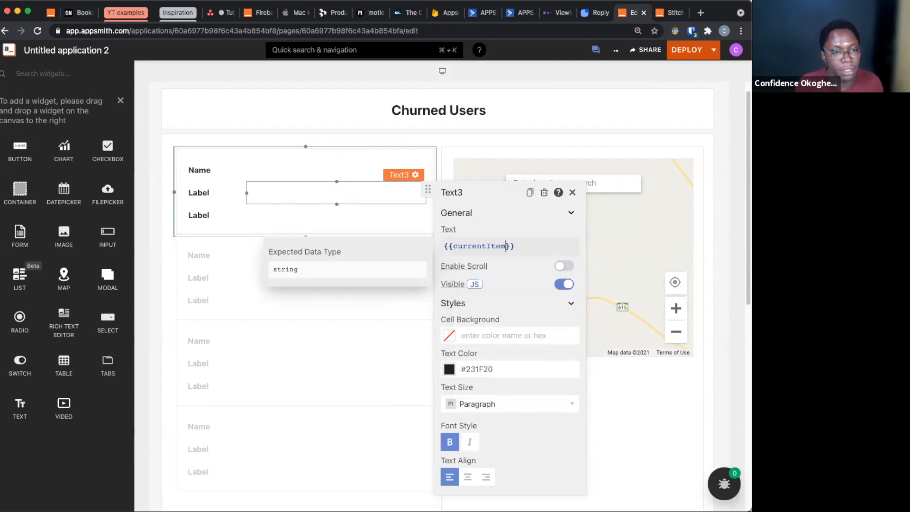
pyautogui.write('ail')
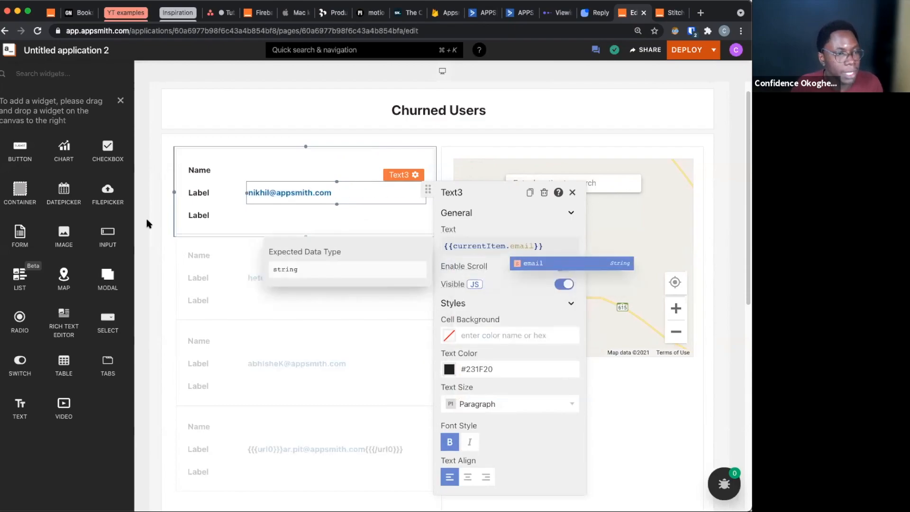
# Set the text of the second label in the list item to Email
pyautogui.click(219, 190)
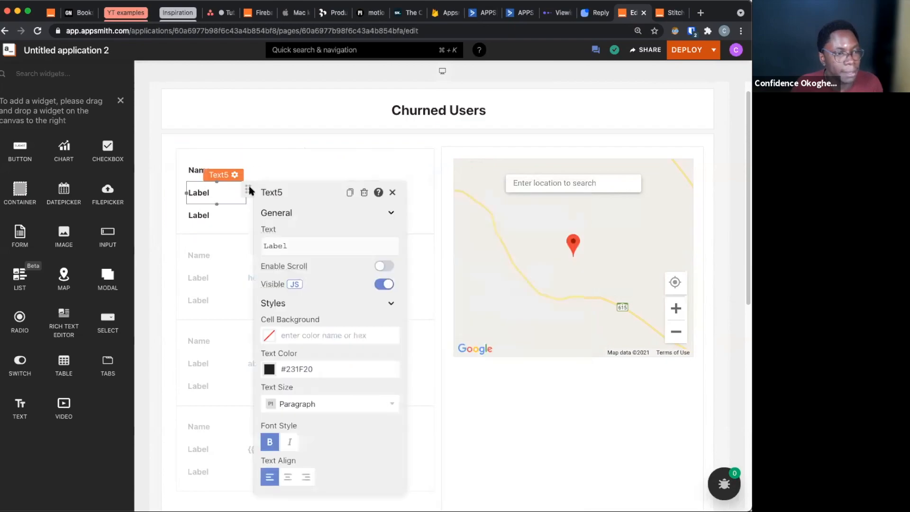
pyautogui.click(300, 242)
pyautogui.press('super+a')
pyautogui.write('Email')
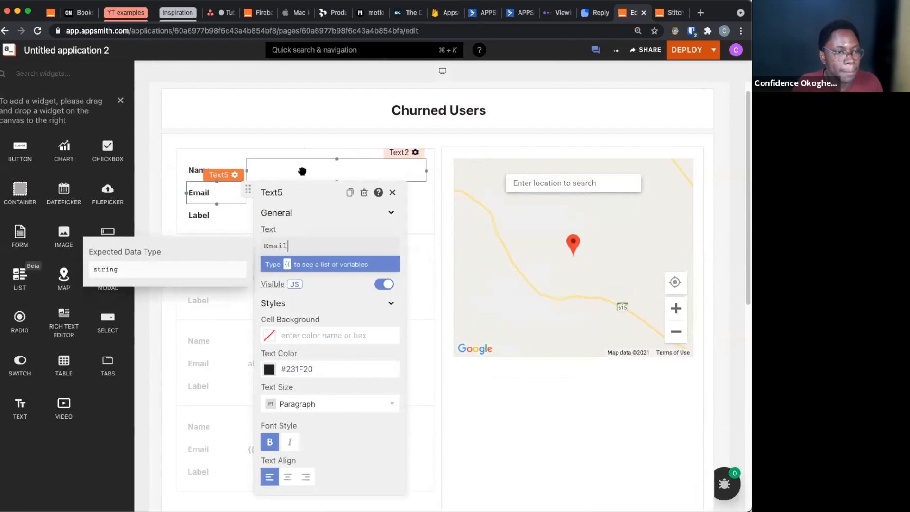
# Paste {{currentItem.fist_name +' '+ currentItem.last_name}} as the text of the value widget beside Name
pyautogui.click(301, 171)
pyautogui.click(490, 218)
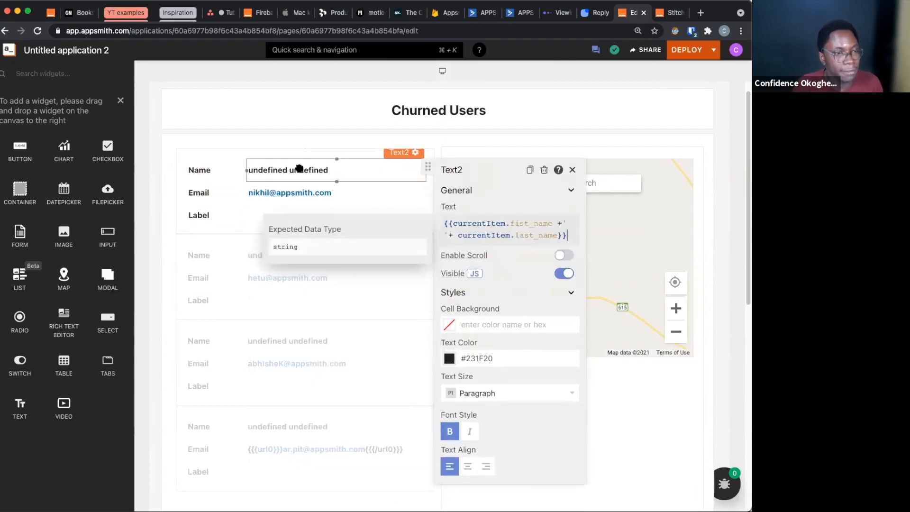
pyautogui.click(252, 209)
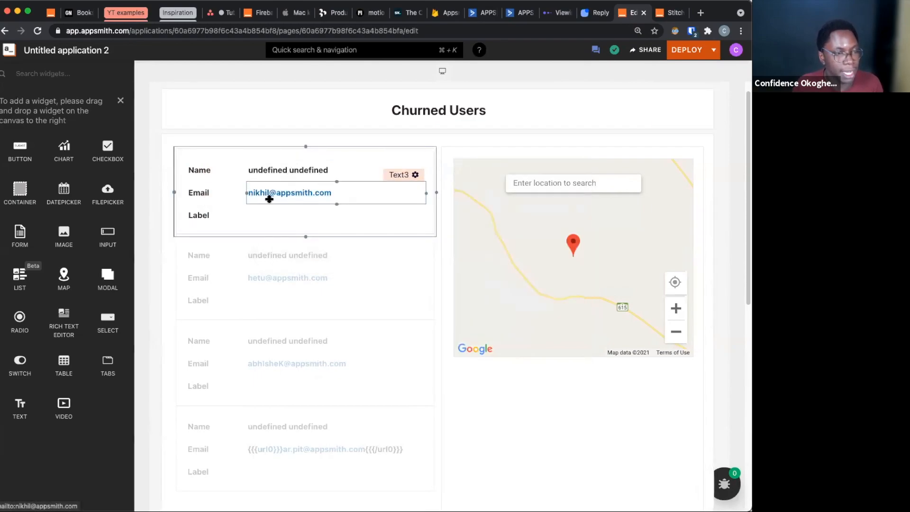
# Set the third label's text in the list item to View and centre-align it
pyautogui.click(214, 218)
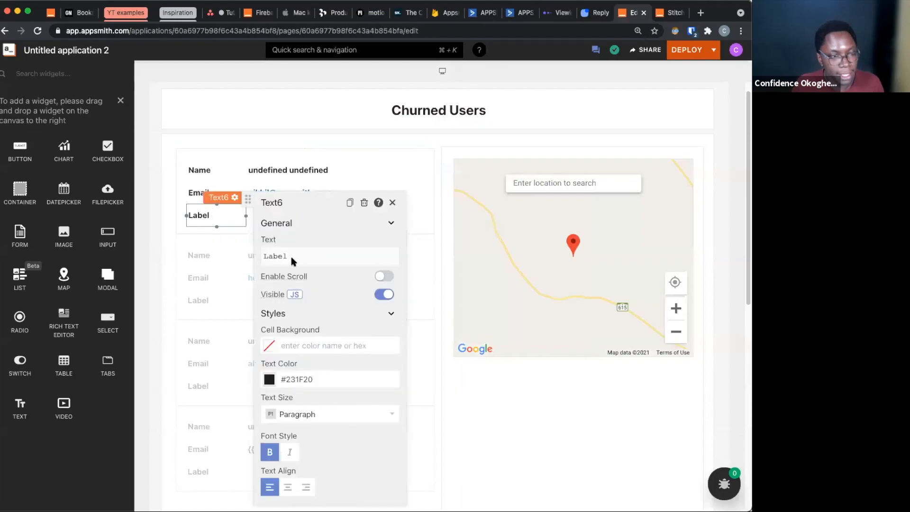
pyautogui.click(307, 257)
pyautogui.press('super+a')
pyautogui.write('view')
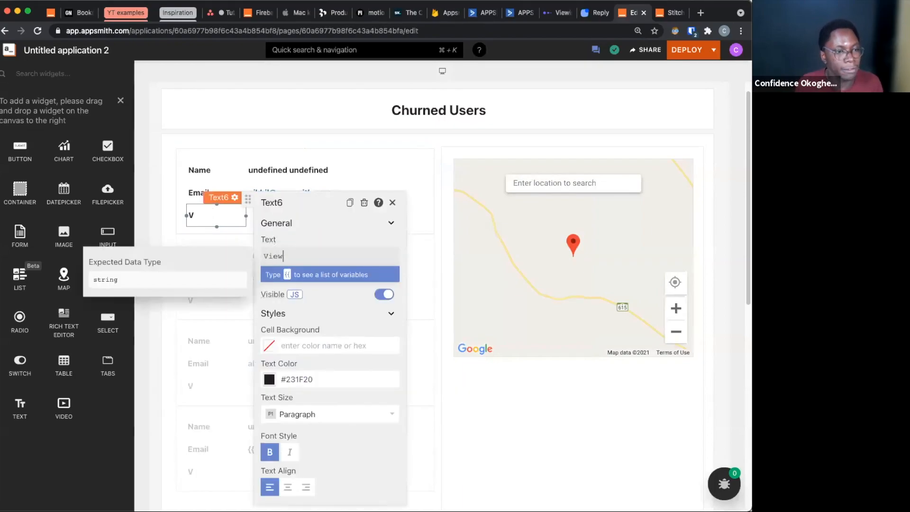
pyautogui.click(287, 487)
# Style the View text like a button with text color #F6F7F8 and a green rgb(3, 179, 101) cell background
pyautogui.click(307, 414)
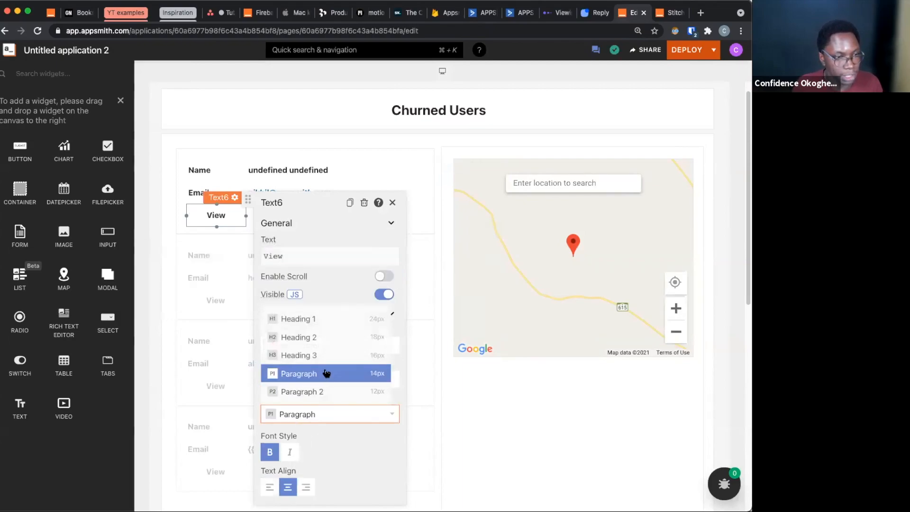
pyautogui.click(330, 431)
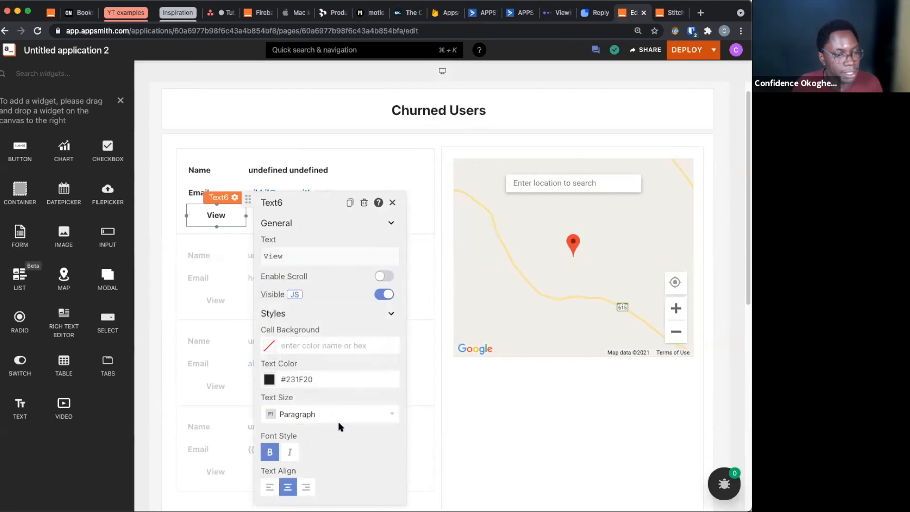
pyautogui.click(314, 377)
pyautogui.click(316, 347)
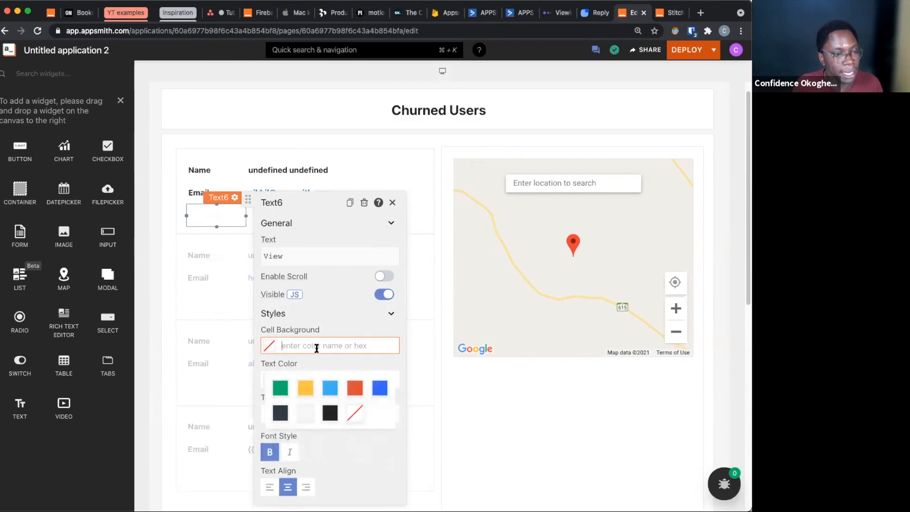
pyautogui.click(280, 389)
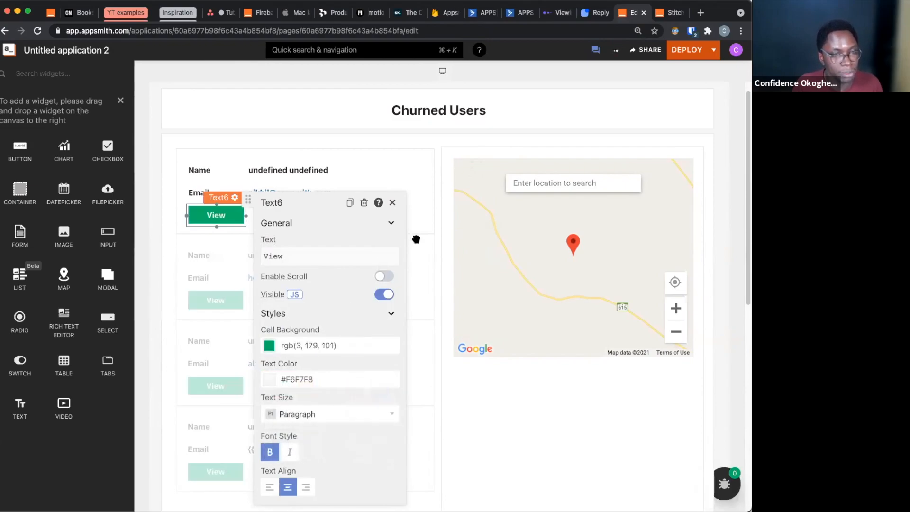
pyautogui.click(422, 225)
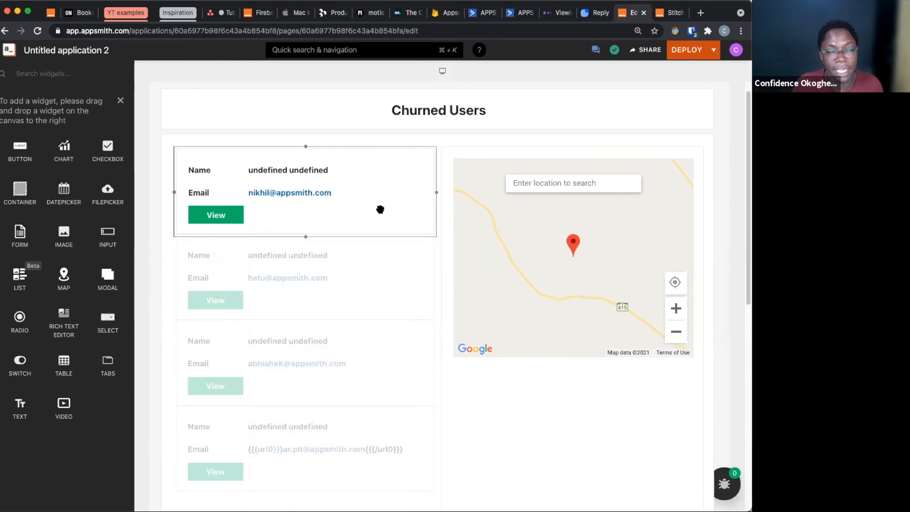
# Open the properties of users_list and look at its onListItemClick action setting
pyautogui.scroll(-1, 420, 344)
pyautogui.scroll(1, 420, 344)
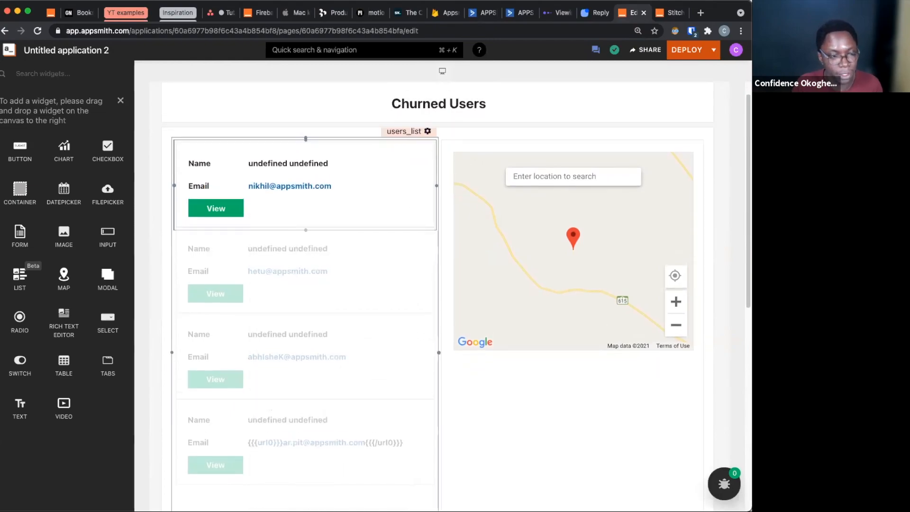
pyautogui.click(412, 497)
pyautogui.scroll(-5, 502, 362)
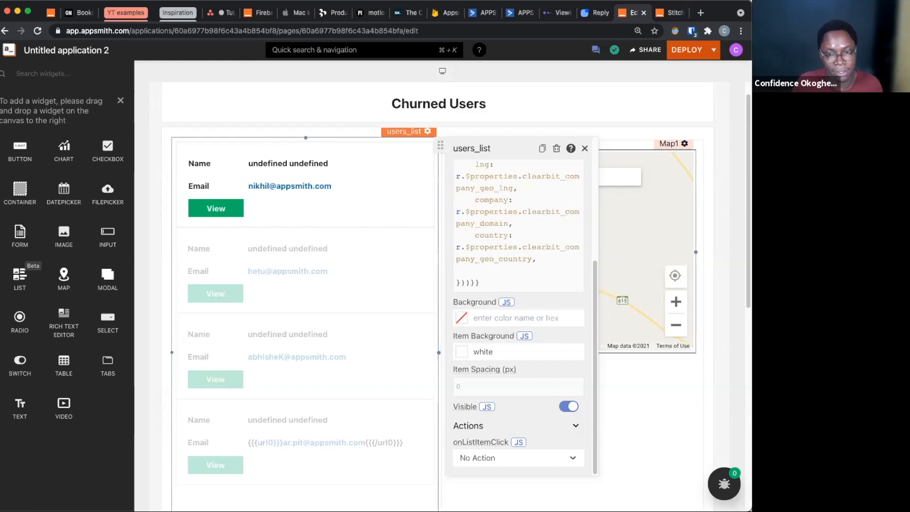
# Create a new API query from the saved mp datasource
pyautogui.click(120, 101)
pyautogui.click(33, 251)
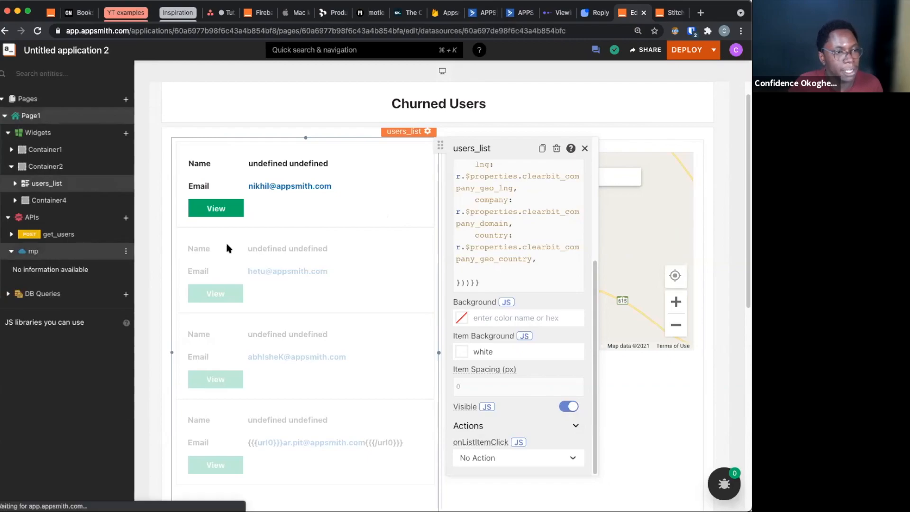
pyautogui.click(701, 103)
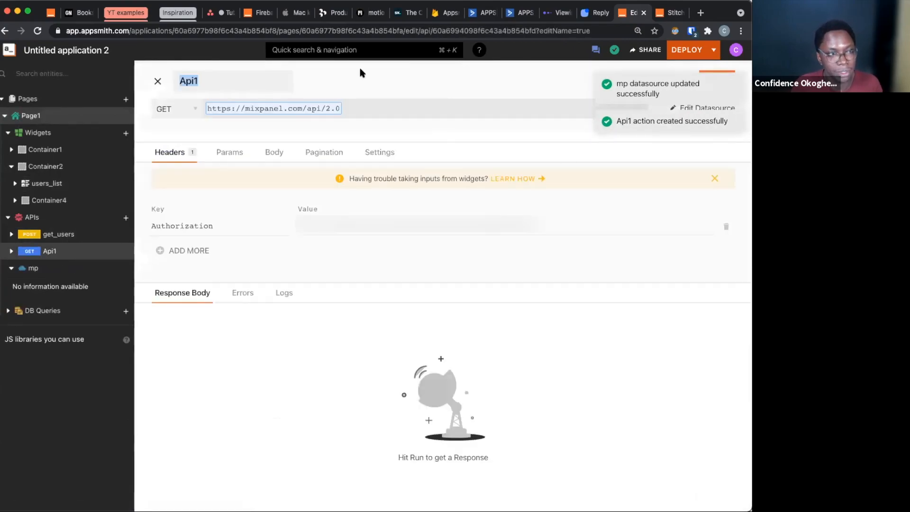
# Name the new API get_recording and set its request method to POST
pyautogui.write('get')
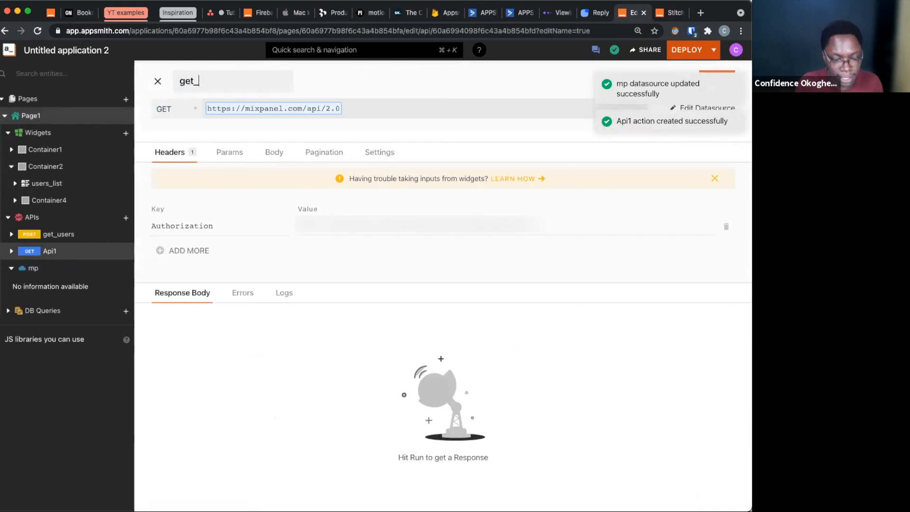
pyautogui.write('_recording')
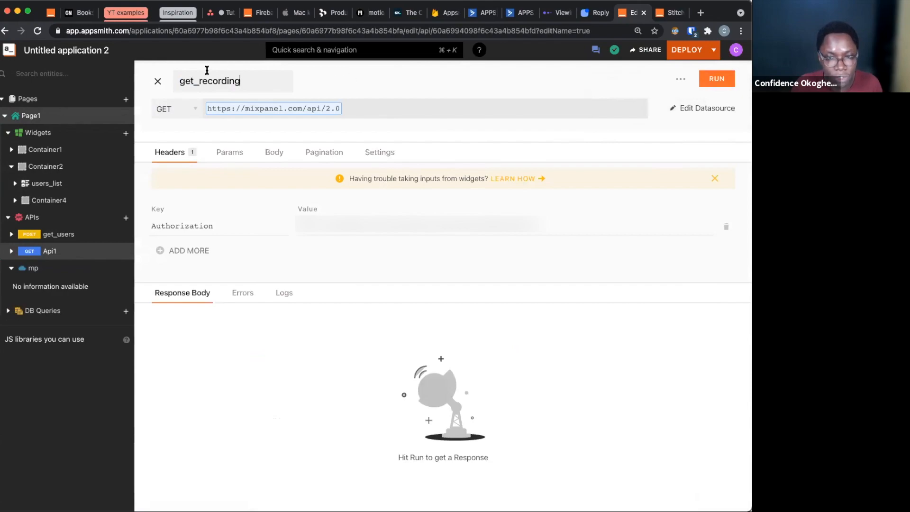
pyautogui.click(165, 108)
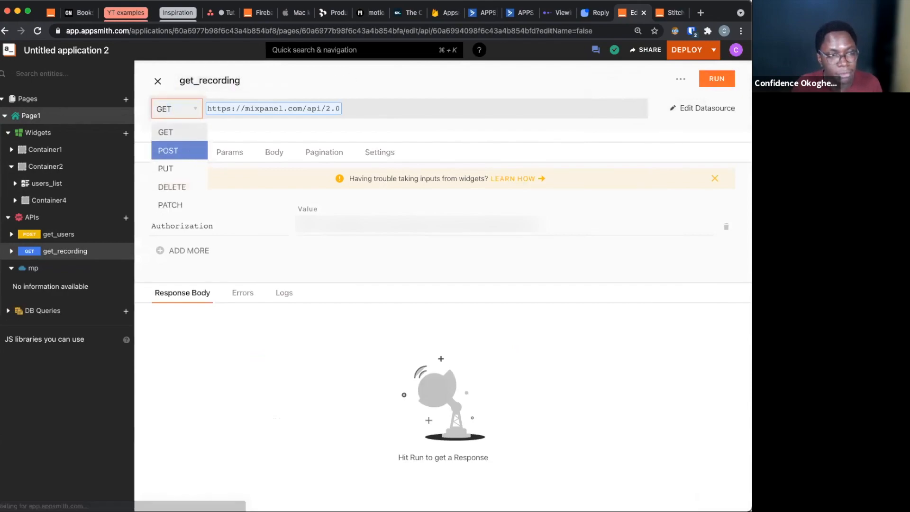
pyautogui.click(188, 151)
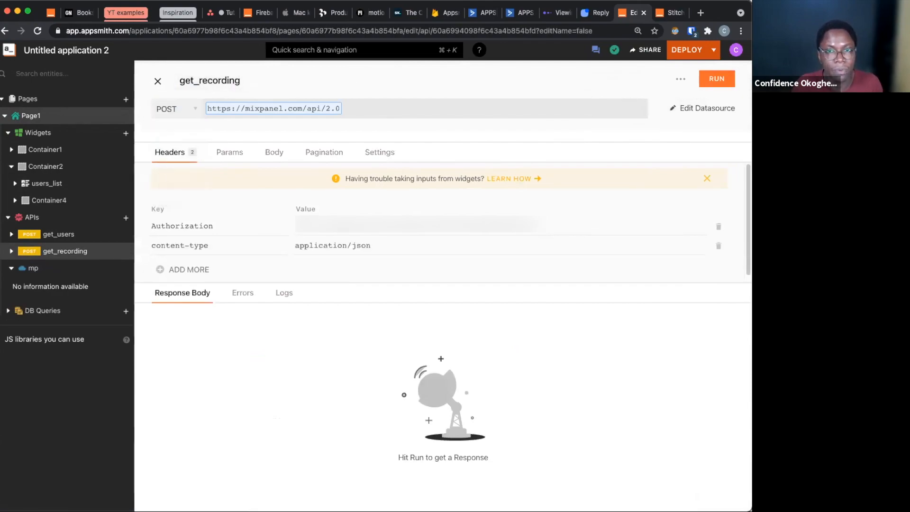
# Extend the get_recording request URL with the path and query parameter /jql?project_id
pyautogui.click(444, 105)
pyautogui.write('/')
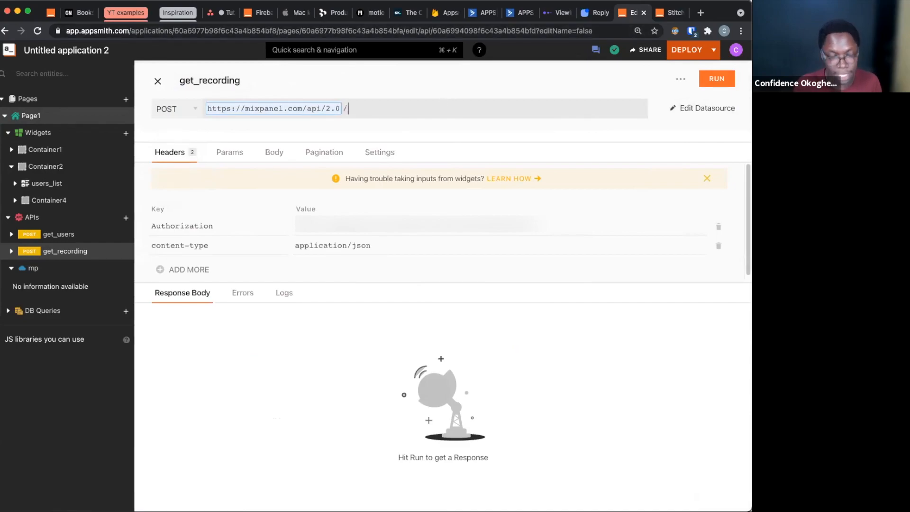
pyautogui.write('jql?p')
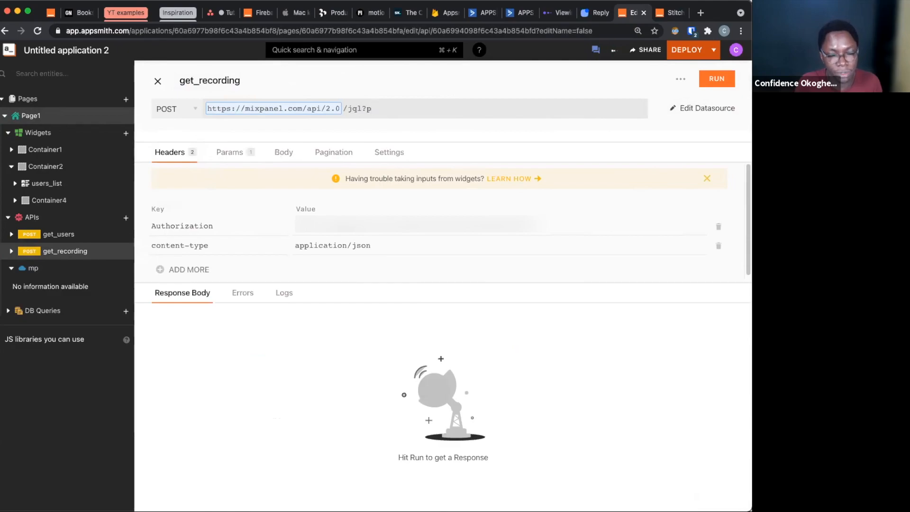
pyautogui.write('roject_id')
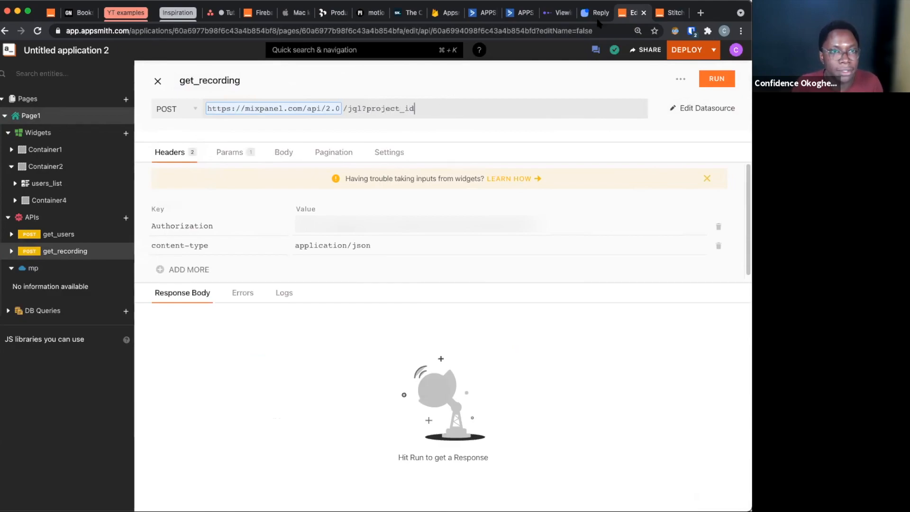
# Copy the project ID from the Mixpanel report's address and assign it to project_id in the Appsmith request URL
pyautogui.click(559, 13)
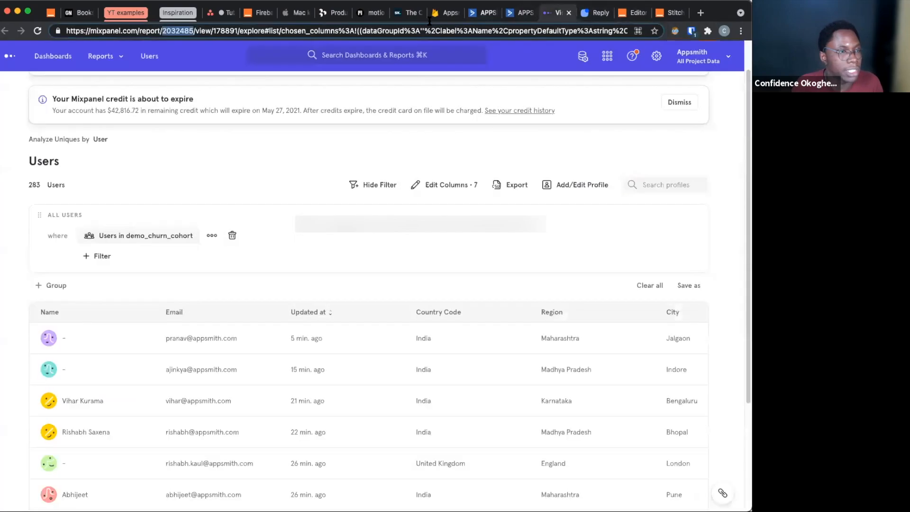
pyautogui.click(179, 31)
pyautogui.press('Left')
pyautogui.doubleClick(178, 30)
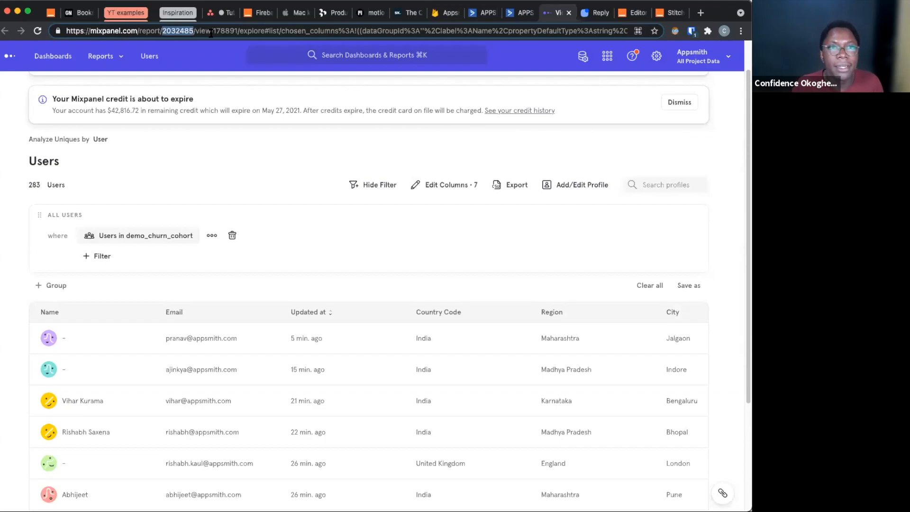
pyautogui.click(635, 14)
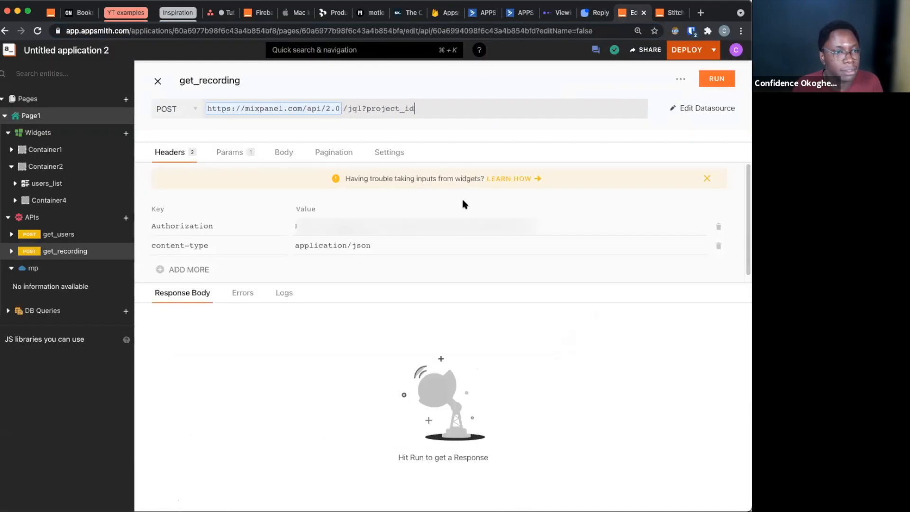
pyautogui.write('2032485')
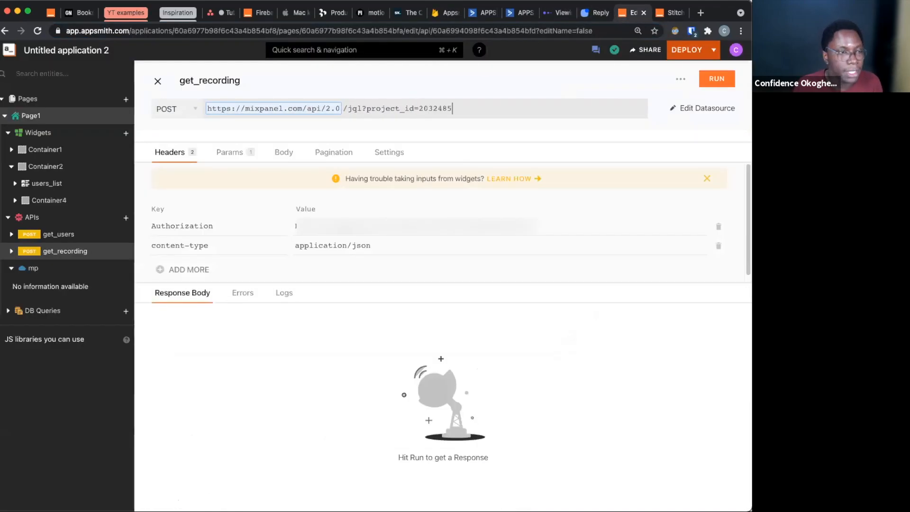
# Set the request body to X-WWW-FORM-URLENCODED and enter script as its first key
pyautogui.click(282, 153)
pyautogui.click(242, 178)
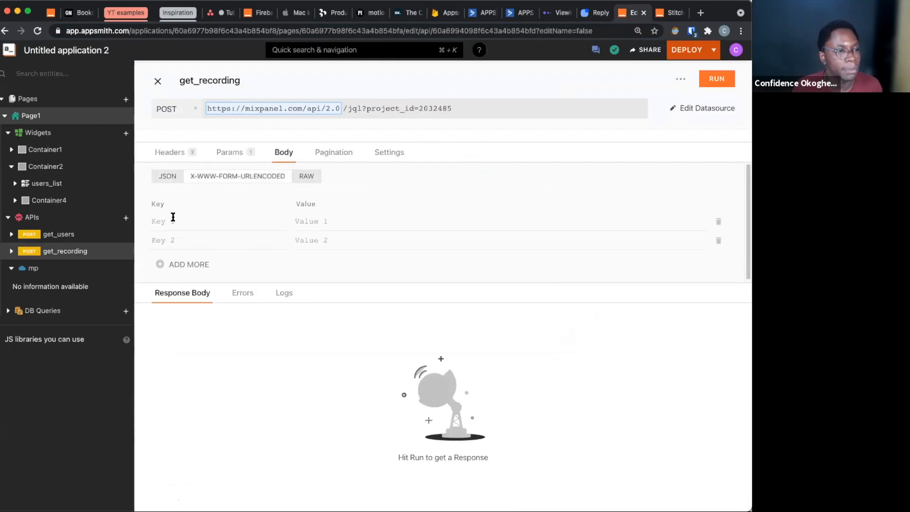
pyautogui.click(171, 219)
pyautogui.write('scrip')
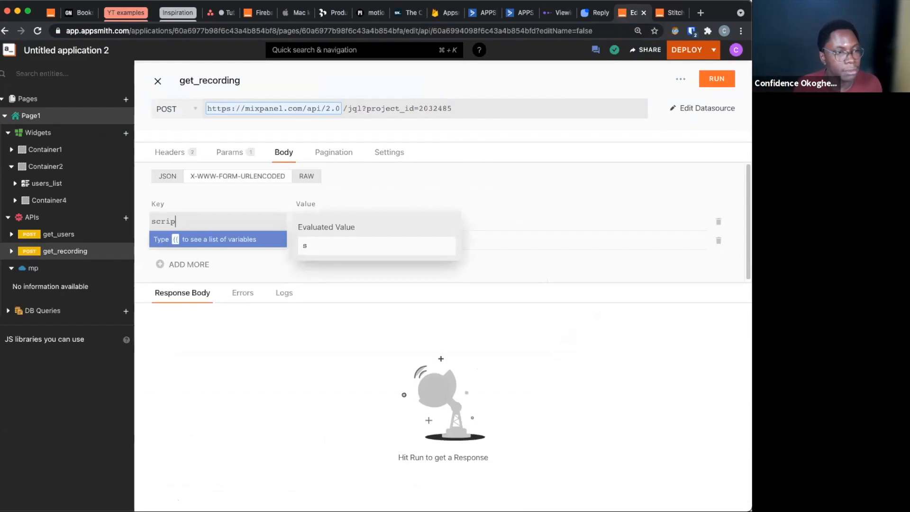
pyautogui.press('Tab')
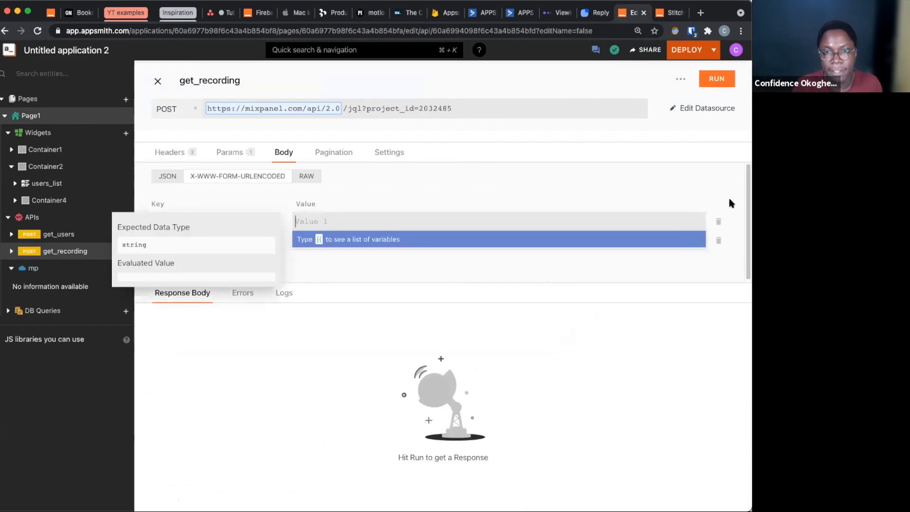
# Paste the JQL function as the script value, selecting WIDGET_DROP events from 2021-01-01 by users_list.selectedItem.email, and review its dates and evaluated value
pyautogui.press('super+Tab')
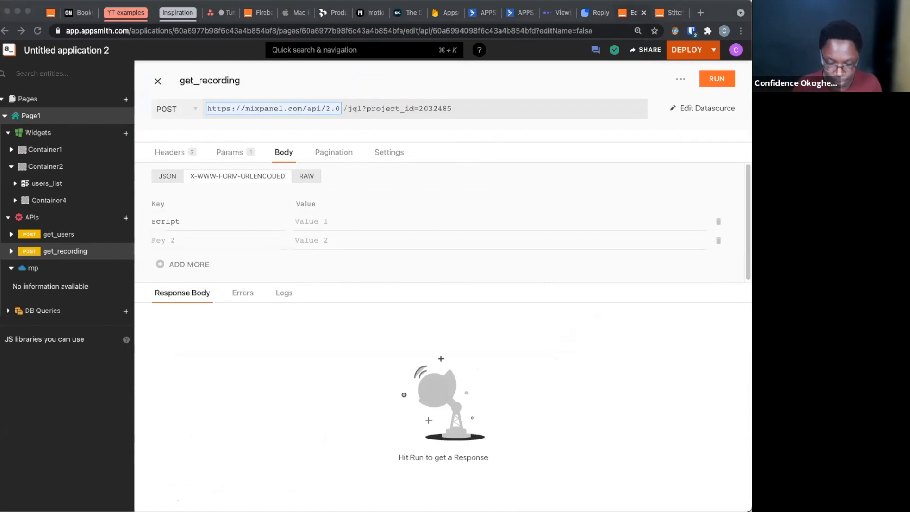
pyautogui.click(360, 219)
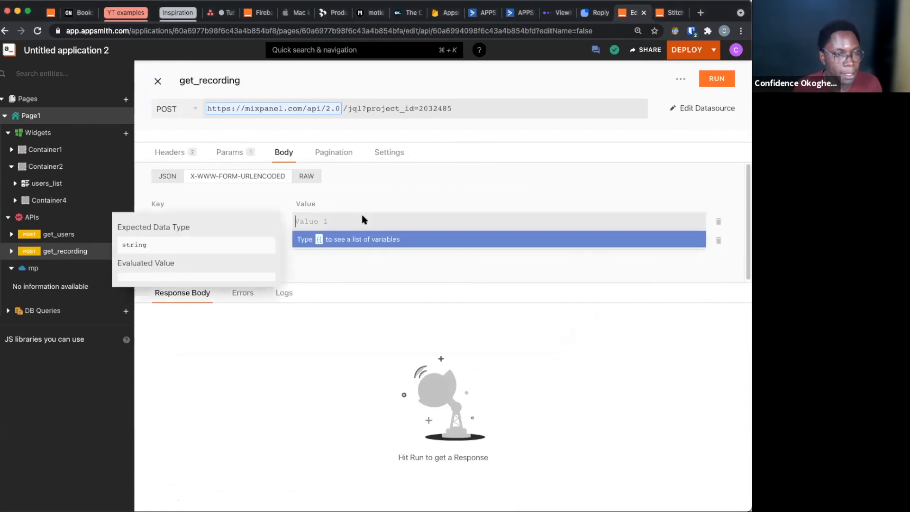
pyautogui.press('super+v')
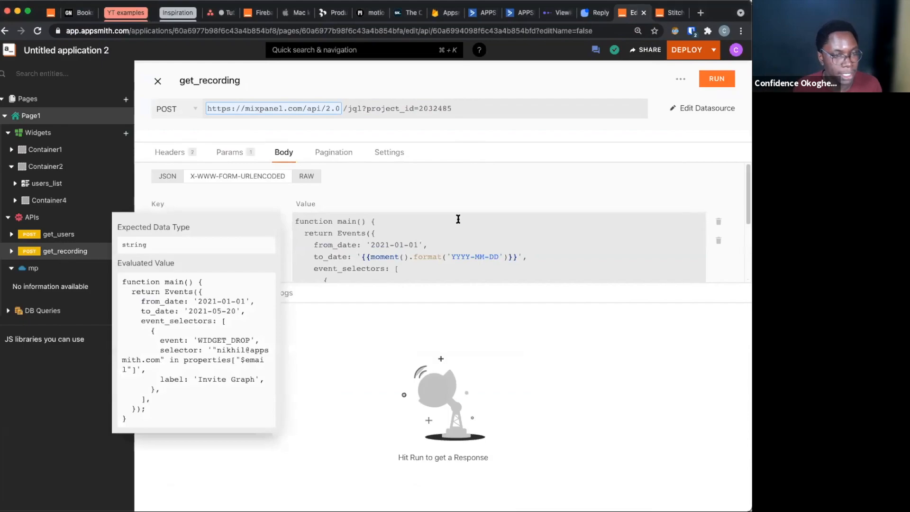
pyautogui.scroll(-4, 459, 220)
pyautogui.scroll(1, 459, 221)
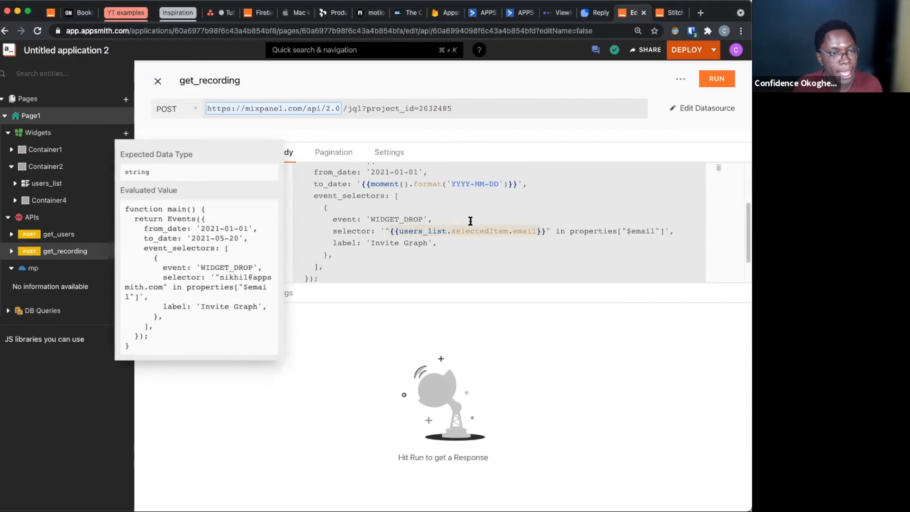
pyautogui.scroll(1, 469, 221)
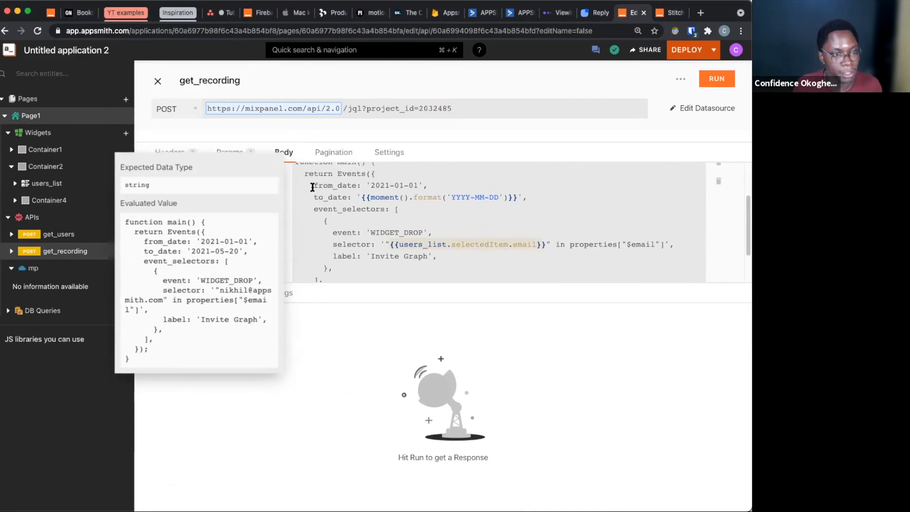
pyautogui.moveTo(312, 187); pyautogui.dragTo(469, 184)
pyautogui.moveTo(307, 201); pyautogui.dragTo(542, 200)
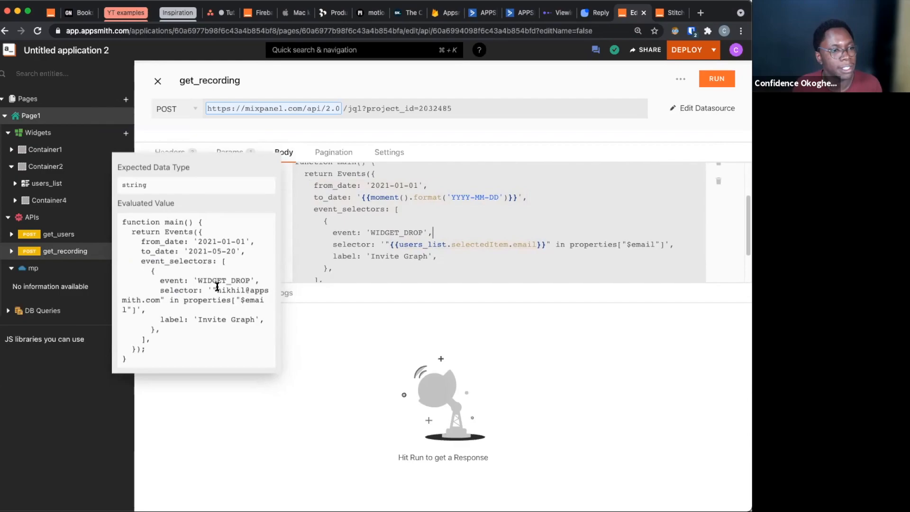
pyautogui.moveTo(260, 294); pyautogui.dragTo(248, 356)
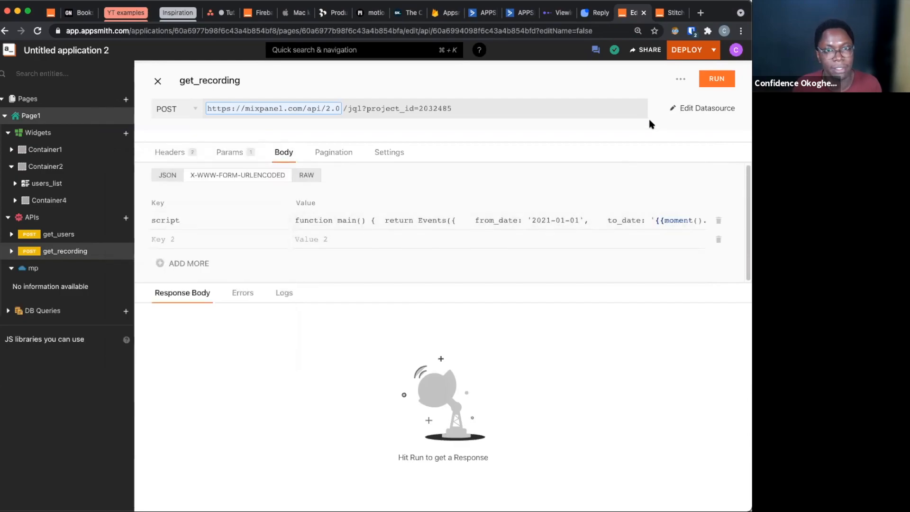
# Run get_recording, and run it again with its API timeout set to 100000 milliseconds
pyautogui.click(727, 78)
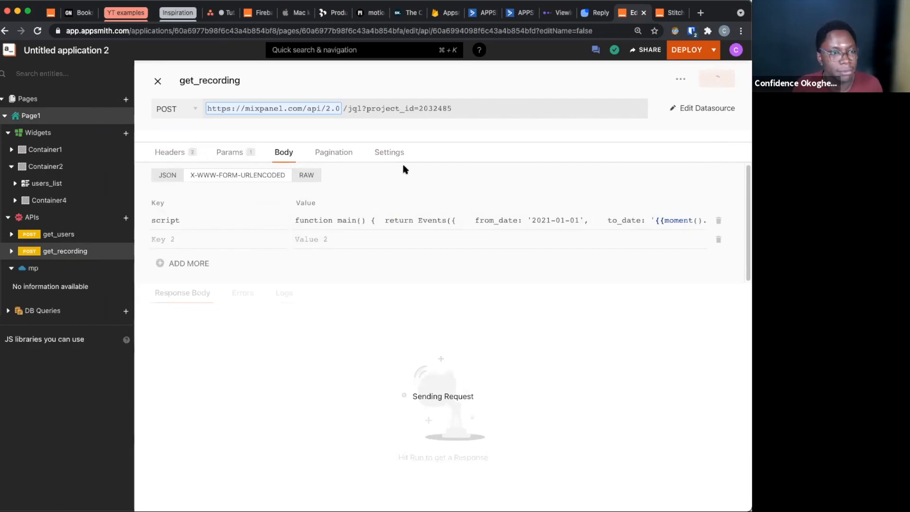
pyautogui.click(390, 157)
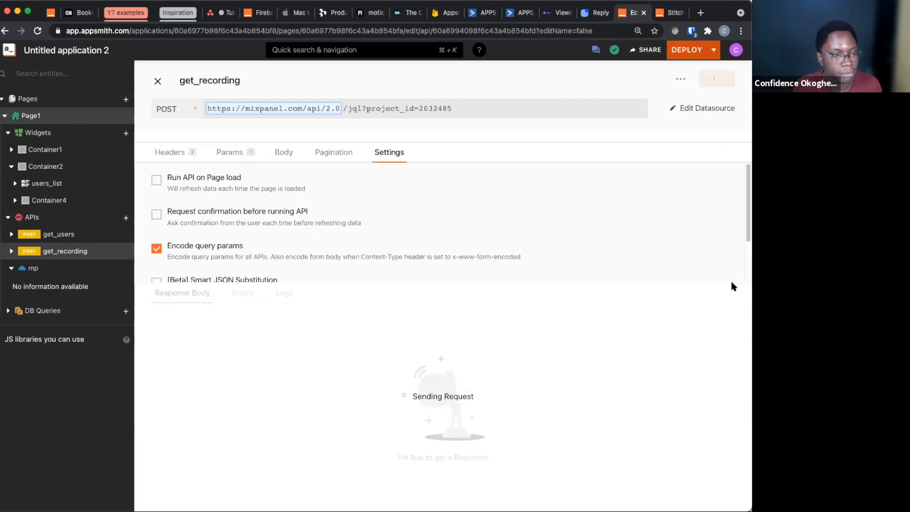
pyautogui.scroll(-2, 424, 225)
pyautogui.scroll(-2, 423, 233)
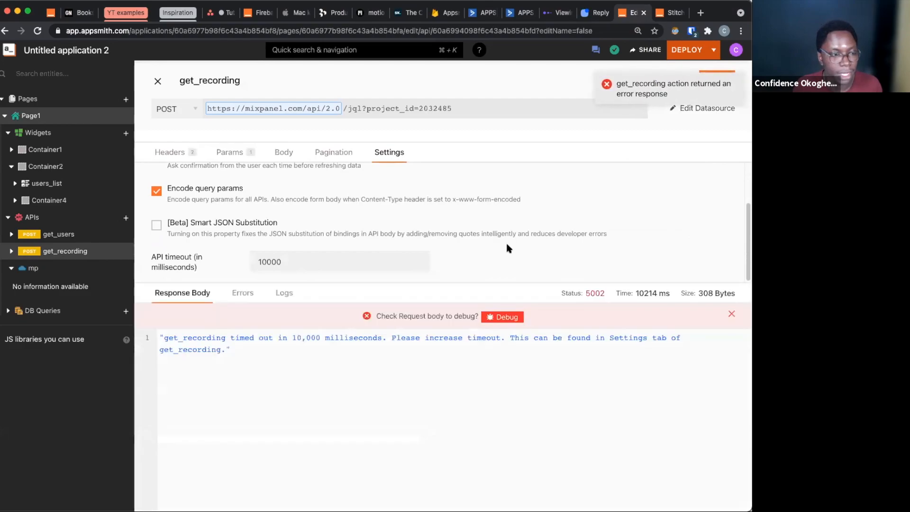
pyautogui.click(276, 262)
pyautogui.write('0')
pyautogui.click(720, 74)
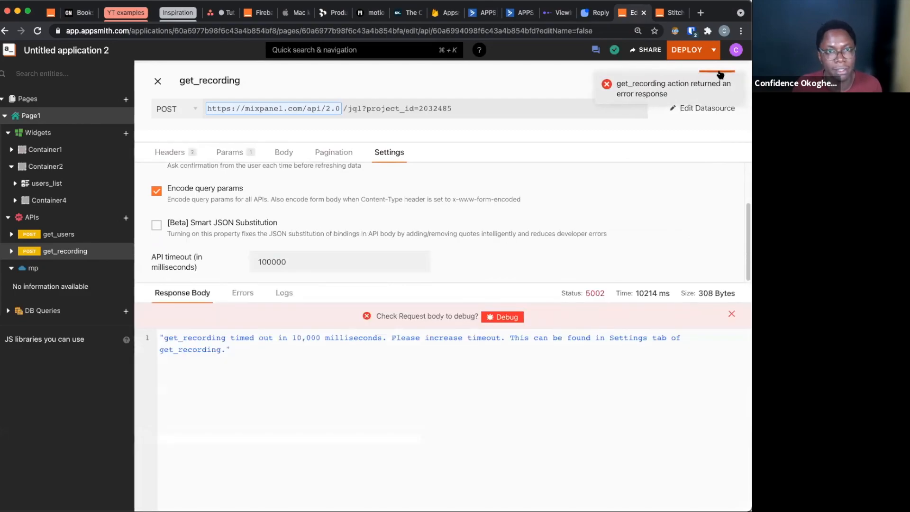
# Check the project_id parameter and the settings of get_recording
pyautogui.click(219, 154)
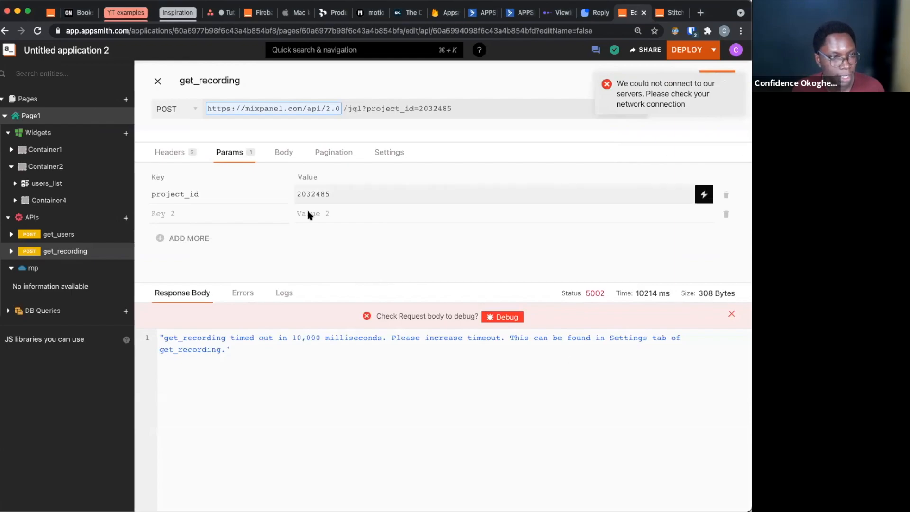
pyautogui.click(388, 152)
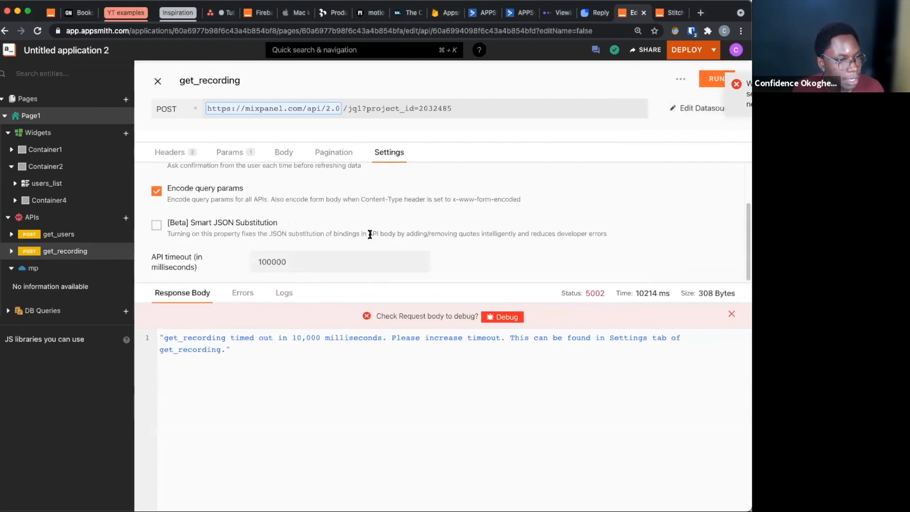
pyautogui.scroll(1, 419, 237)
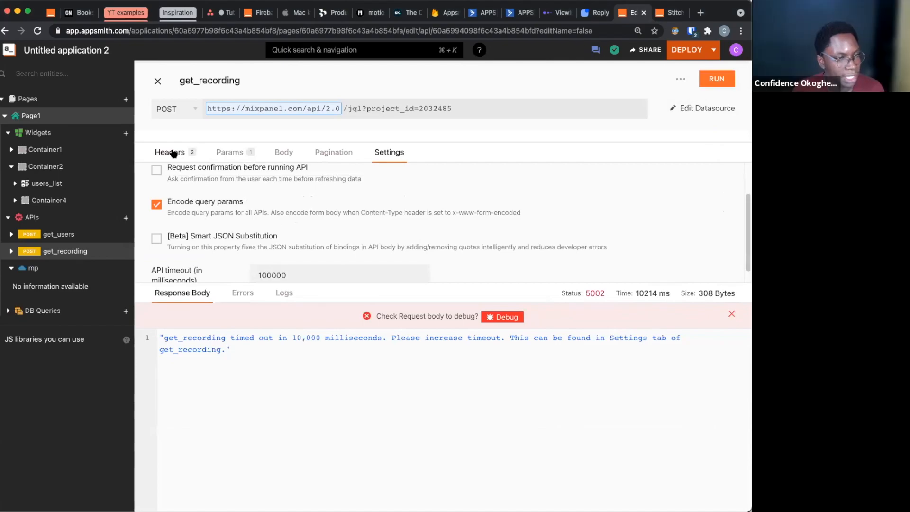
# Return to the page canvas and browse users_list, opening page 3 and the last page, 71
pyautogui.click(157, 81)
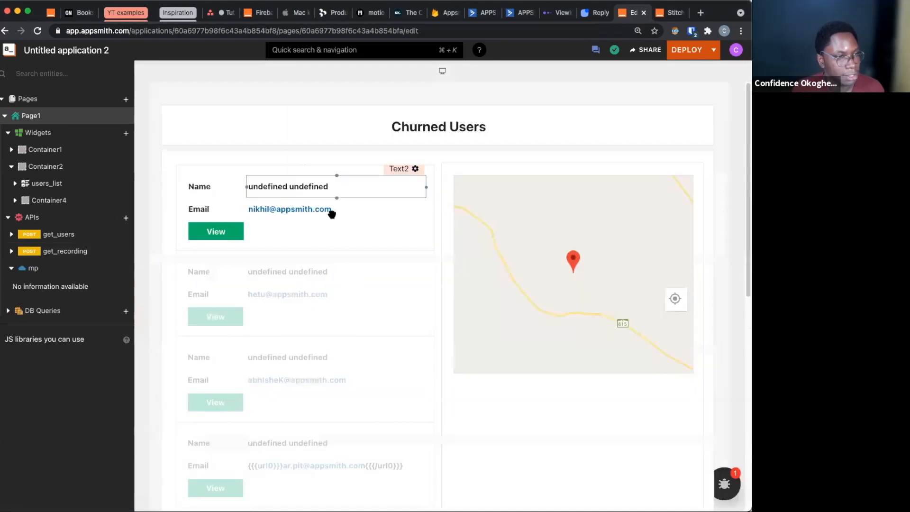
pyautogui.scroll(-5, 352, 279)
pyautogui.scroll(2, 352, 279)
pyautogui.scroll(-5, 304, 378)
pyautogui.scroll(1, 325, 354)
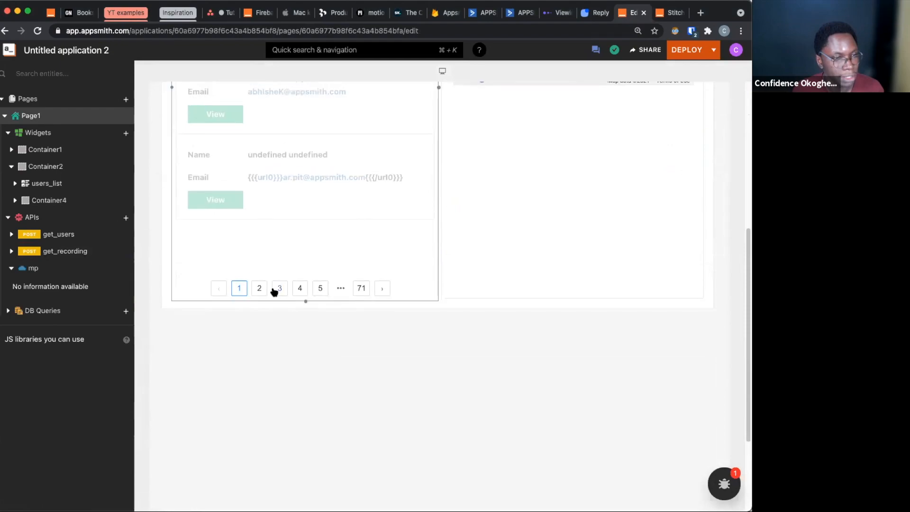
pyautogui.click(279, 288)
pyautogui.scroll(5, 388, 312)
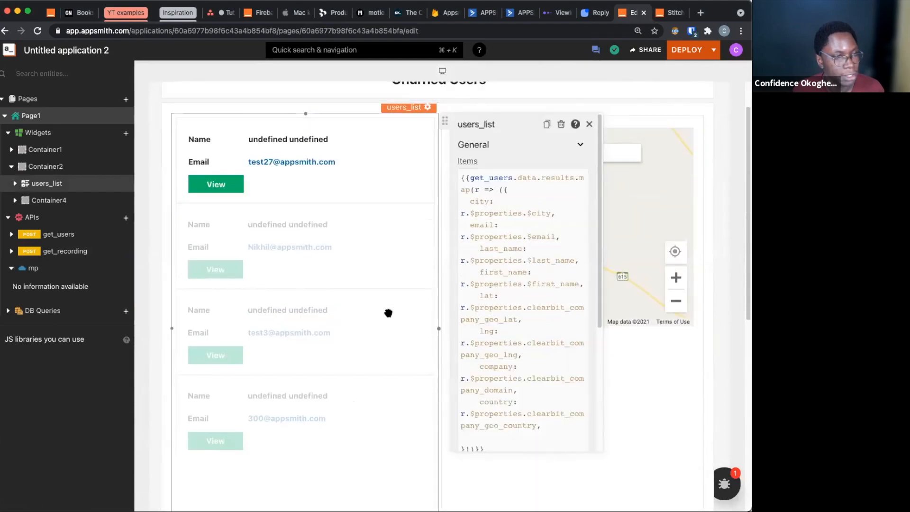
pyautogui.scroll(-2, 388, 312)
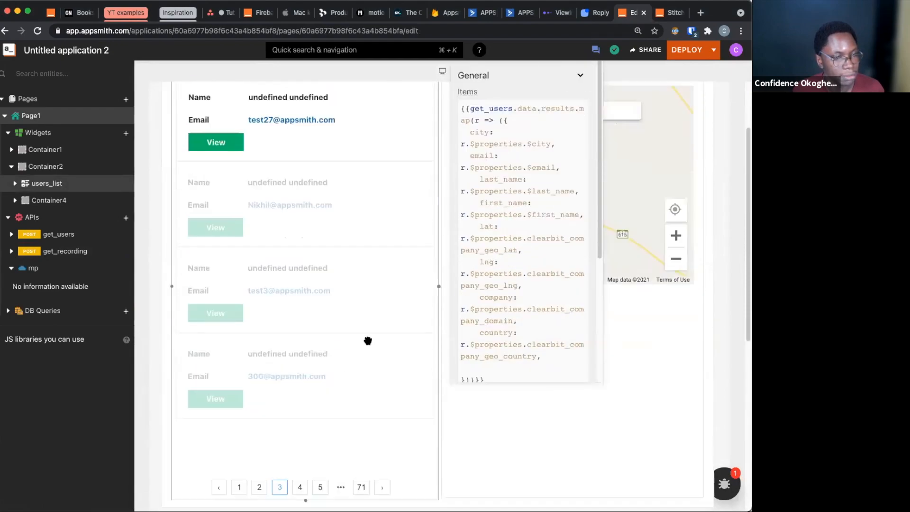
pyautogui.click(361, 488)
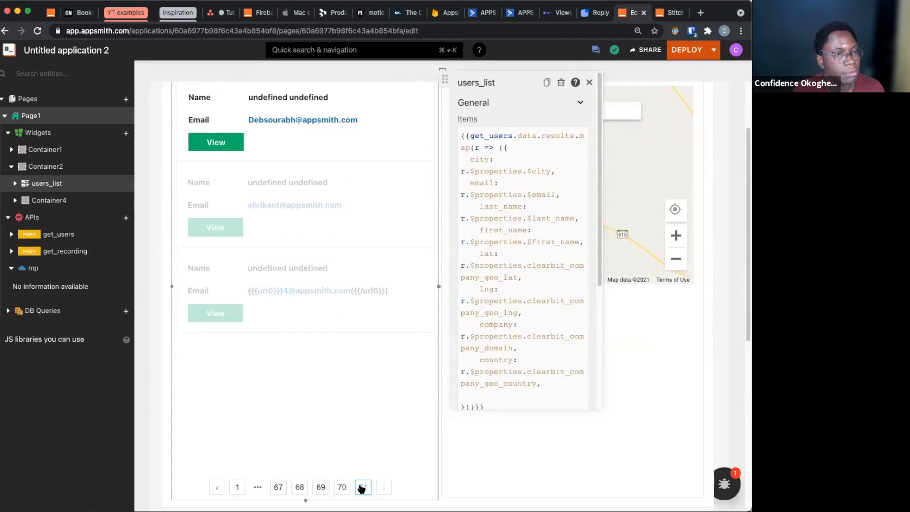
# Select the first user on the list's last page and run get_recording for that user
pyautogui.click(401, 145)
pyautogui.click(84, 269)
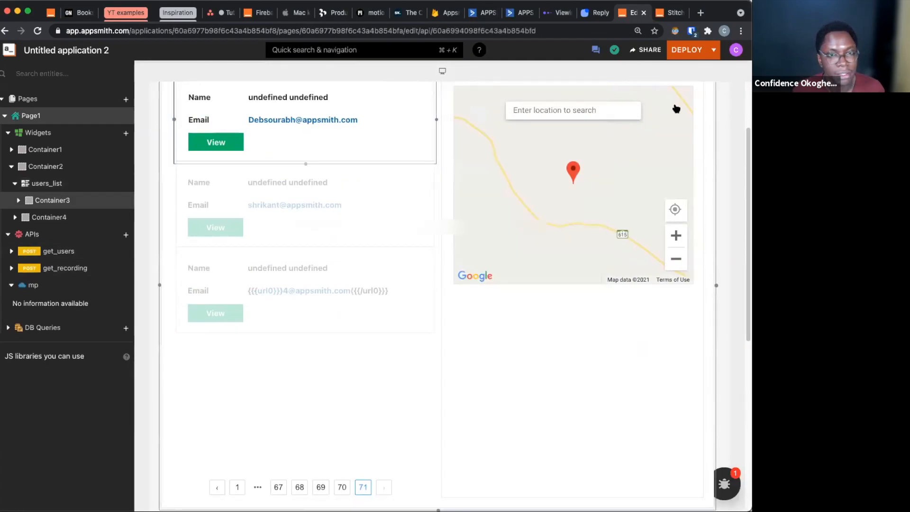
pyautogui.click(715, 78)
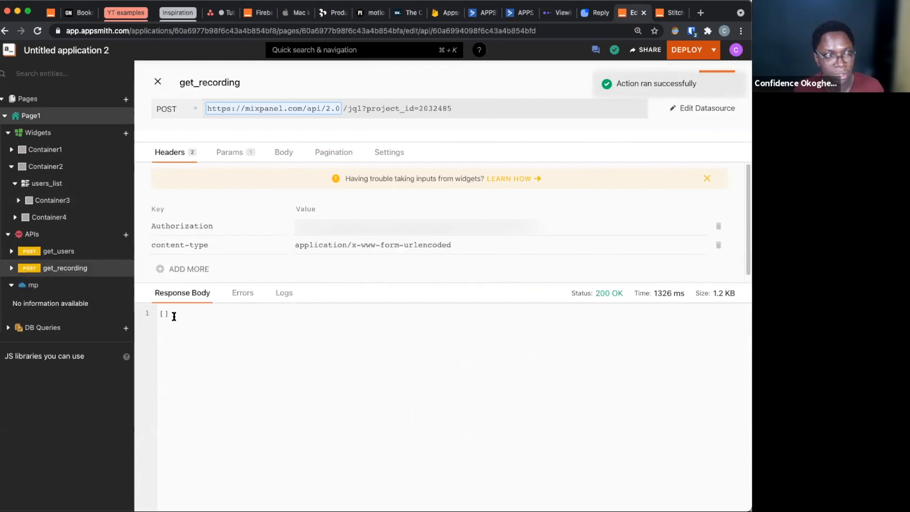
# Return to the page canvas and set the users_list onListItemClick action to call the get_recording API
pyautogui.click(157, 82)
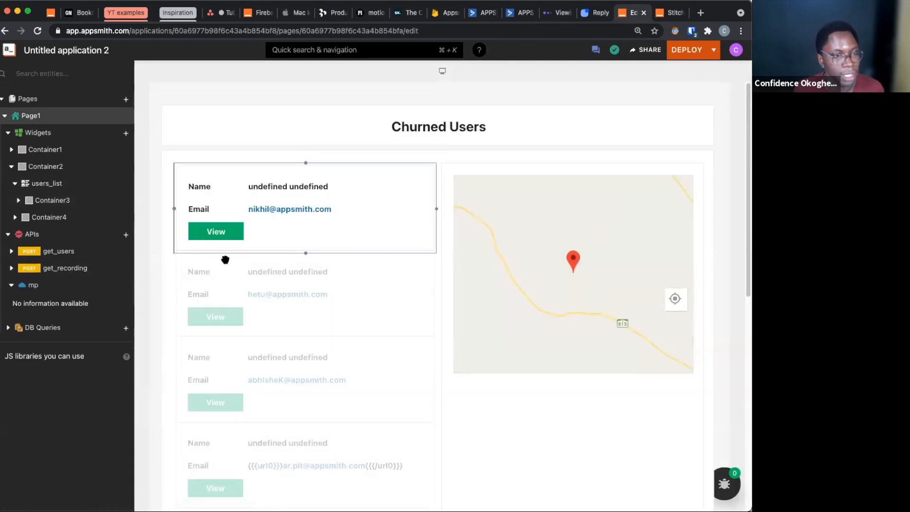
pyautogui.click(352, 226)
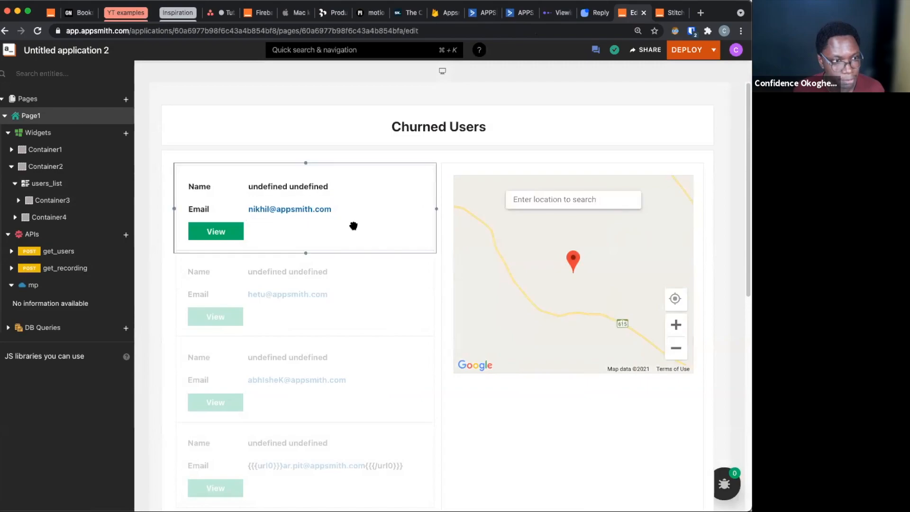
pyautogui.click(513, 286)
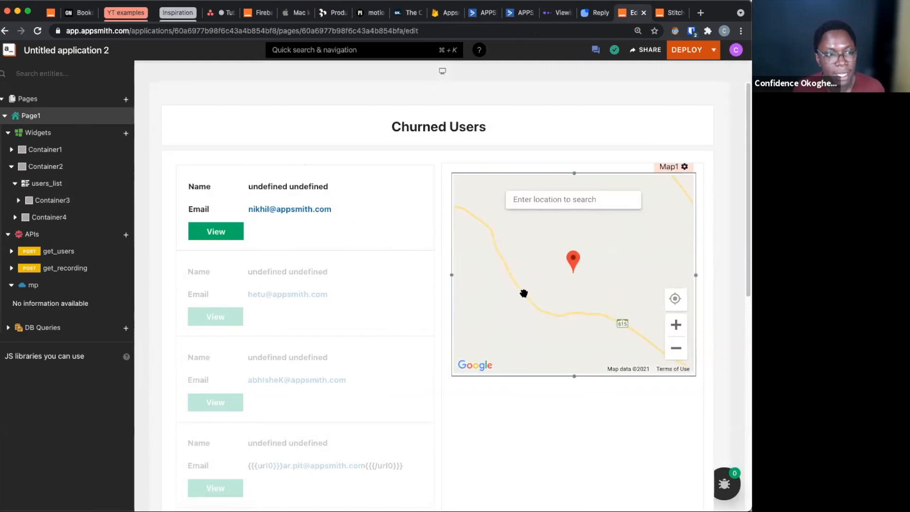
pyautogui.scroll(-3, 521, 294)
pyautogui.click(396, 469)
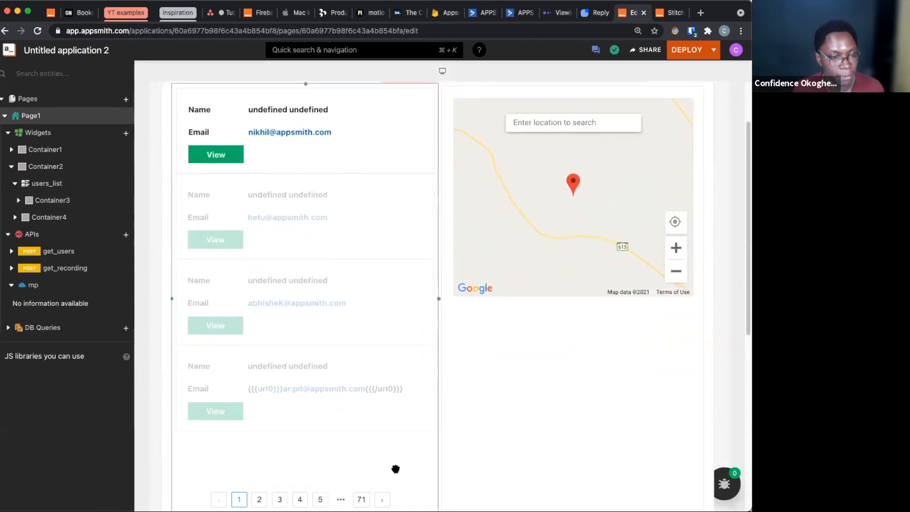
pyautogui.scroll(-5, 536, 288)
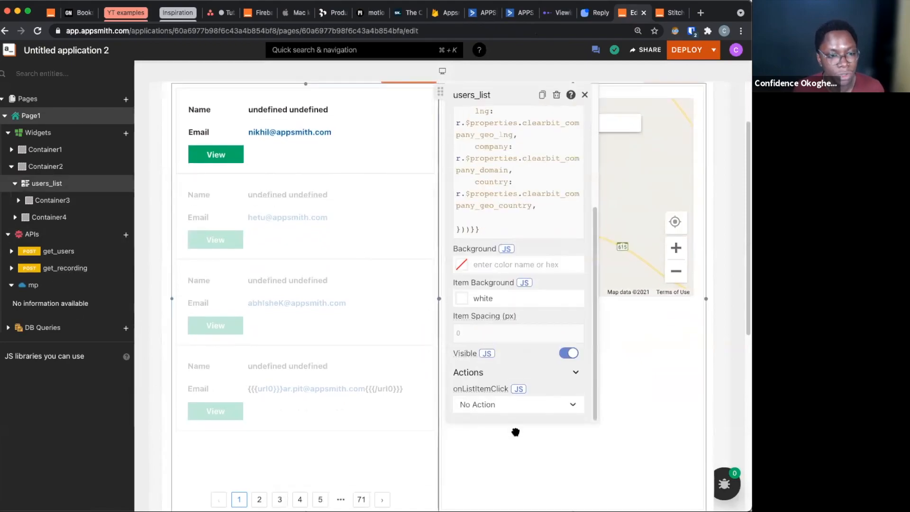
pyautogui.click(520, 402)
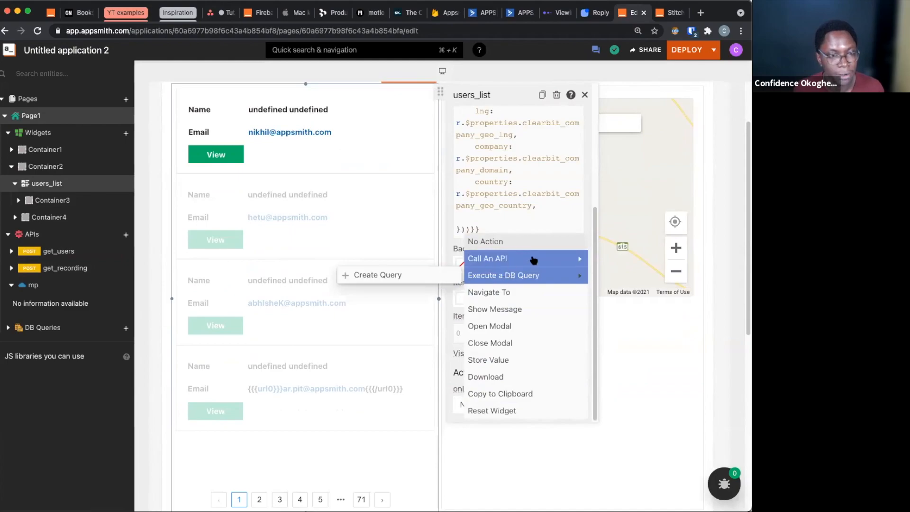
pyautogui.moveTo(503, 259)
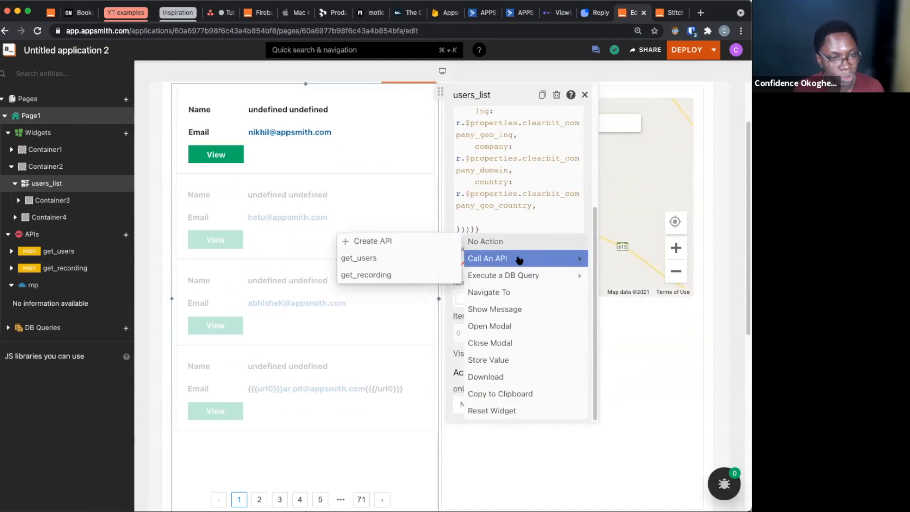
pyautogui.click(403, 277)
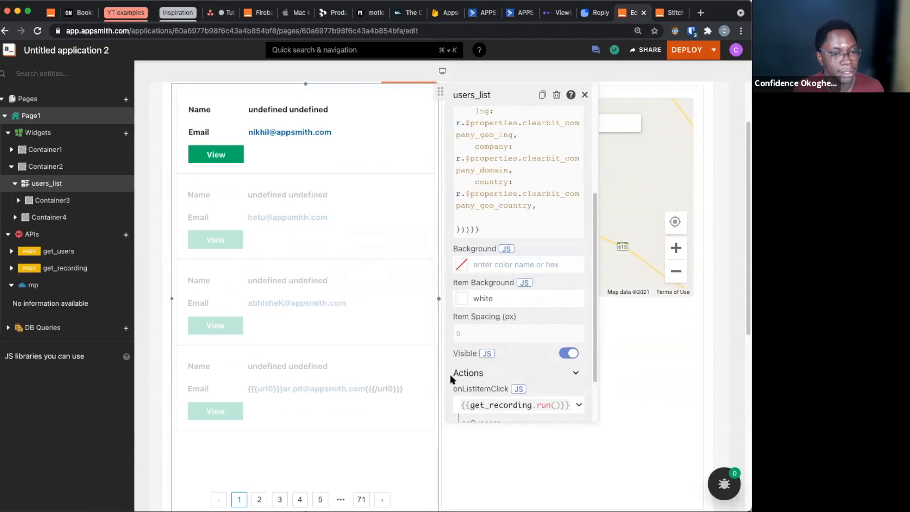
pyautogui.click(498, 461)
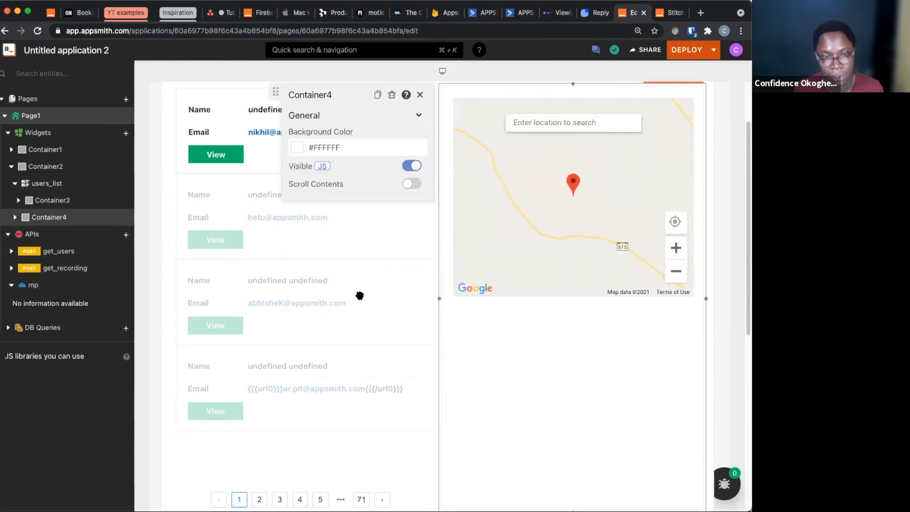
# In Map1's default markers, move the "title": "Test A" entry below the lat and long entries
pyautogui.click(680, 91)
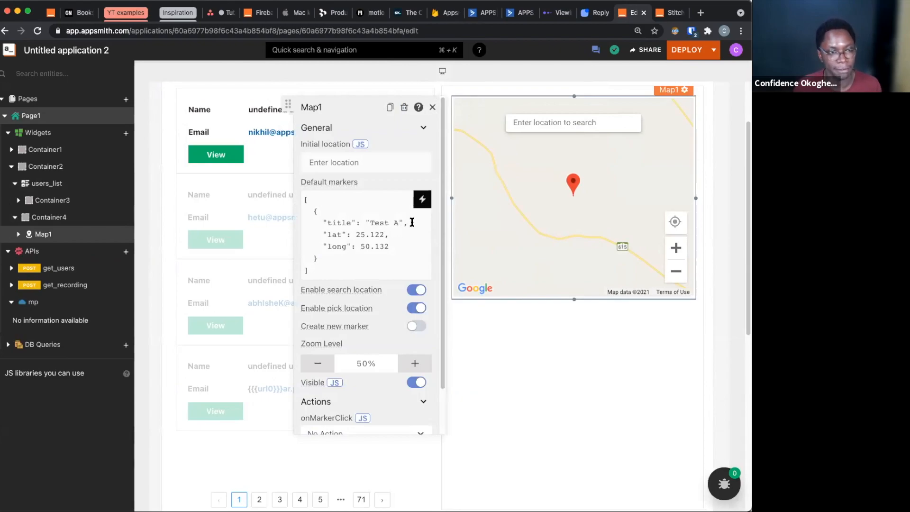
pyautogui.click(411, 222)
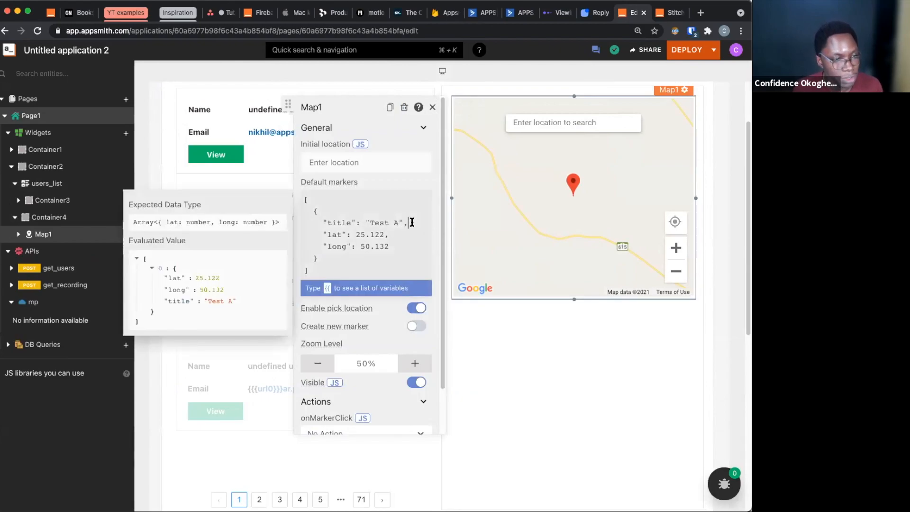
pyautogui.moveTo(411, 222); pyautogui.dragTo(325, 218)
pyautogui.press('super+c')
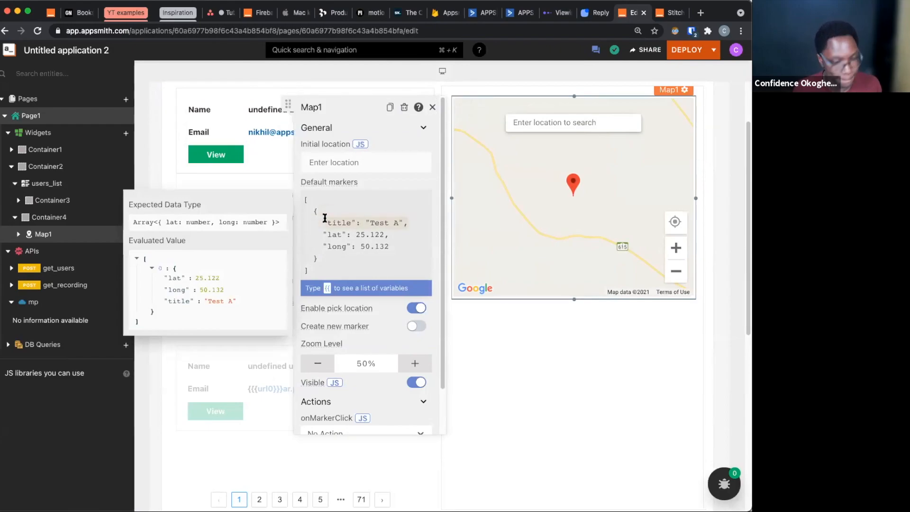
pyautogui.press('BackSpace')
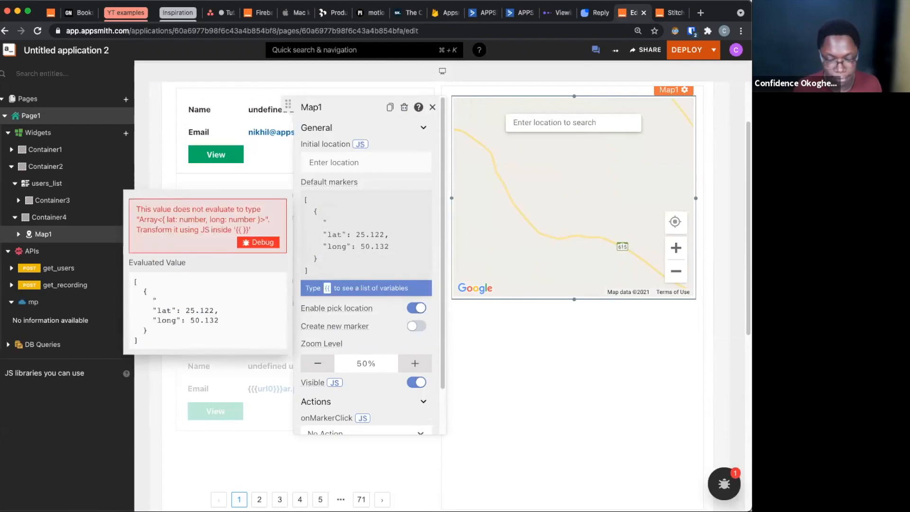
pyautogui.press('BackSpace')
pyautogui.press('BackSpace')
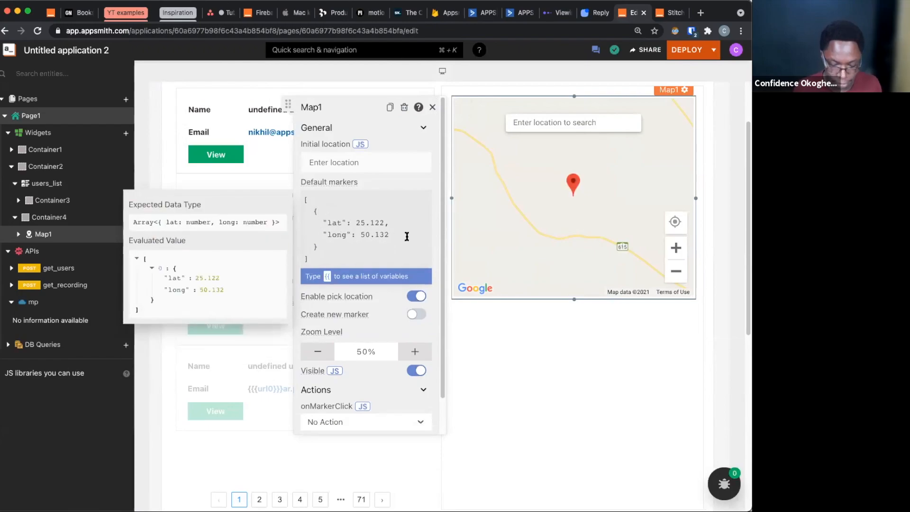
pyautogui.press('Return')
pyautogui.press('super+v')
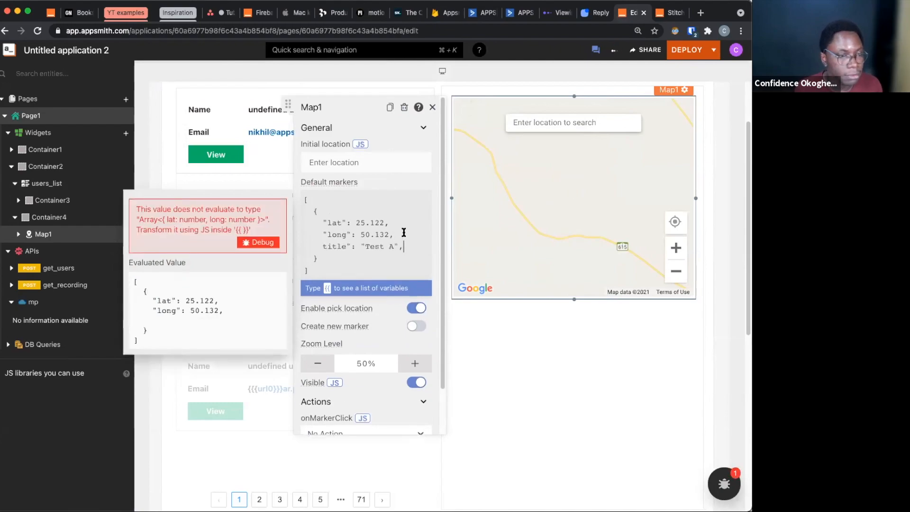
pyautogui.click(321, 246)
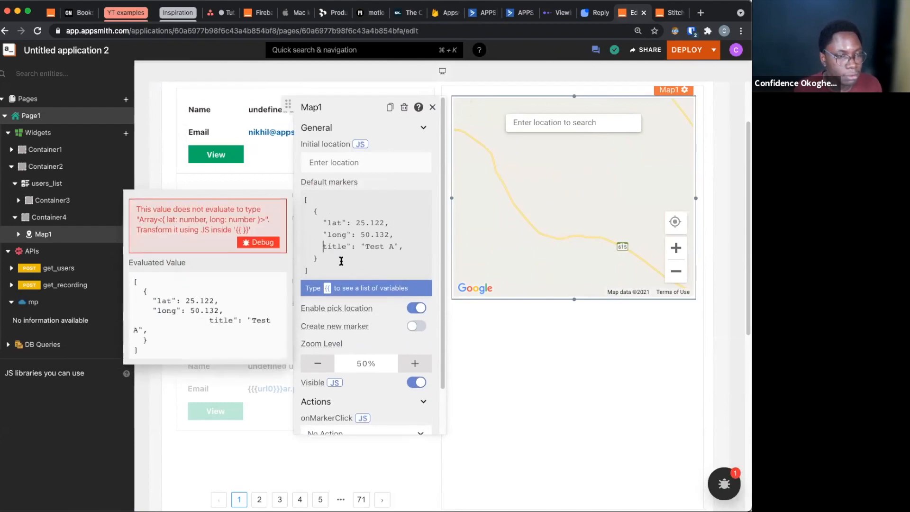
pyautogui.write('": ')
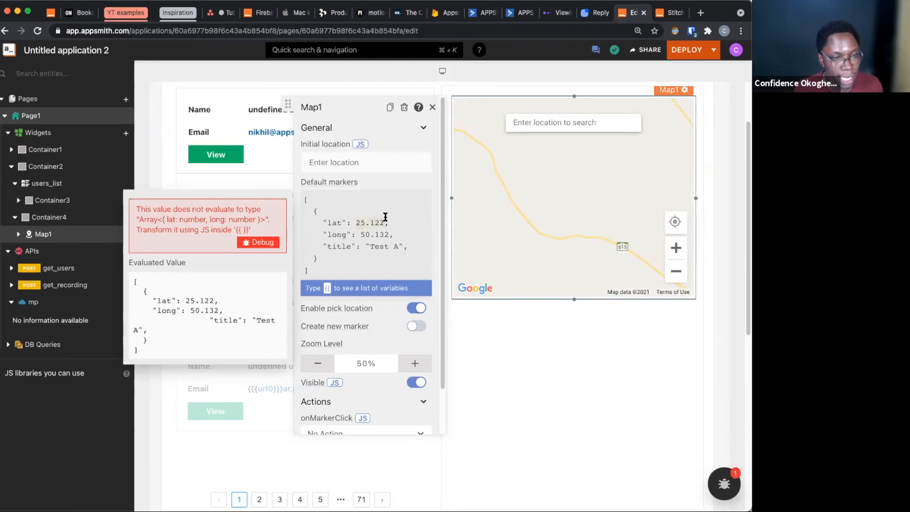
pyautogui.write('{{')
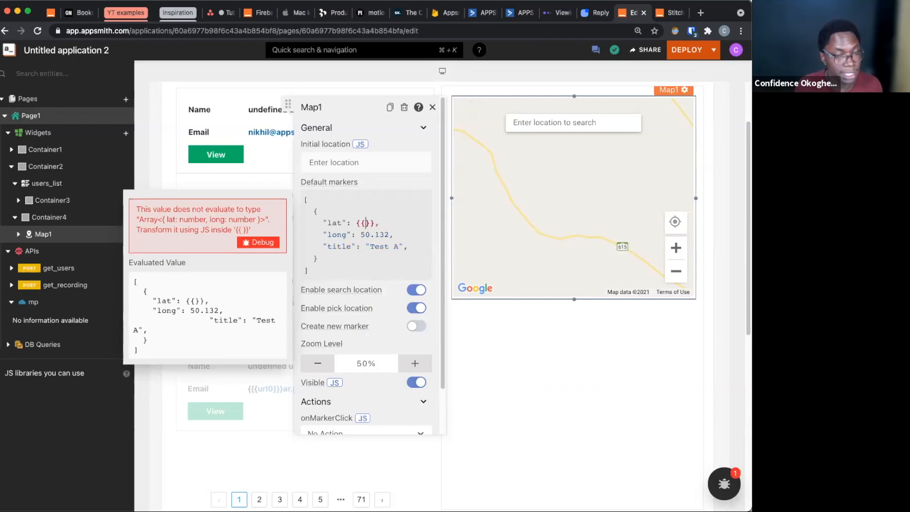
pyautogui.write('users_list.')
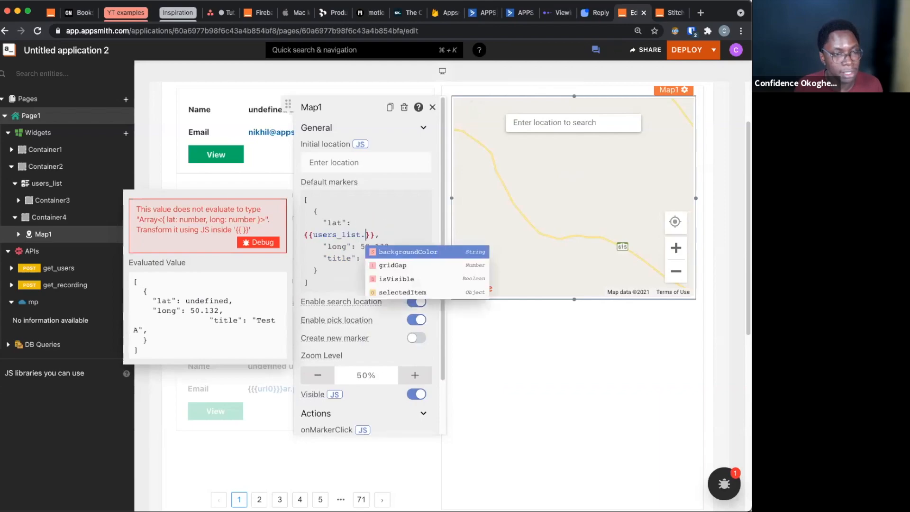
pyautogui.write('sel')
# Bind the Map1 marker's lat to {{users_list.selectedItem.lat}} and its long to {{users_list.selectedItem.lng}}
pyautogui.press('Return')
pyautogui.write('.lat')
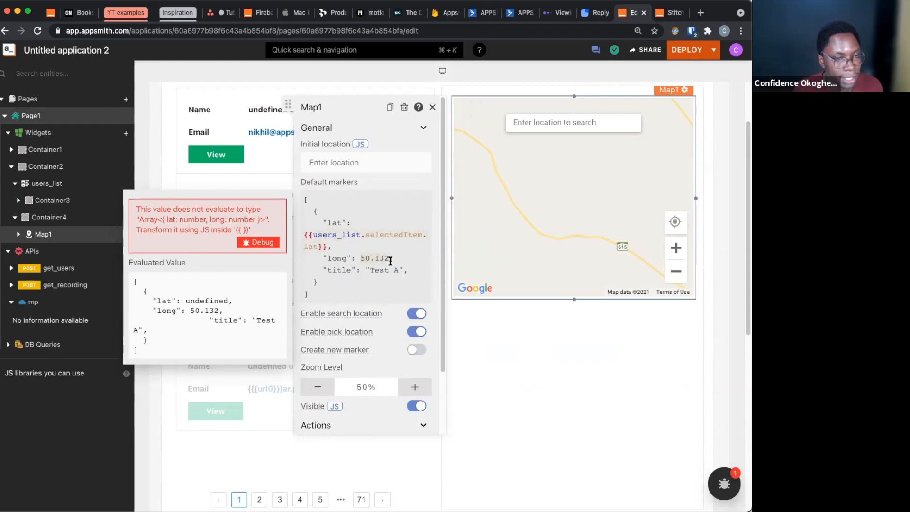
pyautogui.write('{{users_list.selectedItem.lat}}')
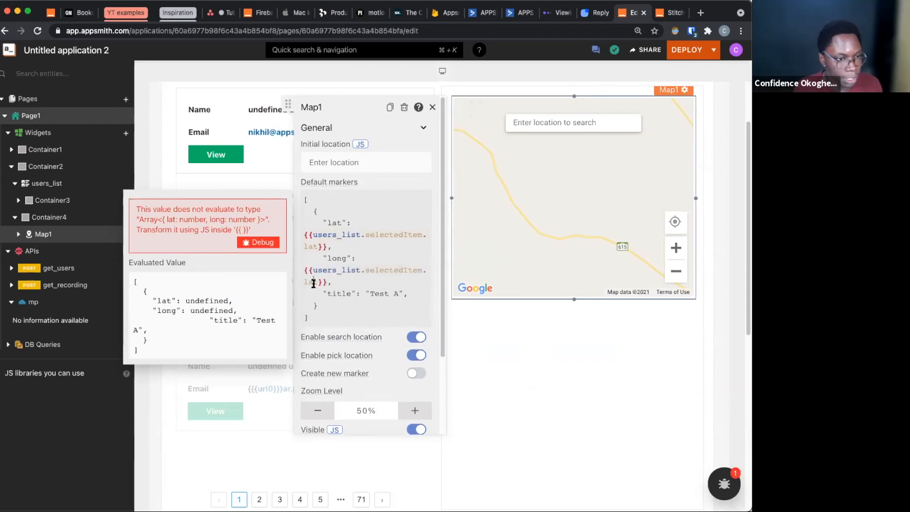
pyautogui.write('lng')
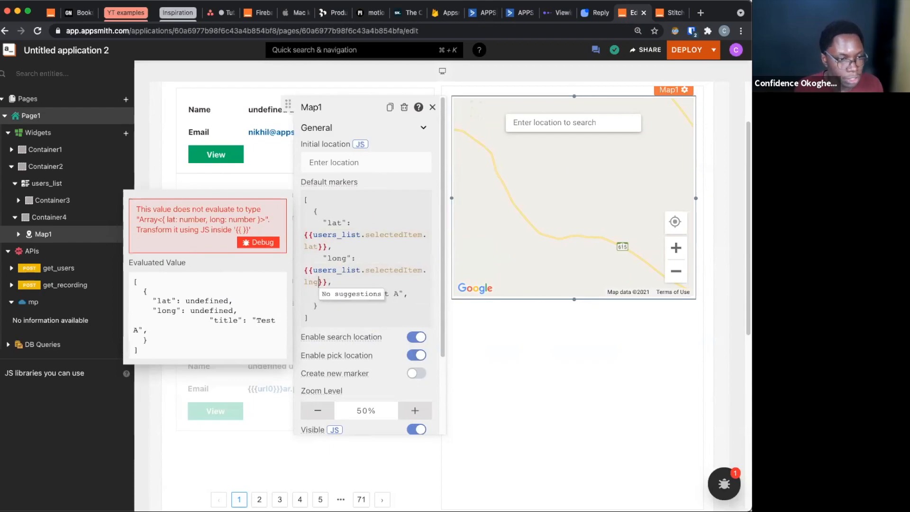
# Replace the Map1 marker's title text with "{{users_list.selectedItem.city}}"
pyautogui.click(398, 285)
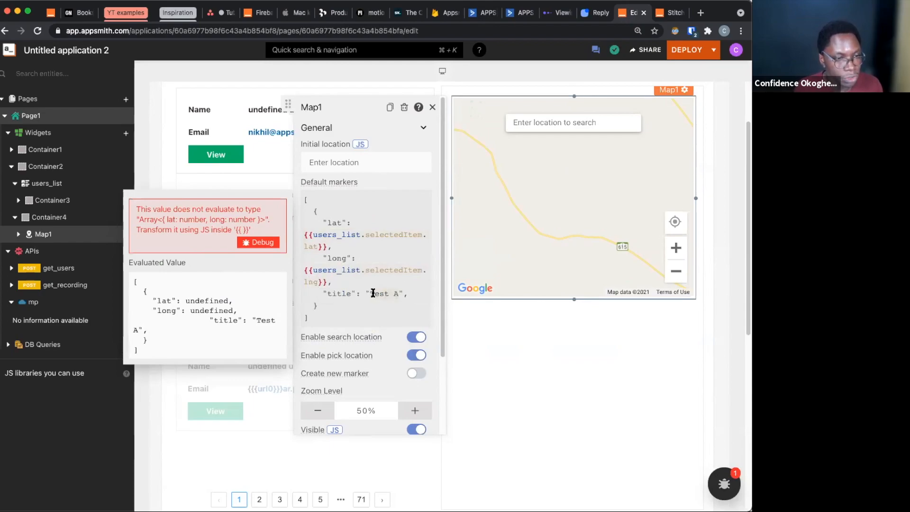
pyautogui.press('BackSpace')
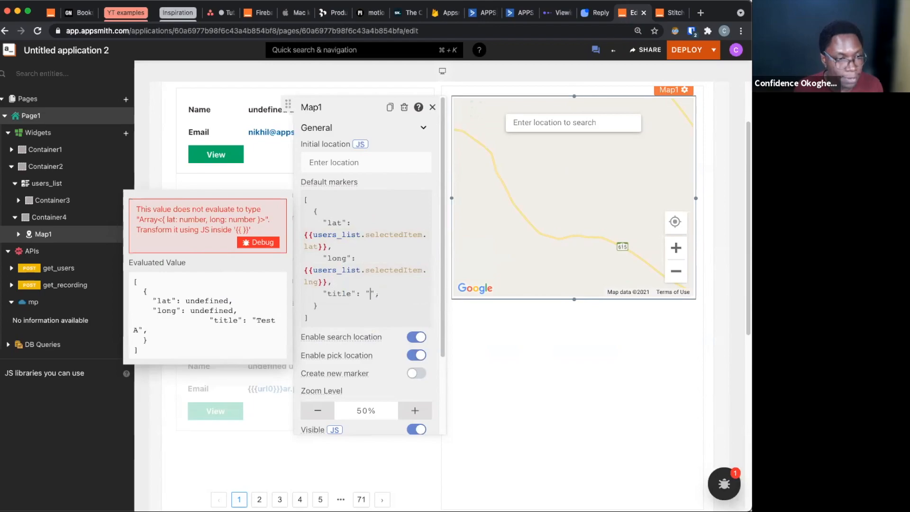
pyautogui.write('{{users_list.selectedItem.lat}}')
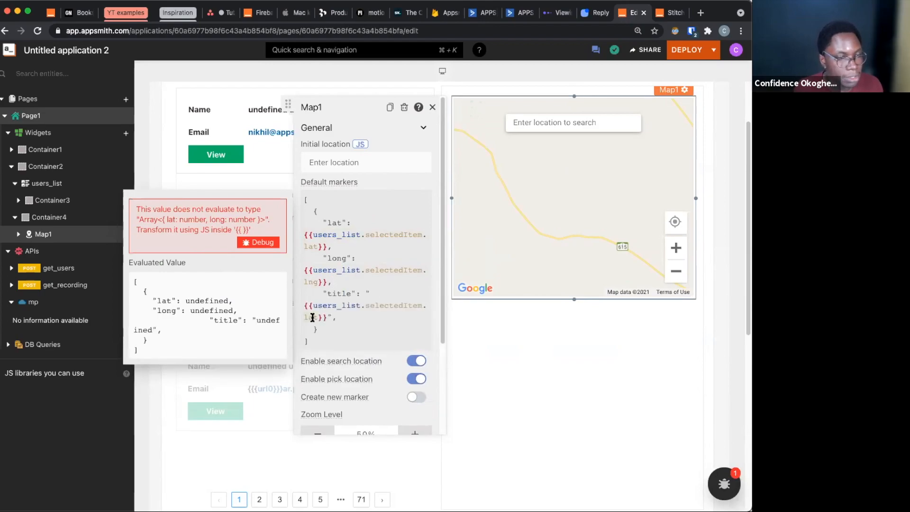
pyautogui.write('city')
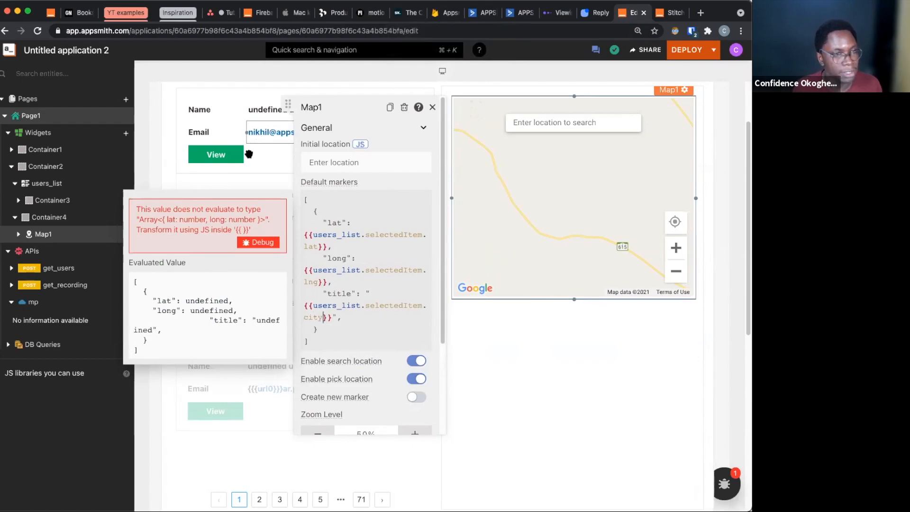
pyautogui.click(526, 353)
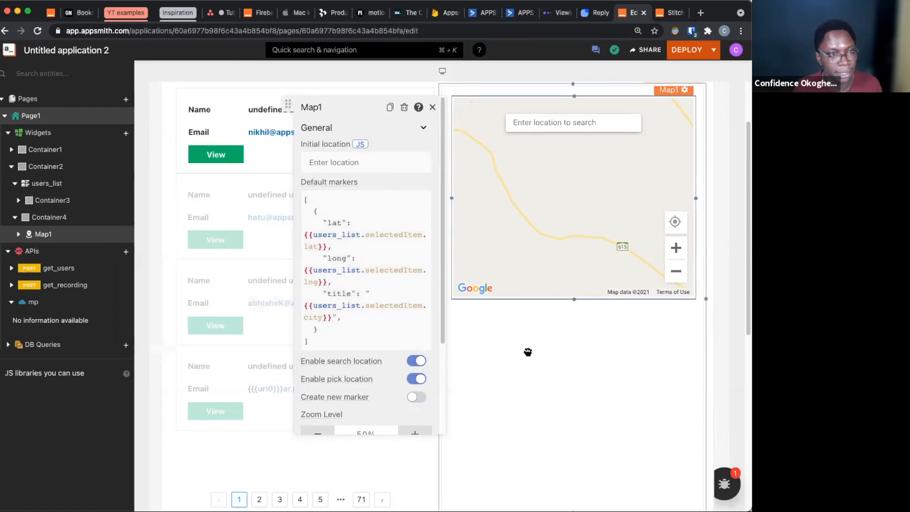
# Append .filter(r => r.lat) to the mapped items data of users_list so only users with a latitude are listed
pyautogui.click(399, 448)
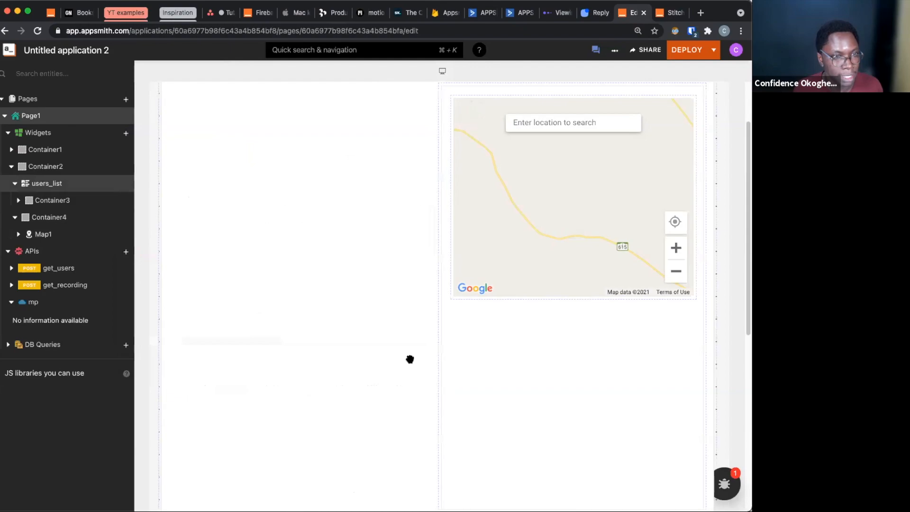
pyautogui.scroll(-2, 498, 422)
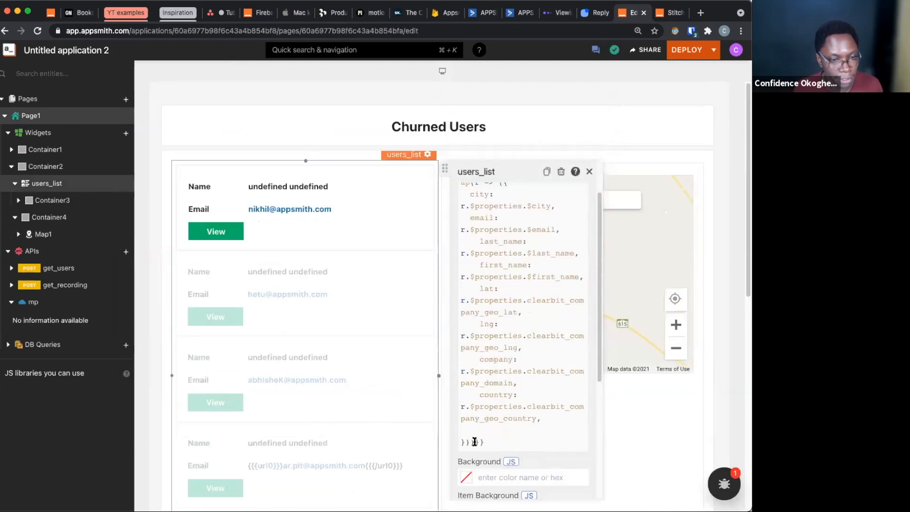
pyautogui.click(492, 432)
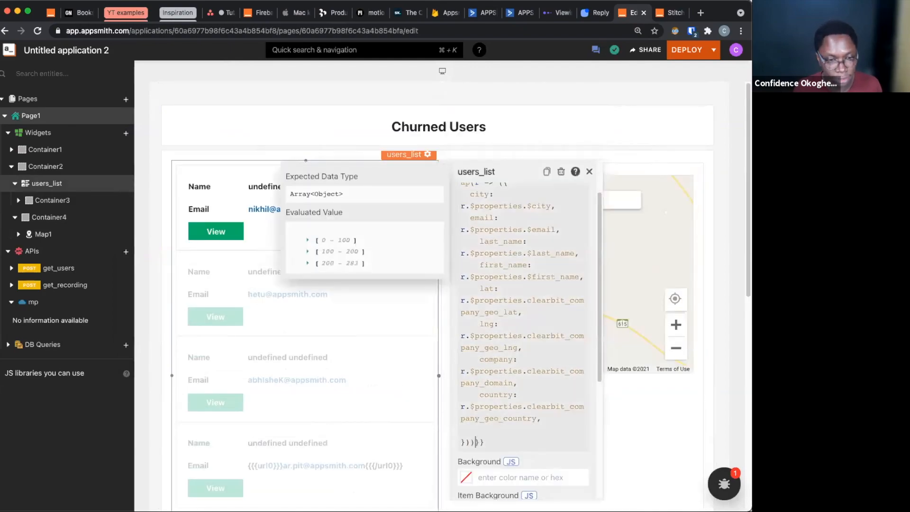
pyautogui.press('Return')
pyautogui.press('Return')
pyautogui.click(498, 441)
pyautogui.write('.filter')
pyautogui.write('=> r.')
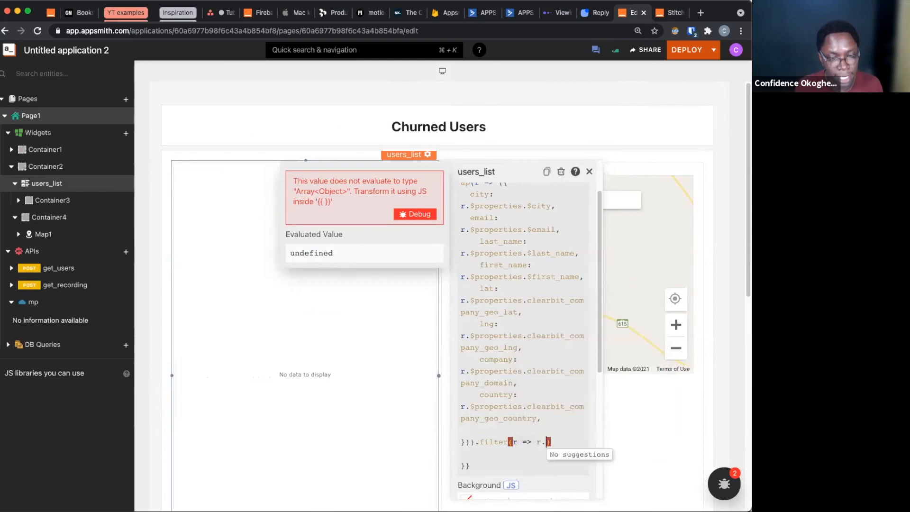
pyautogui.write('lat')
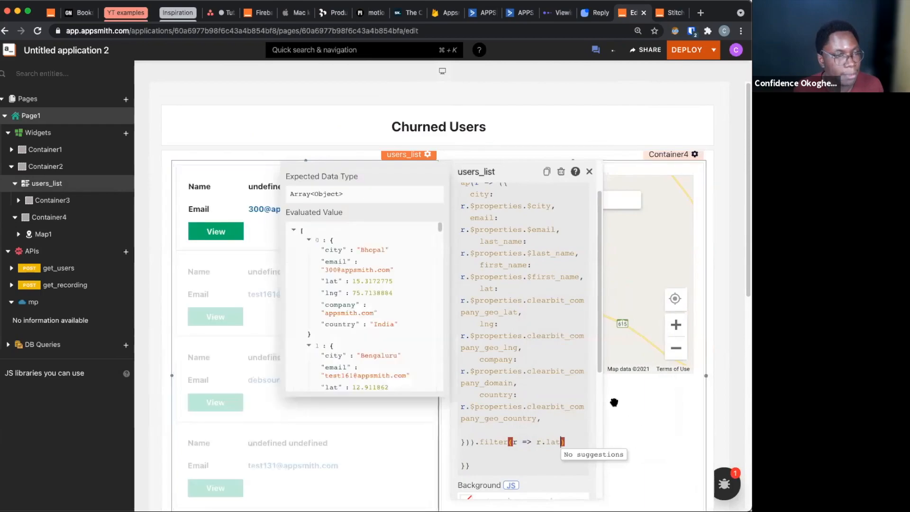
# Remove the indentation before the "title" entry in Map1's default markers
pyautogui.moveTo(643, 419); pyautogui.dragTo(220, 213)
pyautogui.click(321, 246)
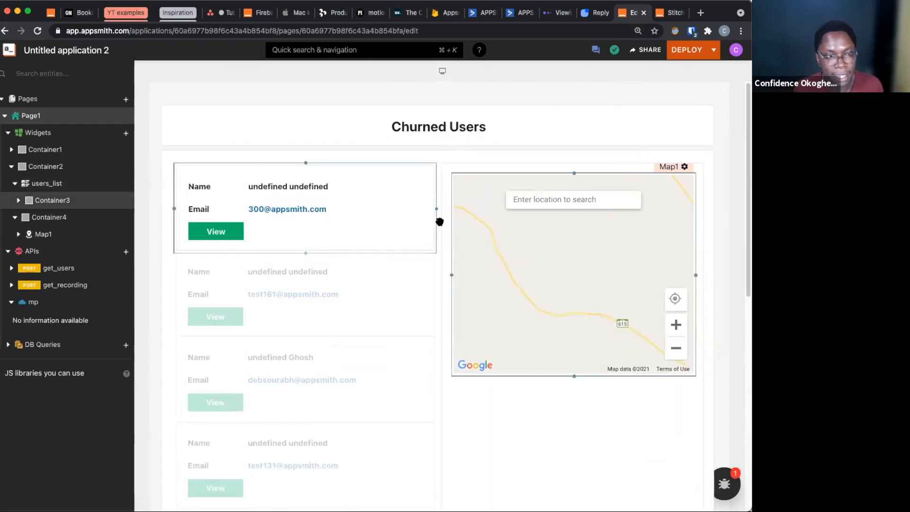
pyautogui.click(395, 217)
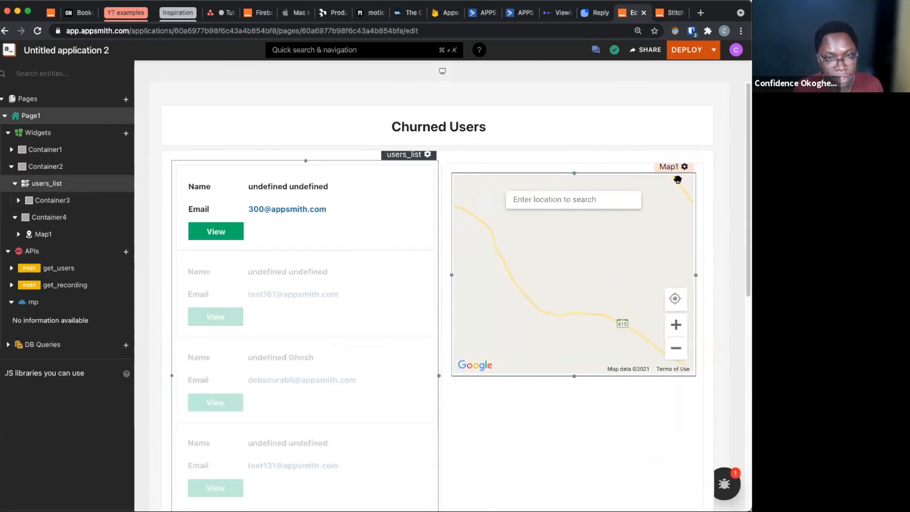
pyautogui.click(674, 169)
pyautogui.click(364, 387)
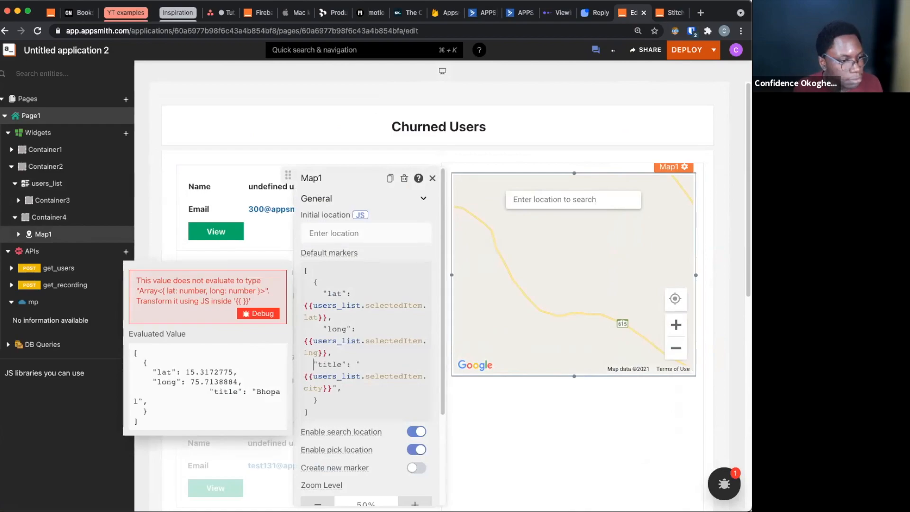
pyautogui.press('BackSpace')
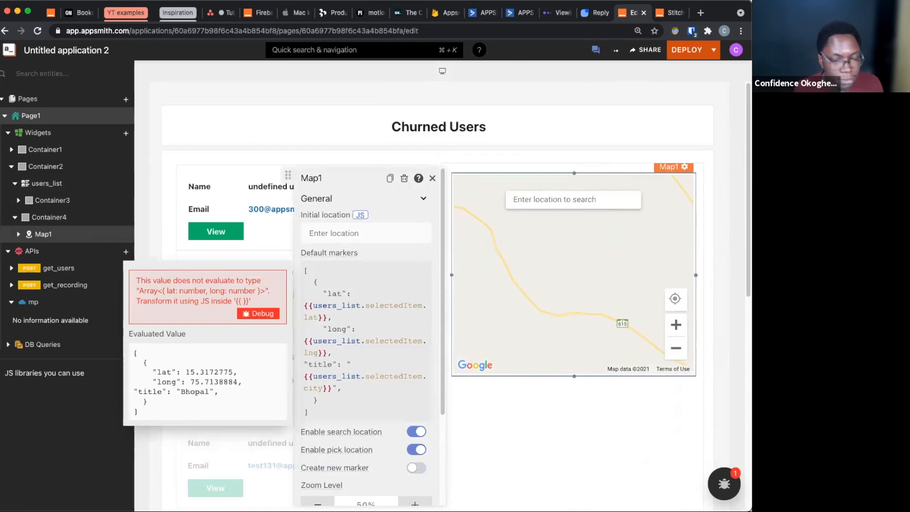
pyautogui.click(658, 222)
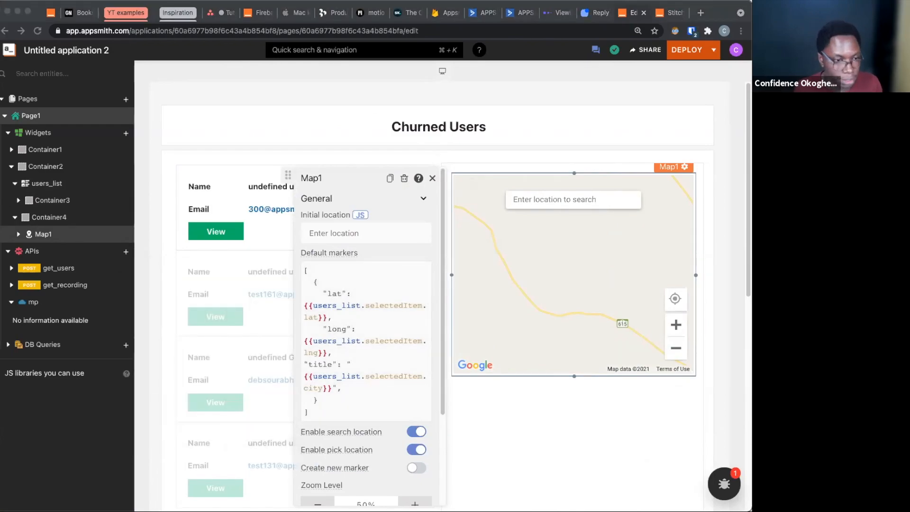
# Replace Map1's marker object with one using users_list.selectedItem?.lat || 0, users_list.selectedItem?.lng || 0 and users_list.selectedItem?.city, without a trailing comma
pyautogui.click(351, 384)
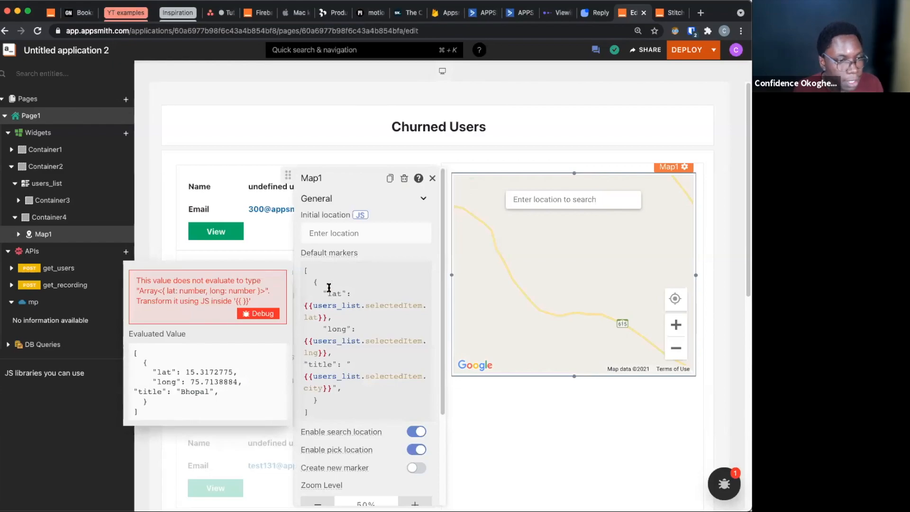
pyautogui.moveTo(314, 284); pyautogui.dragTo(348, 395)
pyautogui.write('{     "lat": {{users_list.selectedItem?.lat || 0}},     "long": {{users_list.selectedItem?.lng || 0}},     "title": "{{users_list.selectedItem?.city}}"   }')
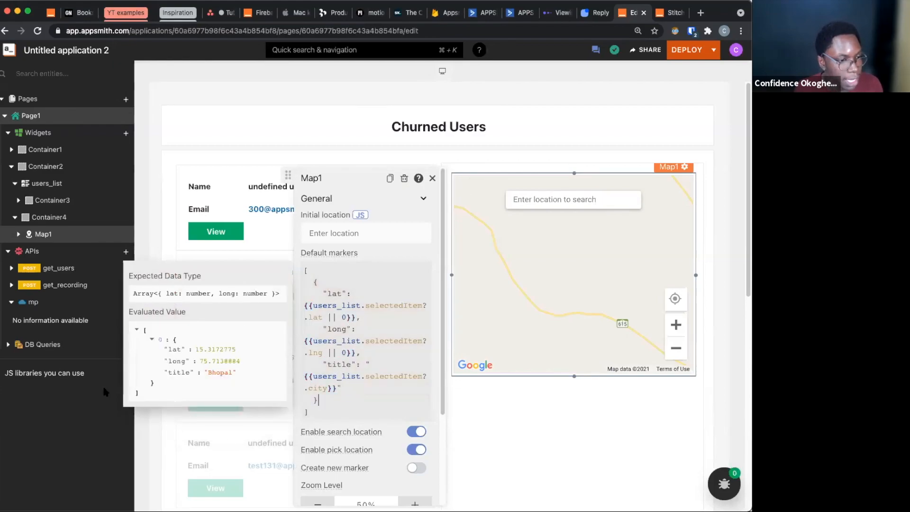
# Set Map1's initial location to the marker's object, with the selected item's lat || 0, lng || 0 and city as title
pyautogui.click(356, 230)
pyautogui.write('{   "lat": 25.122,   "long": 50.132 }')
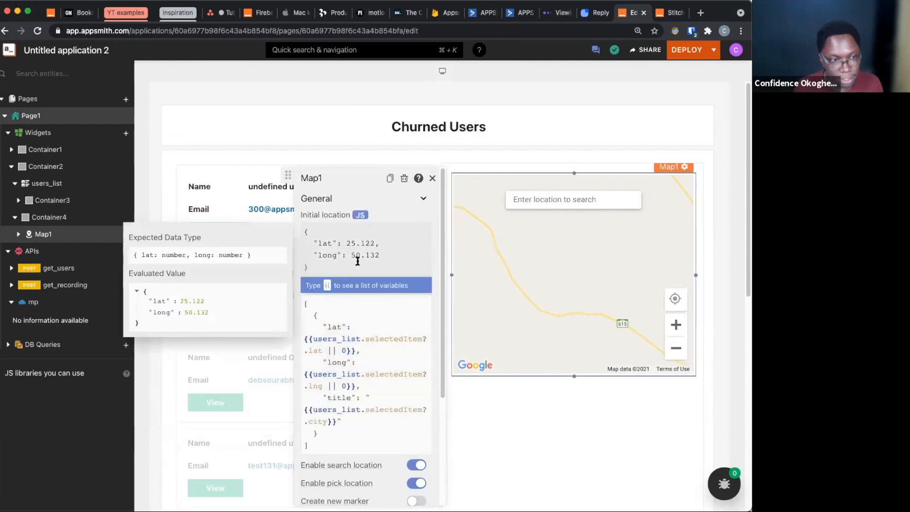
pyautogui.press('super+a')
pyautogui.write('{     "lat": {{users_list.selectedItem?.lat || 0}},     "long": {{users_list.selectedItem?.lng || 0}},     "title": "{{users_list.selectedItem?.city}}"   }')
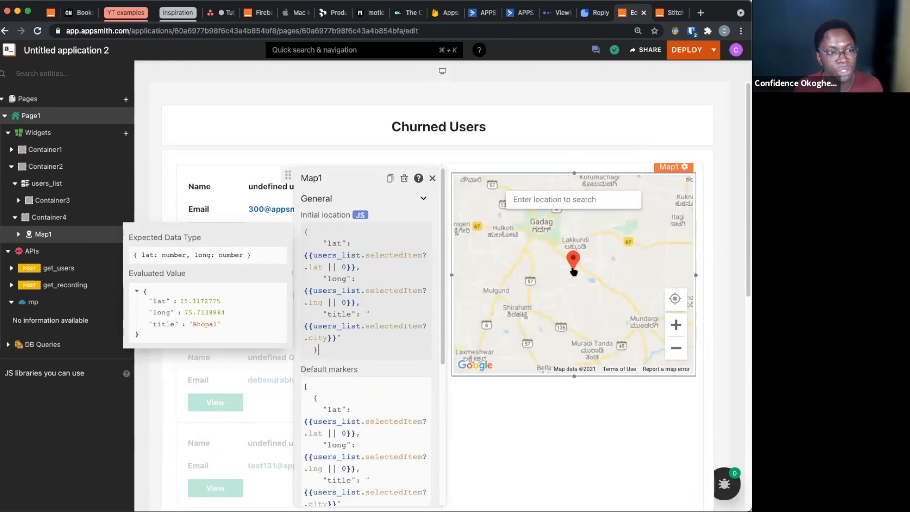
pyautogui.moveTo(574, 271)
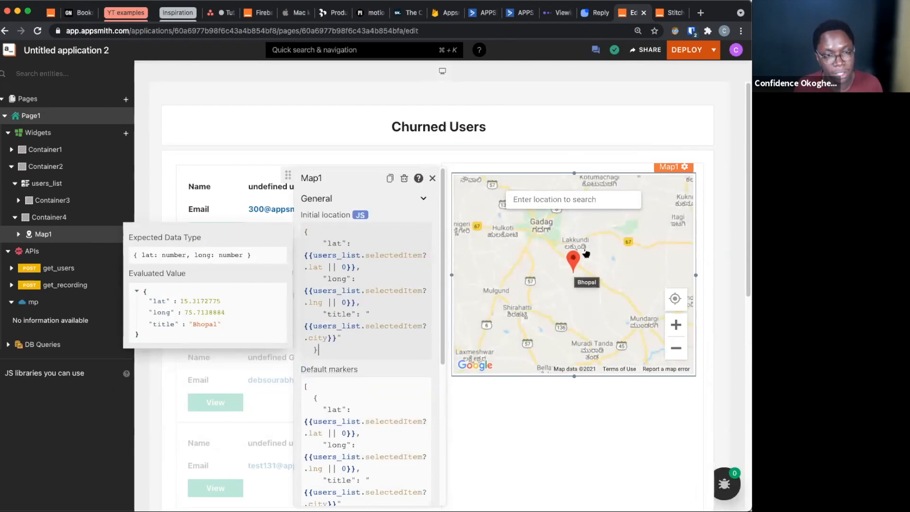
# Add four Text widgets stacked in a column below the map in Container4
pyautogui.click(526, 399)
pyautogui.scroll(-1, 514, 396)
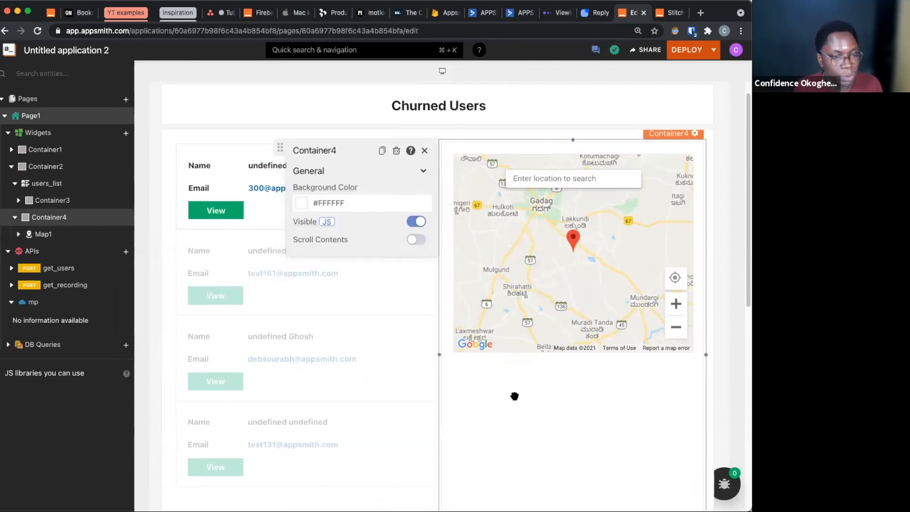
pyautogui.scroll(-5, 514, 396)
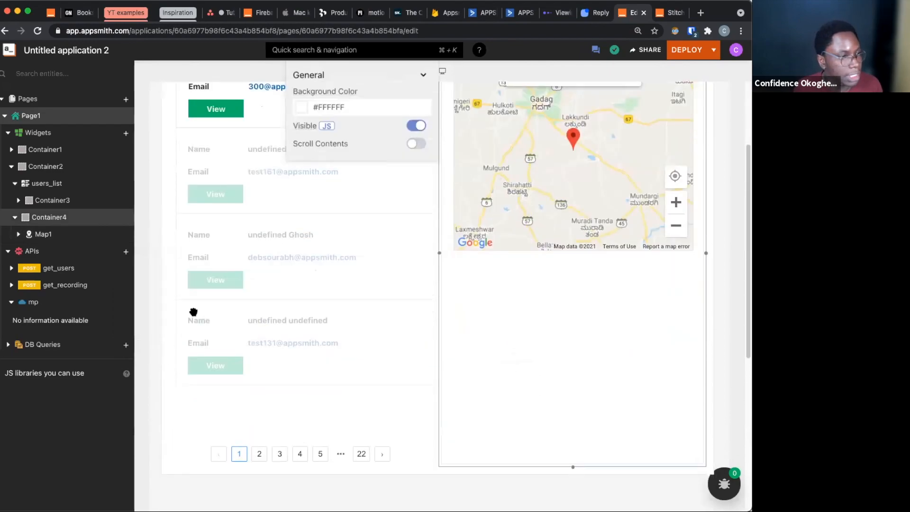
pyautogui.click(126, 133)
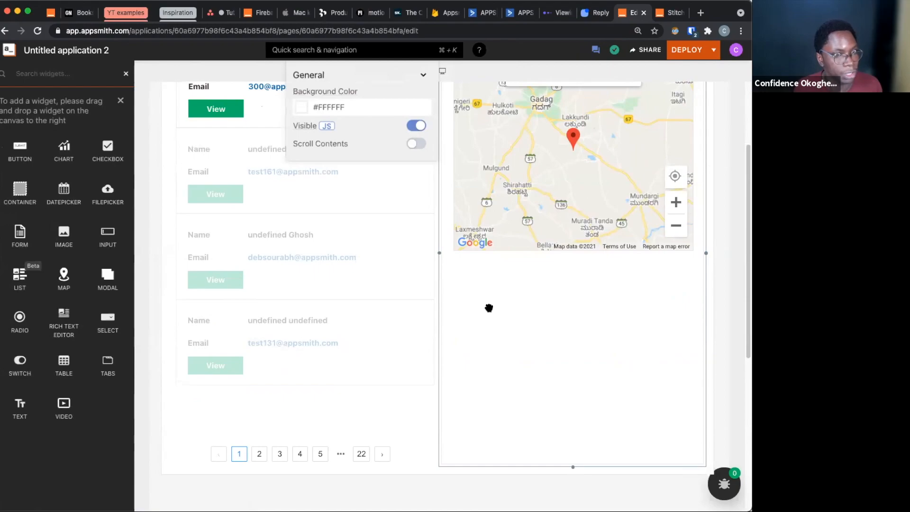
pyautogui.moveTo(20, 407); pyautogui.dragTo(468, 305)
pyautogui.moveTo(10, 417); pyautogui.dragTo(462, 327)
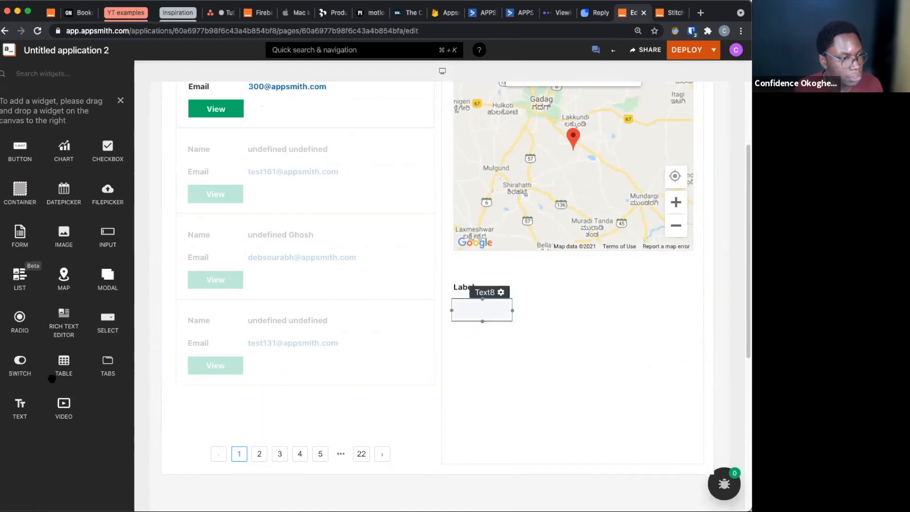
pyautogui.moveTo(10, 422); pyautogui.dragTo(467, 353)
pyautogui.moveTo(19, 409); pyautogui.dragTo(458, 370)
# Add four more Text widgets as a second column directly beside the first four labels
pyautogui.moveTo(19, 409); pyautogui.dragTo(529, 298)
pyautogui.moveTo(19, 406); pyautogui.dragTo(530, 312)
pyautogui.moveTo(19, 407); pyautogui.dragTo(525, 342)
pyautogui.moveTo(19, 407); pyautogui.dragTo(531, 374)
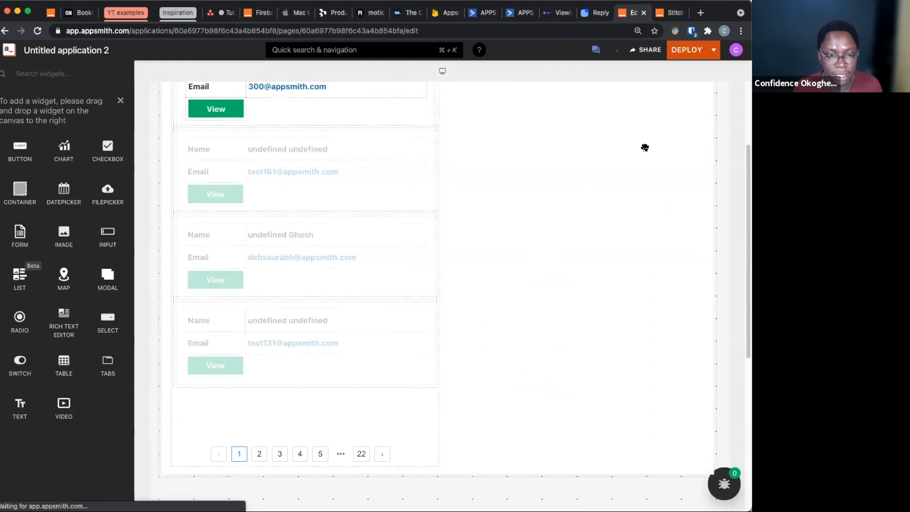
pyautogui.click(555, 323)
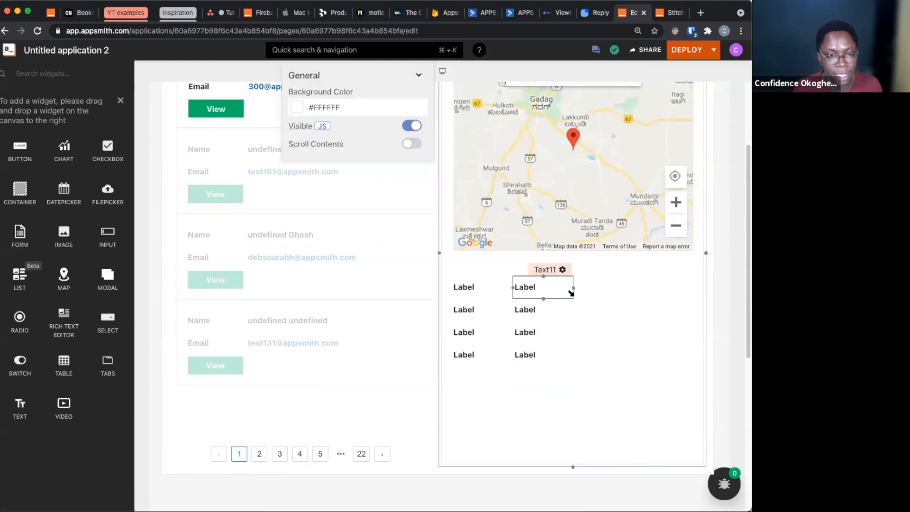
# Widen all four Text widgets of the second column to match the map's right edge
pyautogui.moveTo(575, 288); pyautogui.dragTo(706, 294)
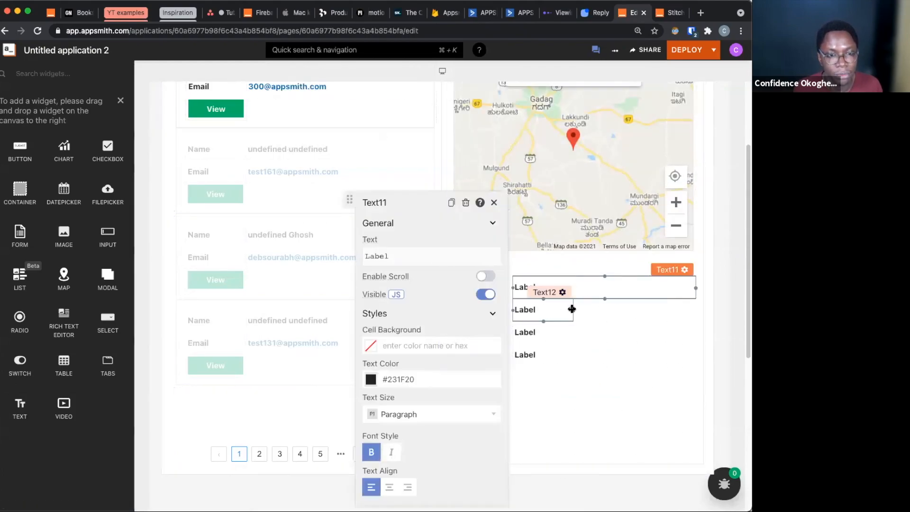
pyautogui.moveTo(573, 310); pyautogui.dragTo(695, 310)
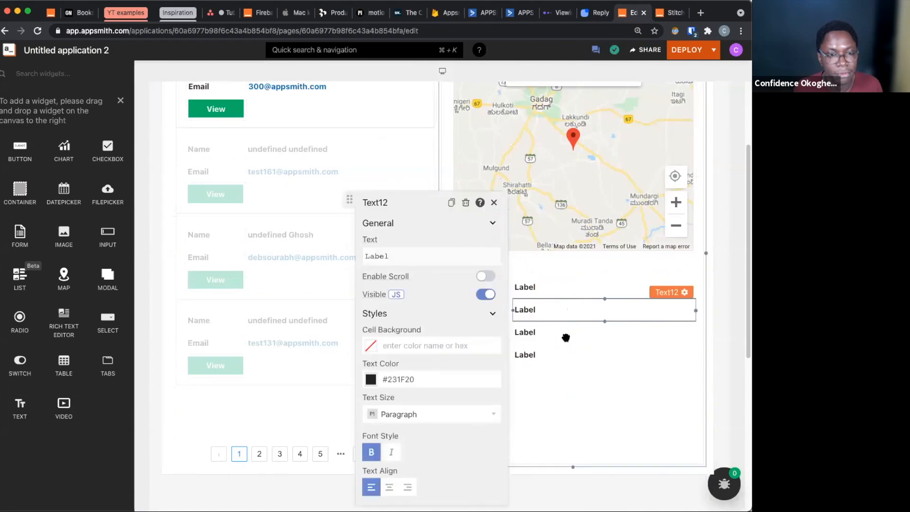
pyautogui.moveTo(572, 333); pyautogui.dragTo(695, 332)
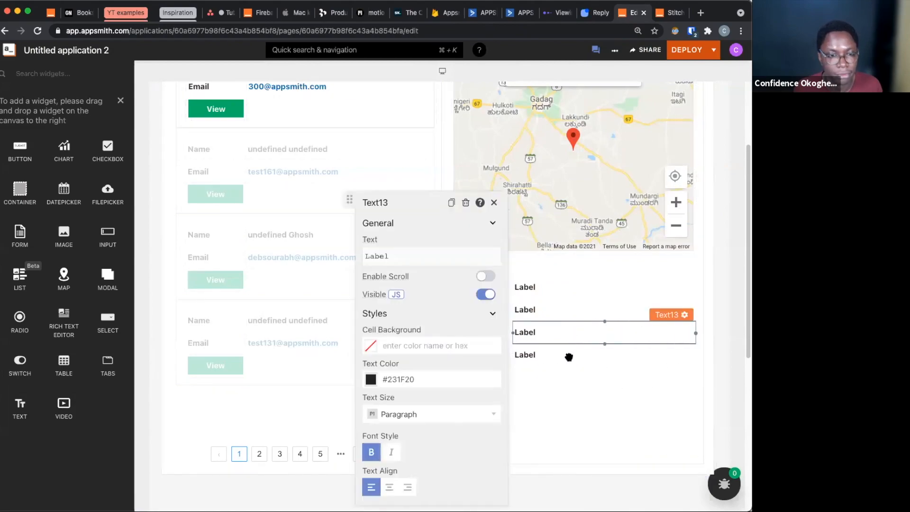
pyautogui.moveTo(569, 357); pyautogui.dragTo(695, 355)
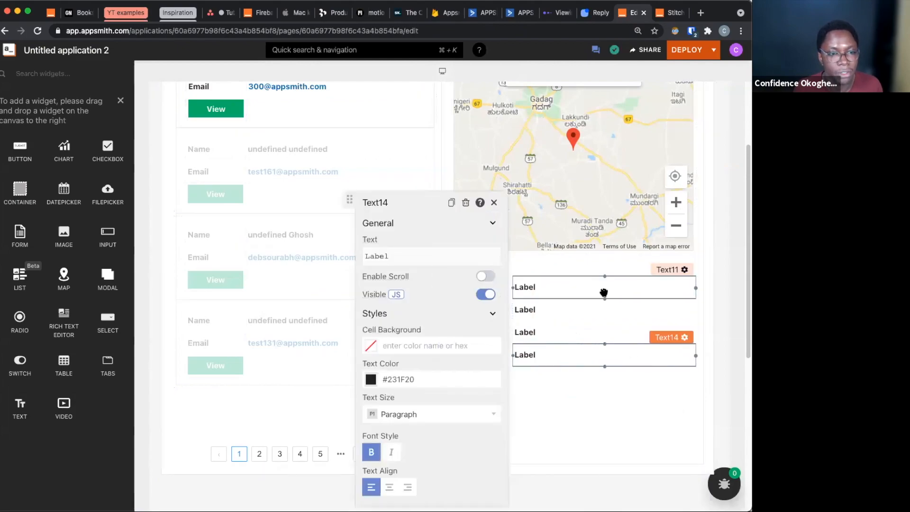
pyautogui.click(565, 385)
# Set the text of the topmost label in the first column to "Name"
pyautogui.click(491, 308)
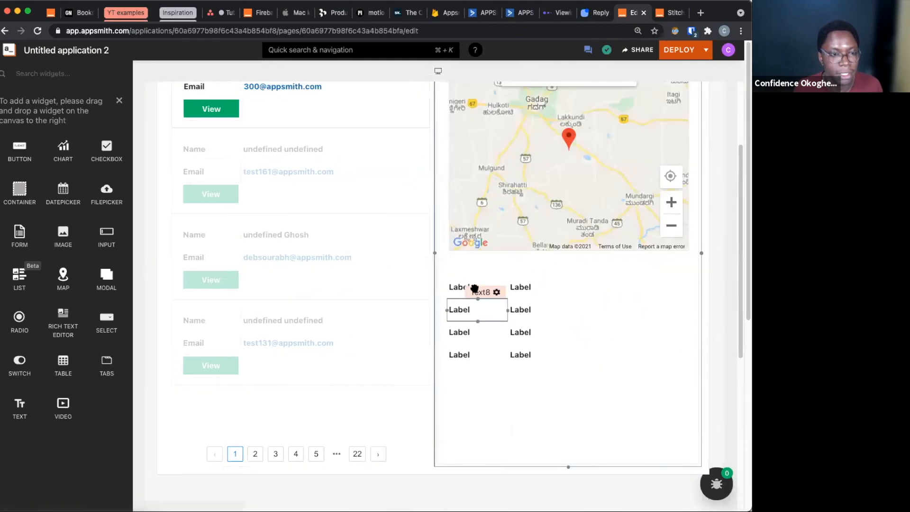
pyautogui.click(453, 287)
pyautogui.click(577, 256)
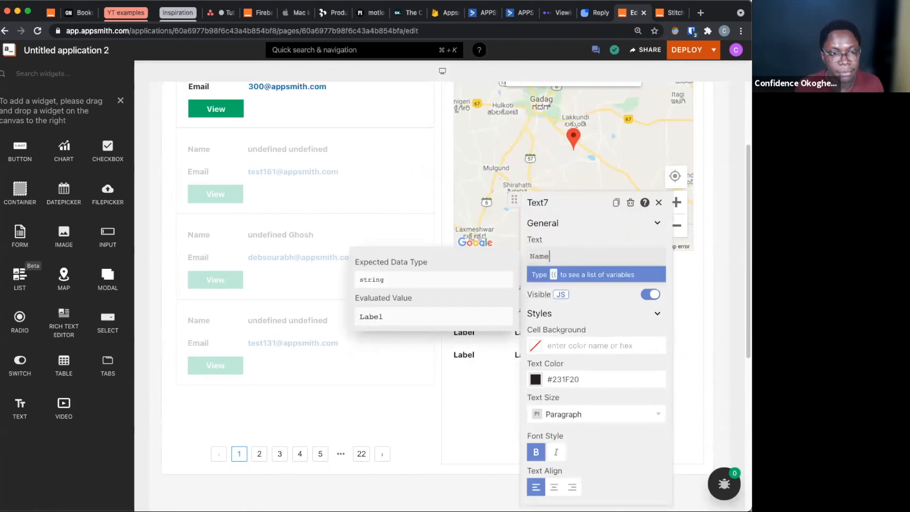
pyautogui.click(684, 381)
# Bind the text widget beside the Name label to {{users_list.selectedItem.first_name}}
pyautogui.moveTo(570, 294)
pyautogui.mouseDown()
pyautogui.moveTo(619, 272)
pyautogui.moveTo(567, 280)
pyautogui.mouseUp()
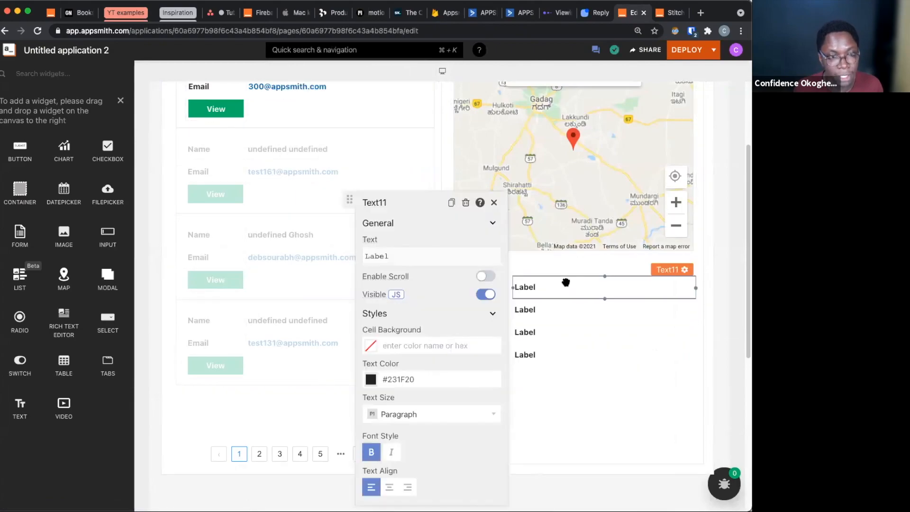
pyautogui.click(441, 260)
pyautogui.press('super+a')
pyautogui.write('{{')
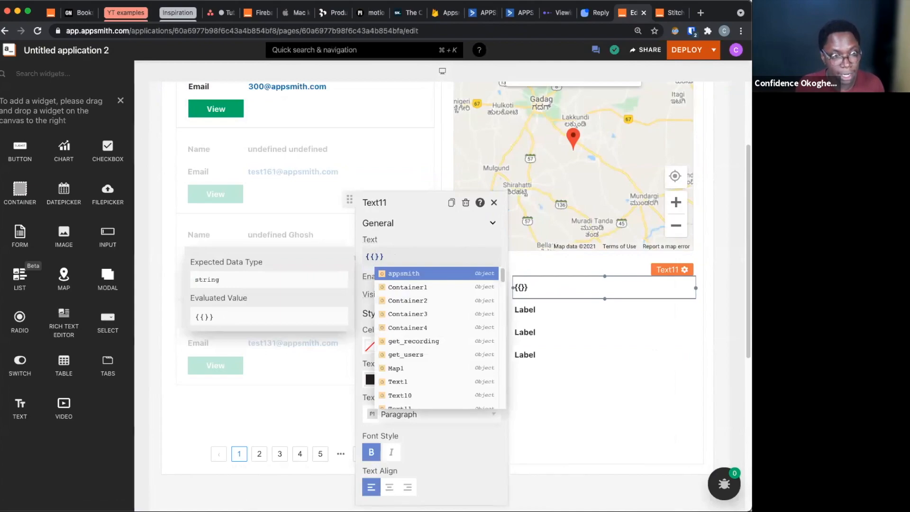
pyautogui.write('users_list')
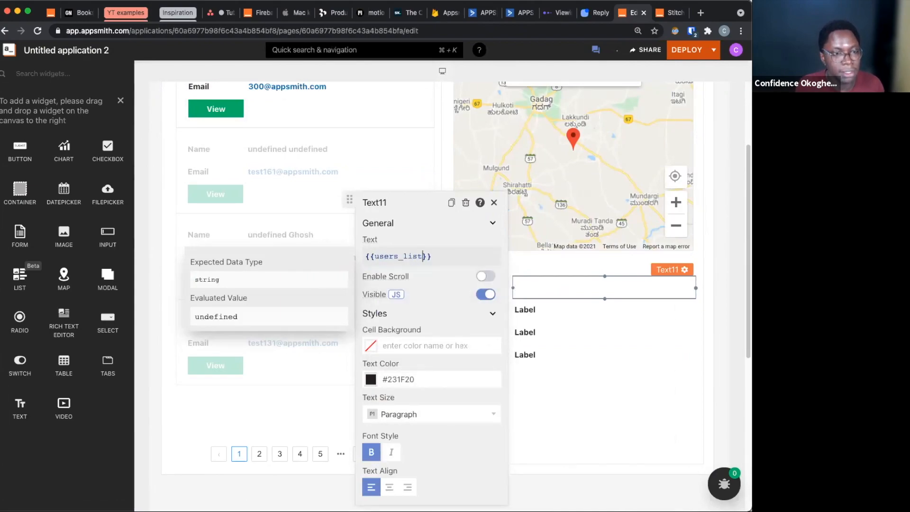
pyautogui.write('.selectedItem')
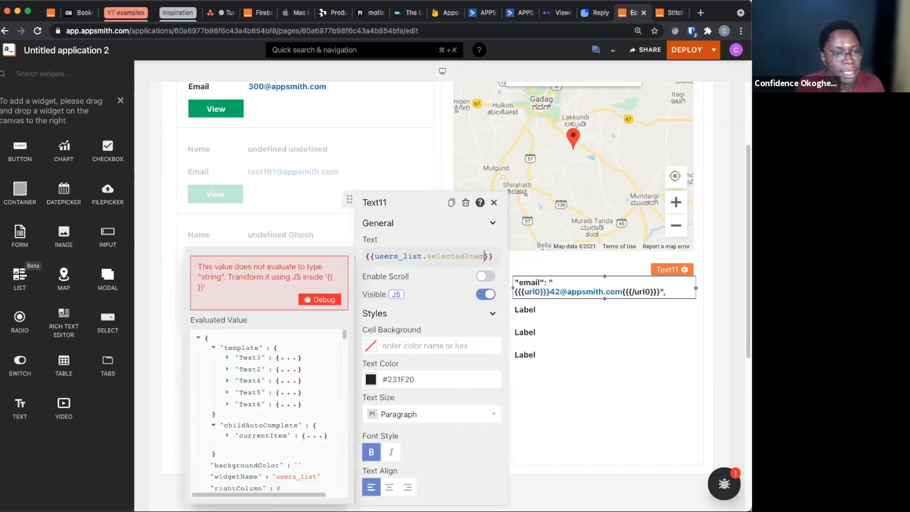
pyautogui.write('.fi')
pyautogui.write('rst')
pyautogui.write('_name +')
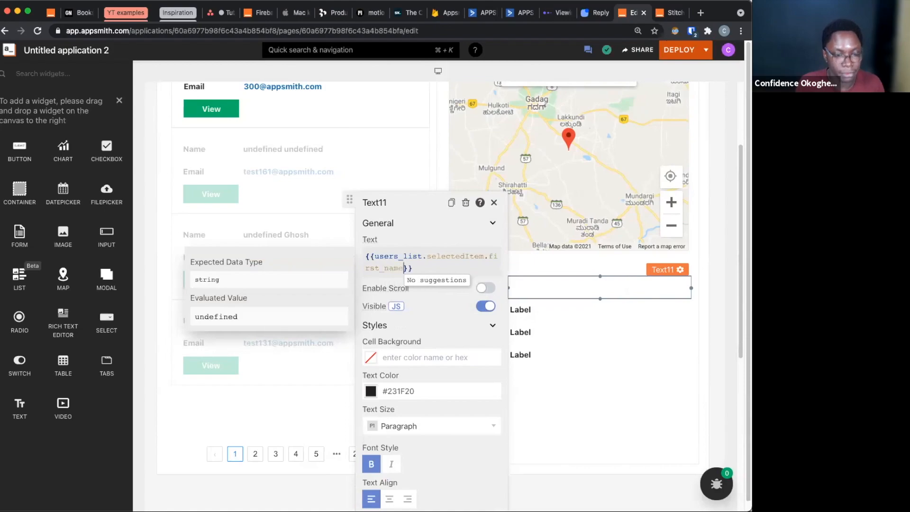
pyautogui.write(' "')
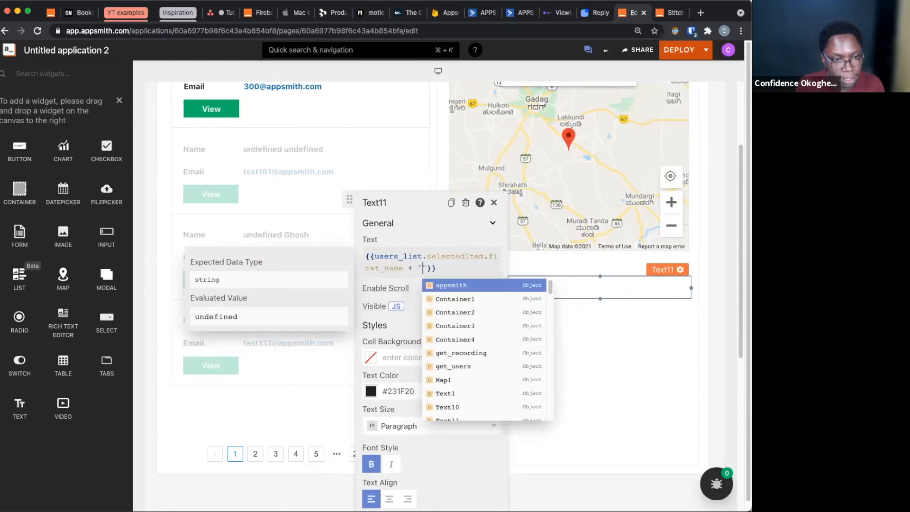
# Append + ' ' + users_list.selectedItem.last_name to the expression of the text widget beside Name
pyautogui.press('BackSpace')
pyautogui.write('"')
pyautogui.press('BackSpace')
pyautogui.write("' '")
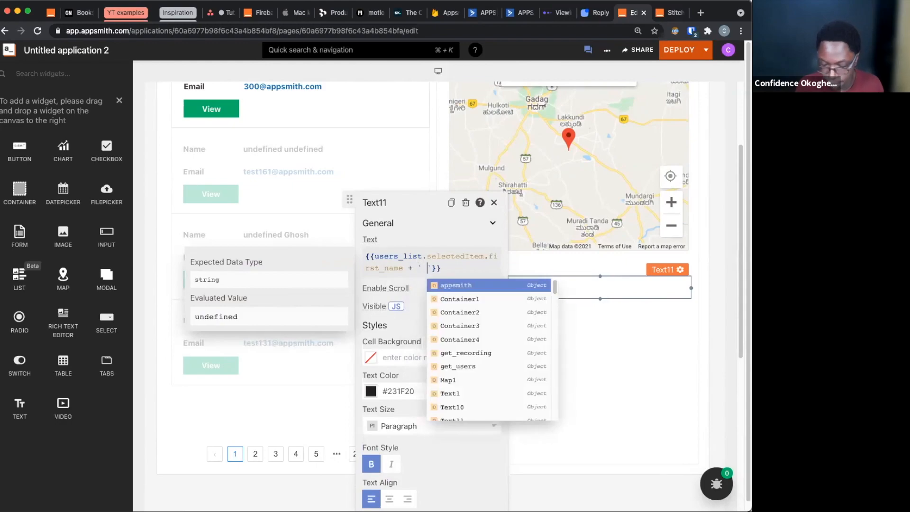
pyautogui.write('+ ')
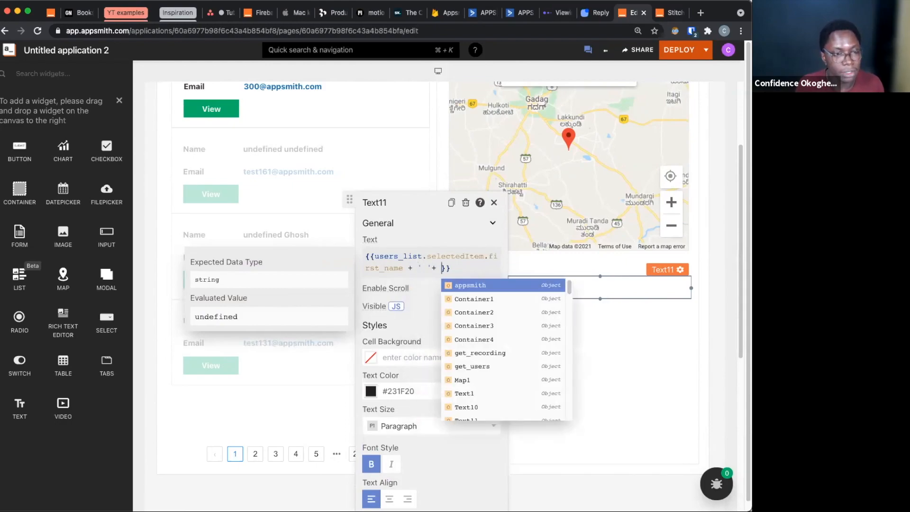
pyautogui.write('users_list.sel')
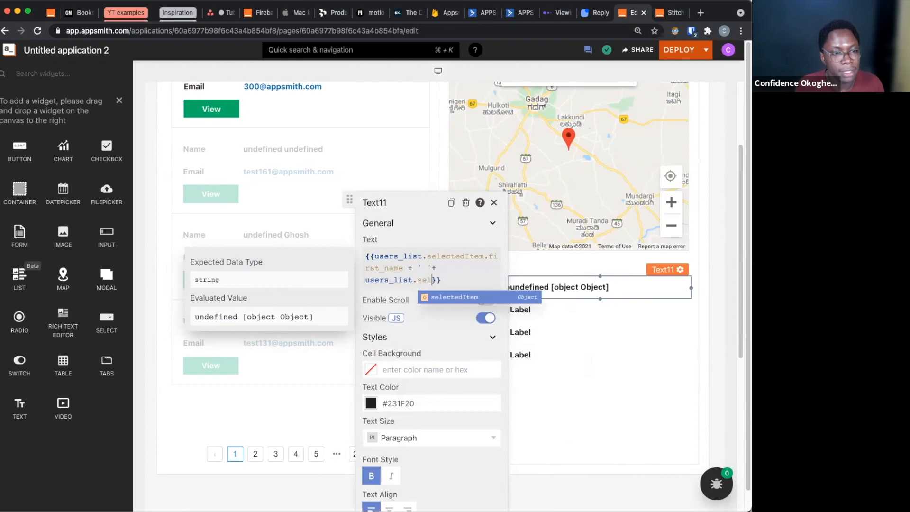
pyautogui.write('ectedItem.last')
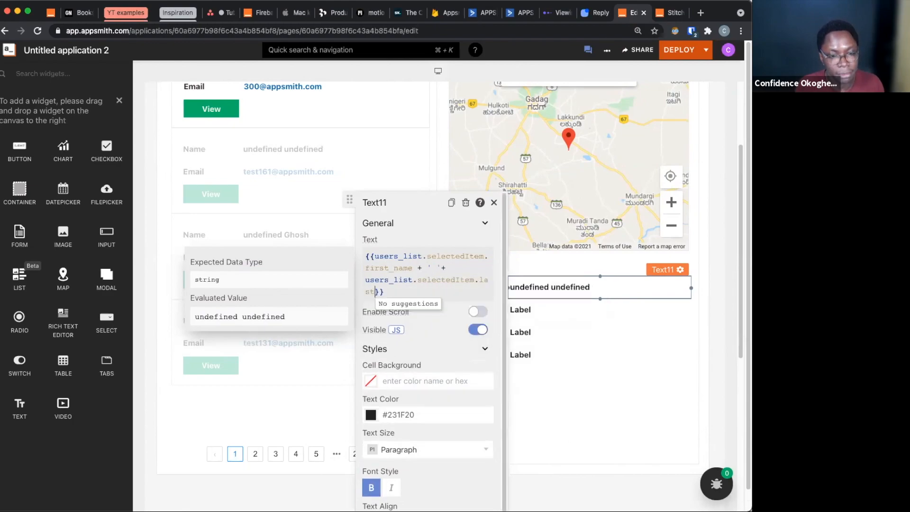
pyautogui.write('_name')
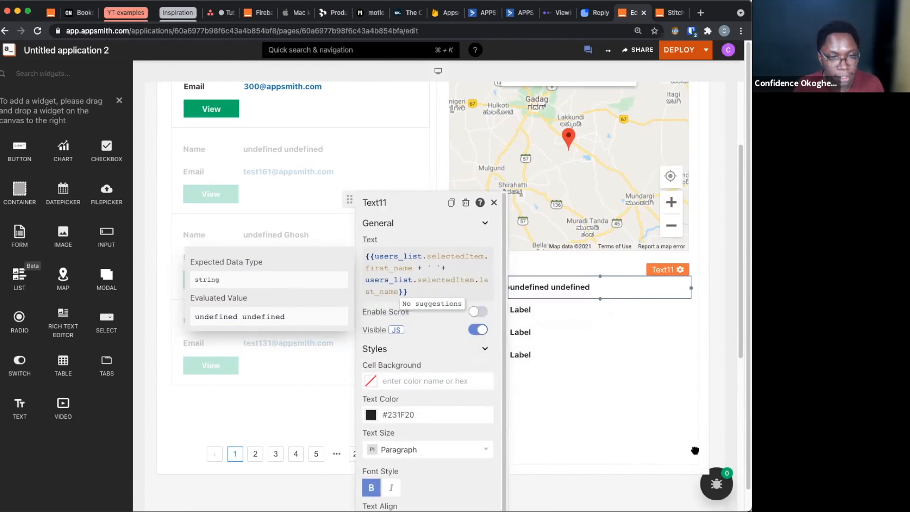
pyautogui.click(590, 335)
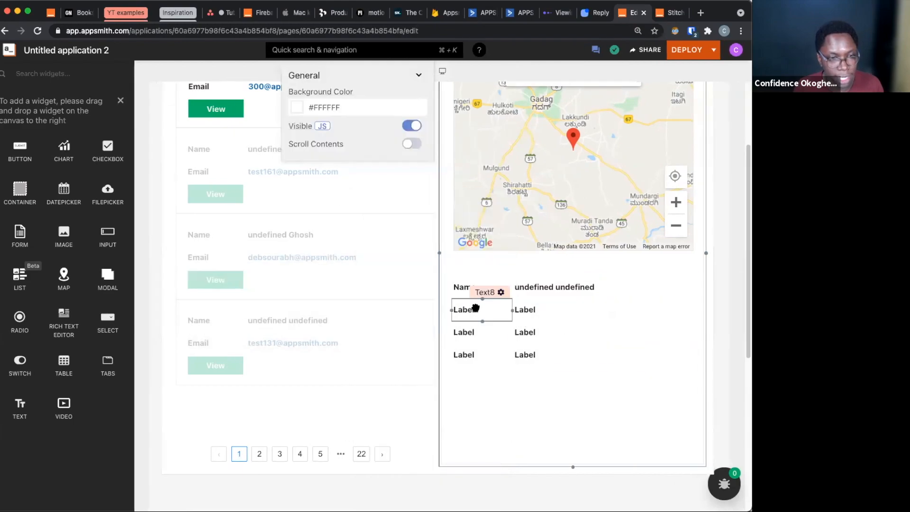
# Set the text of the second label in the first column, directly below Name, to "Email"
pyautogui.click(490, 294)
pyautogui.click(586, 259)
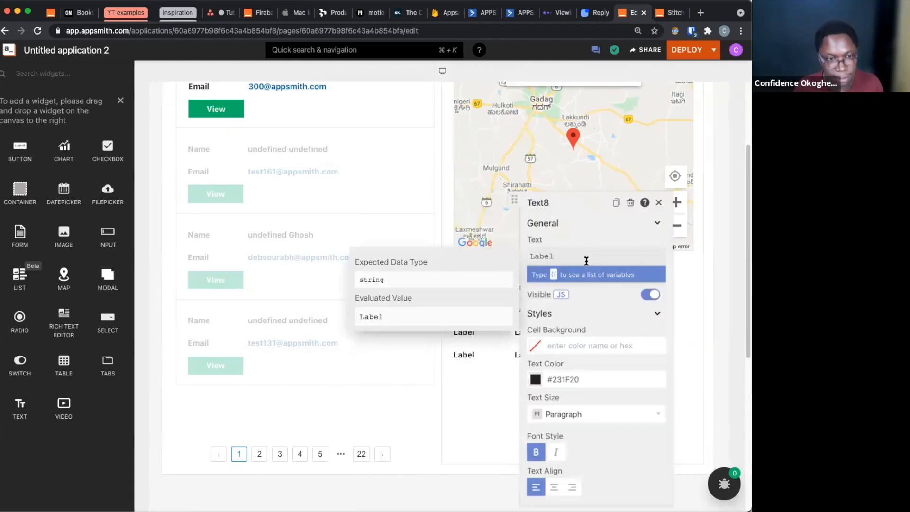
pyautogui.press('BackSpace')
pyautogui.press('BackSpace')
pyautogui.press('BackSpace')
pyautogui.press('BackSpace')
pyautogui.press('BackSpace')
pyautogui.write('Email')
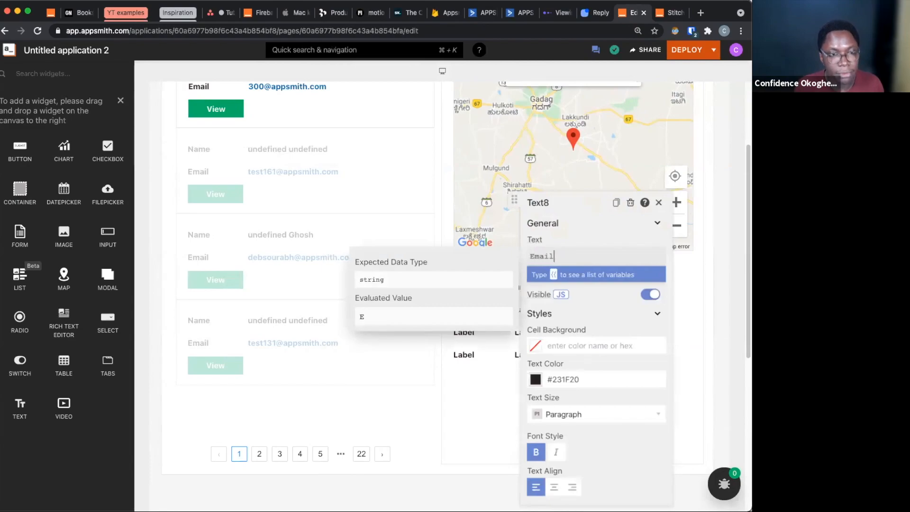
pyautogui.click(473, 389)
# Bind the text widget beside the Email label to {{users_list.selectedItem.email}}
pyautogui.click(555, 316)
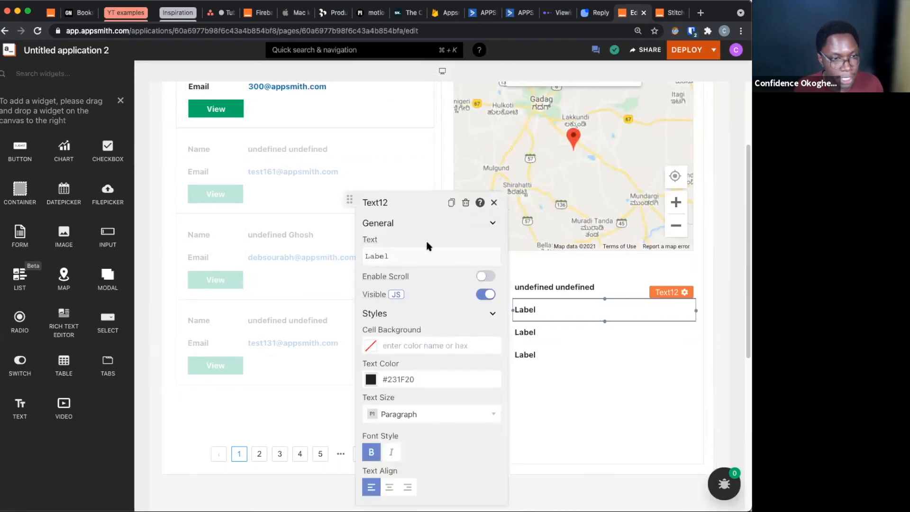
pyautogui.click(426, 256)
pyautogui.press('BackSpace')
pyautogui.press('BackSpace')
pyautogui.press('BackSpace')
pyautogui.press('BackSpace')
pyautogui.press('BackSpace')
pyautogui.write('{{use')
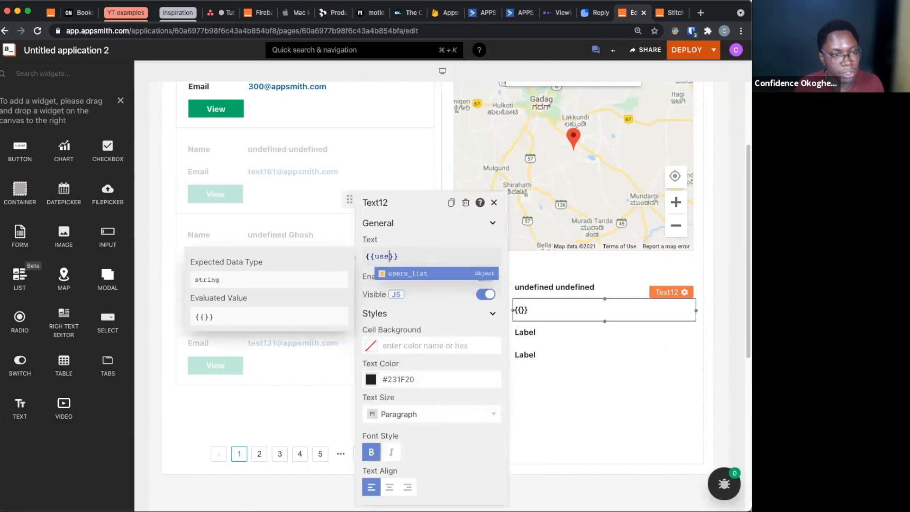
pyautogui.press('Return')
pyautogui.write('.se')
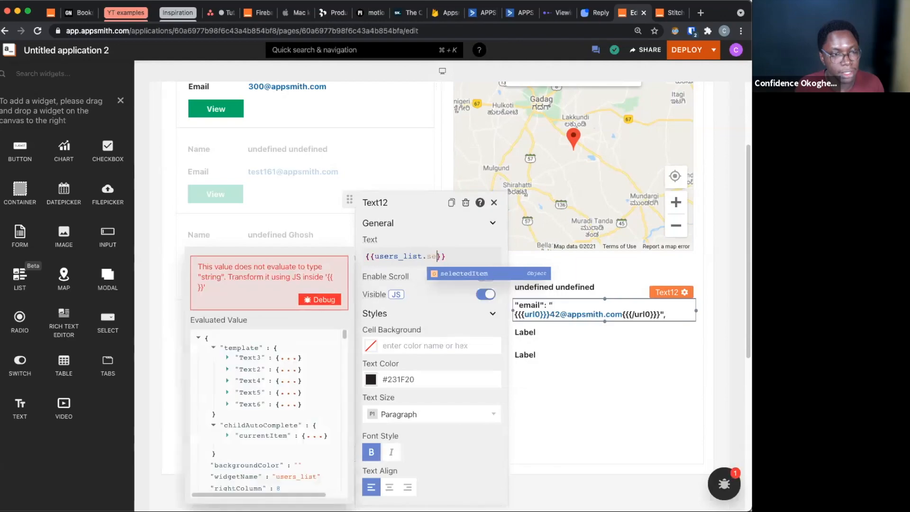
pyautogui.press('Return')
pyautogui.write('.')
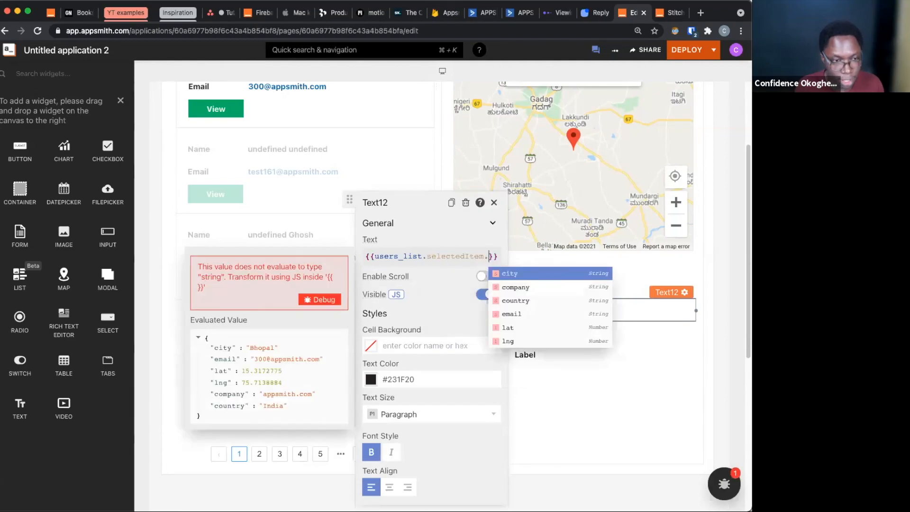
pyautogui.press('Escape')
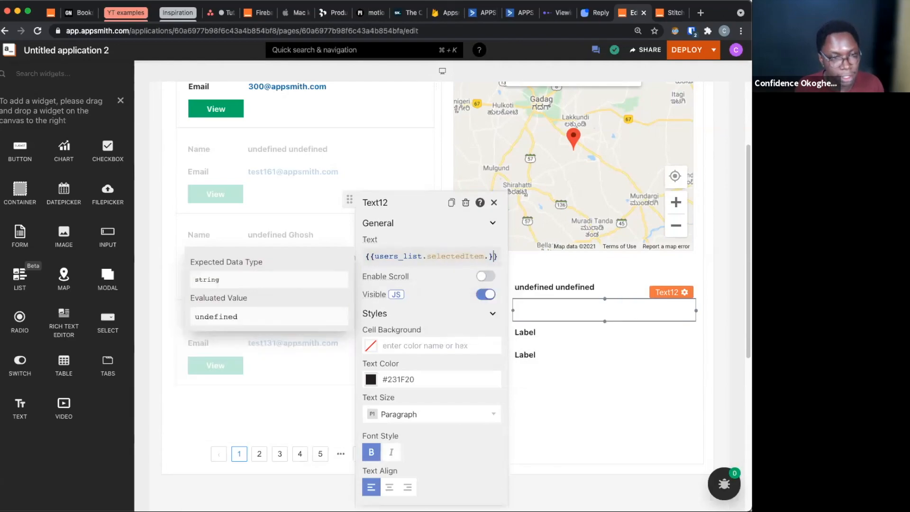
pyautogui.write('email')
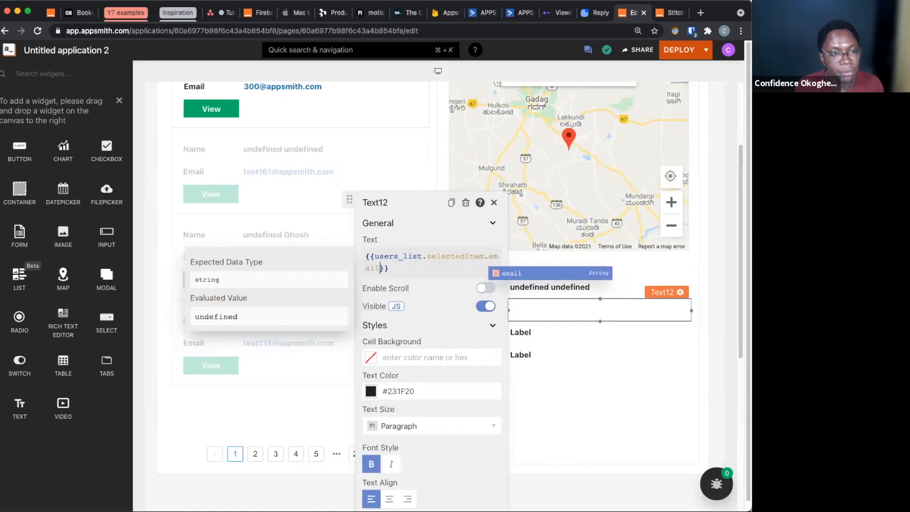
pyautogui.moveTo(567, 424); pyautogui.dragTo(540, 355)
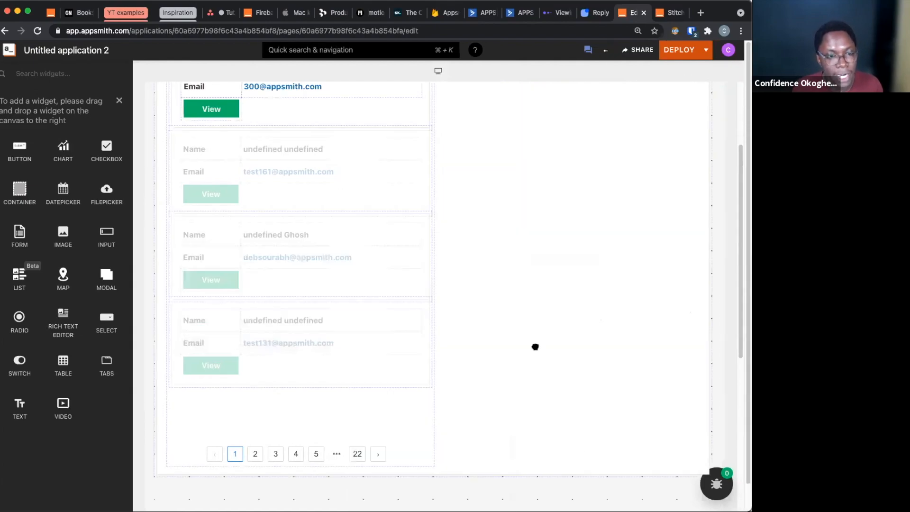
# Set the text of the label directly below Email to "Company"
pyautogui.click(470, 327)
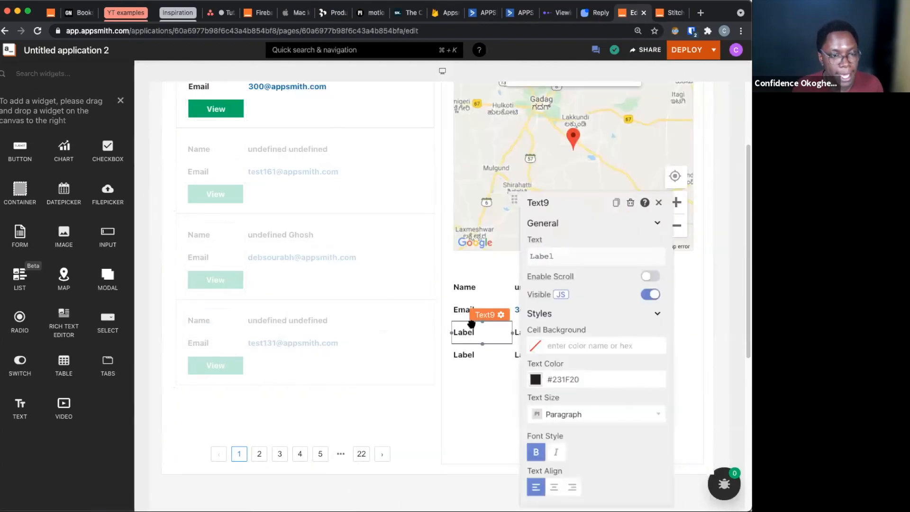
pyautogui.click(618, 257)
pyautogui.press('super+a')
pyautogui.write('Compan')
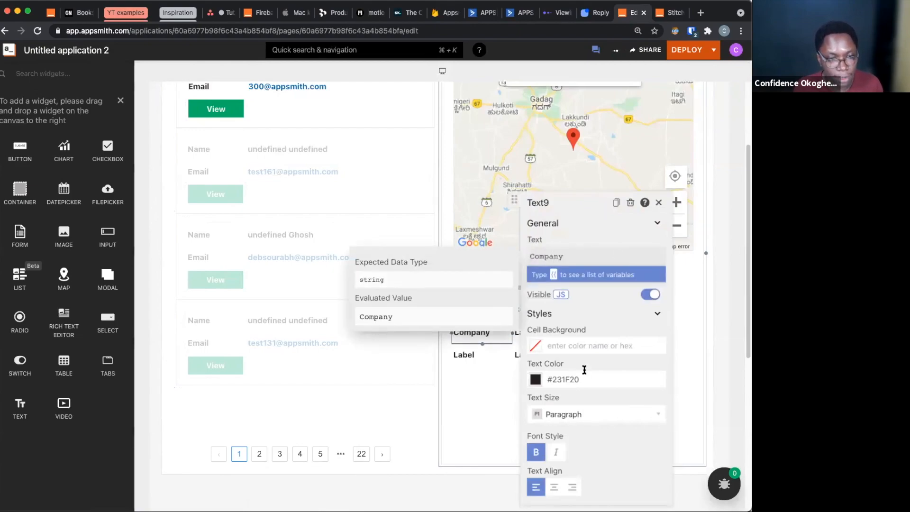
# Bind the text widget beside the Company label to {{users_list.selectedItem.company}}, reusing the copied selectedItem expression
pyautogui.click(550, 346)
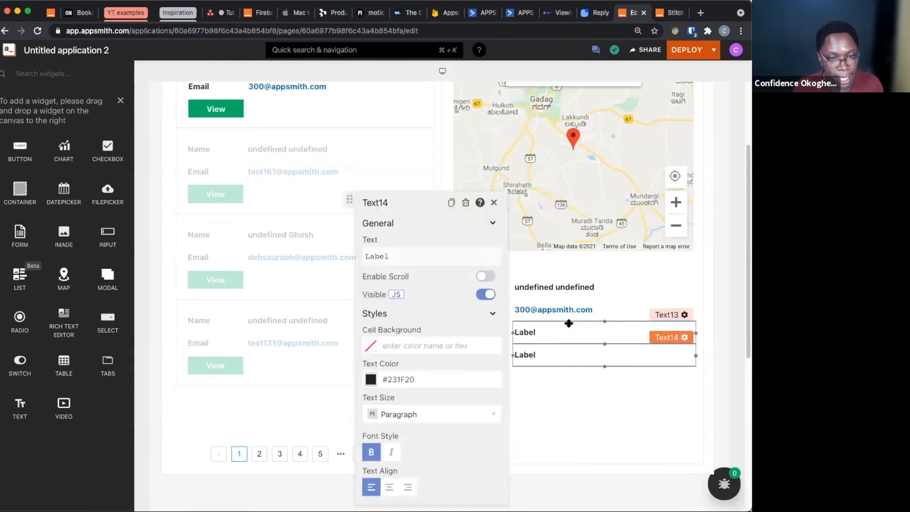
pyautogui.click(568, 327)
pyautogui.click(448, 257)
pyautogui.press('super+a')
pyautogui.write('{{users_list.selectedItem.}}')
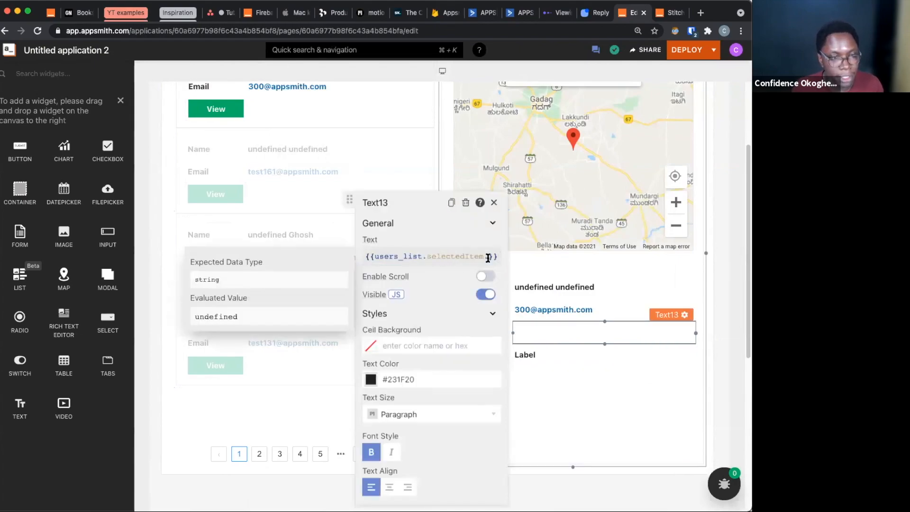
pyautogui.write('company')
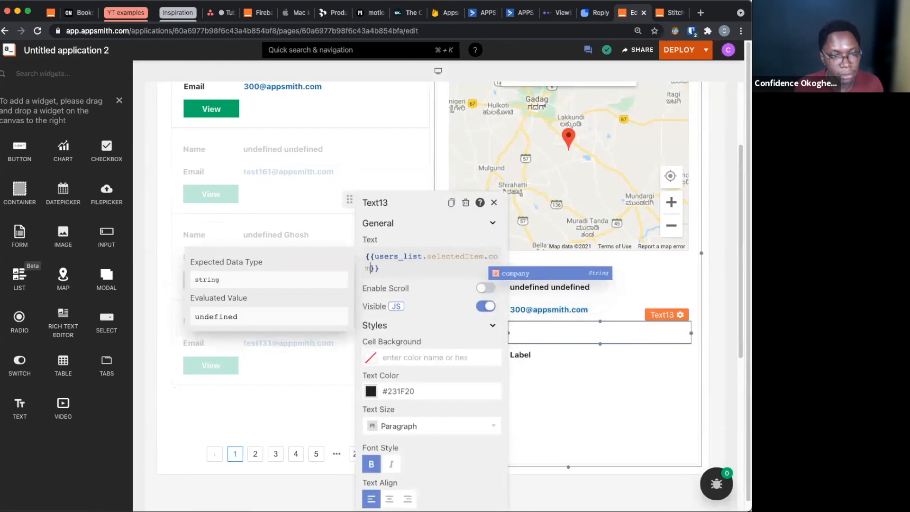
pyautogui.click(545, 403)
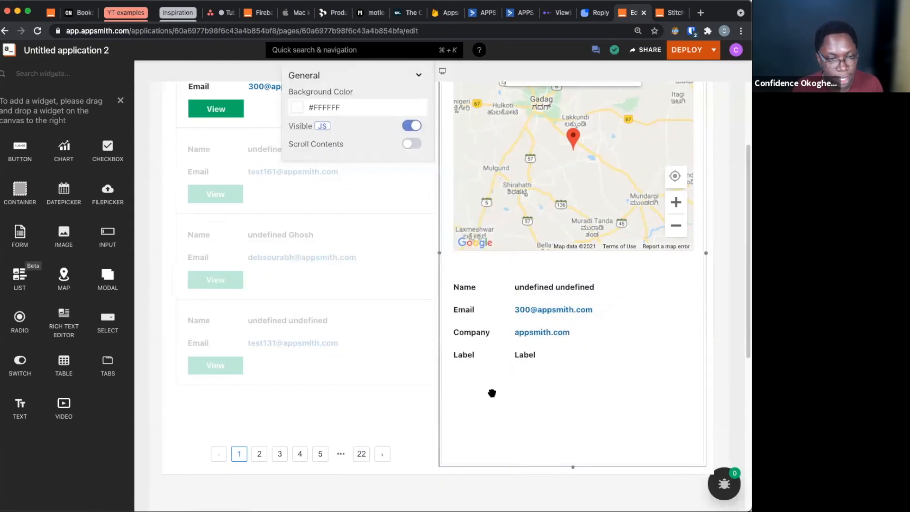
# Set the text of the last remaining label in the first column to "Country"
pyautogui.click(471, 355)
pyautogui.click(567, 253)
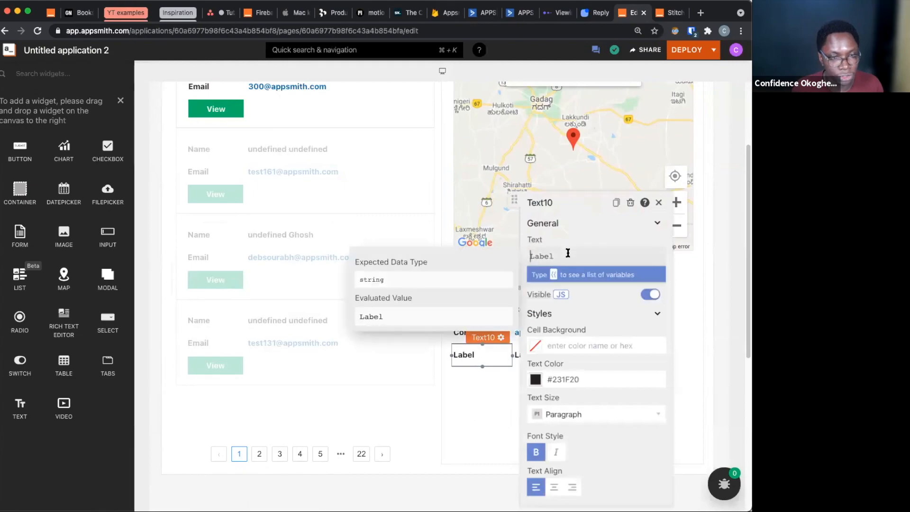
pyautogui.write('Con')
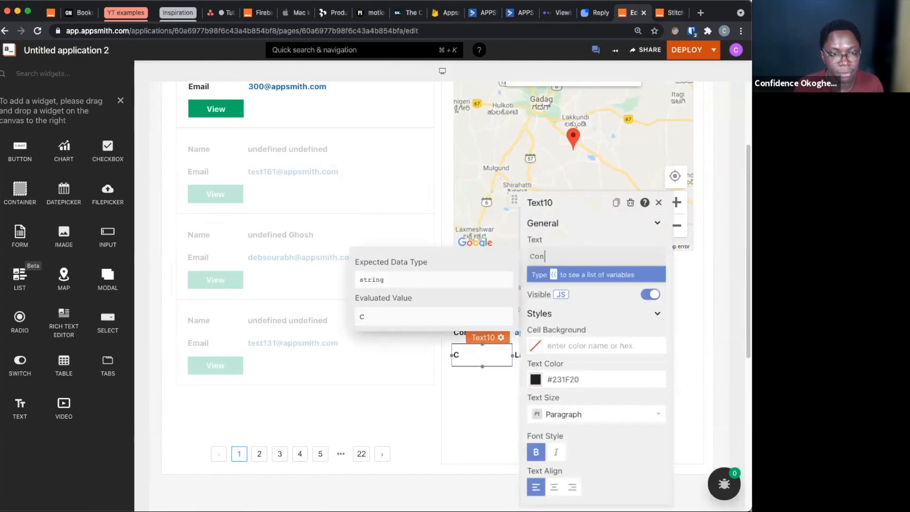
pyautogui.press('BackSpace')
pyautogui.write('untry')
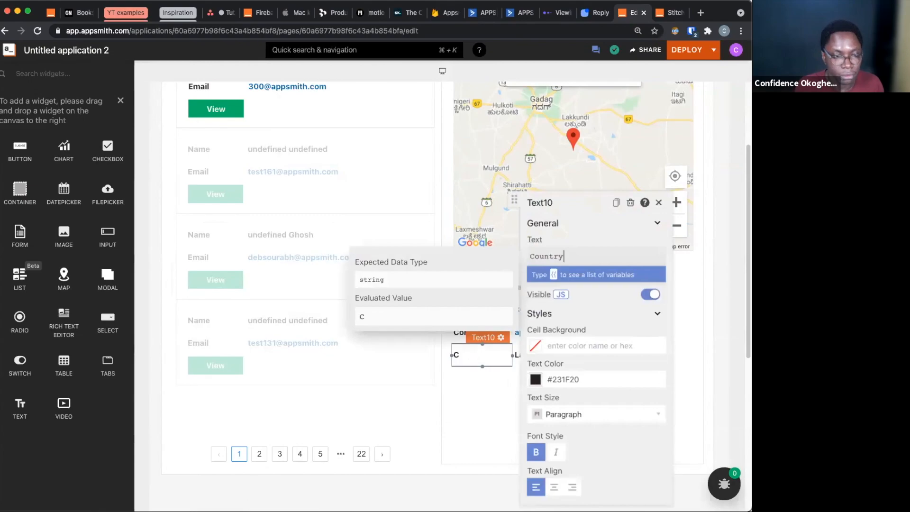
pyautogui.click(492, 390)
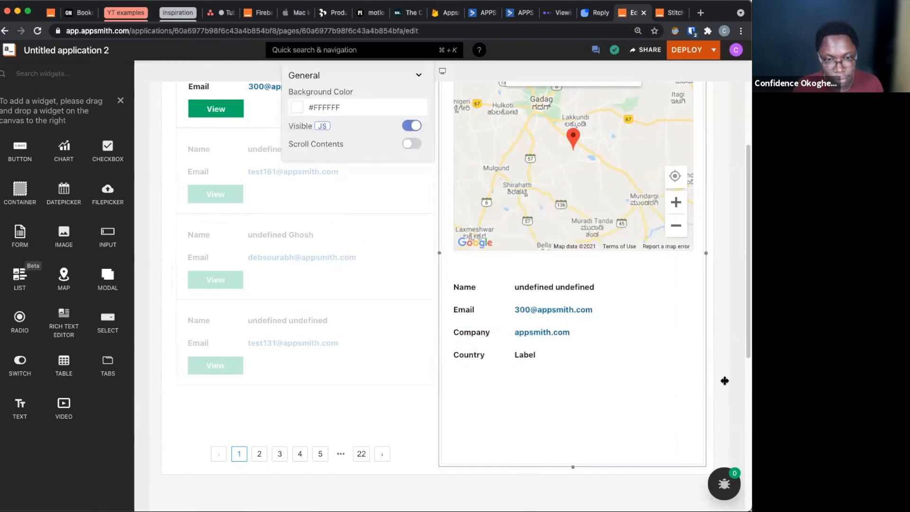
# Bind the text widget beside the Country label to {{users_list.selectedItem.country}}
pyautogui.click(668, 358)
pyautogui.click(433, 259)
pyautogui.press('super+a')
pyautogui.write('{{users_list.selectedItem.}}')
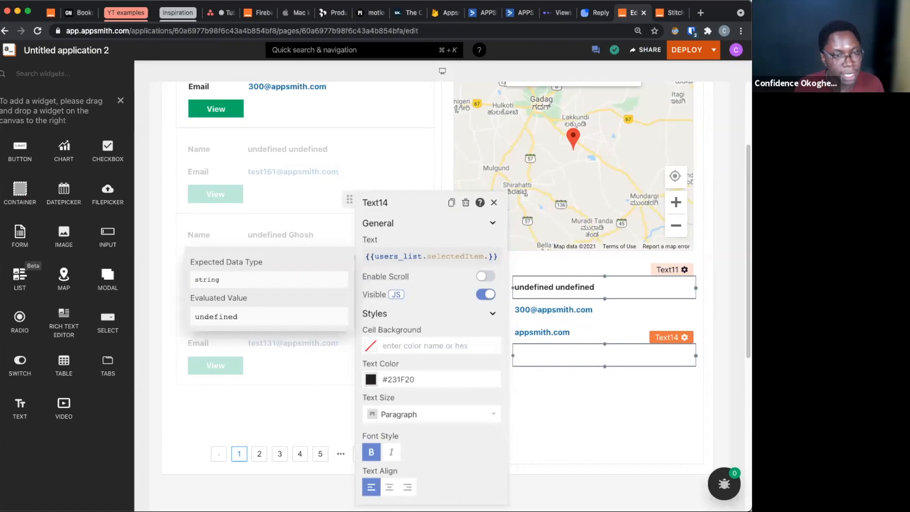
pyautogui.write('cou')
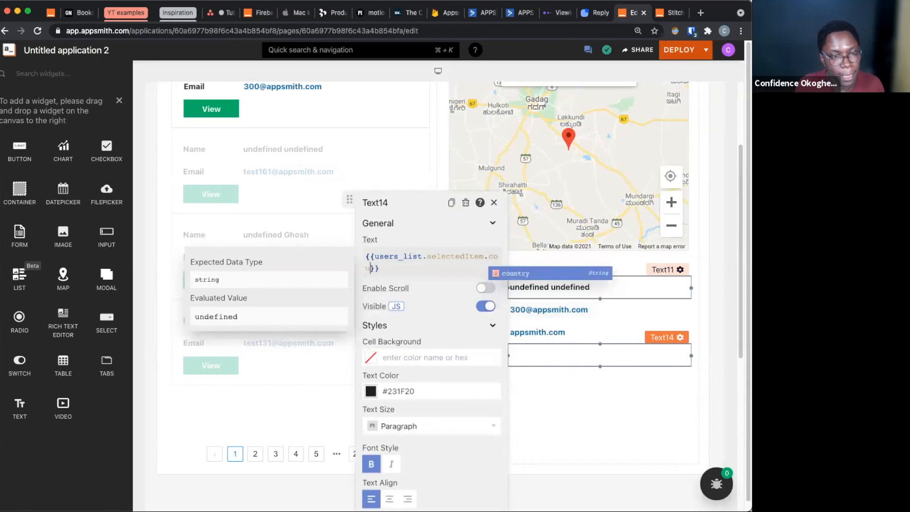
pyautogui.press('Return')
pyautogui.click(630, 420)
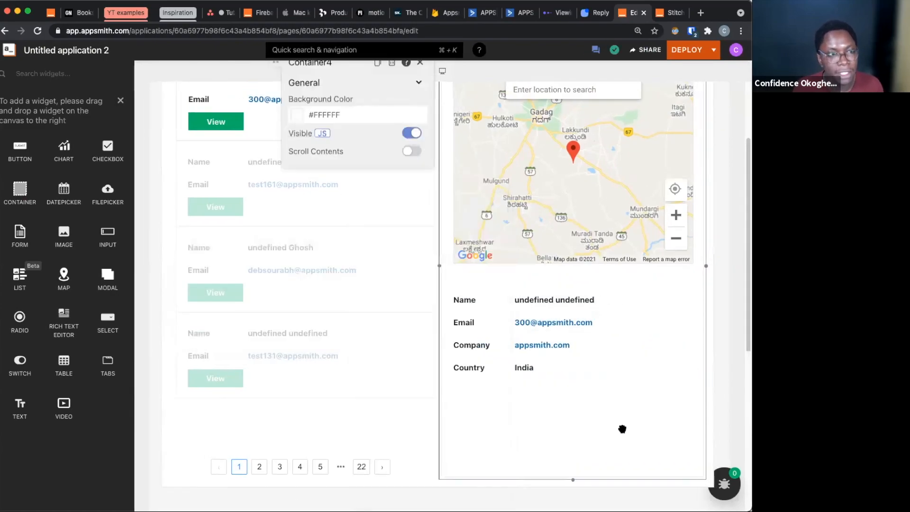
# Add a Button widget below the Country row, aligned with the labels, and widen it to a little under half the container's width
pyautogui.scroll(3, 591, 450)
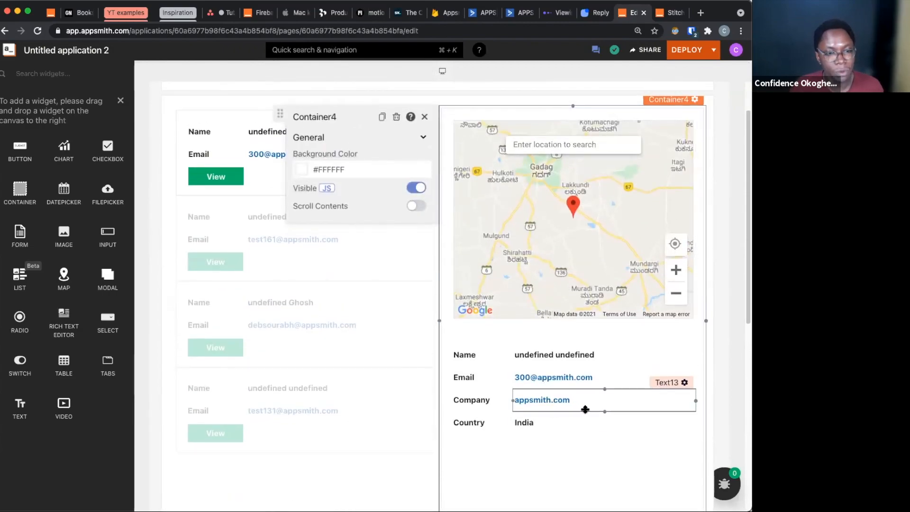
pyautogui.scroll(-1, 585, 409)
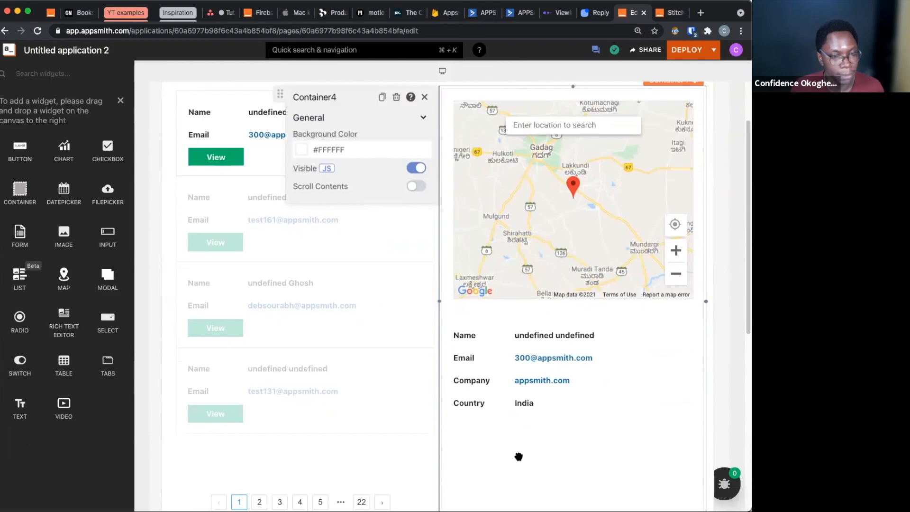
pyautogui.scroll(-1, 550, 447)
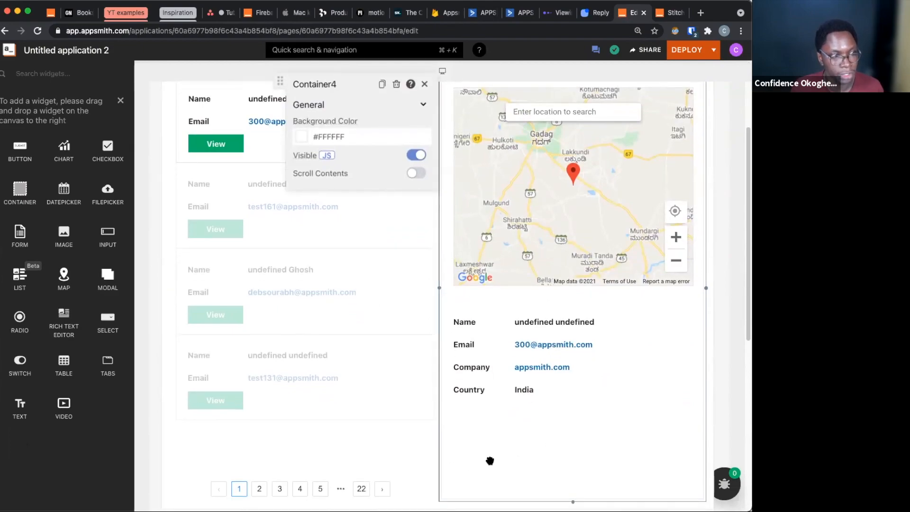
pyautogui.moveTo(24, 160); pyautogui.dragTo(477, 456)
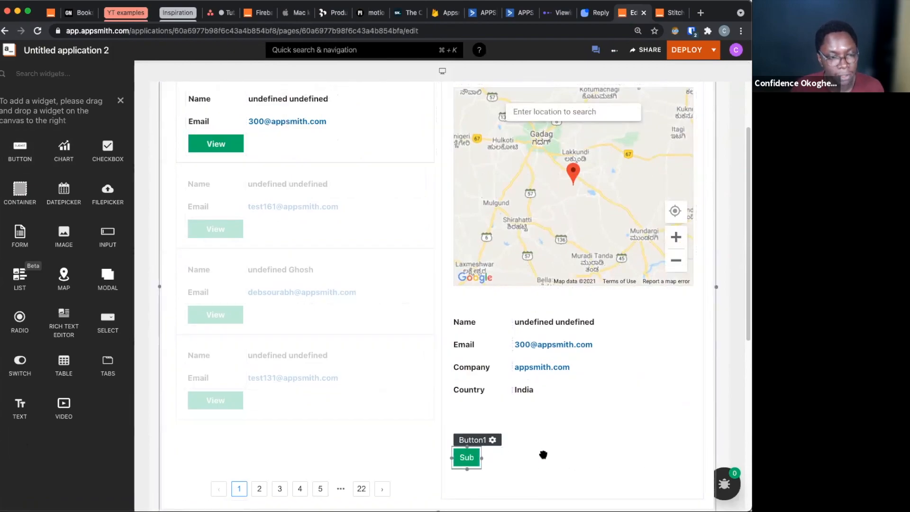
pyautogui.click(484, 456)
pyautogui.moveTo(540, 457); pyautogui.dragTo(564, 456)
# Set the new button's style to Secondary Button and its onClick action to Navigate To
pyautogui.click(607, 361)
pyautogui.click(620, 400)
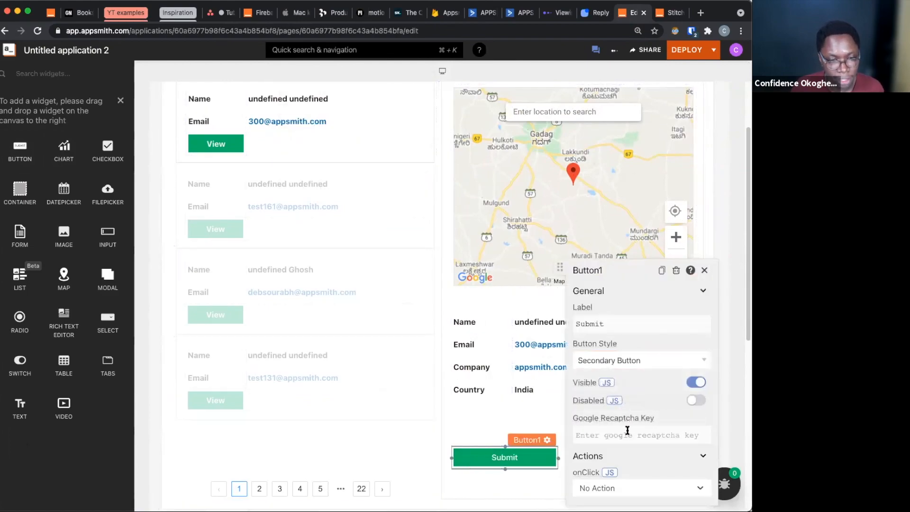
pyautogui.click(627, 489)
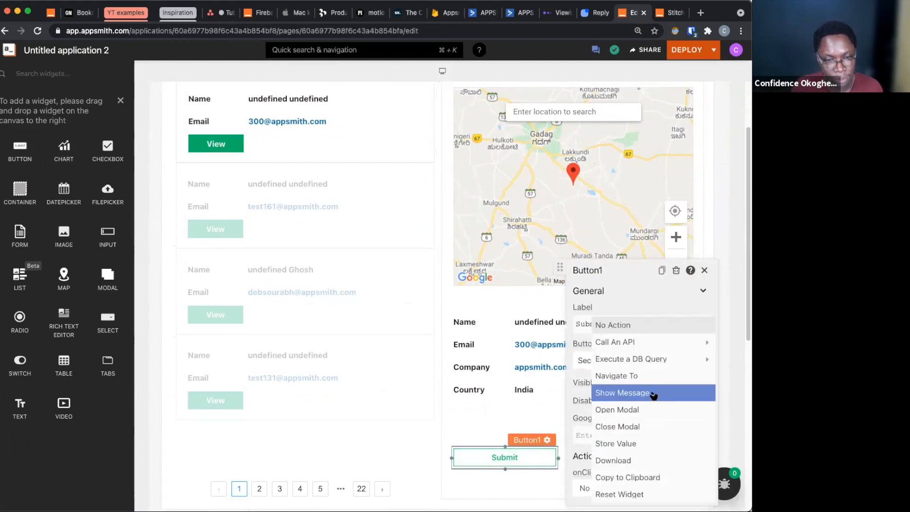
pyautogui.click(622, 376)
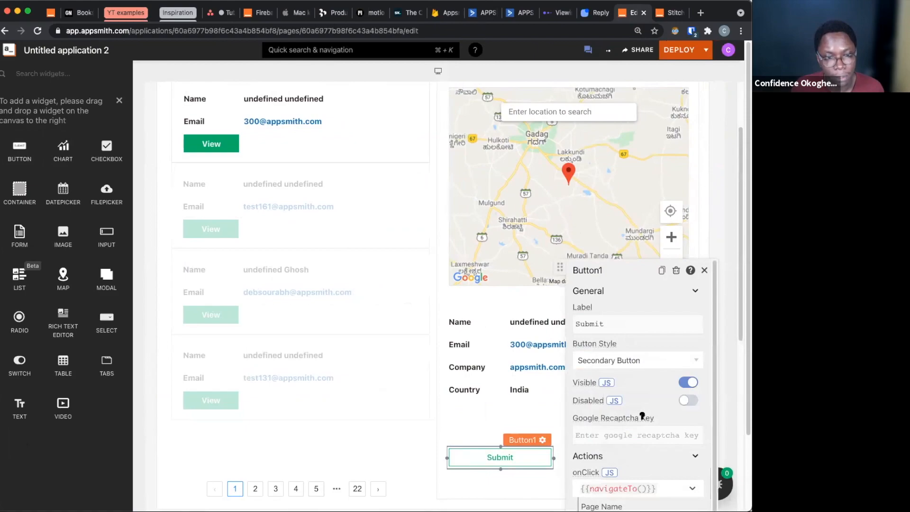
# Set the button's navigation page name to {{get_recording.data[0].properties.smartlookPlayUrl}} and its query params to {}
pyautogui.scroll(-1, 633, 431)
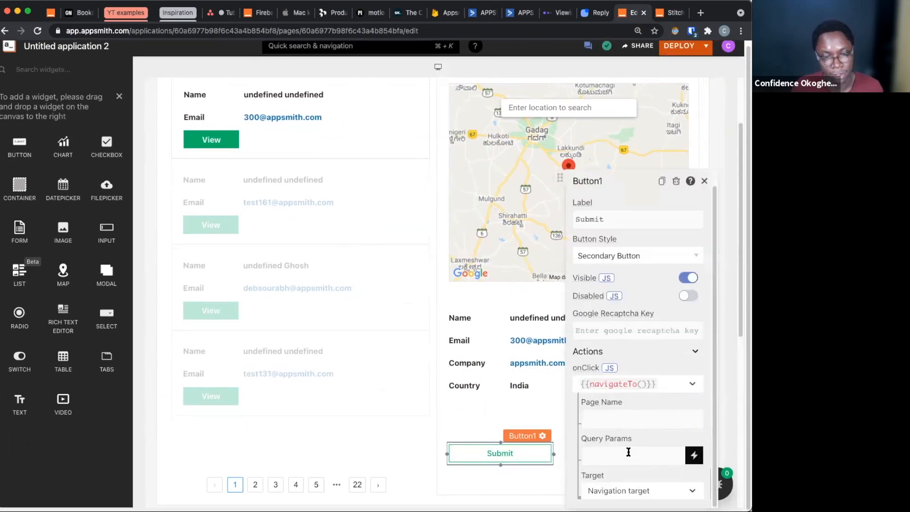
pyautogui.click(623, 413)
pyautogui.write('{{')
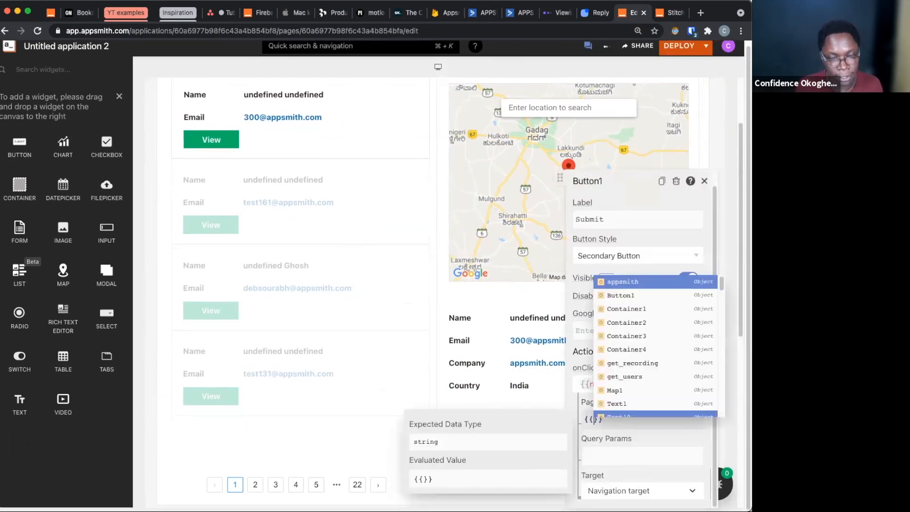
pyautogui.write('ge')
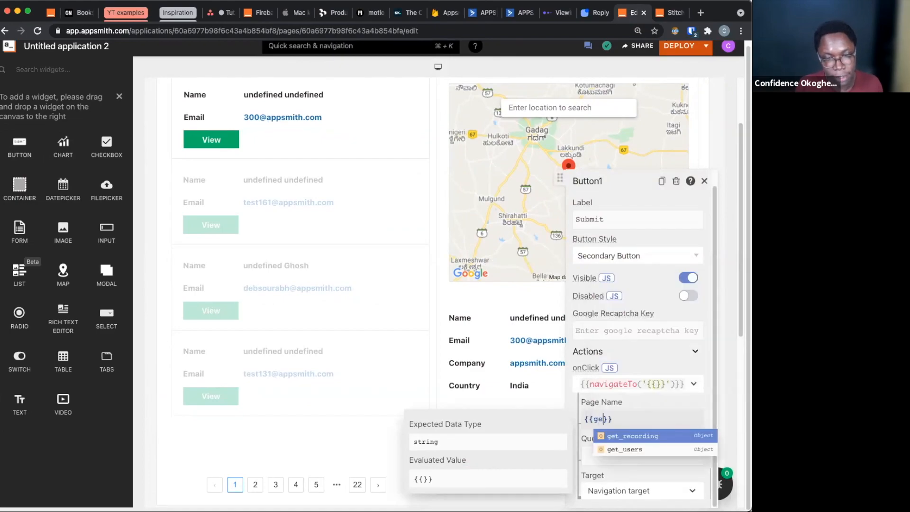
pyautogui.press('Return')
pyautogui.write('.data.')
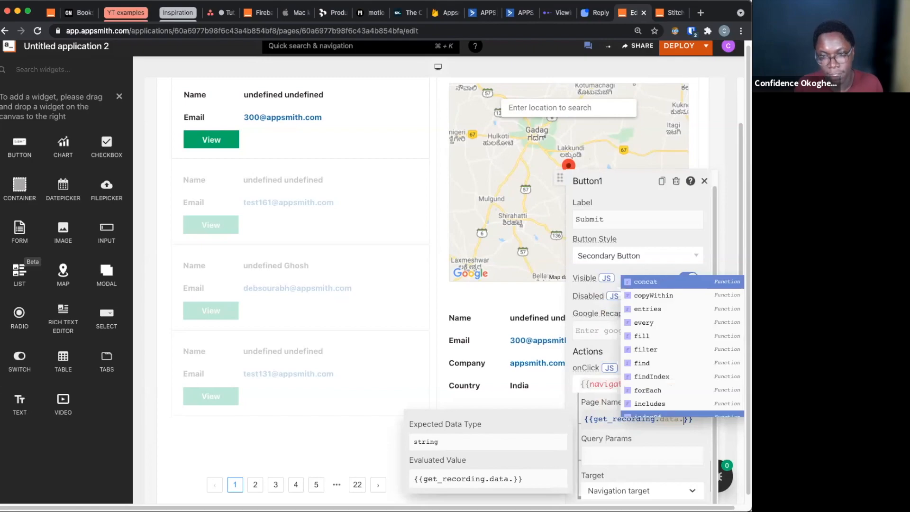
pyautogui.press('BackSpace')
pyautogui.write('[')
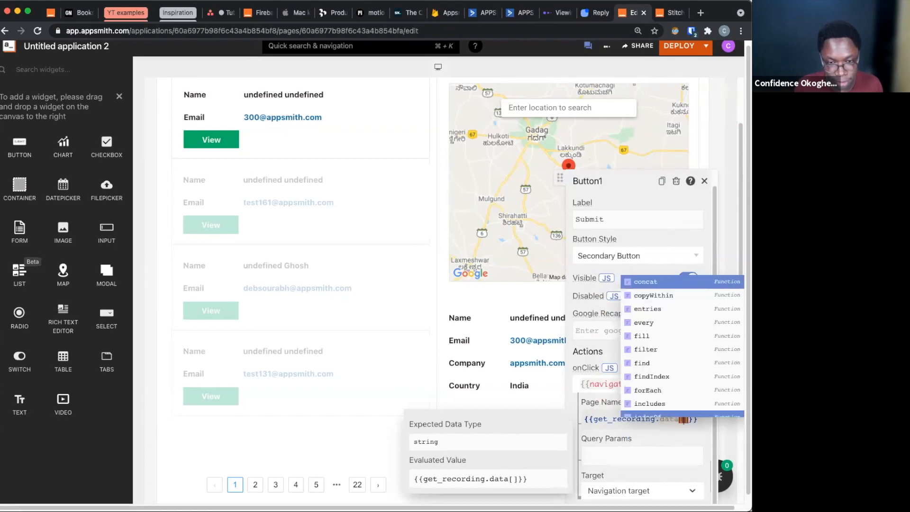
pyautogui.write('0]')
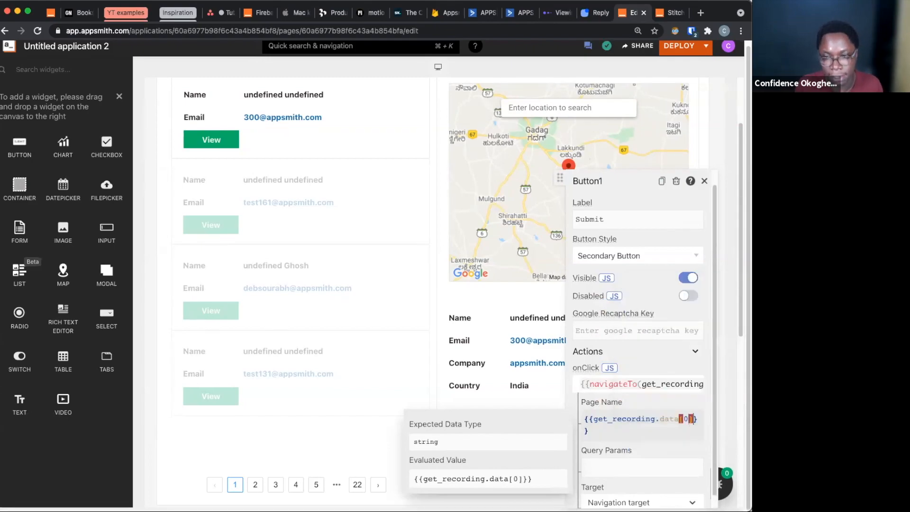
pyautogui.write('.pro')
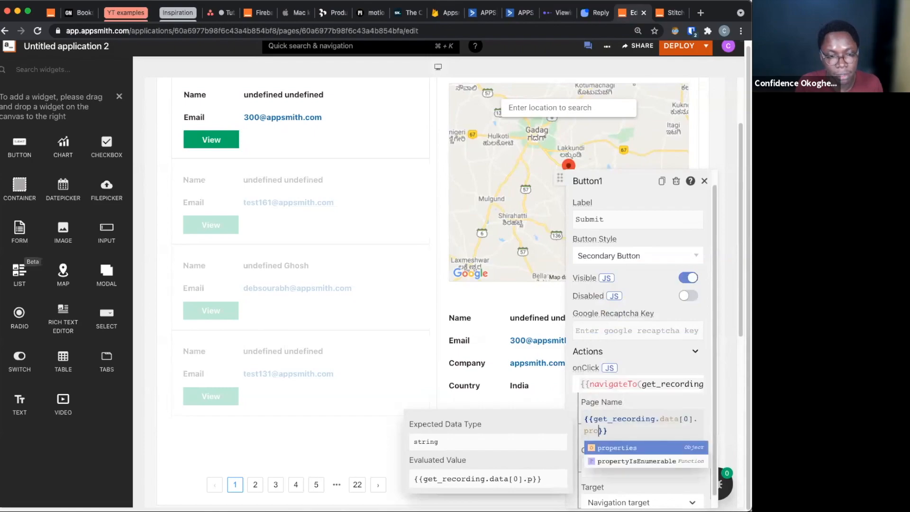
pyautogui.press('Return')
pyautogui.write('.s')
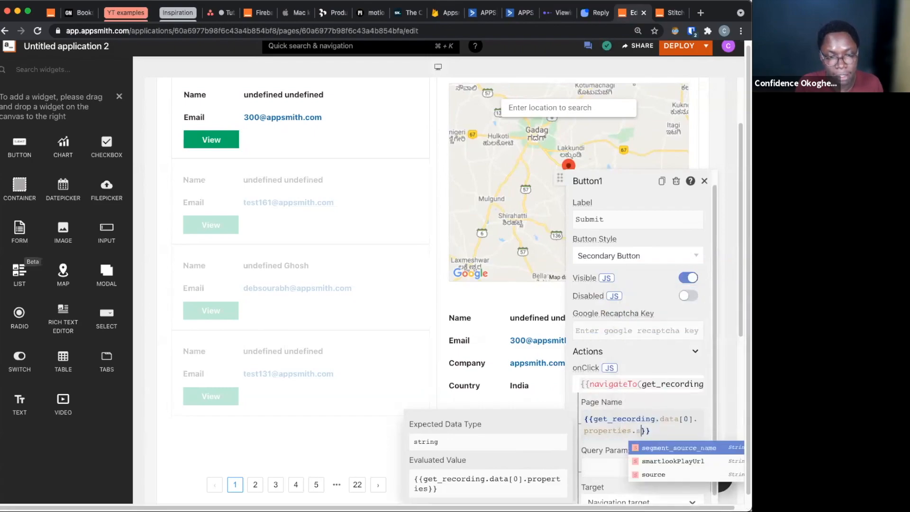
pyautogui.press('Down')
pyautogui.press('Return')
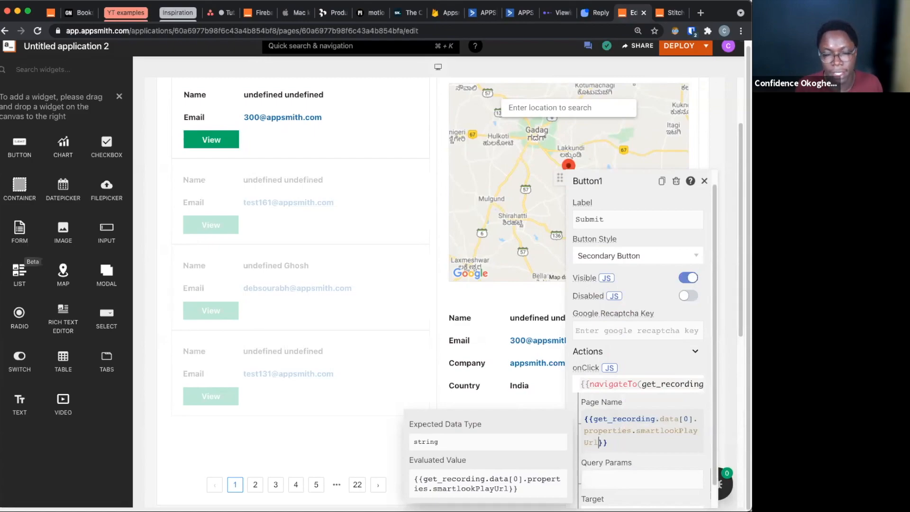
pyautogui.click(622, 481)
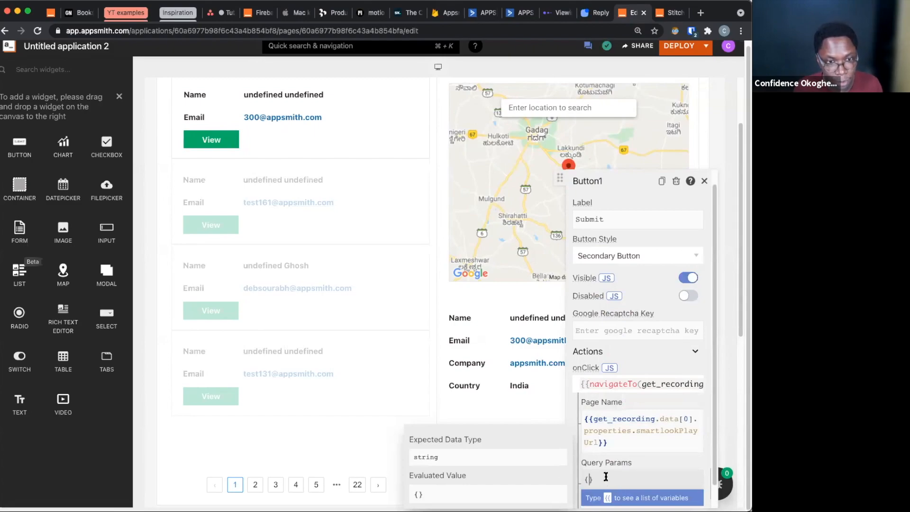
# Set the button's label to {{get_recording.isLoading? '': 'View Recording'}} and leave its properties
pyautogui.click(631, 227)
pyautogui.press('super+a')
pyautogui.press('BackSpace')
pyautogui.write('{{')
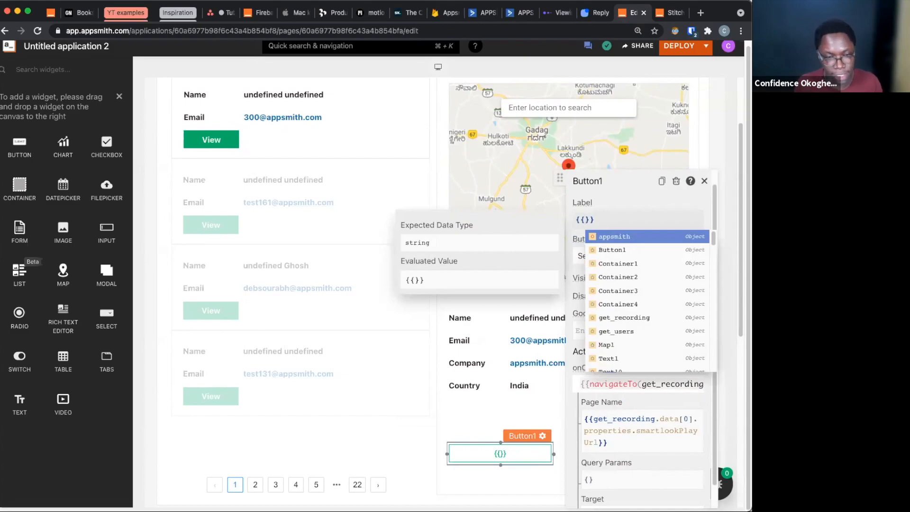
pyautogui.write('ge')
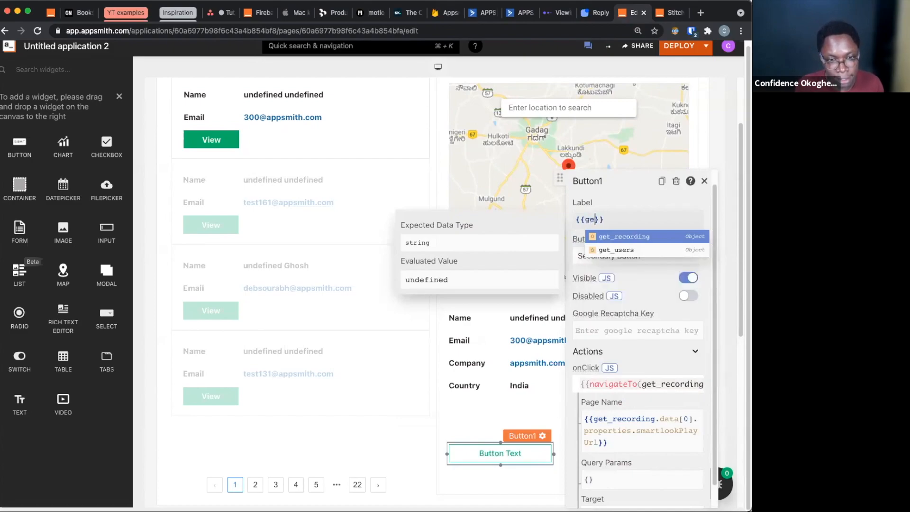
pyautogui.press('Return')
pyautogui.write('.')
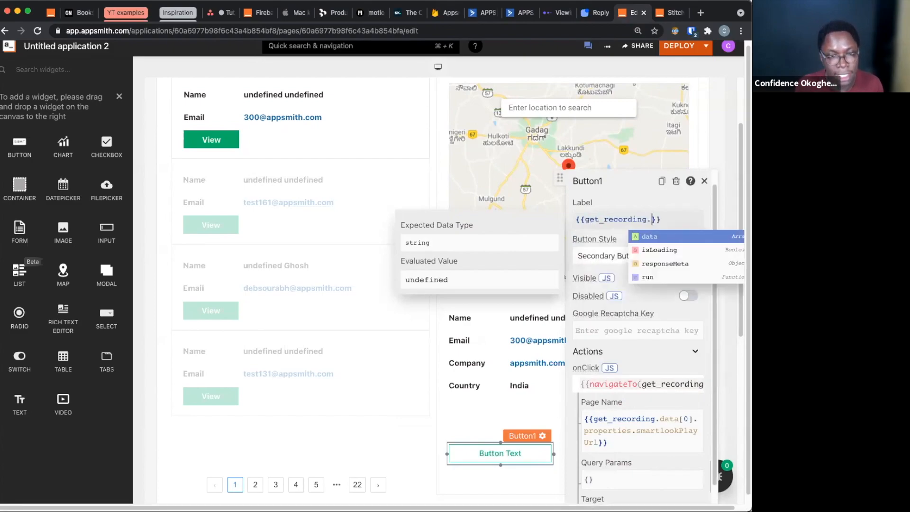
pyautogui.write('is')
pyautogui.press('Return')
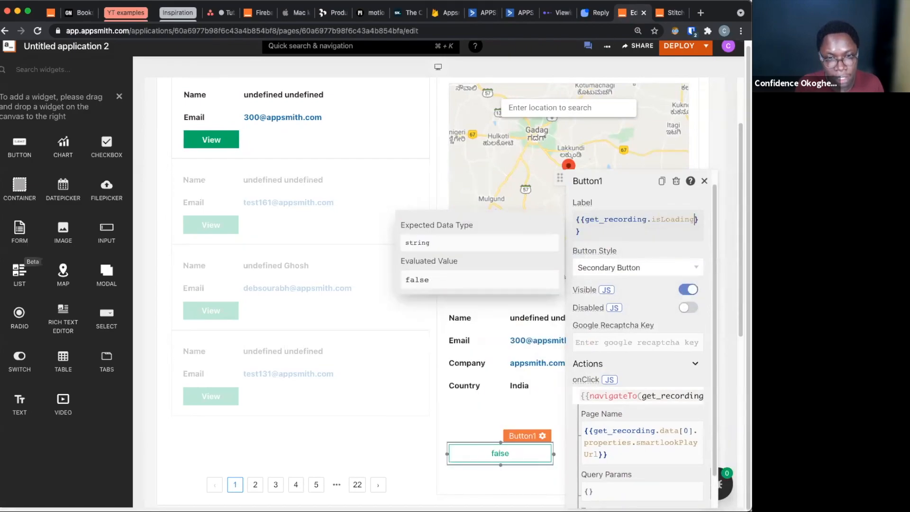
pyautogui.write('? ')
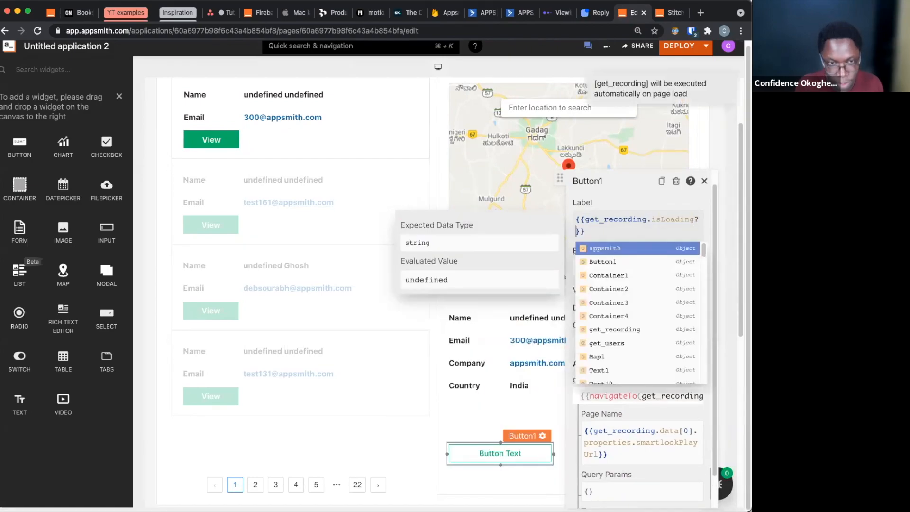
pyautogui.write("'")
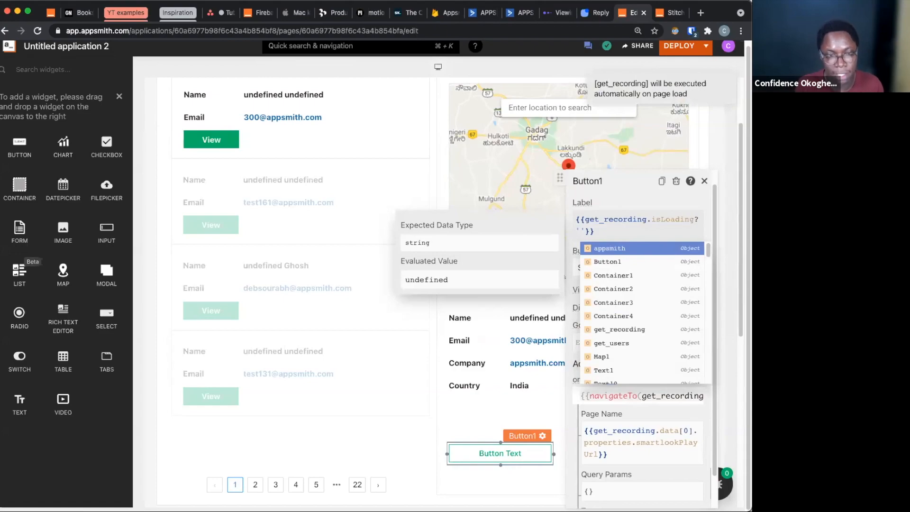
pyautogui.press('Right')
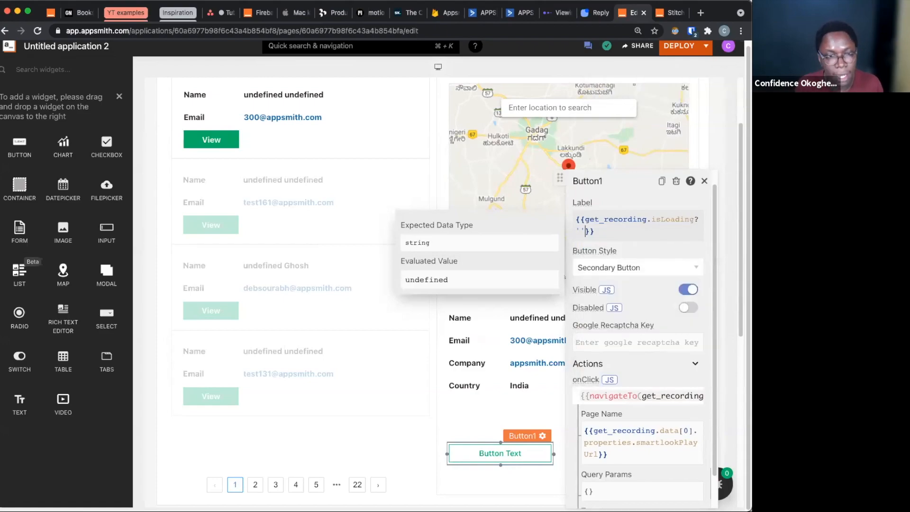
pyautogui.write(": '")
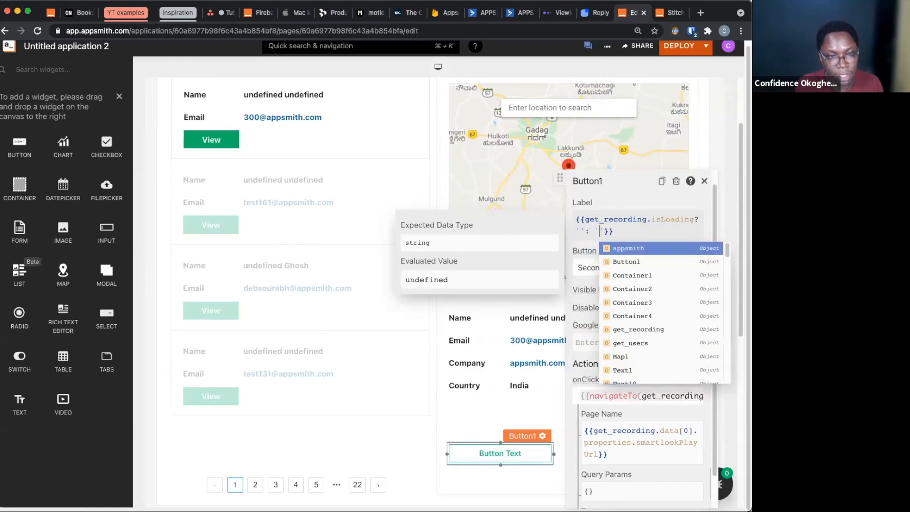
pyautogui.write('View ')
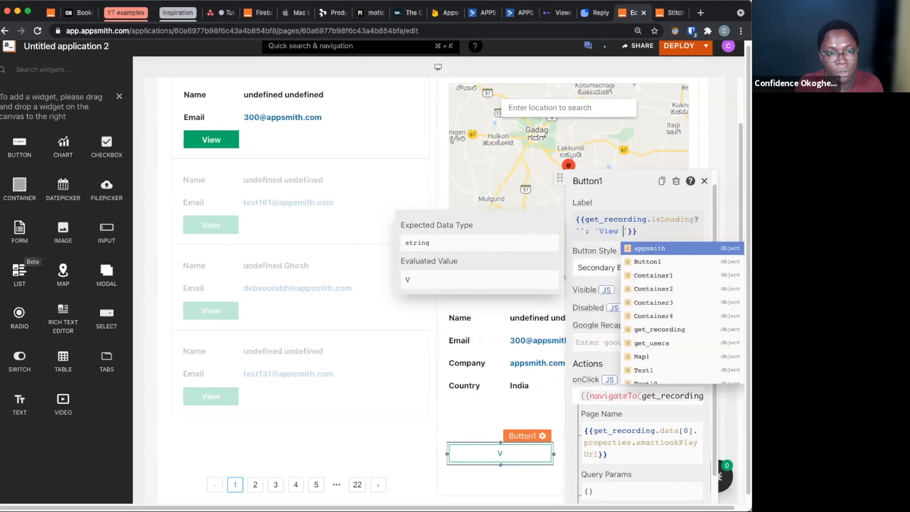
pyautogui.write('Recording')
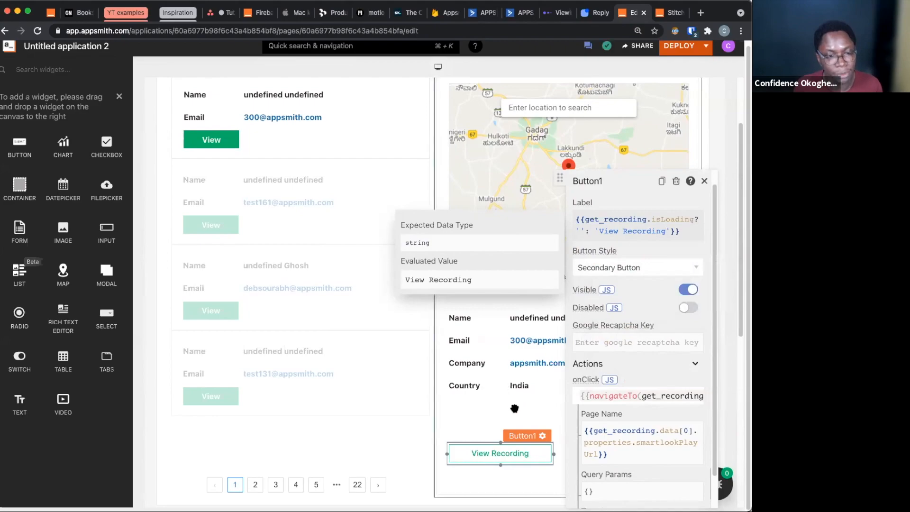
pyautogui.click(484, 426)
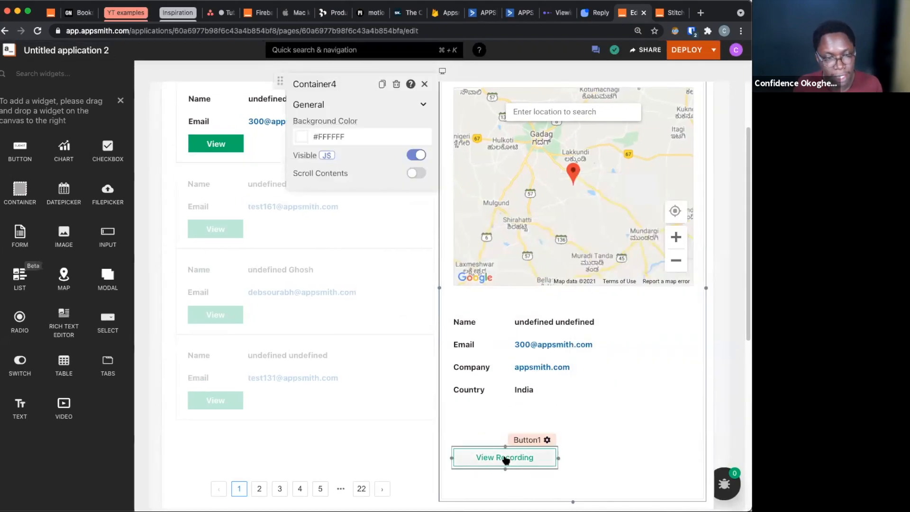
# Test the View Recording button by opening the selected user's Smartlook recording, and return to the dashboard editor
pyautogui.click(501, 454)
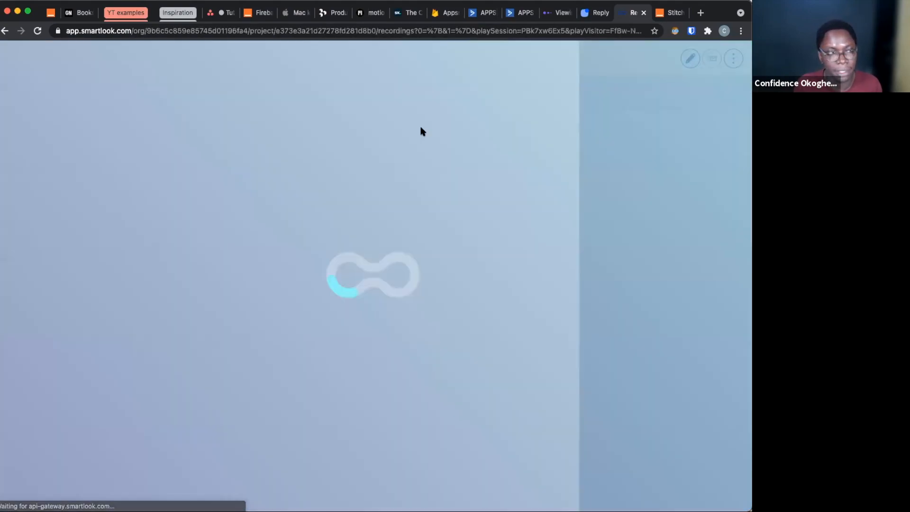
pyautogui.click(5, 31)
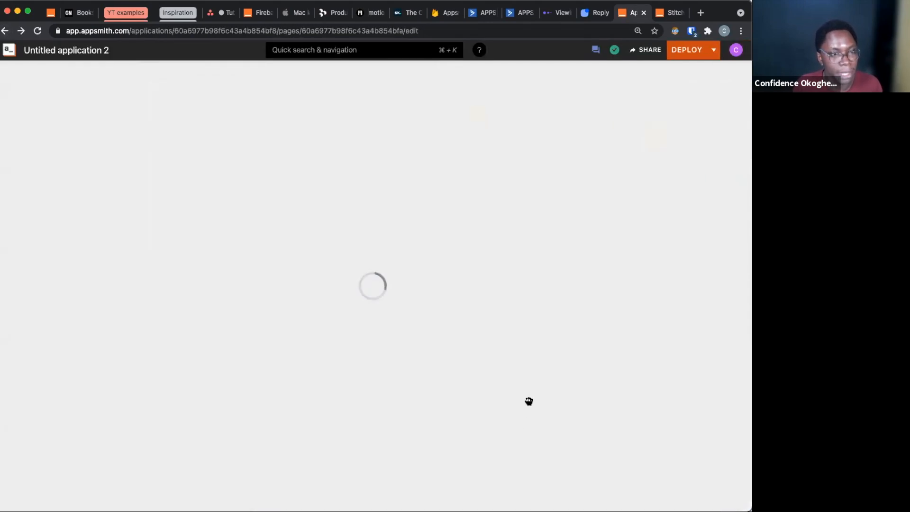
pyautogui.scroll(-4, 524, 401)
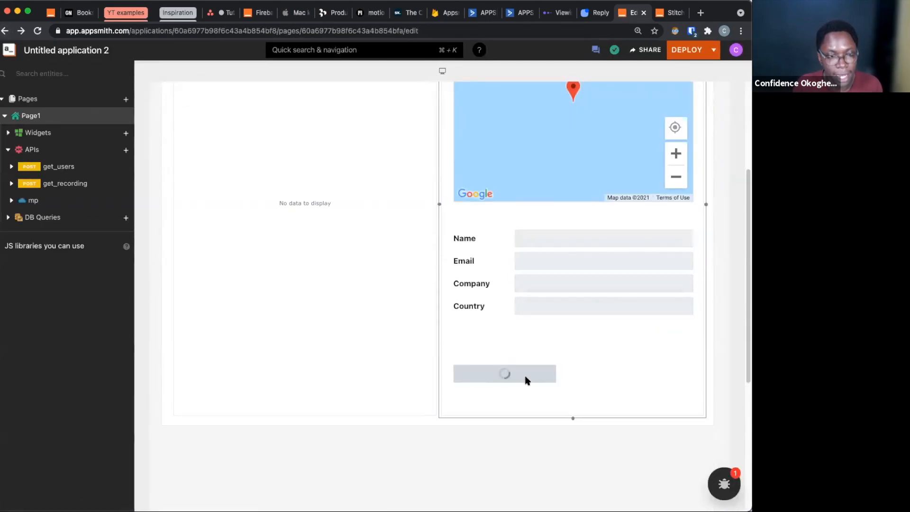
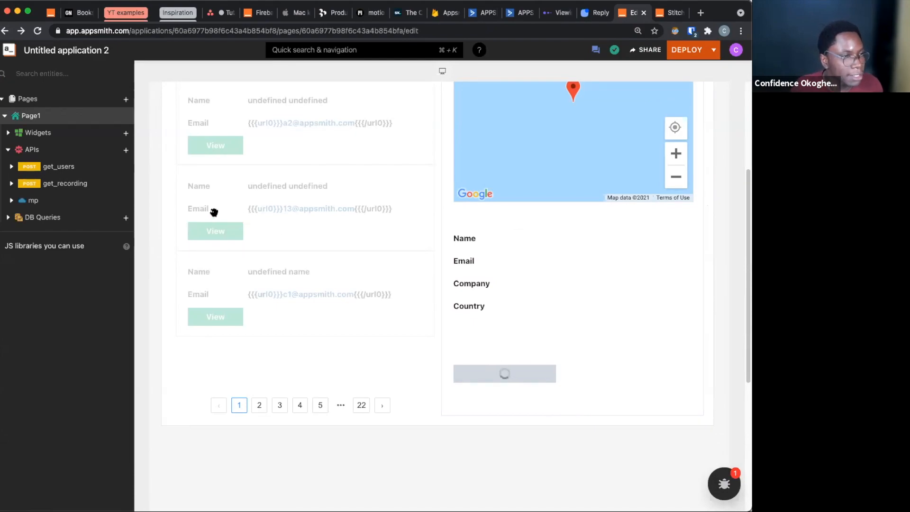
# Add a Modal widget to the page and close it to return to the dashboard canvas
pyautogui.click(127, 134)
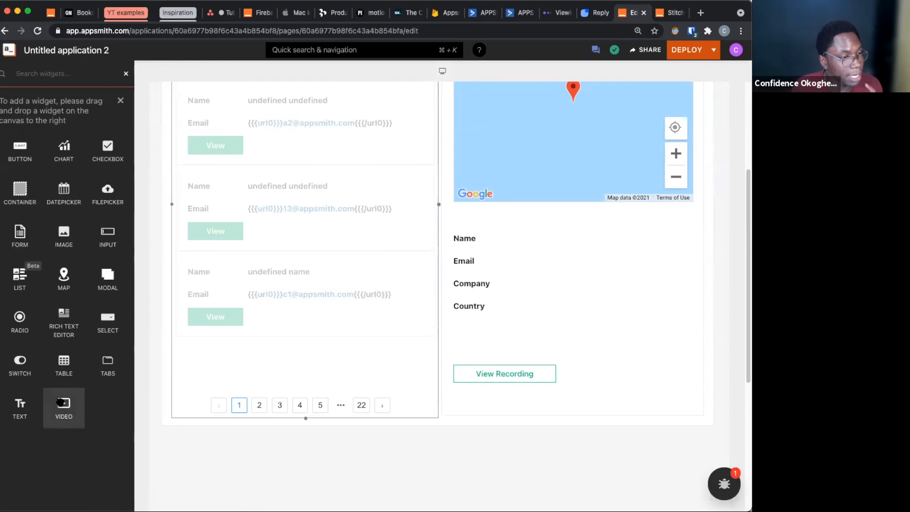
pyautogui.moveTo(102, 284); pyautogui.dragTo(335, 455)
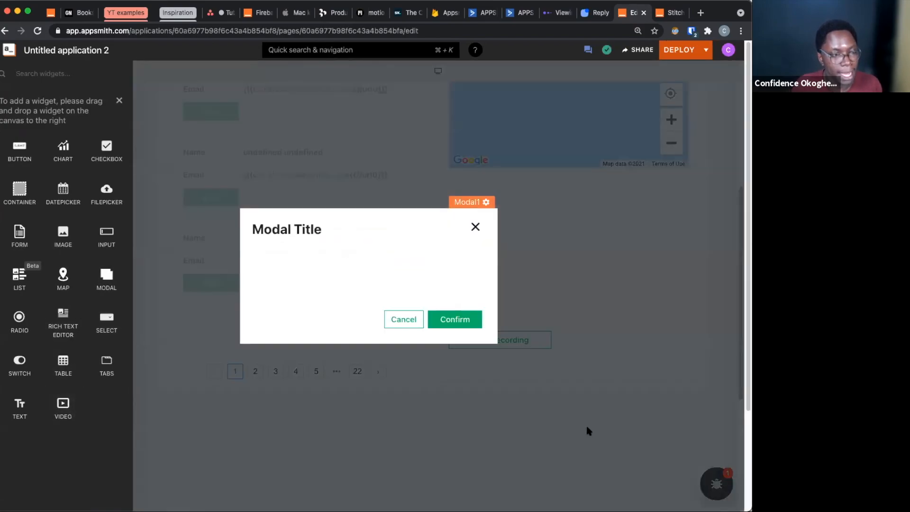
pyautogui.click(585, 426)
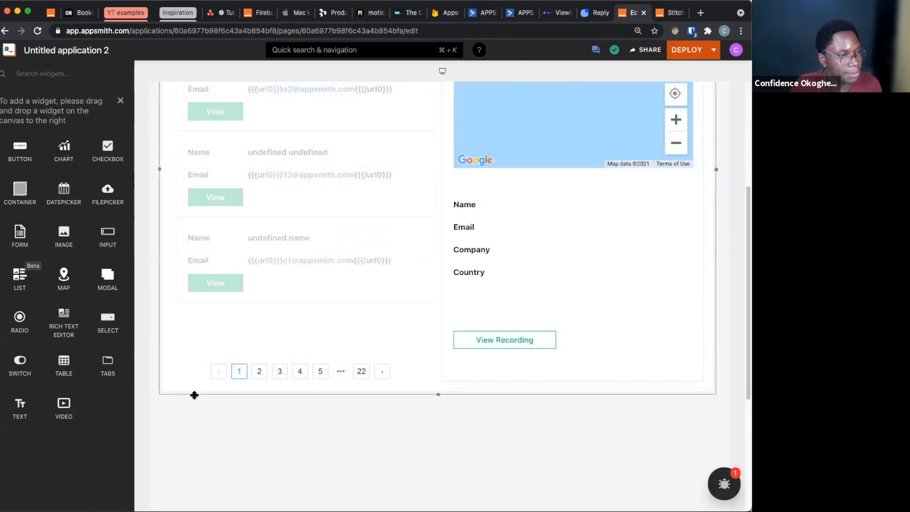
# Add a button beside View Recording in the details container and widen it to the container's inner edge
pyautogui.moveTo(20, 152); pyautogui.dragTo(645, 346)
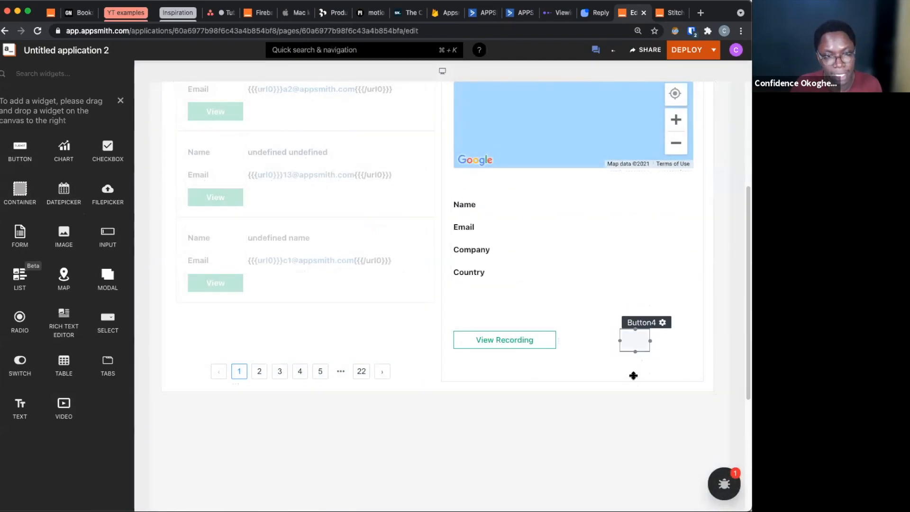
pyautogui.click(650, 343)
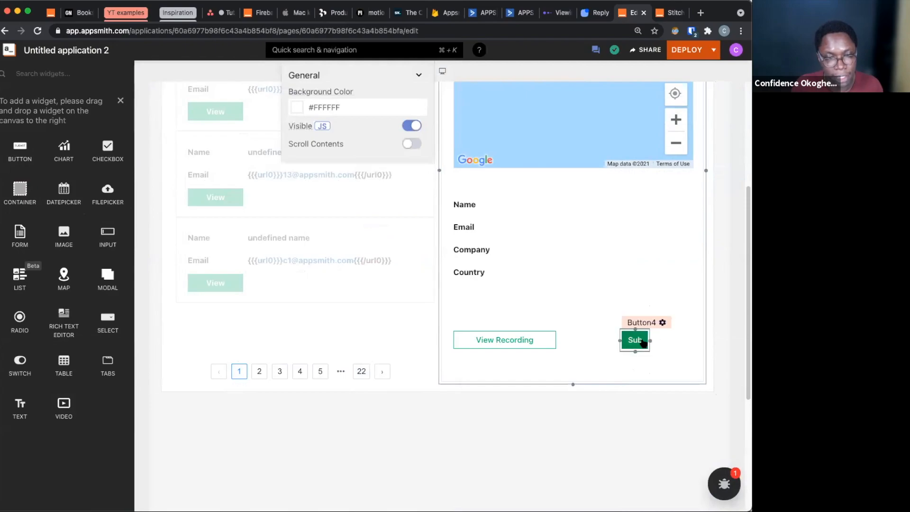
pyautogui.moveTo(649, 341); pyautogui.dragTo(694, 341)
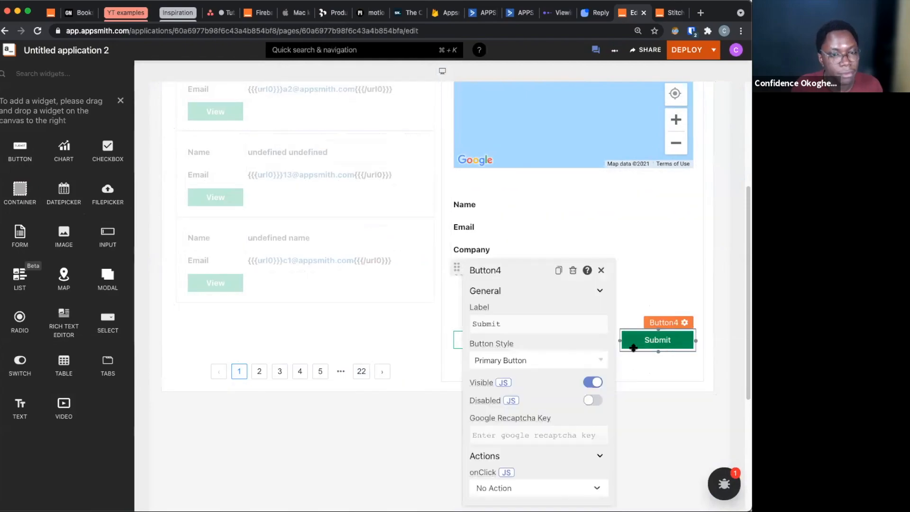
# Set the new button's label to Send Mail
pyautogui.click(542, 325)
pyautogui.press('super+a')
pyautogui.write('Send Mail')
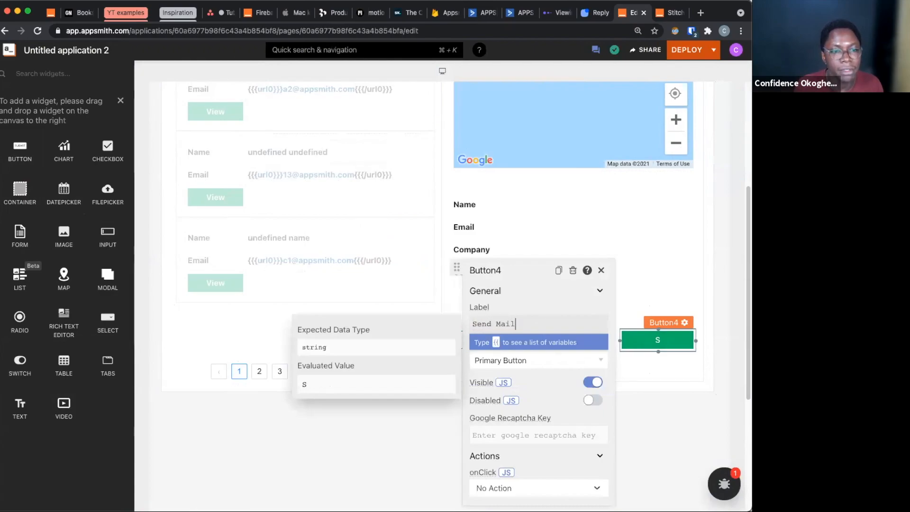
# Set the Send Mail button's onClick action to Open Modal with Modal1 as the modal name
pyautogui.click(521, 488)
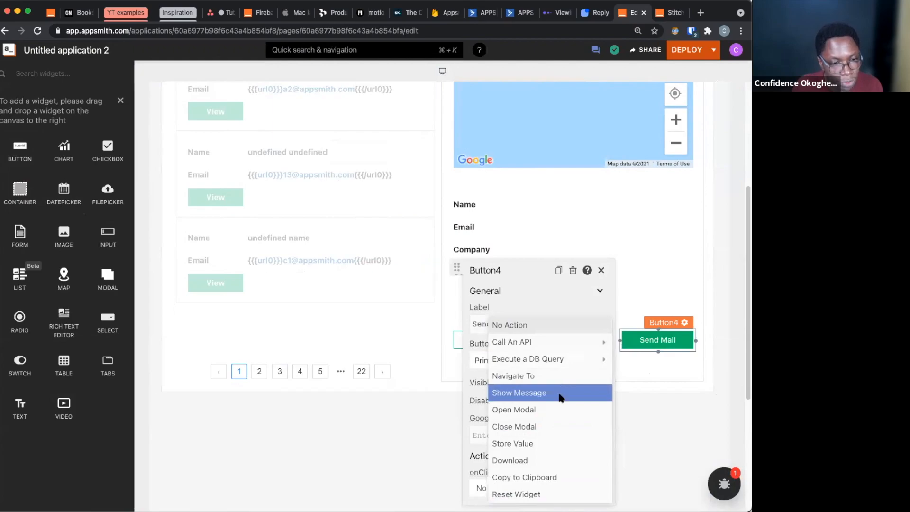
pyautogui.click(559, 409)
pyautogui.scroll(-1, 524, 468)
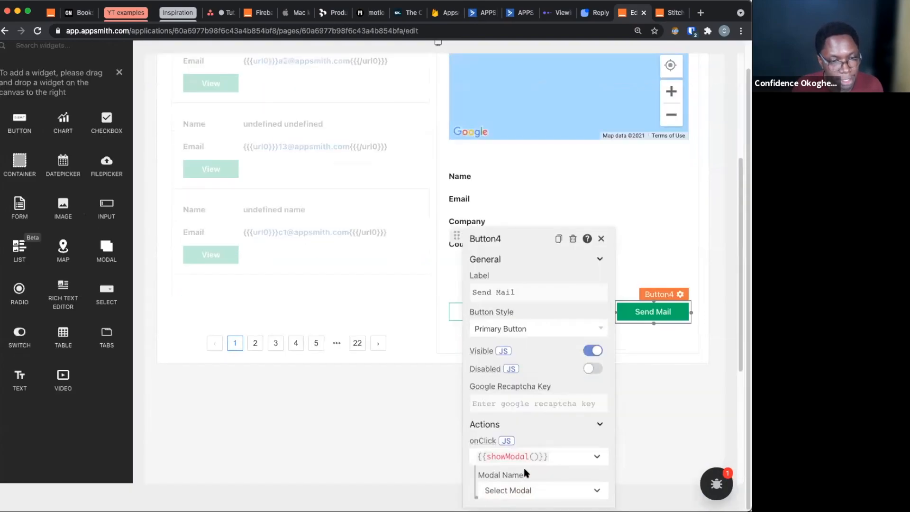
pyautogui.click(521, 491)
pyautogui.click(520, 496)
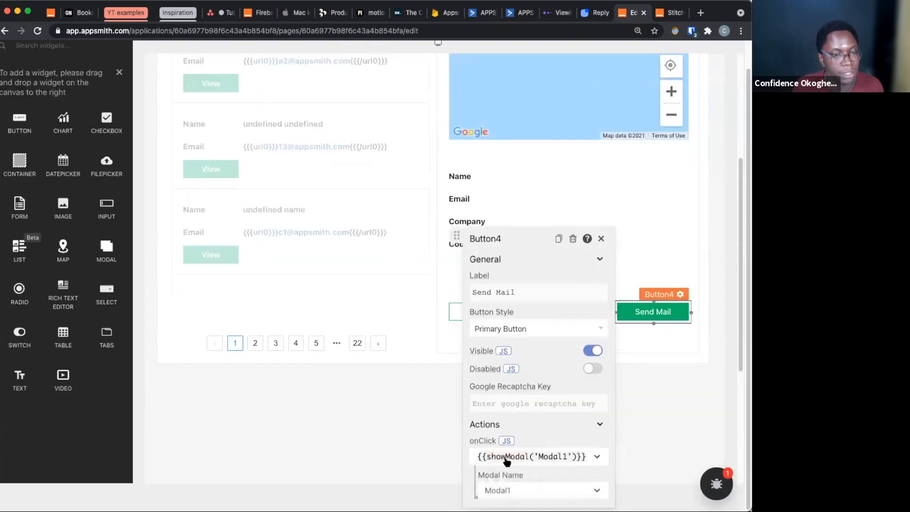
# Open the modal from the Send Mail button and turn off its Scroll Contents option
pyautogui.click(670, 396)
pyautogui.click(653, 338)
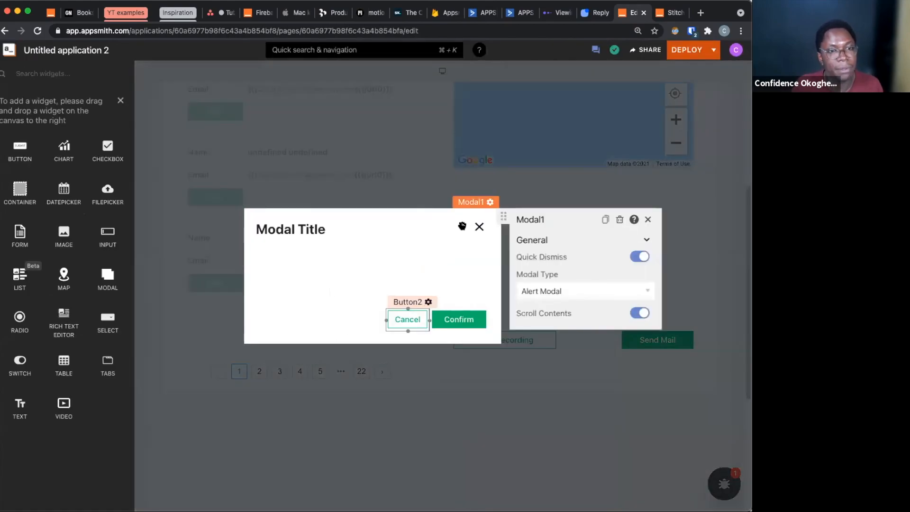
pyautogui.click(640, 314)
# Set the modal's title text to Send Mail
pyautogui.click(289, 234)
pyautogui.click(487, 251)
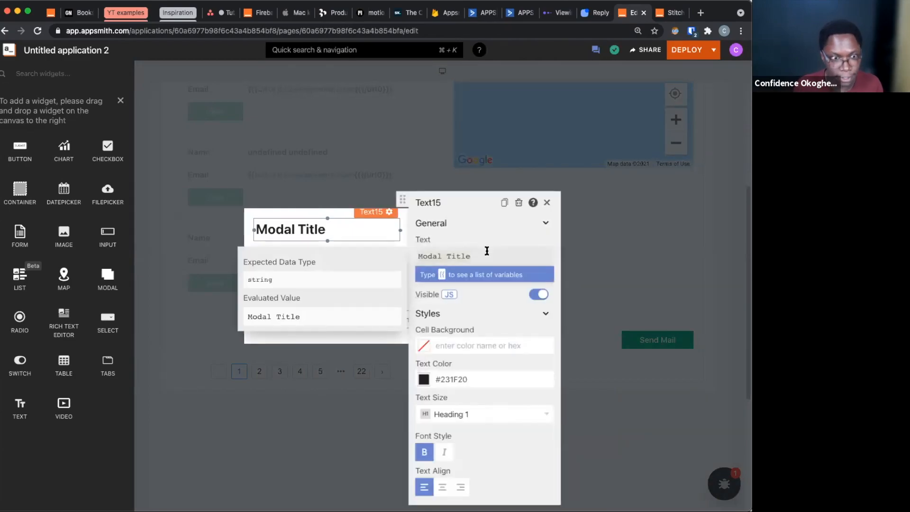
pyautogui.press('super+a')
pyautogui.write('Send Mail')
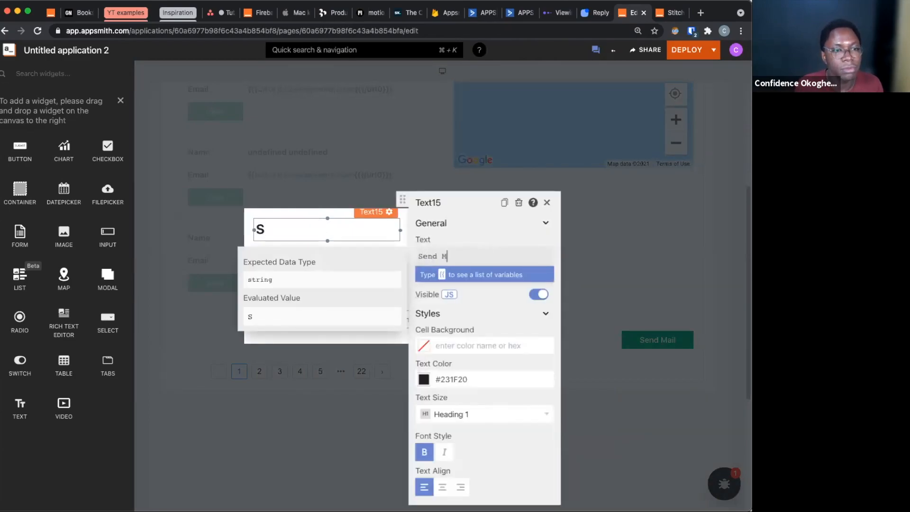
pyautogui.click(359, 331)
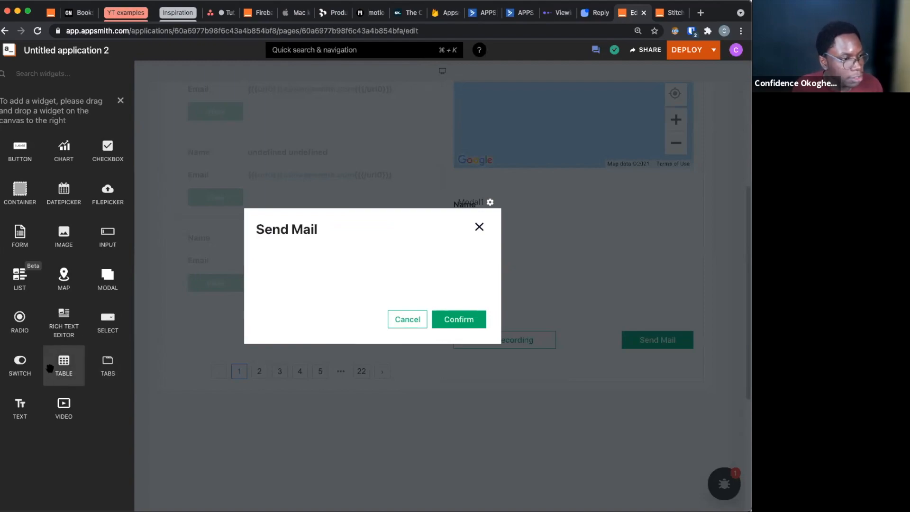
# Add three Text widgets stacked under the modal's title, aligned with it
pyautogui.moveTo(21, 410); pyautogui.dragTo(263, 262)
pyautogui.moveTo(19, 405); pyautogui.dragTo(271, 276)
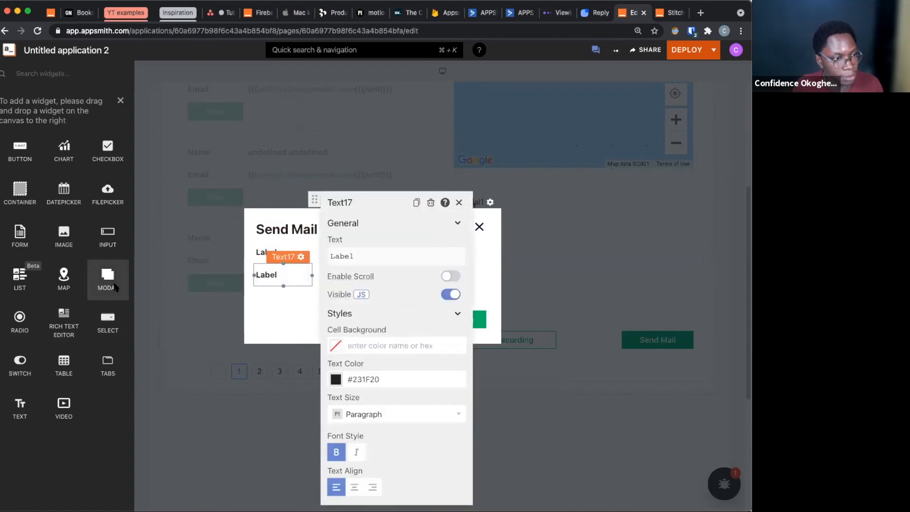
pyautogui.moveTo(20, 405); pyautogui.dragTo(266, 309)
# Add Input widgets beside the modal's three labels and align the third input with the two above it
pyautogui.moveTo(108, 239); pyautogui.dragTo(329, 283)
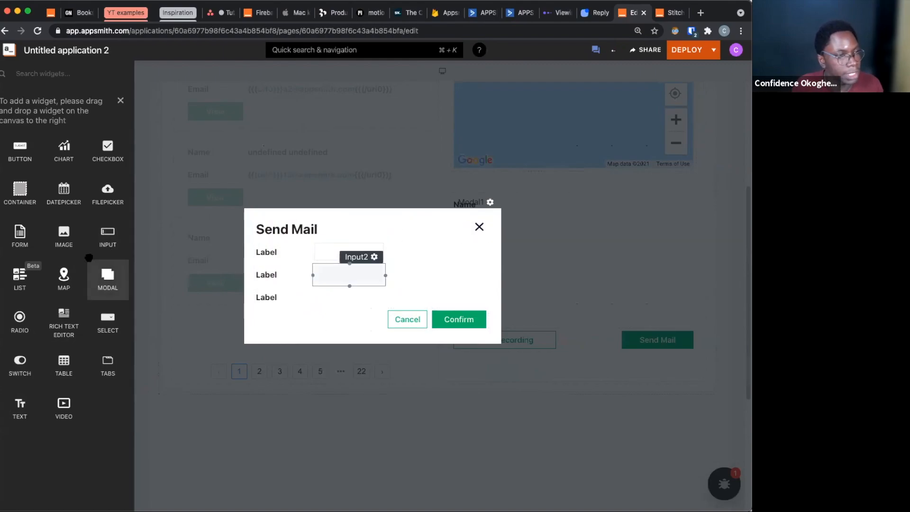
pyautogui.moveTo(104, 243); pyautogui.dragTo(282, 321)
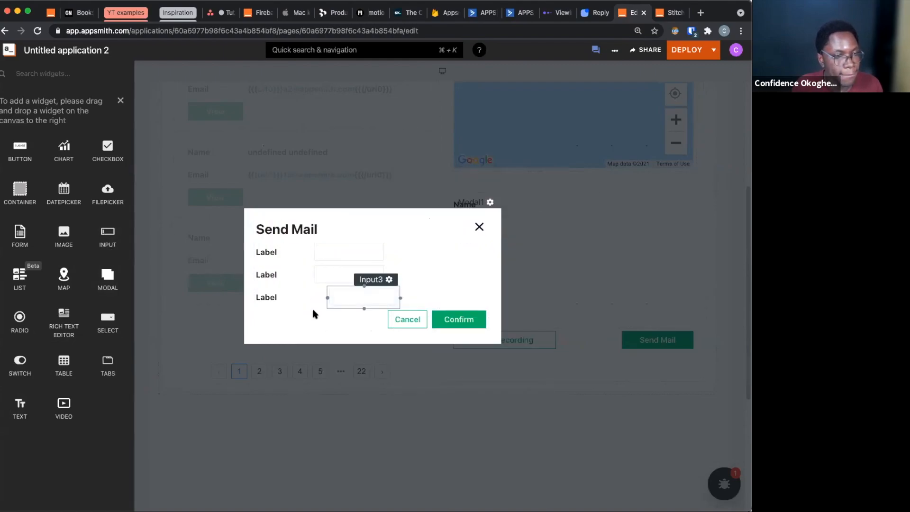
pyautogui.click(359, 279)
pyautogui.moveTo(361, 280); pyautogui.dragTo(295, 324)
pyautogui.click(294, 324)
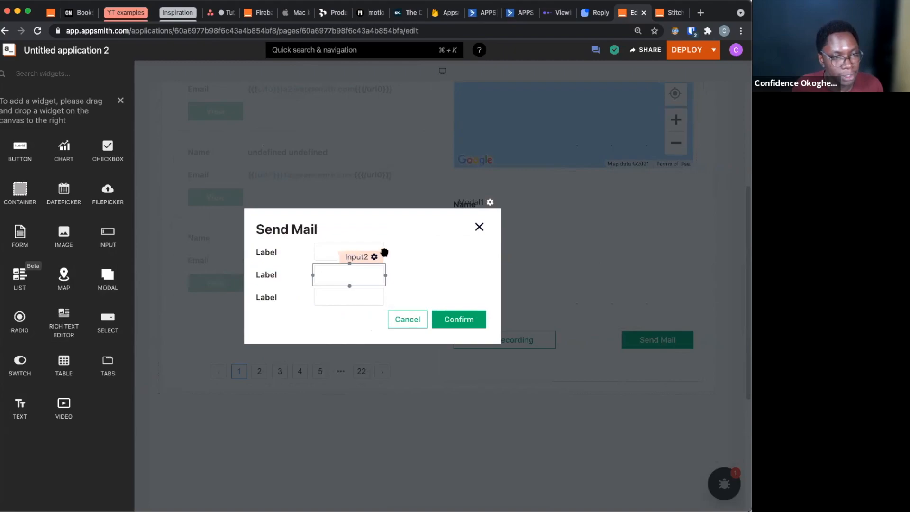
# Widen the modal's three input fields so they end in line with the close icon and Confirm button
pyautogui.moveTo(385, 253); pyautogui.dragTo(486, 260)
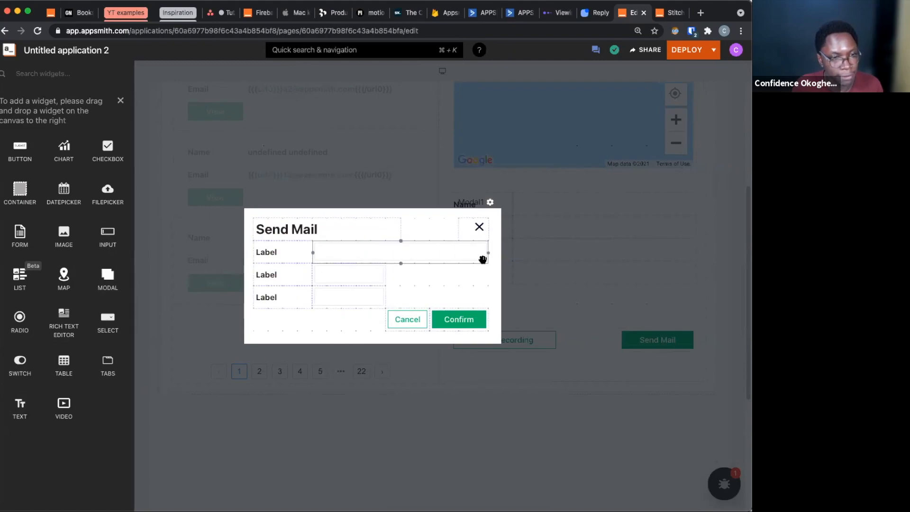
pyautogui.click(385, 275)
pyautogui.moveTo(385, 275); pyautogui.dragTo(489, 279)
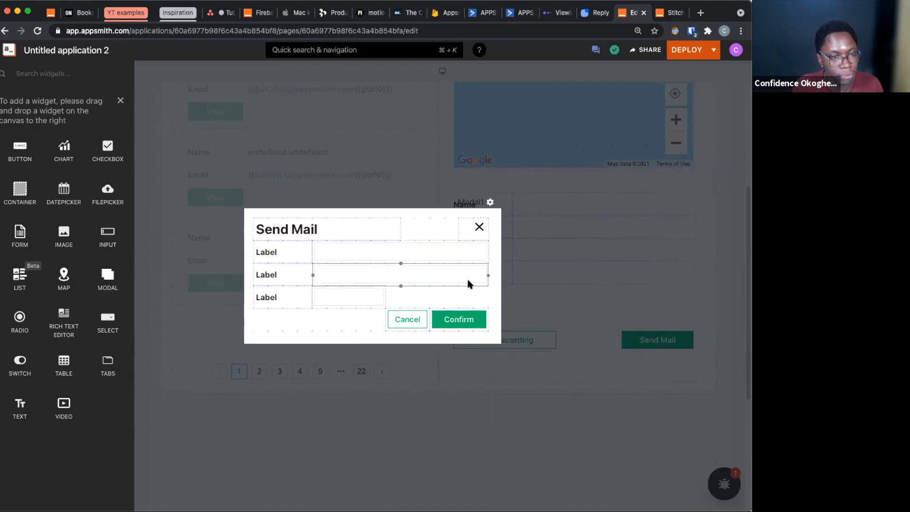
pyautogui.click(374, 298)
pyautogui.moveTo(384, 297); pyautogui.dragTo(498, 300)
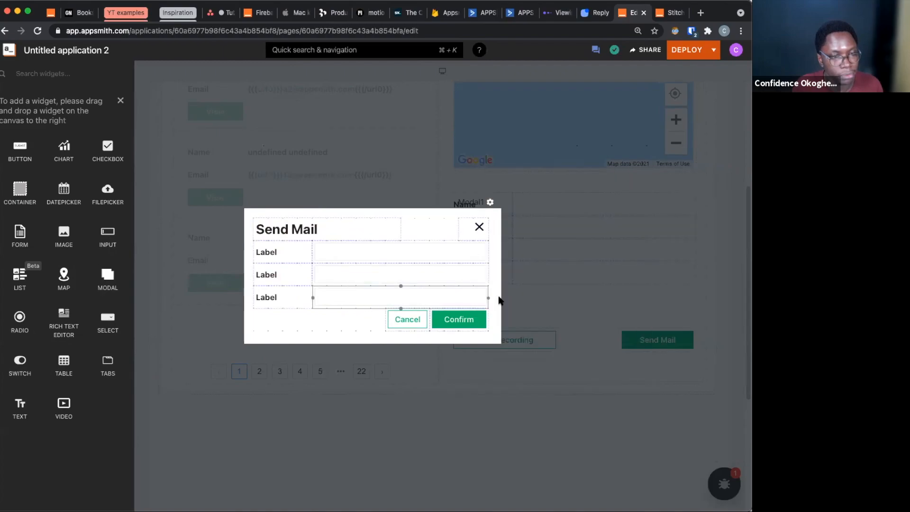
# Set the first label's text in the modal to Email
pyautogui.click(279, 252)
pyautogui.click(397, 258)
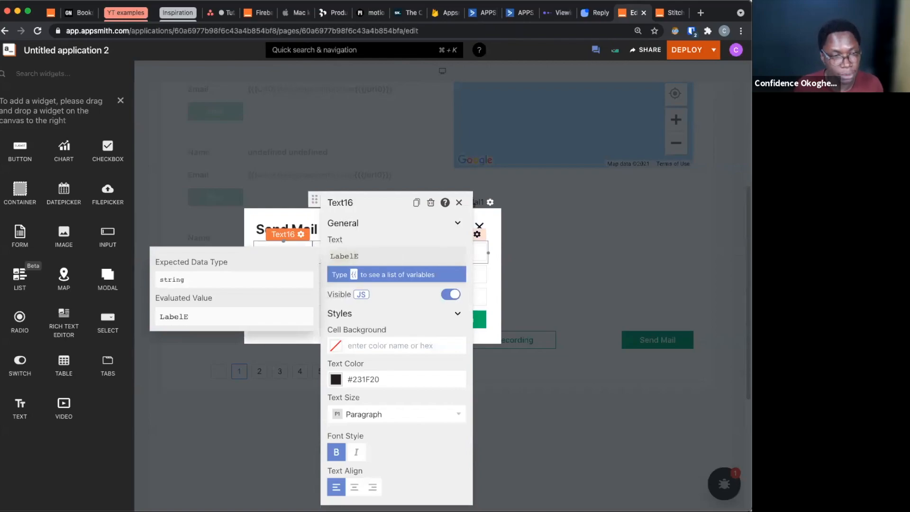
pyautogui.write('E')
pyautogui.hotkey('alt', 'BackSpace')
pyautogui.write('Emai')
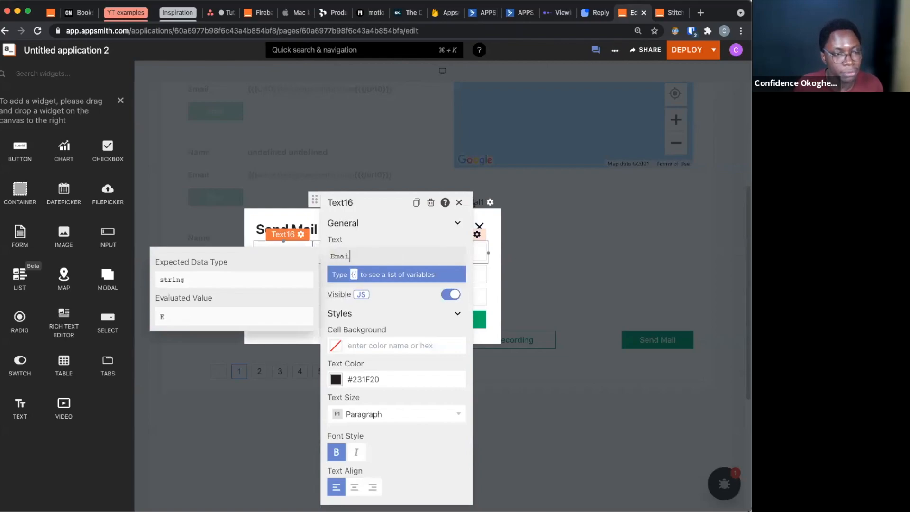
# Set the Email input's default text to {{users_list.selectedItem.email}} and disable the input
pyautogui.click(482, 250)
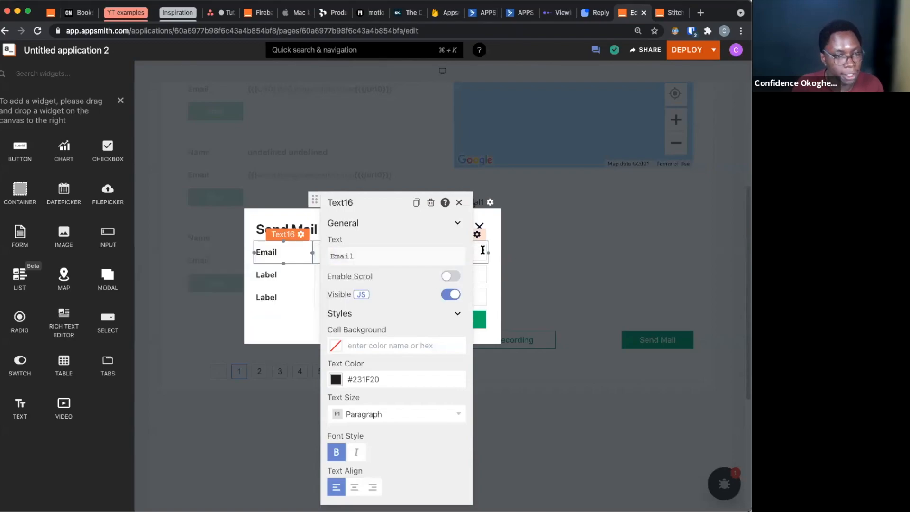
pyautogui.click(567, 270)
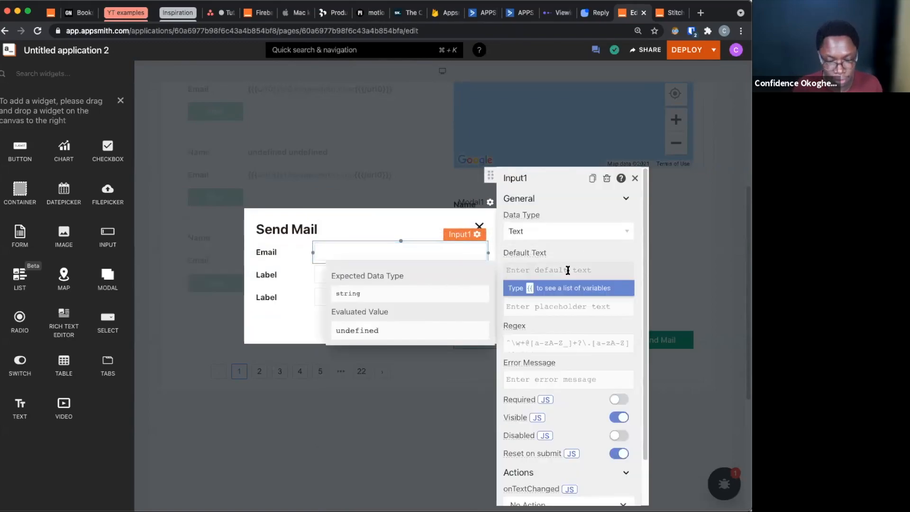
pyautogui.write('{{us')
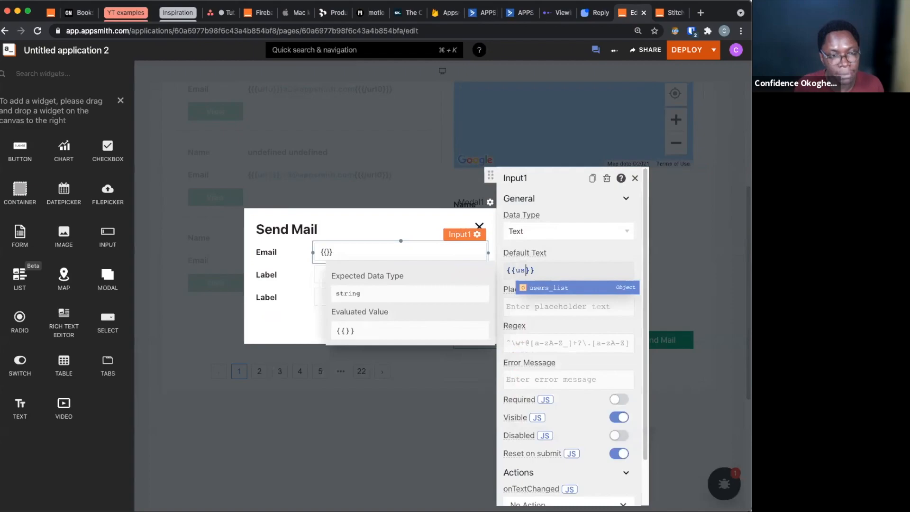
pyautogui.press('Return')
pyautogui.write('.selectedItem')
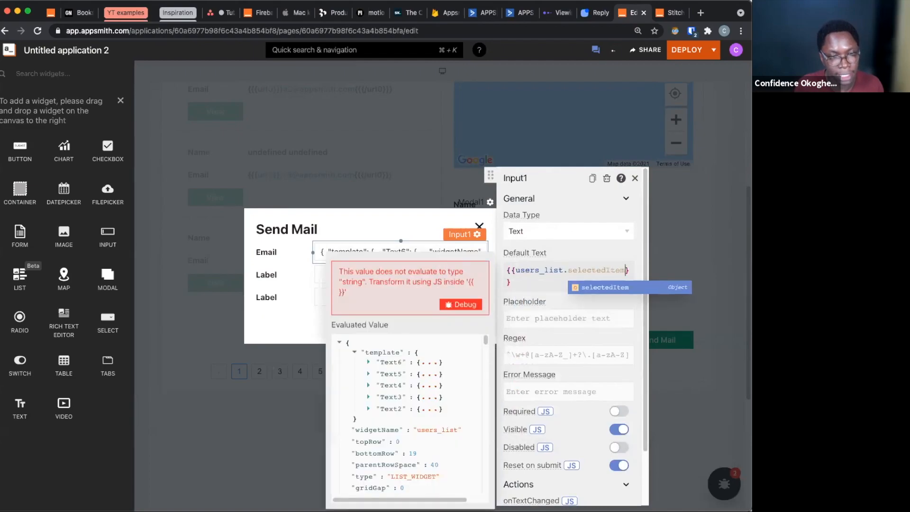
pyautogui.press('Return')
pyautogui.write('.')
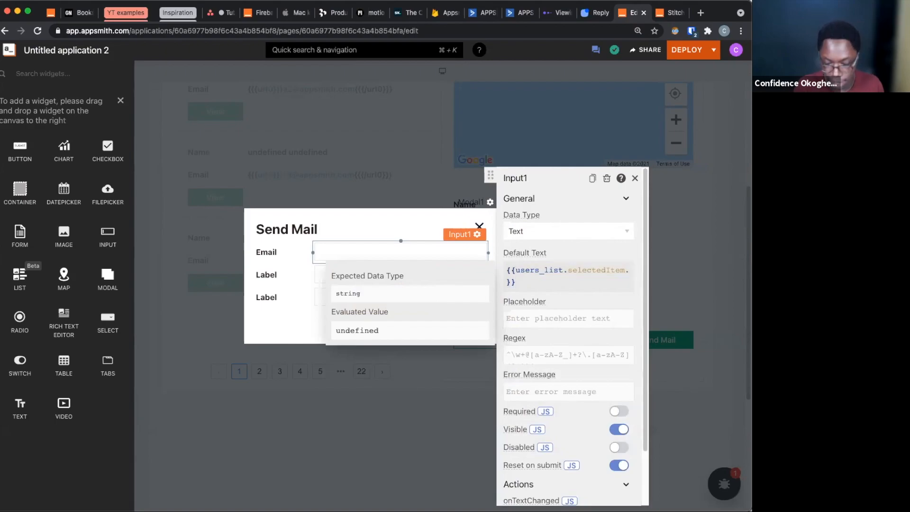
pyautogui.write('email')
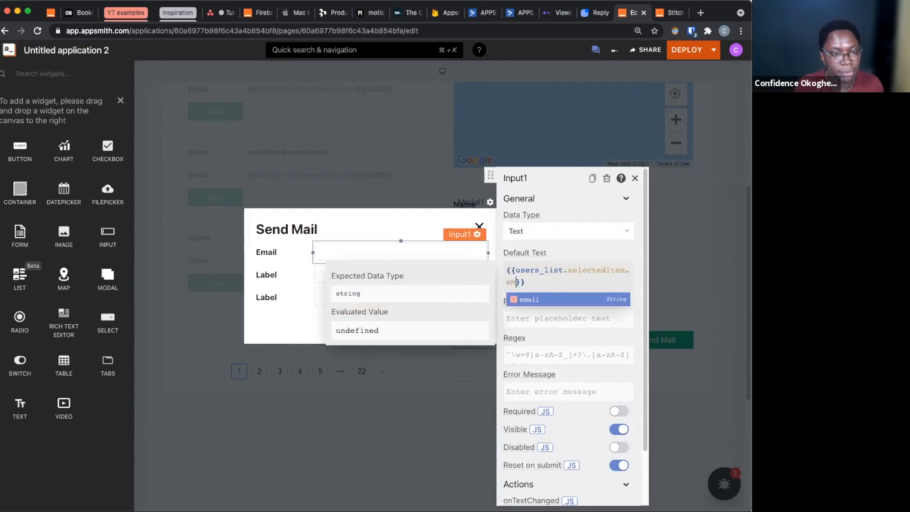
pyautogui.click(620, 447)
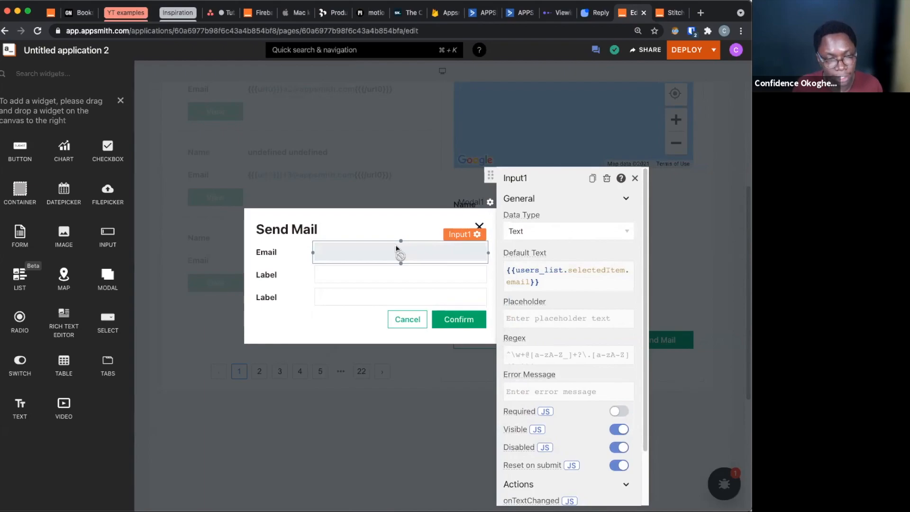
# Set the modal's second label text to First name and reopen the modal from the Send Mail button
pyautogui.click(348, 282)
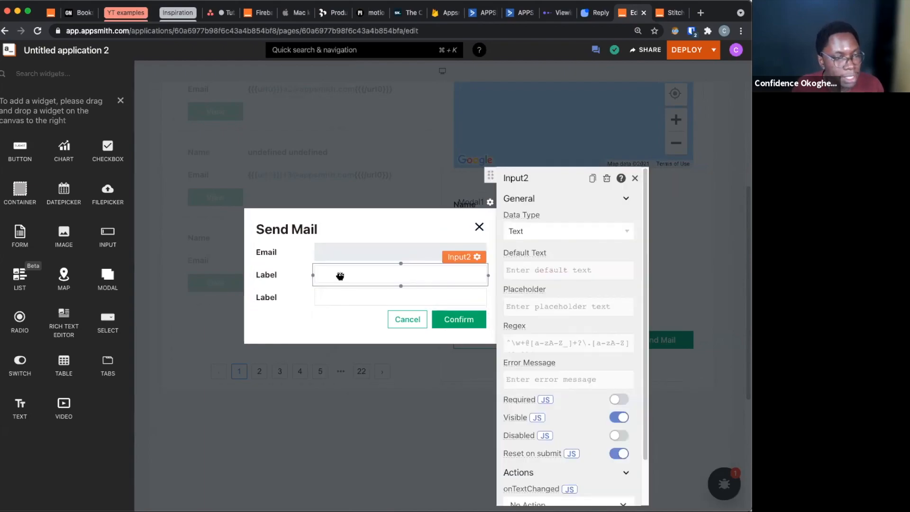
pyautogui.click(277, 275)
pyautogui.click(365, 259)
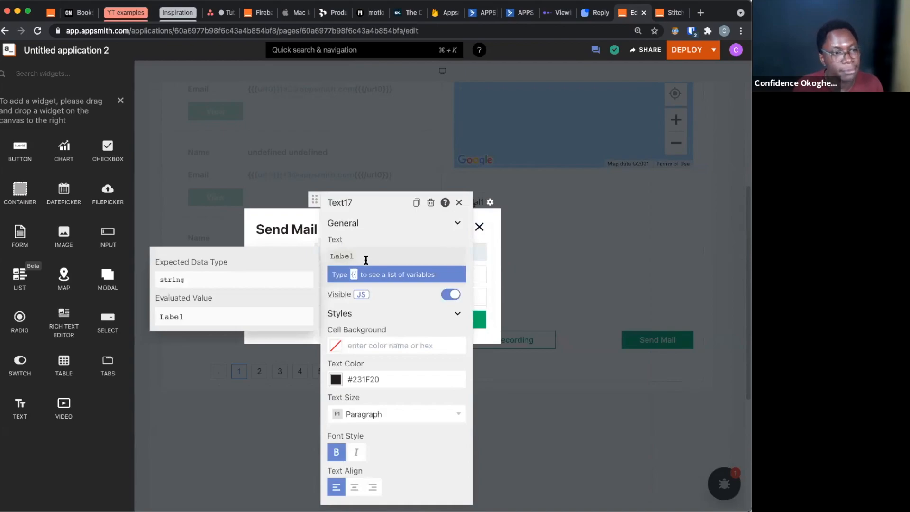
pyautogui.press('super+a')
pyautogui.write('Fir')
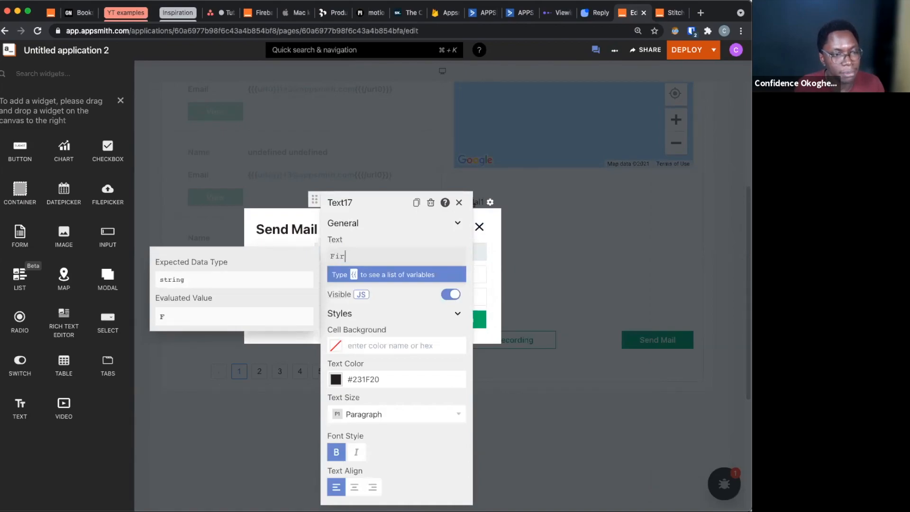
pyautogui.write('st name')
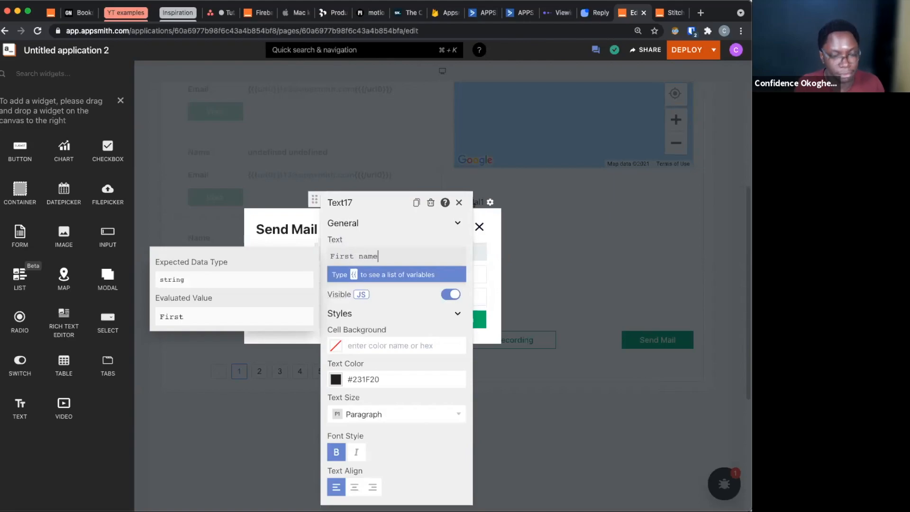
pyautogui.click(279, 343)
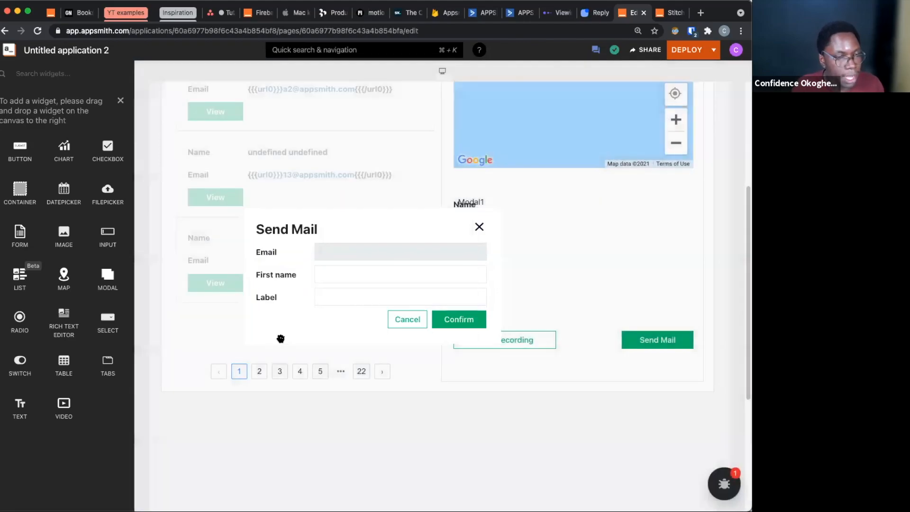
pyautogui.click(688, 341)
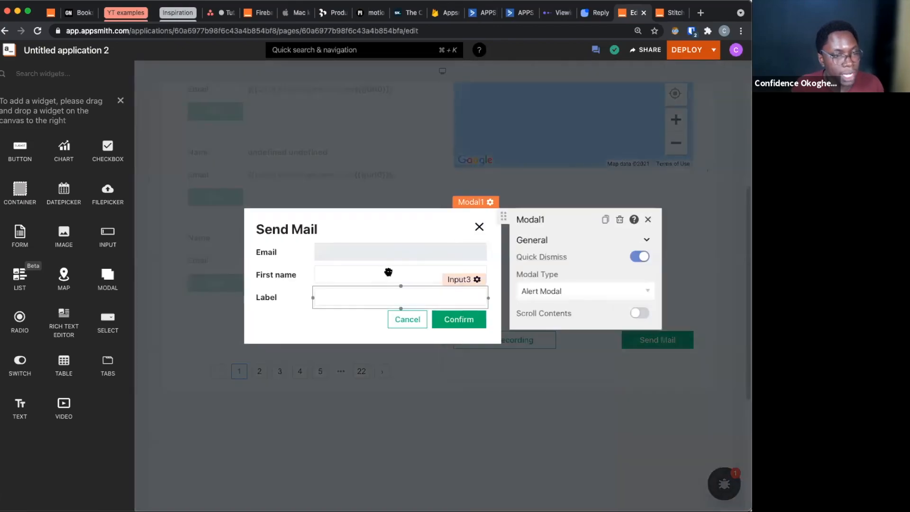
# Rename the First name input in the modal to fname_input
pyautogui.click(388, 273)
pyautogui.doubleClick(520, 178)
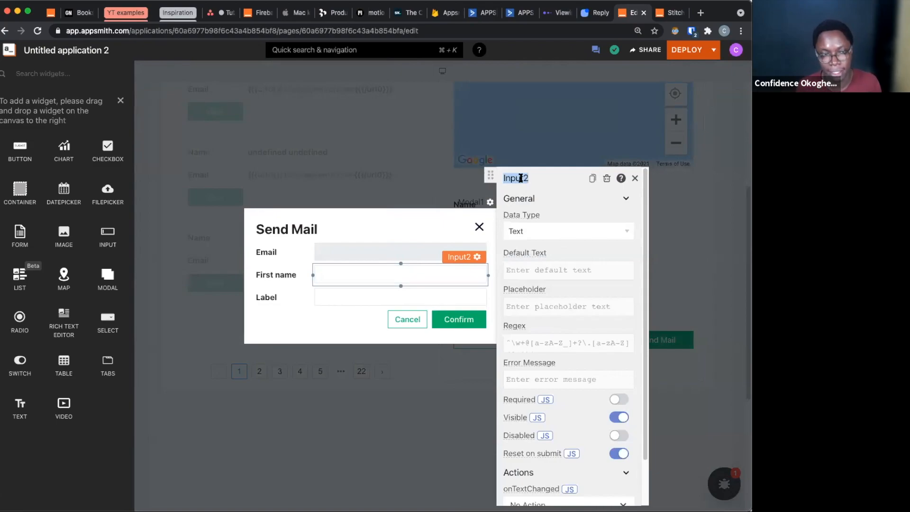
pyautogui.write('fname_i')
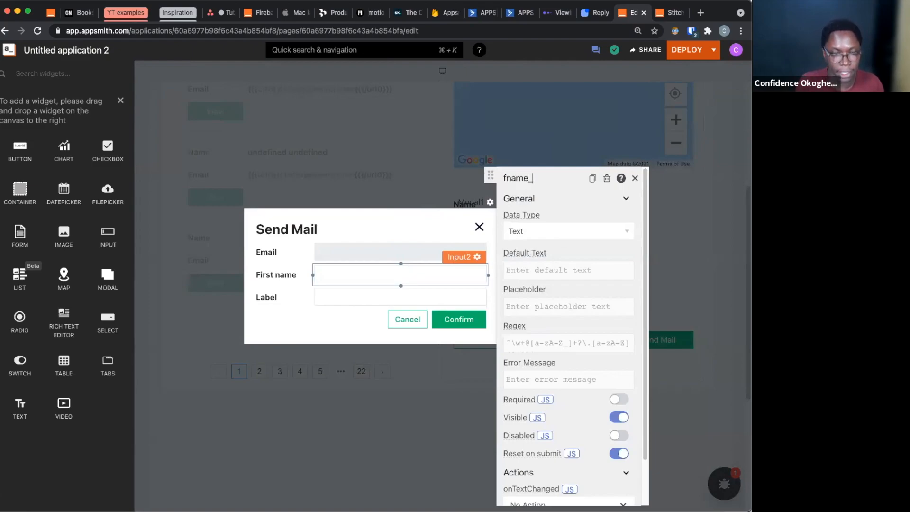
# Set the First name input's default text to {{users_list.selectedItem.first_name}}
pyautogui.click(547, 268)
pyautogui.write('{')
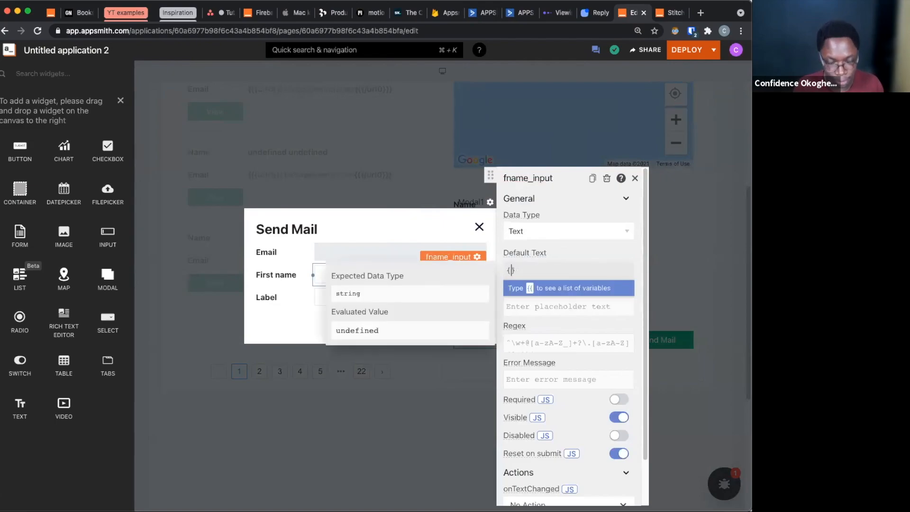
pyautogui.press('BackSpace')
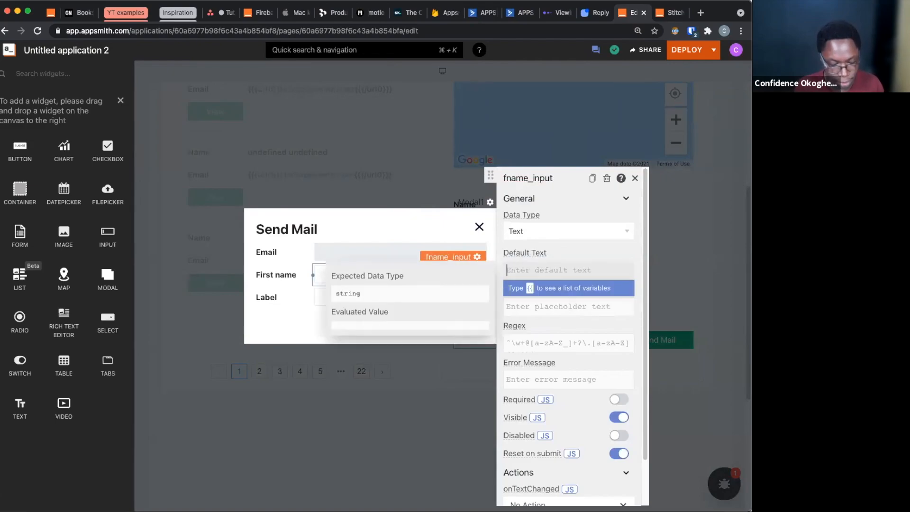
pyautogui.write('{{users_list.selectedItem.}}')
pyautogui.press('Left')
pyautogui.press('Left')
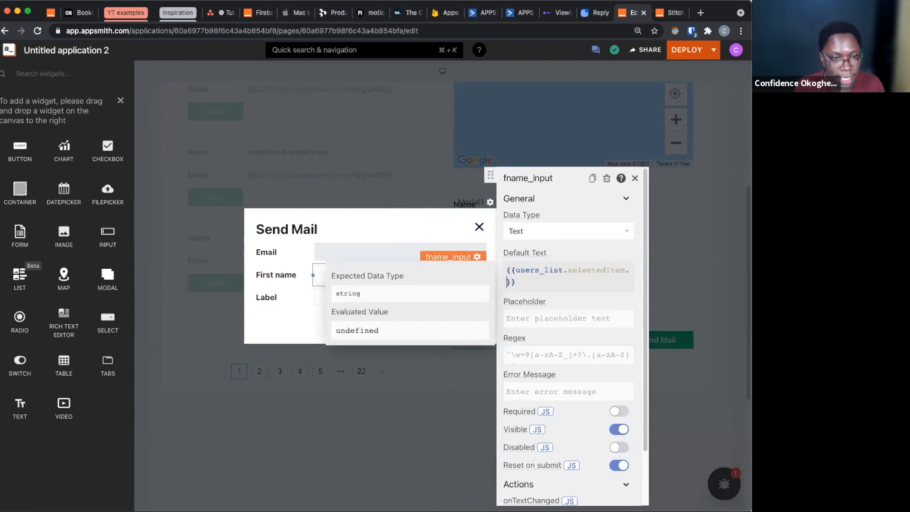
pyautogui.write('fi')
pyautogui.press('Return')
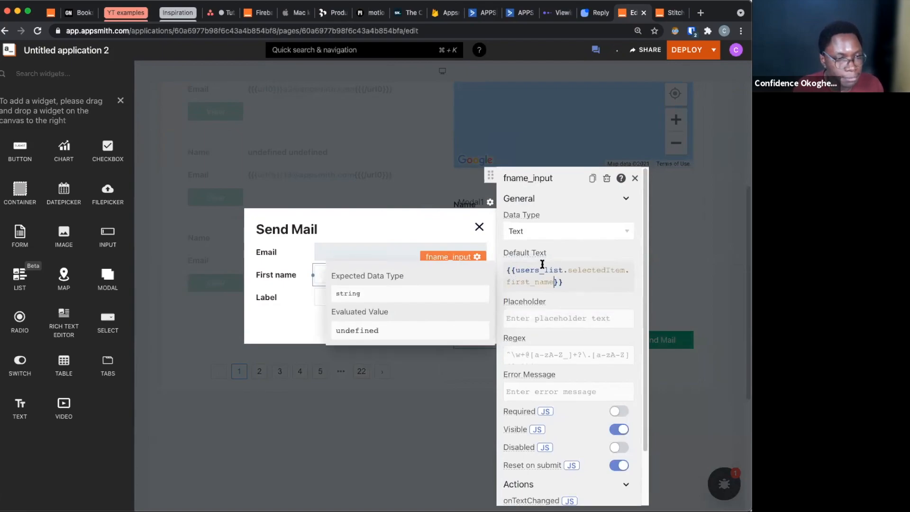
# Set the modal's third label text to Last name
pyautogui.click(271, 293)
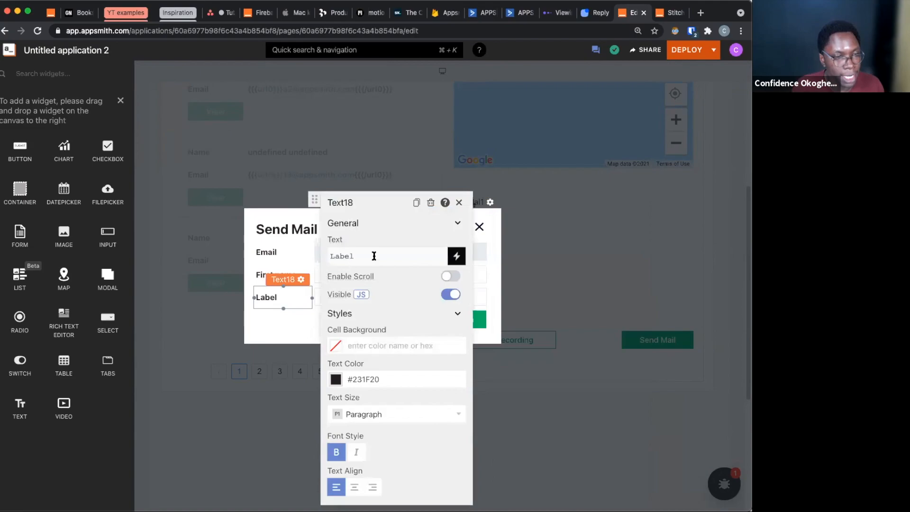
pyautogui.click(374, 256)
pyautogui.press('BackSpace')
pyautogui.press('BackSpace')
pyautogui.press('BackSpace')
pyautogui.press('BackSpace')
pyautogui.press('BackSpace')
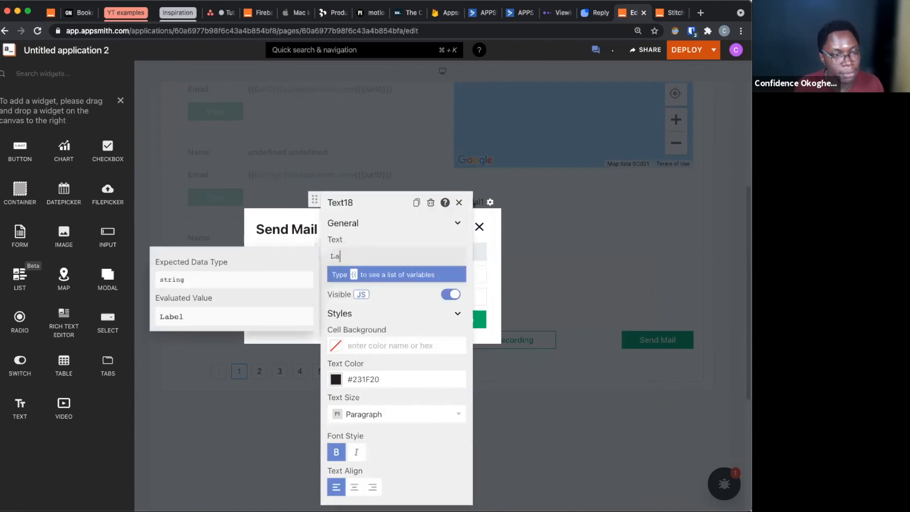
pyautogui.write('Last name')
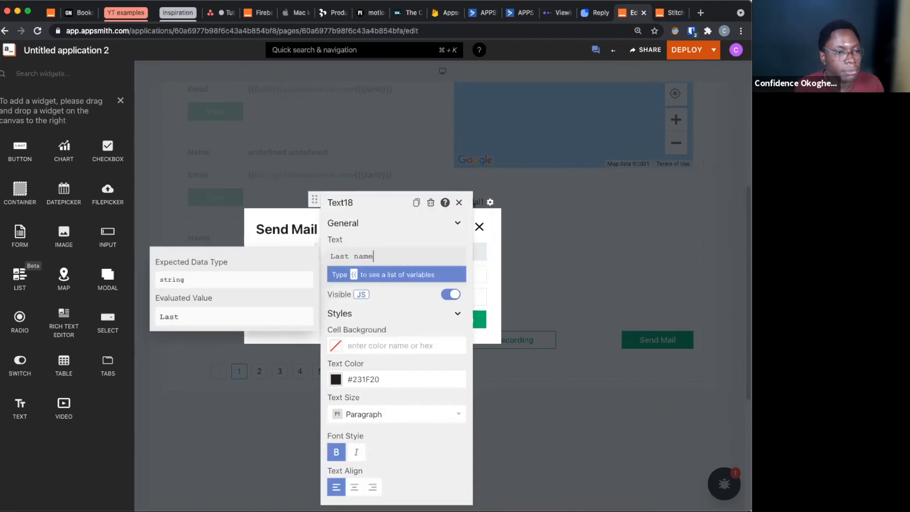
pyautogui.click(279, 339)
# Rename the Last name input in the modal to lname_input
pyautogui.click(383, 294)
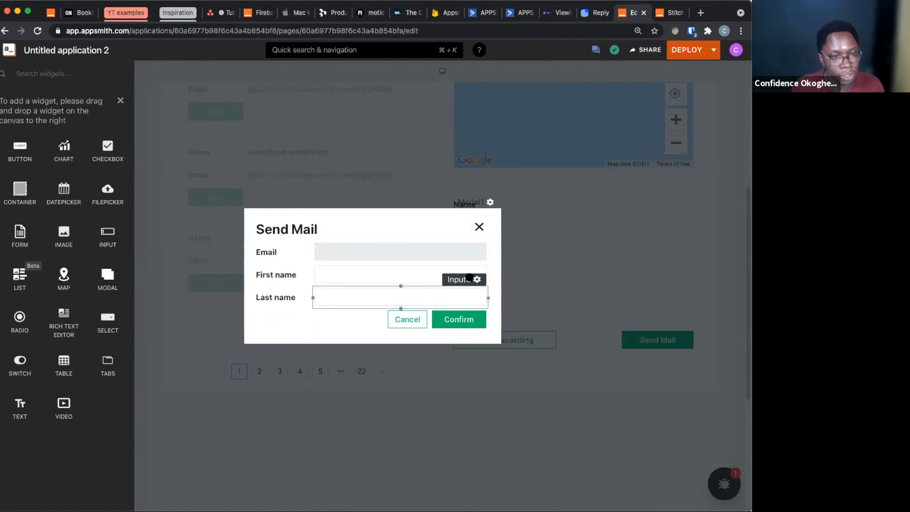
pyautogui.click(469, 277)
pyautogui.click(520, 176)
pyautogui.write('Iname')
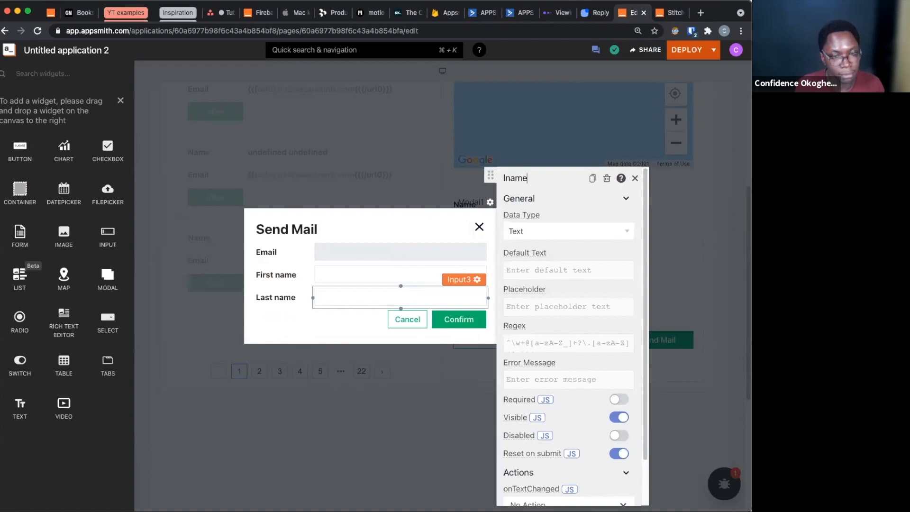
pyautogui.write('_input')
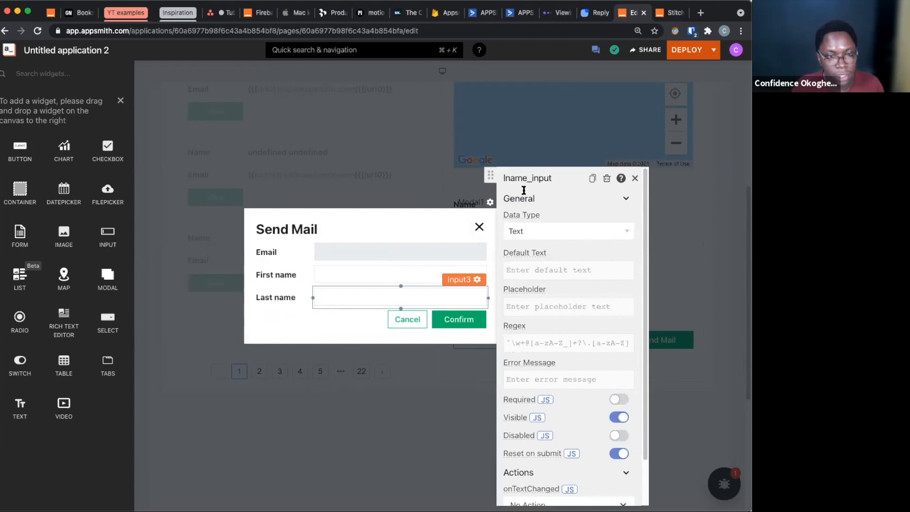
# Set the Last name input's default text to {{users_list.selectedItem.last_name}}
pyautogui.click(557, 262)
pyautogui.write('{{users_list.selectedItem.}}')
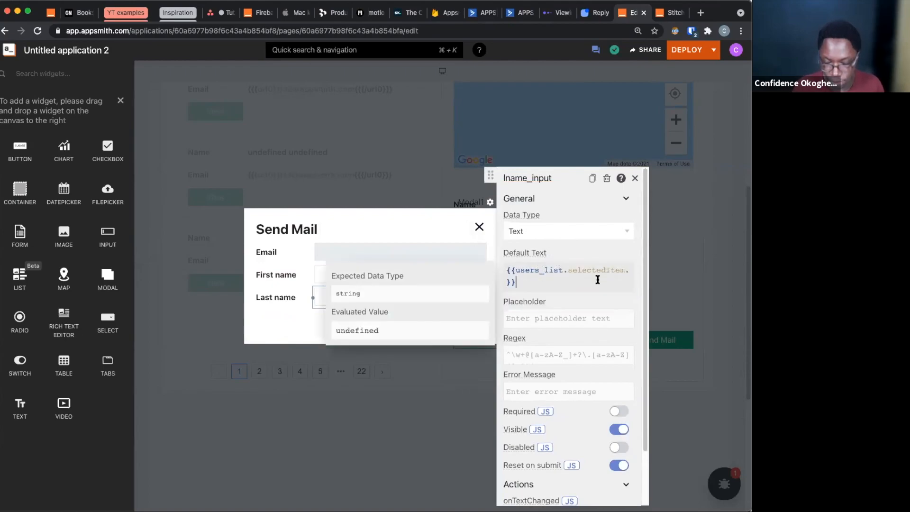
pyautogui.write('la')
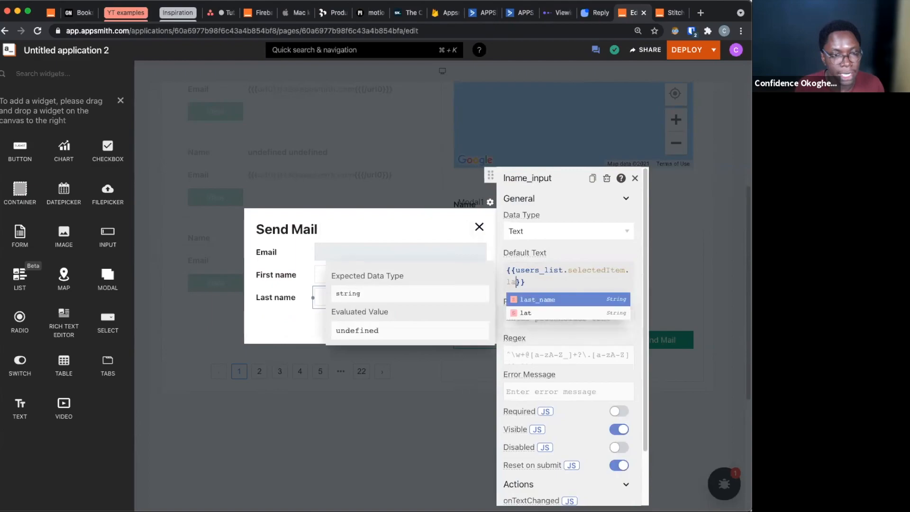
pyautogui.press('Return')
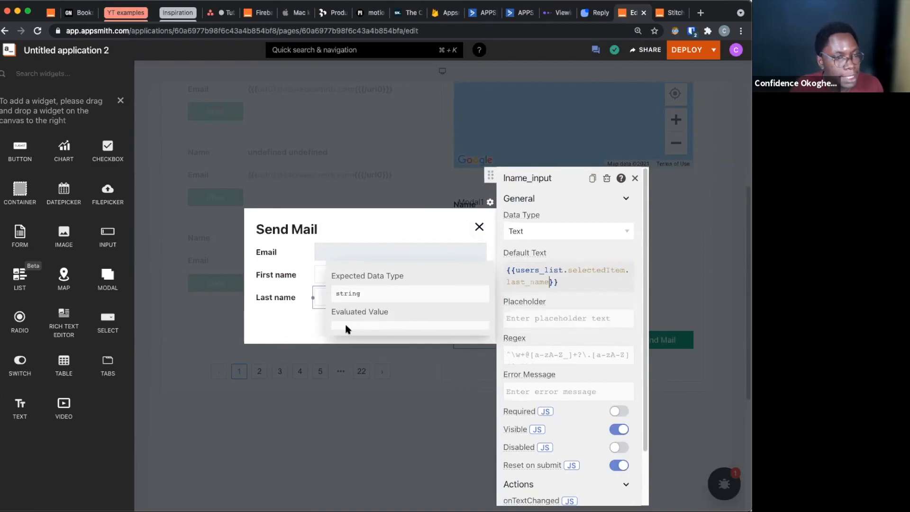
pyautogui.click(259, 322)
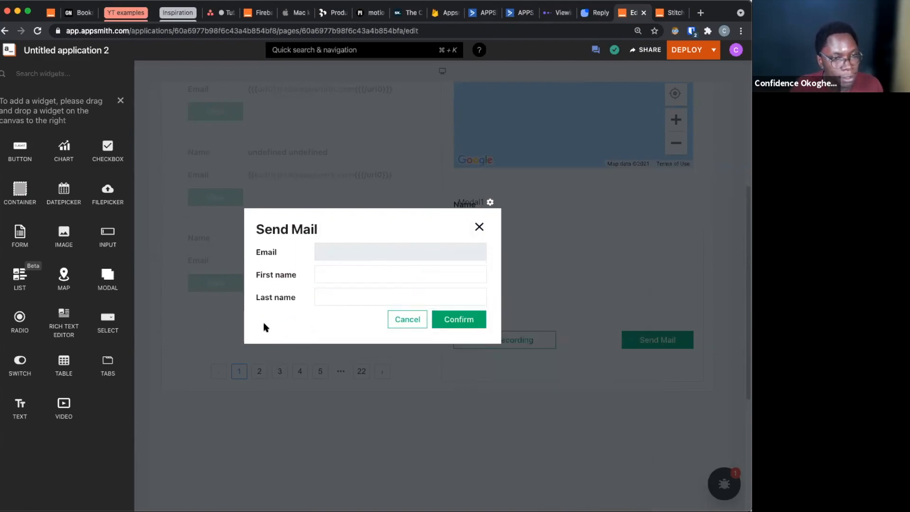
# Close the modal, go to page 5 of the users list and select the first user there
pyautogui.click(422, 429)
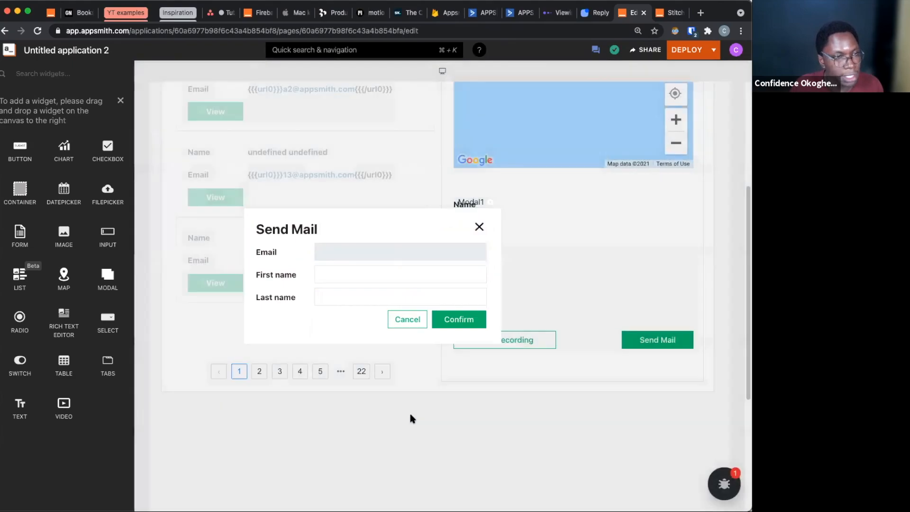
pyautogui.scroll(1, 429, 369)
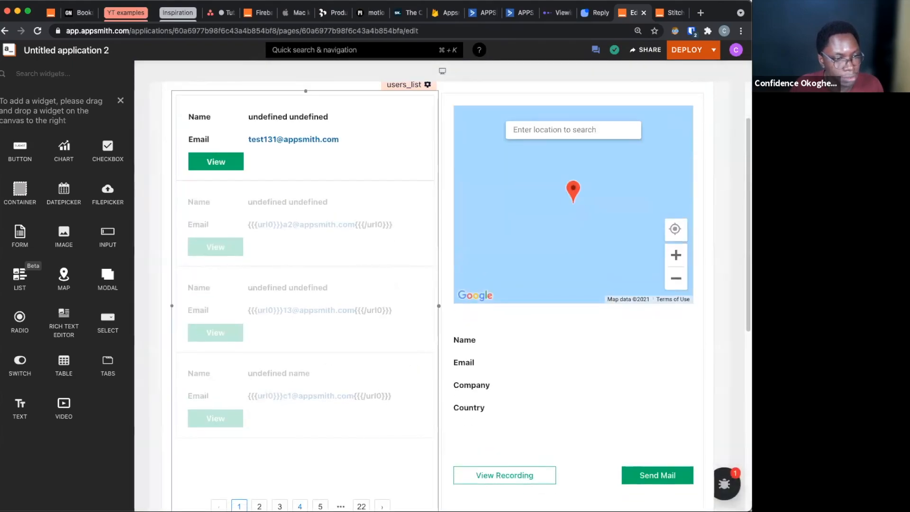
pyautogui.click(300, 505)
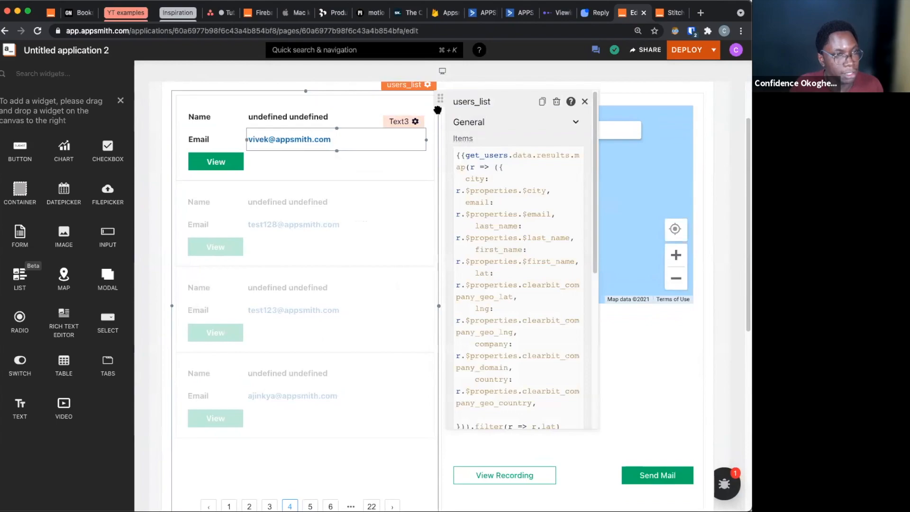
pyautogui.scroll(-1, 340, 422)
pyautogui.click(310, 493)
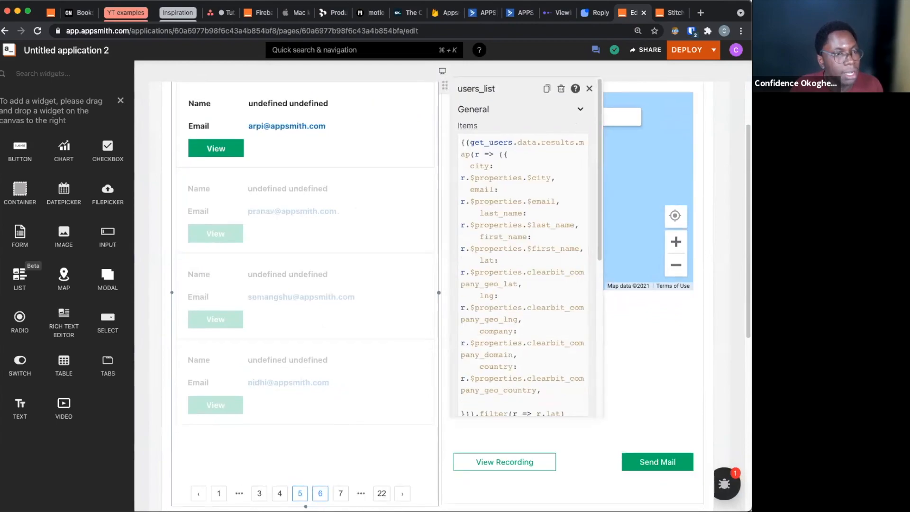
pyautogui.click(412, 137)
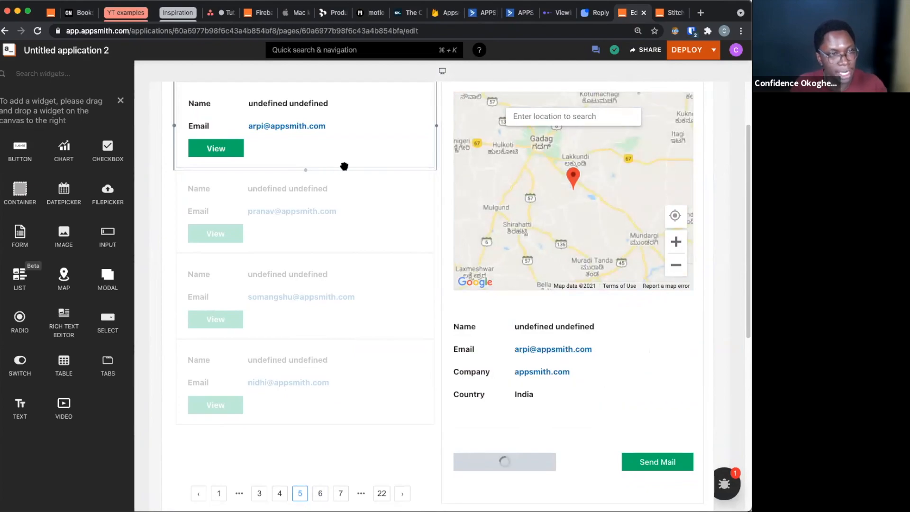
# Open the Send Mail modal for the selected user and check its Email, First name and Last name inputs
pyautogui.scroll(1, 344, 166)
pyautogui.click(668, 475)
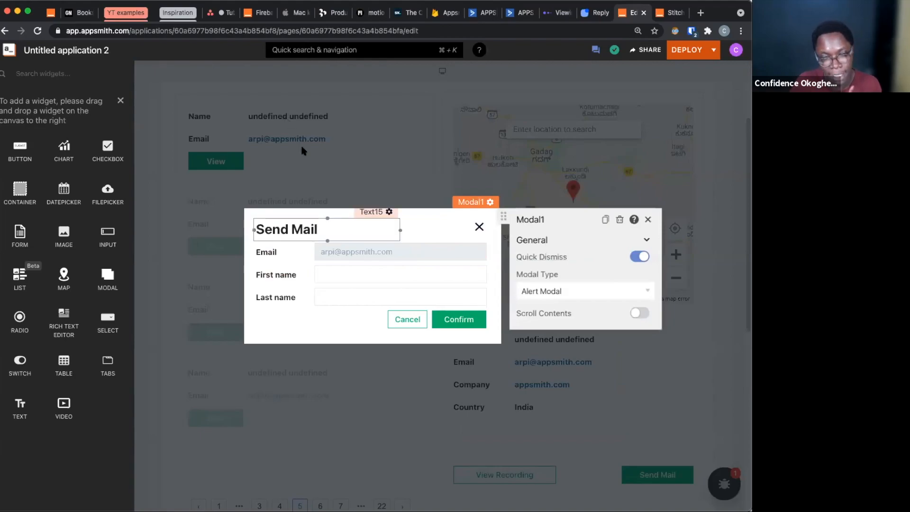
pyautogui.click(350, 276)
pyautogui.click(354, 295)
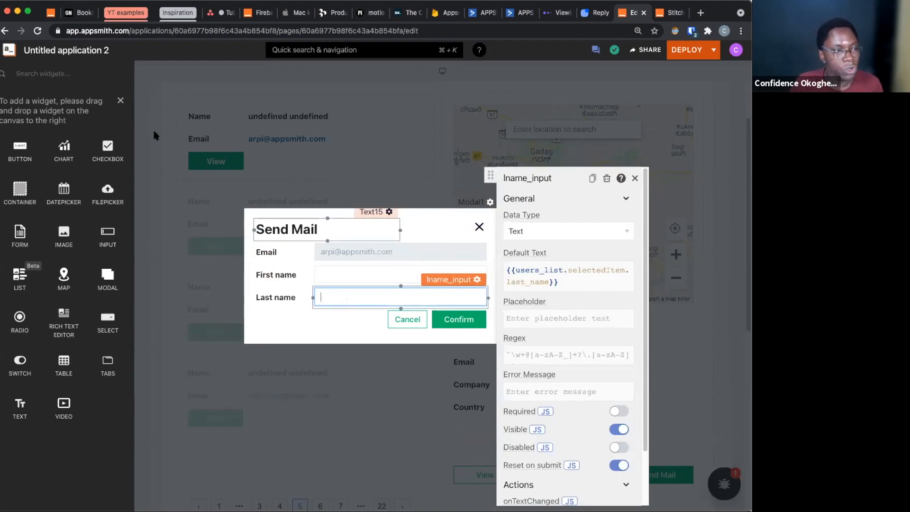
# Review the demo_api_automation in ActiveCampaign and the Churn Rescue sequence in Reply, and return to the Appsmith editor
pyautogui.click(119, 101)
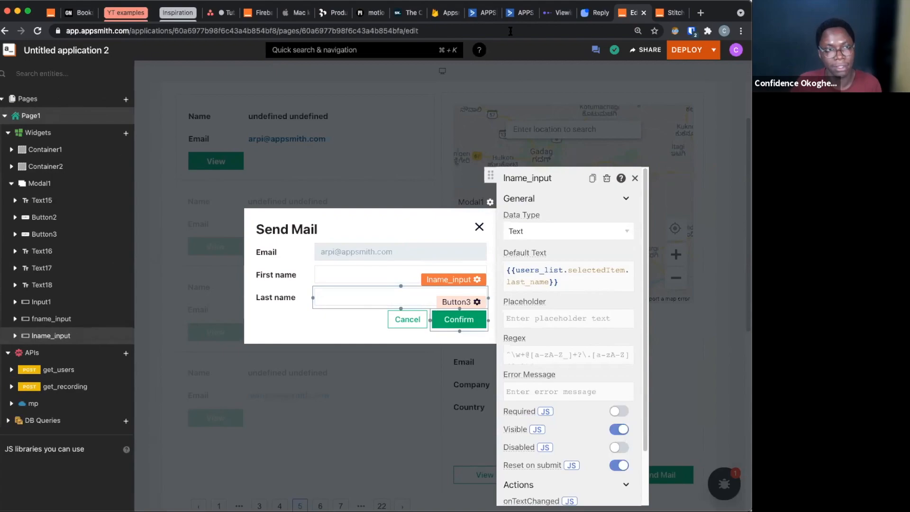
pyautogui.click(477, 19)
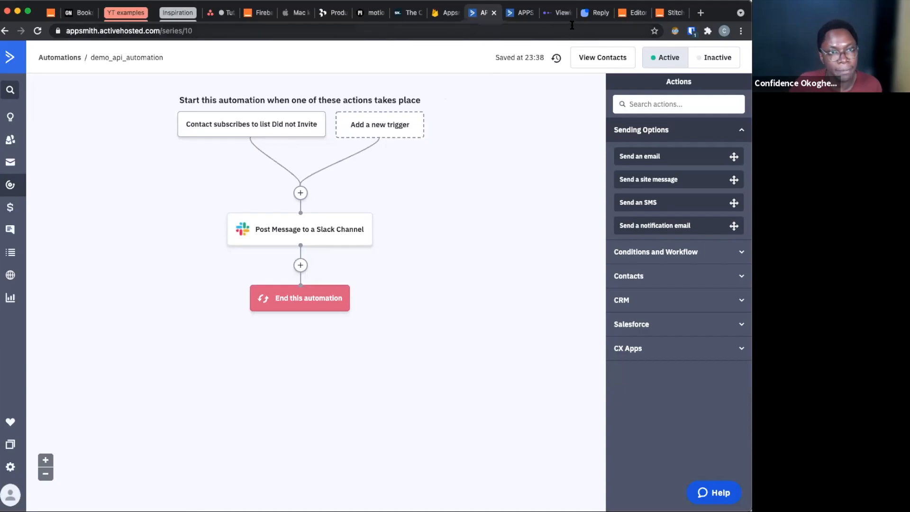
pyautogui.click(591, 12)
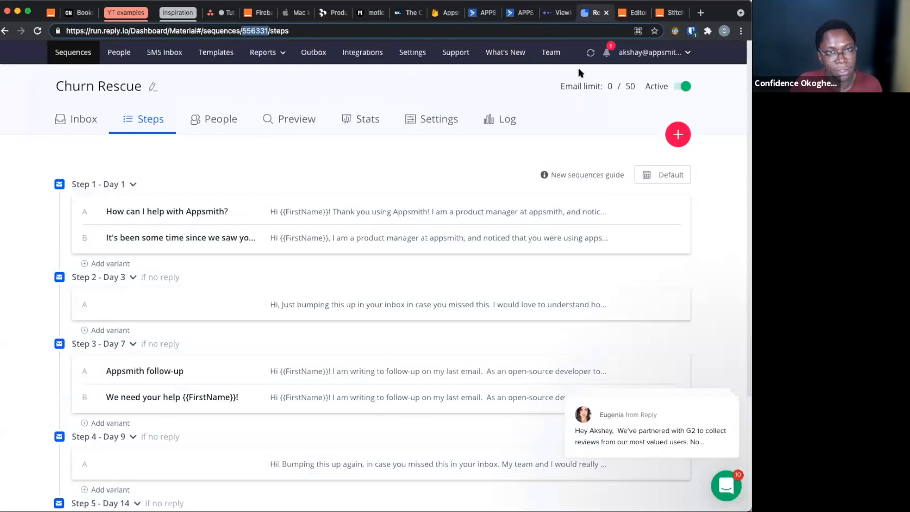
pyautogui.click(623, 14)
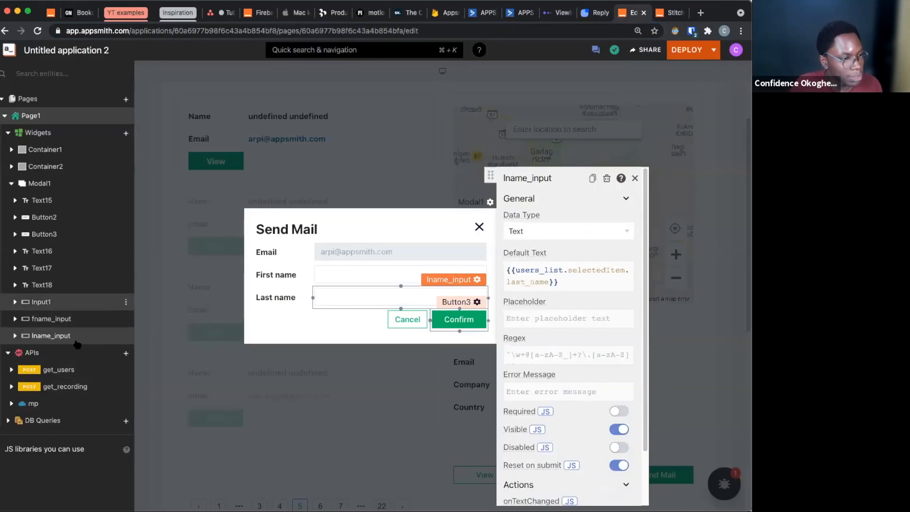
pyautogui.click(126, 352)
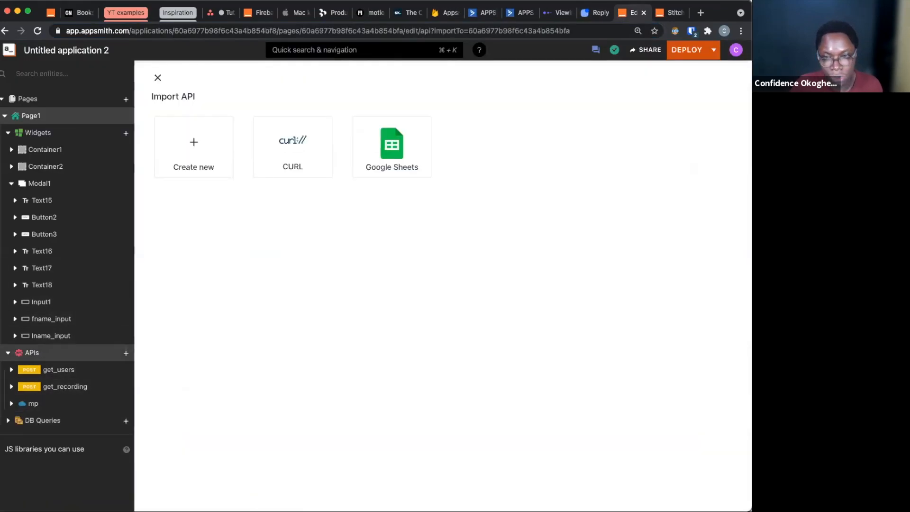
pyautogui.press('super+Tab')
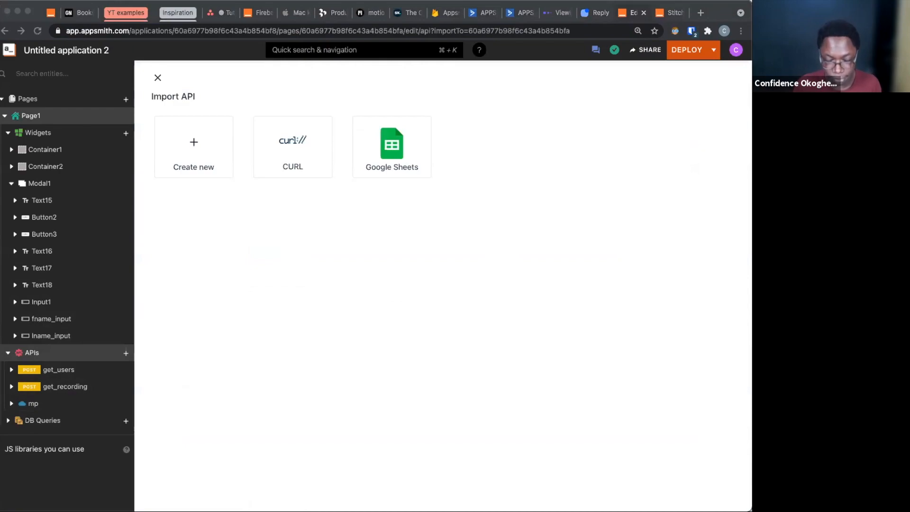
pyautogui.press('super+Tab')
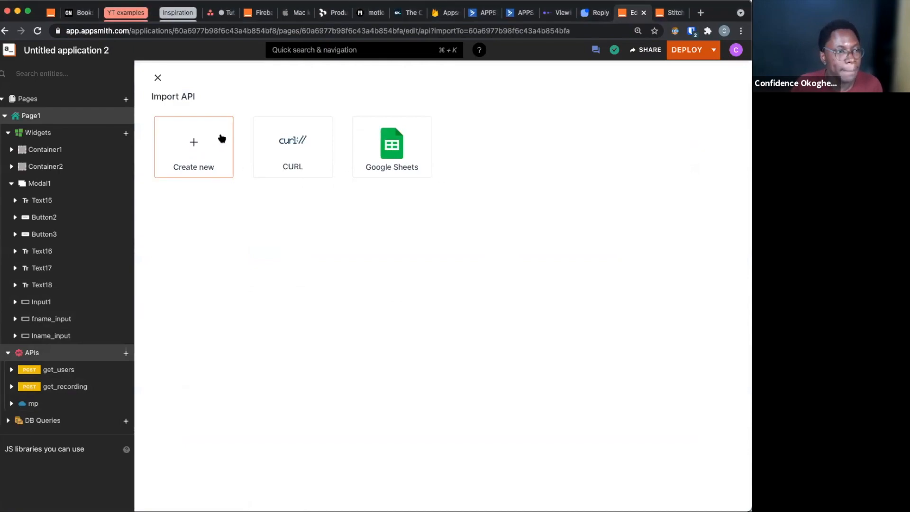
pyautogui.click(177, 158)
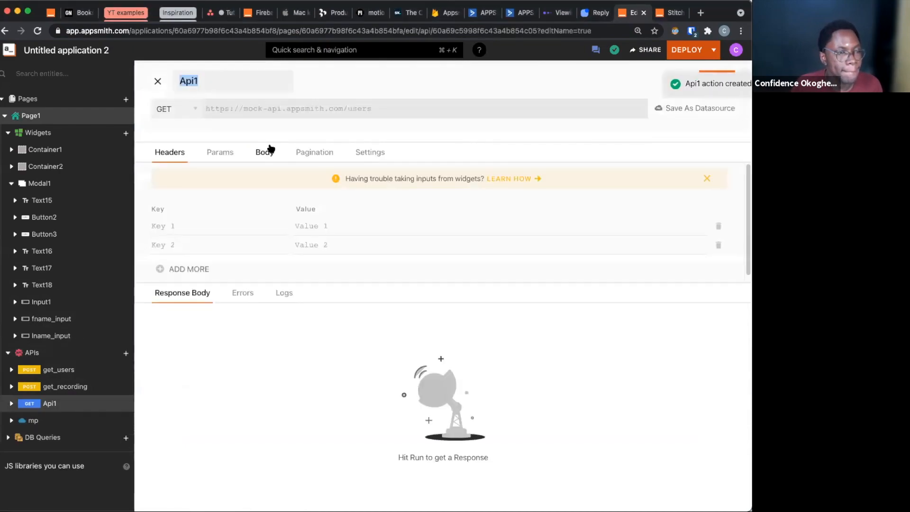
pyautogui.click(315, 116)
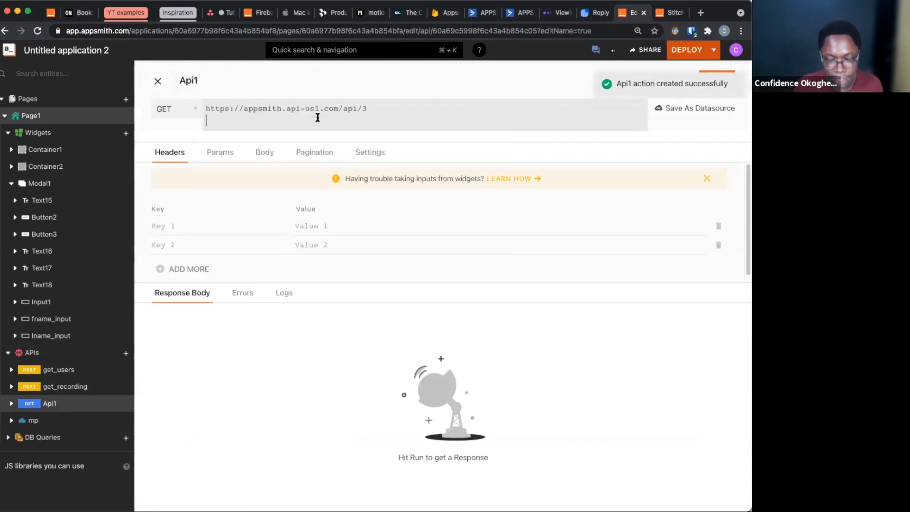
pyautogui.press('BackSpace')
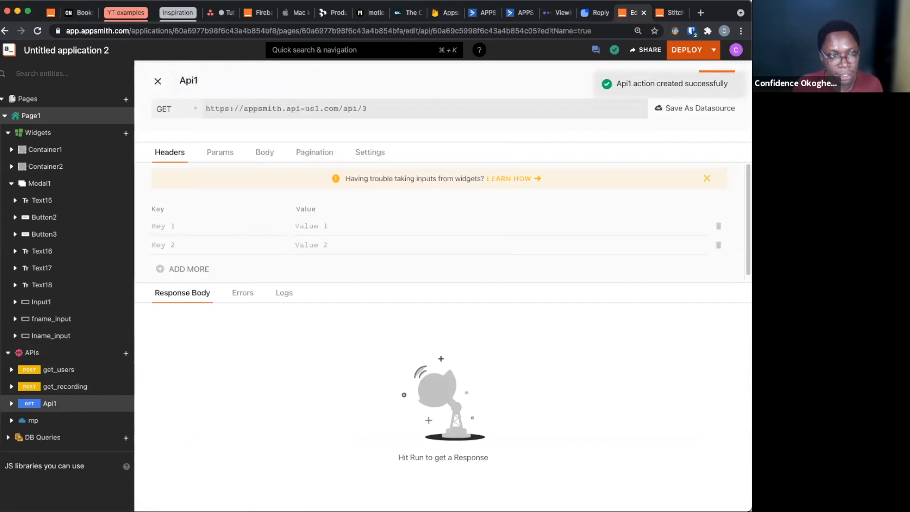
# Save the API's URL as a new datasource and name it ac
pyautogui.click(697, 107)
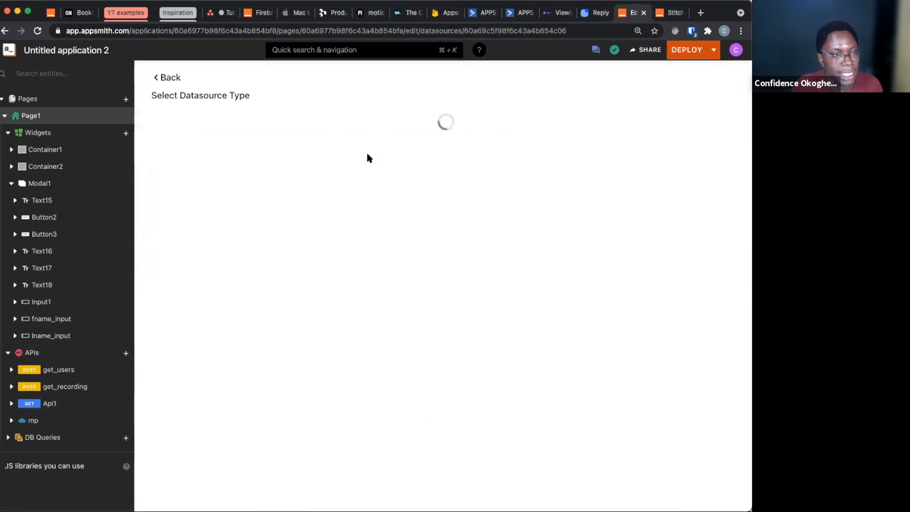
pyautogui.click(317, 144)
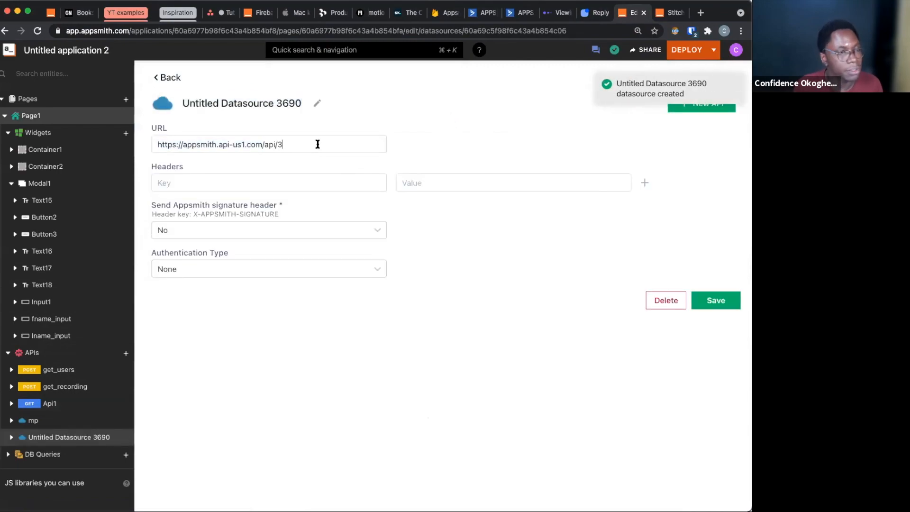
pyautogui.click(245, 100)
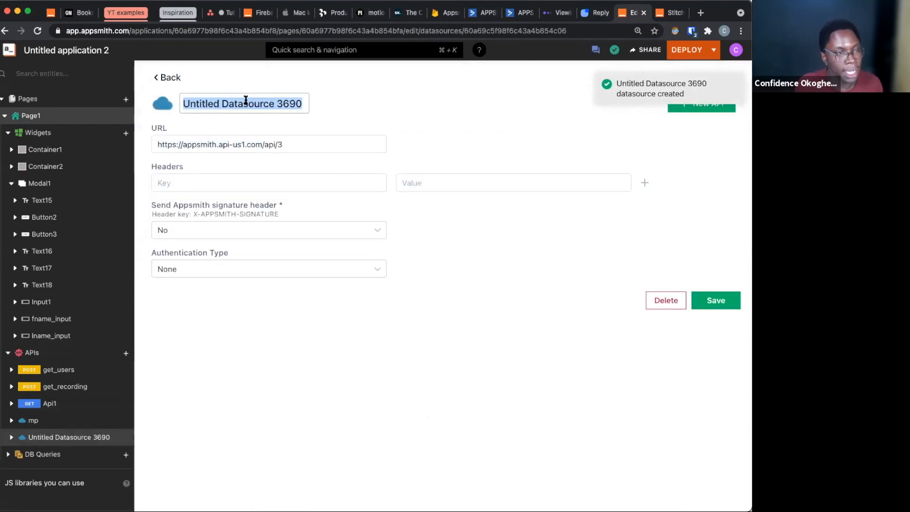
pyautogui.write('ac')
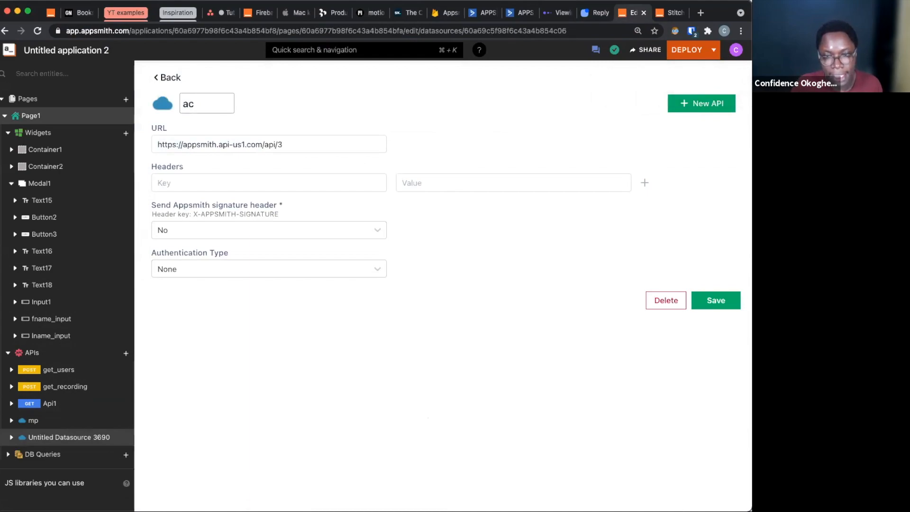
# Add an Api-Token header to the ac datasource, paste the API token as its value, and save the datasource
pyautogui.press('super+Tab')
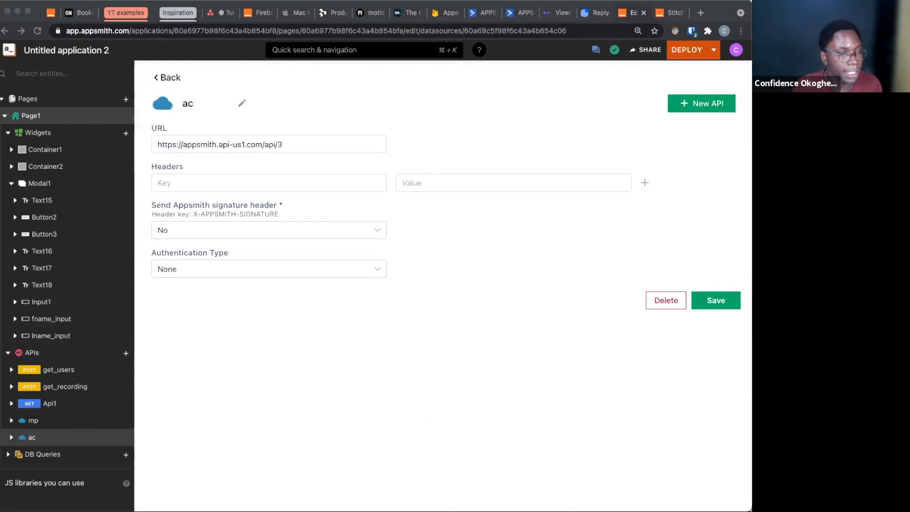
pyautogui.click(315, 180)
pyautogui.press('super+v')
pyautogui.press('super+Tab')
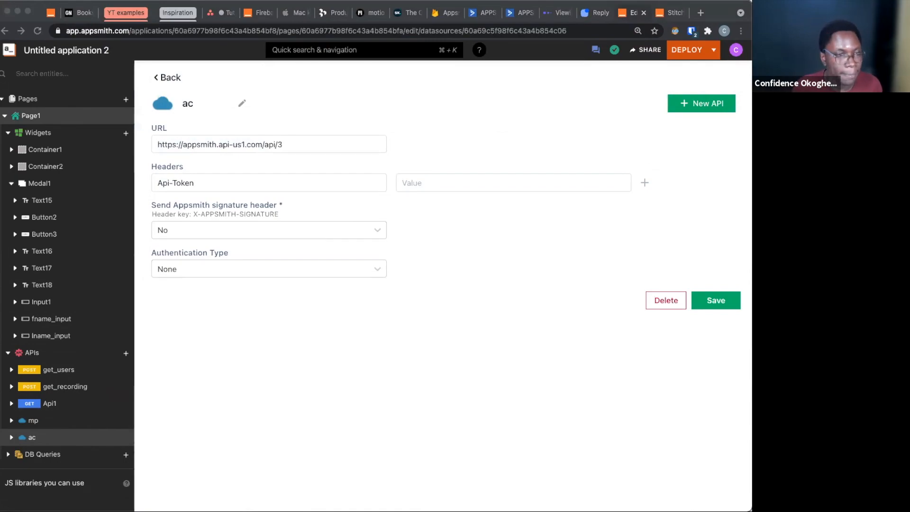
pyautogui.click(500, 186)
pyautogui.press('super+v')
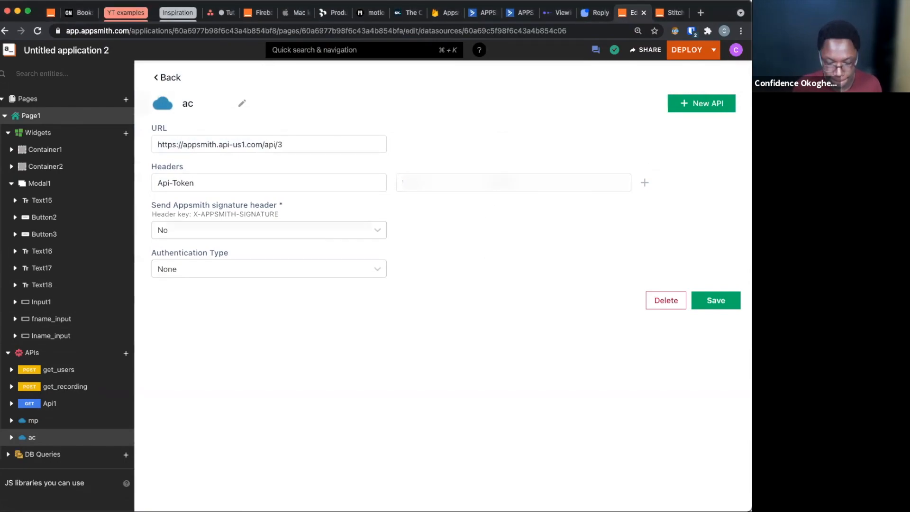
pyautogui.click(724, 304)
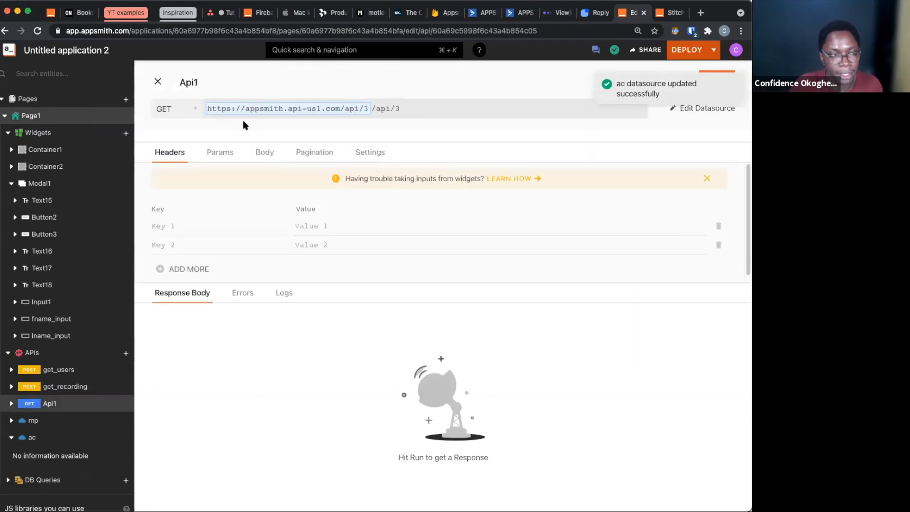
# Rename the API Api1 to get_user
pyautogui.click(191, 87)
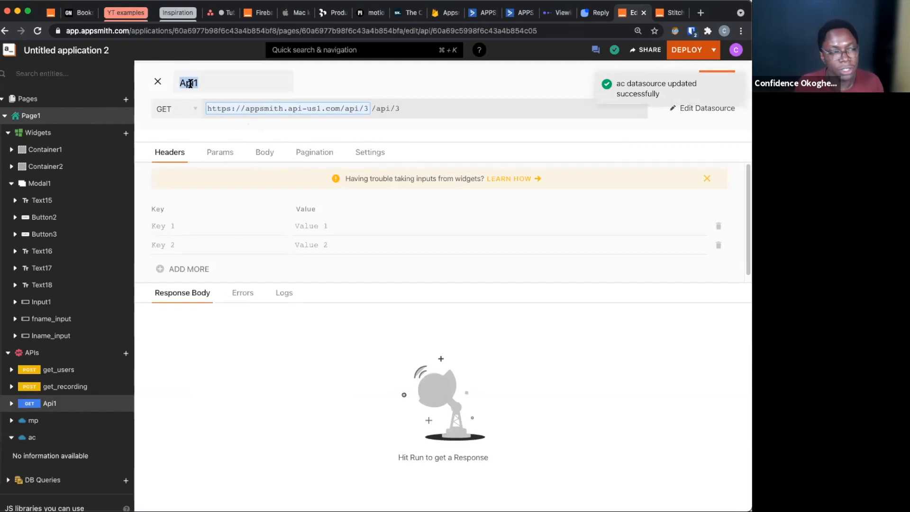
pyautogui.write('ge')
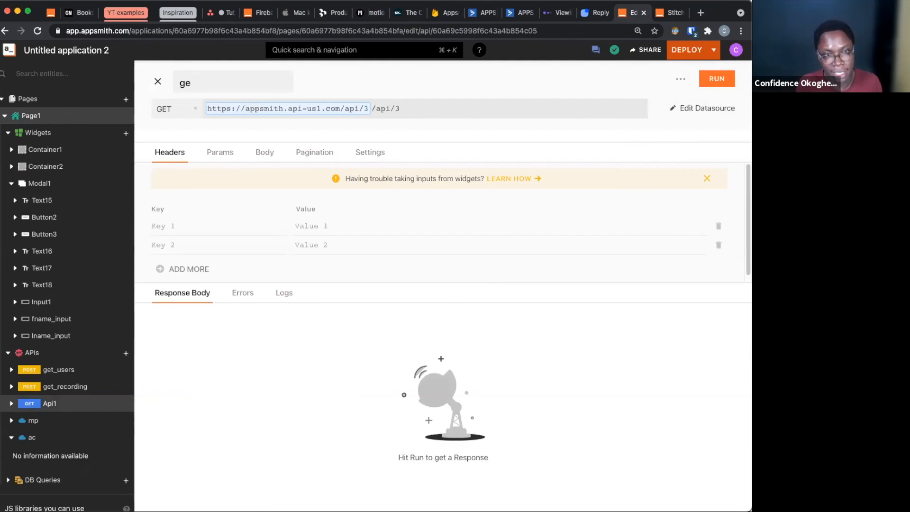
pyautogui.write('t_user')
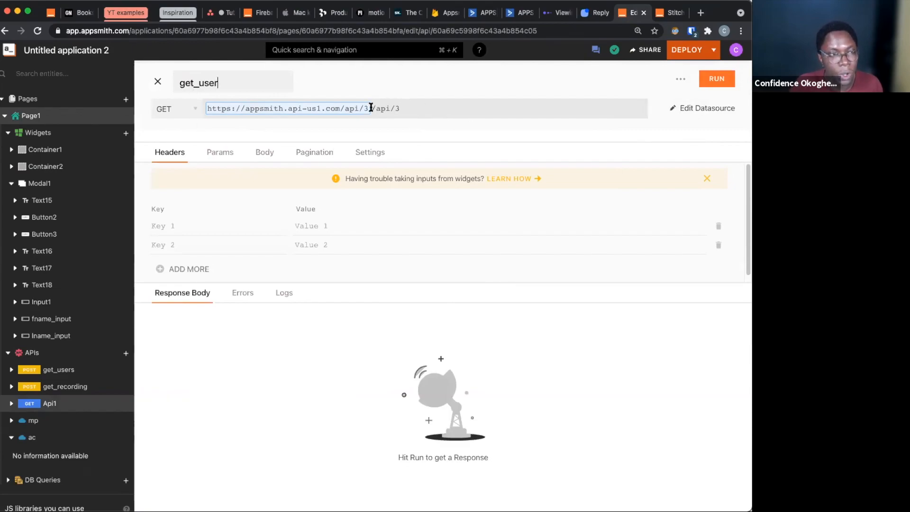
# Replace the duplicated /api/3 path of get_user with /contacts and add an email query parameter
pyautogui.click(420, 114)
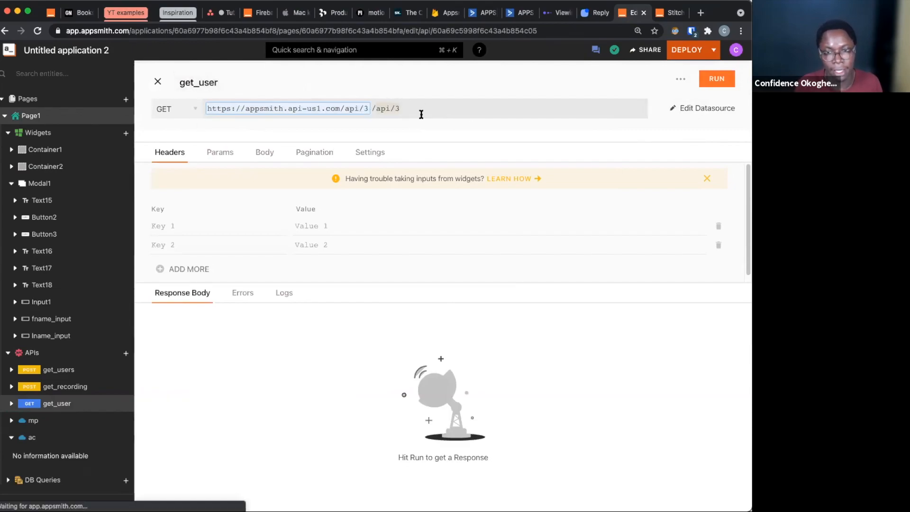
pyautogui.write('contacts')
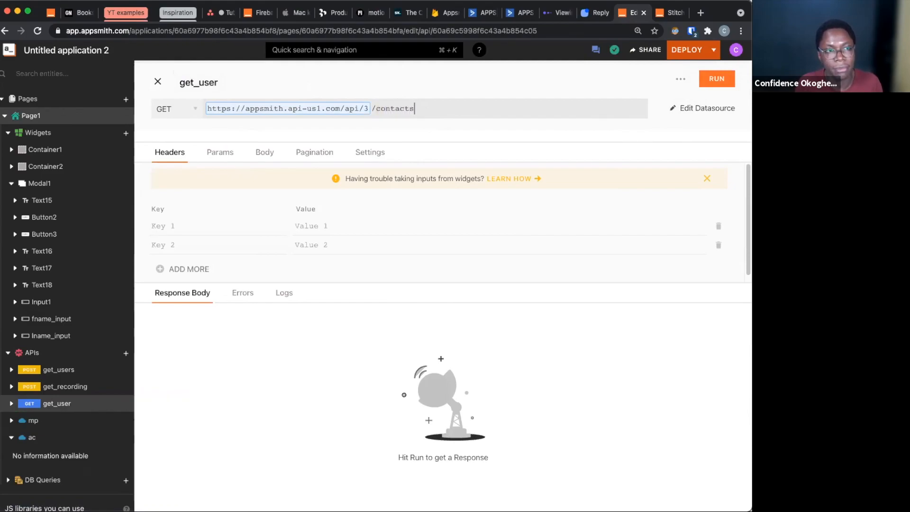
pyautogui.write('?em')
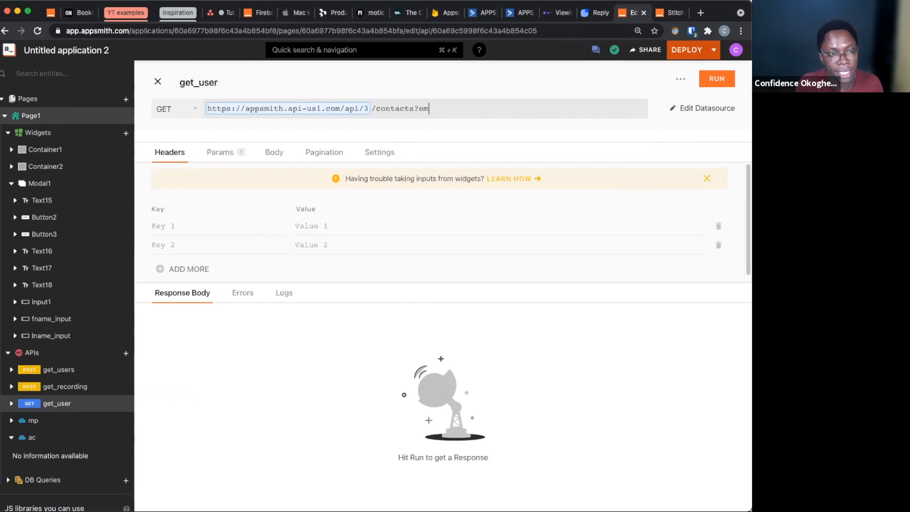
pyautogui.write('ai')
pyautogui.press('BackSpace')
pyautogui.press('BackSpace')
pyautogui.press('BackSpace')
pyautogui.press('BackSpace')
pyautogui.write('emaill')
pyautogui.press('BackSpace')
# Bind the email query parameter to {{users_list.selectedItem.email}}
pyautogui.write('={{')
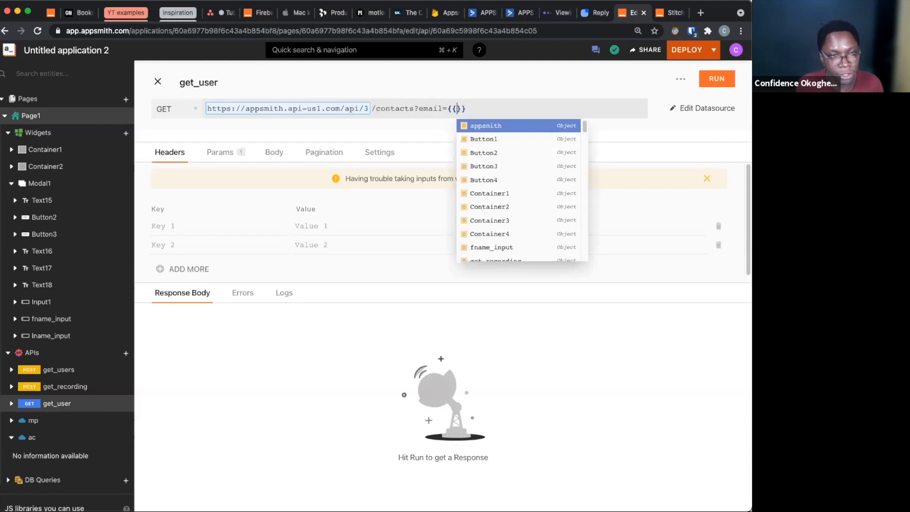
pyautogui.write('users_list')
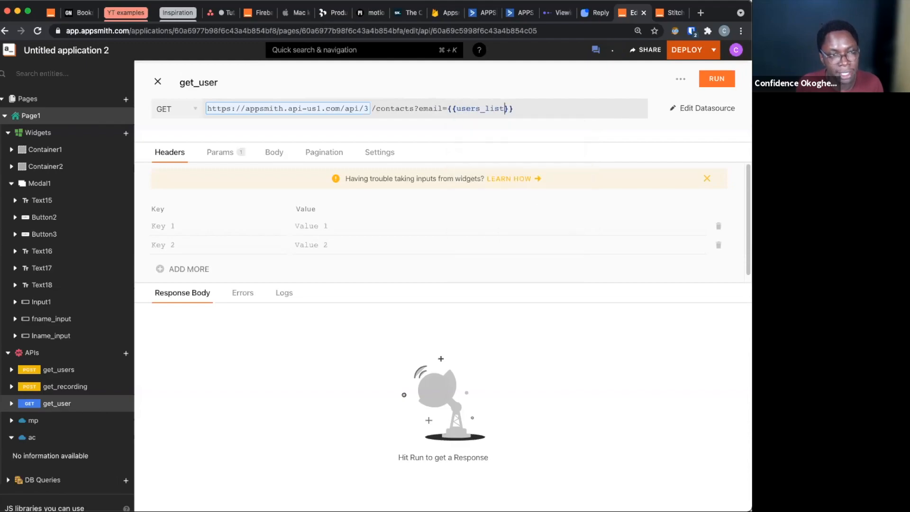
pyautogui.write('.selectedItem.eam')
pyautogui.press('BackSpace')
pyautogui.press('BackSpace')
pyautogui.write('mail')
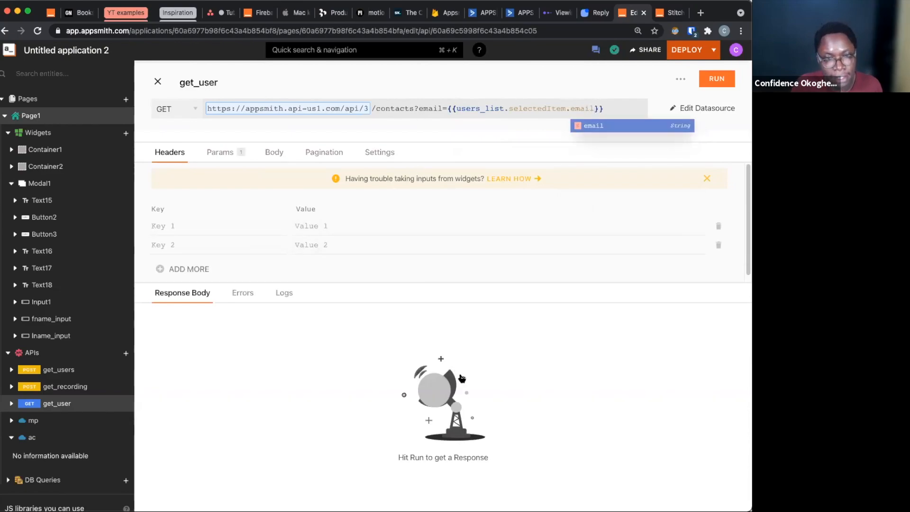
# Run get_user and examine the contacts entry in the response for the contact's id, collapsing the scoreValues and links blocks
pyautogui.click(705, 81)
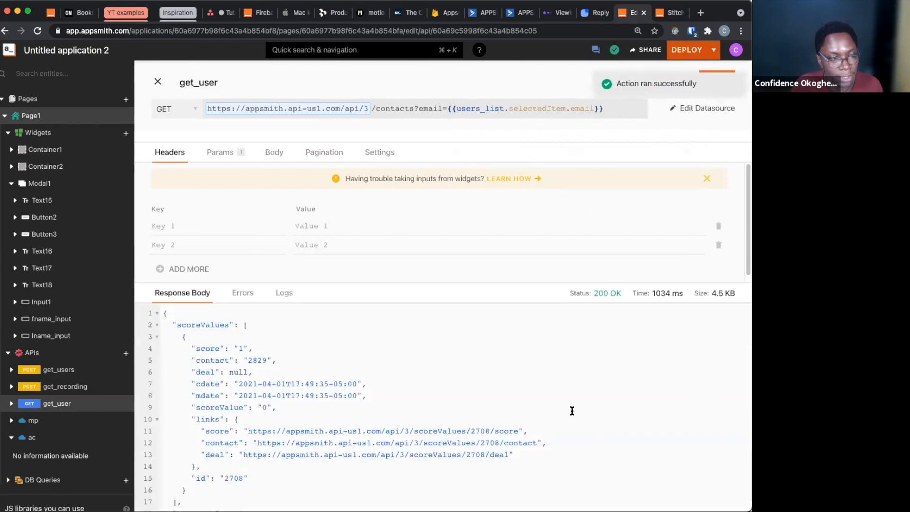
pyautogui.scroll(-5, 544, 421)
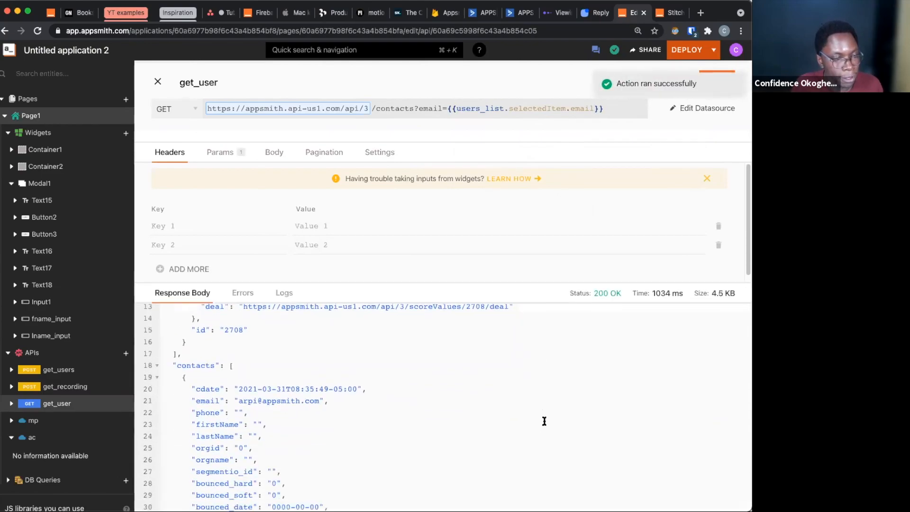
pyautogui.scroll(5, 474, 389)
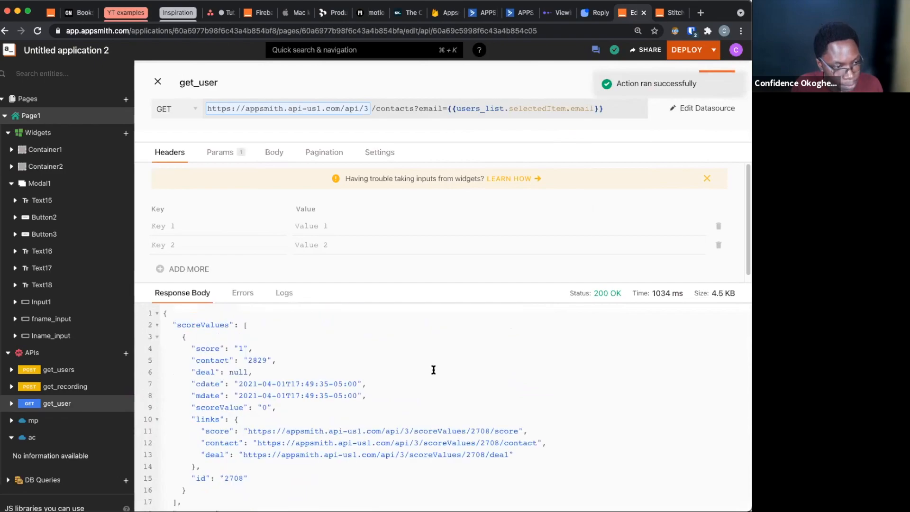
pyautogui.click(157, 325)
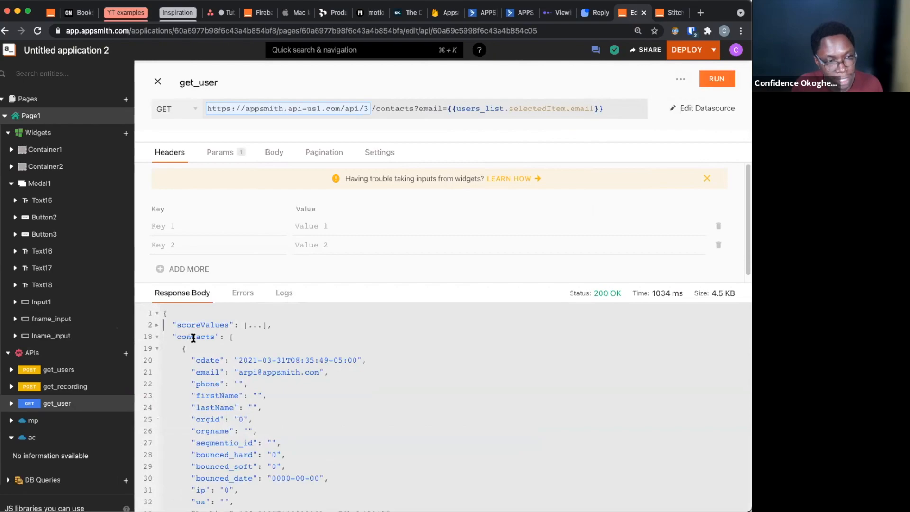
pyautogui.click(156, 349)
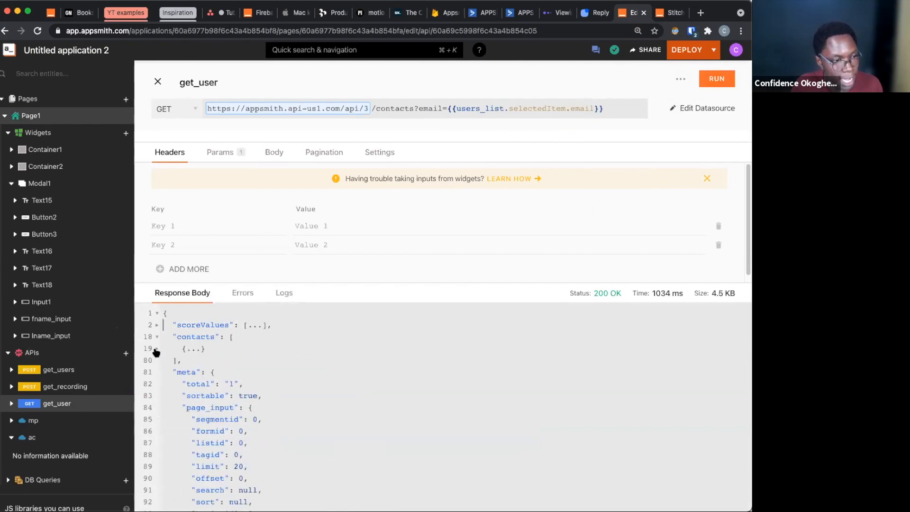
pyautogui.click(156, 349)
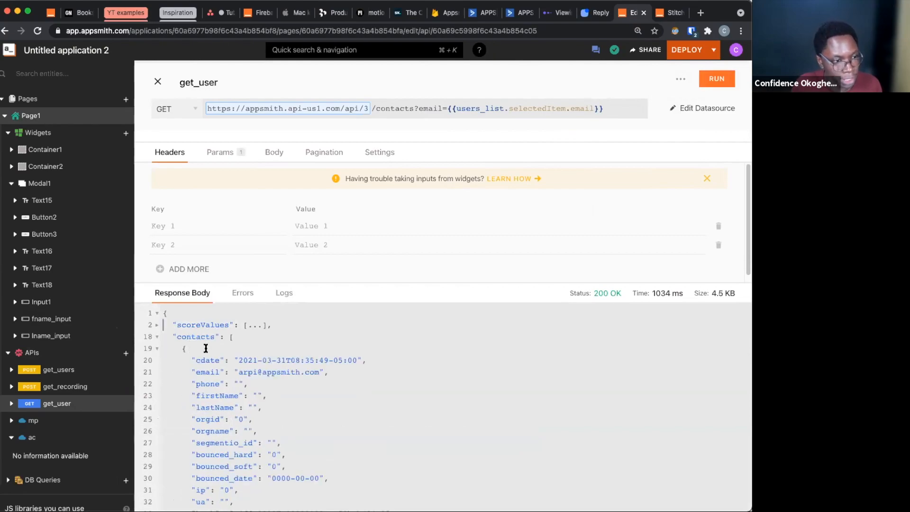
pyautogui.scroll(-10, 199, 348)
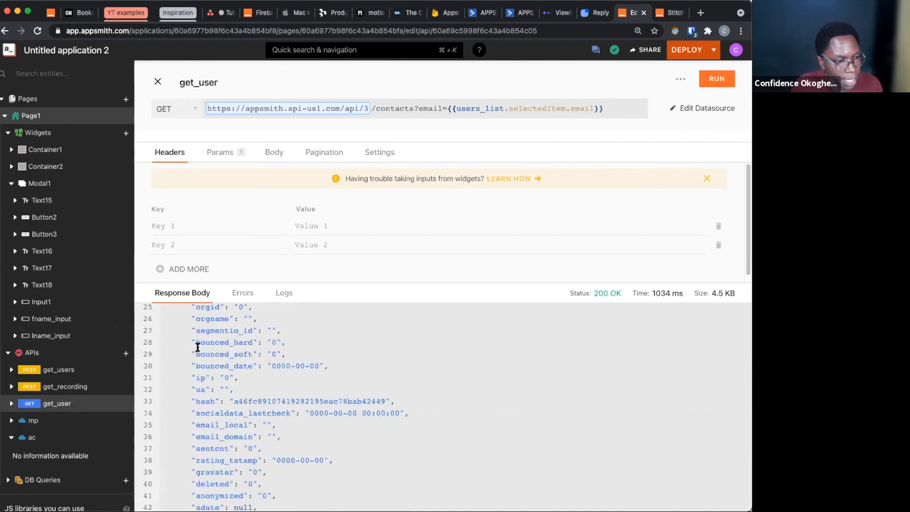
pyautogui.scroll(-7, 198, 348)
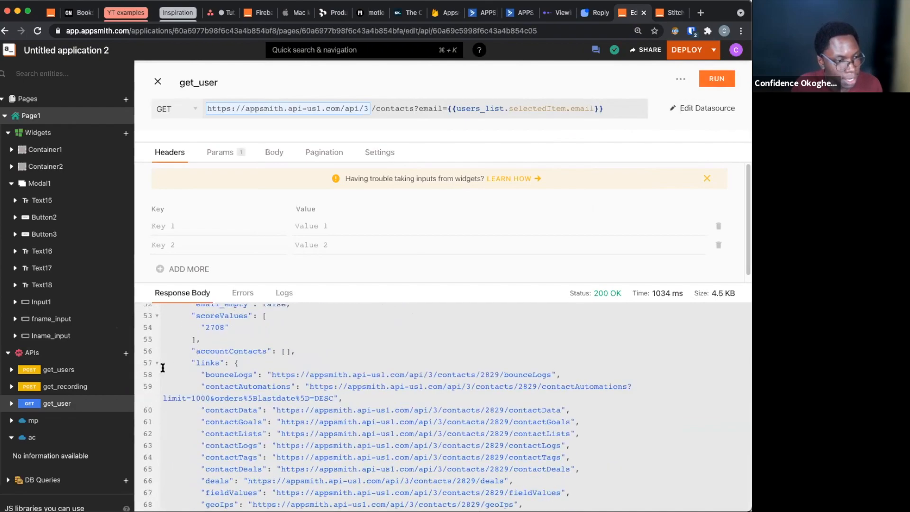
pyautogui.click(156, 363)
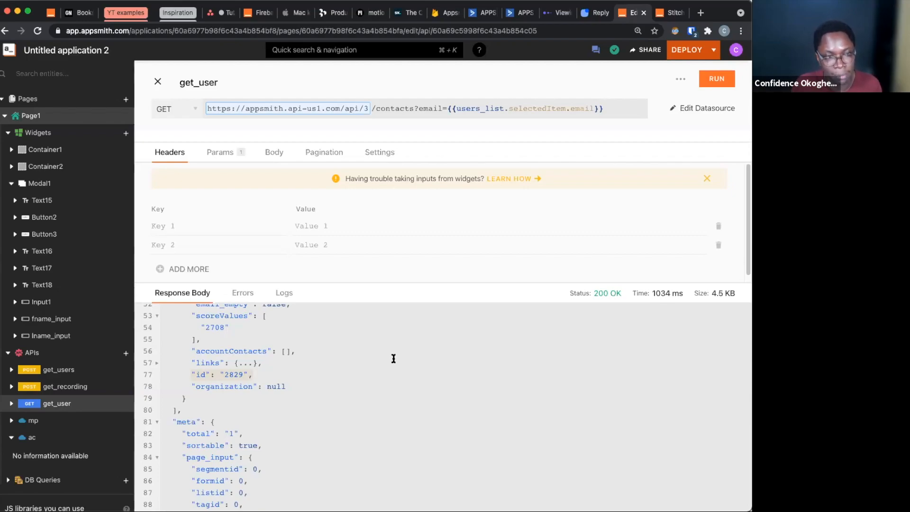
# Create a new API from the ac datasource and name it send_notification
pyautogui.click(59, 441)
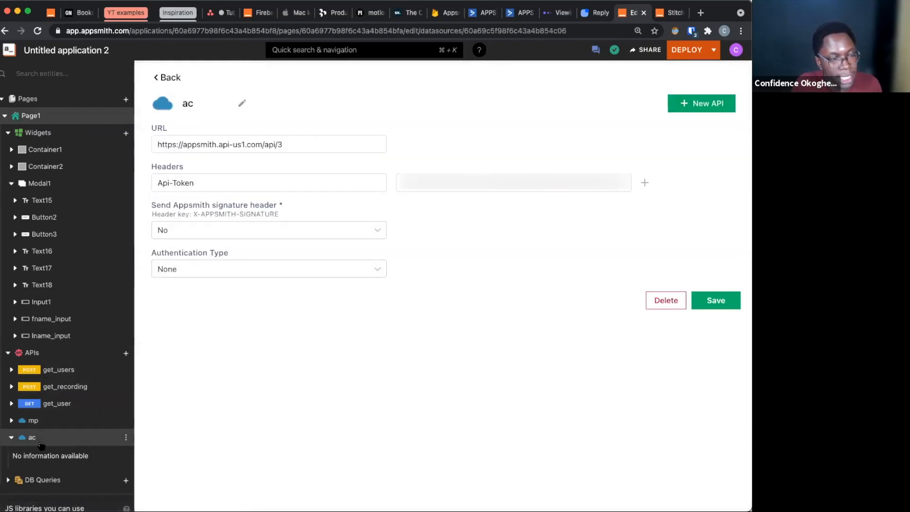
pyautogui.click(696, 103)
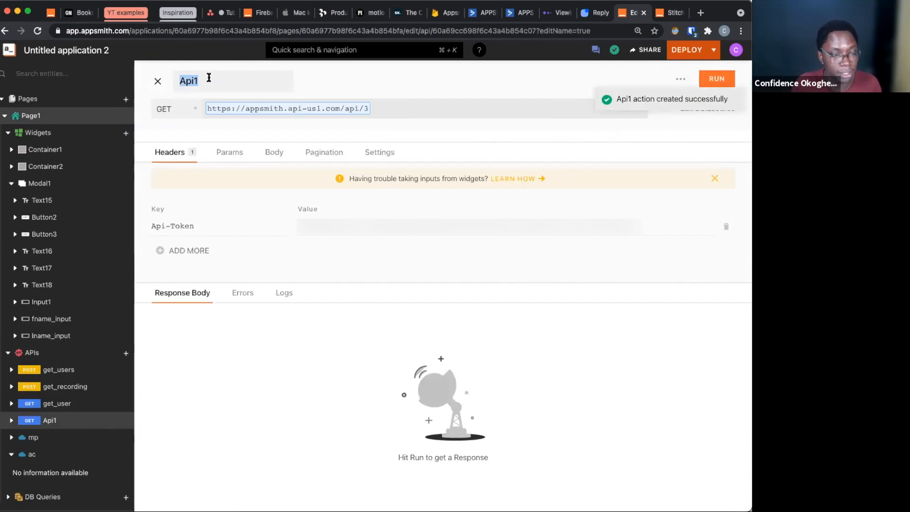
pyautogui.write('se')
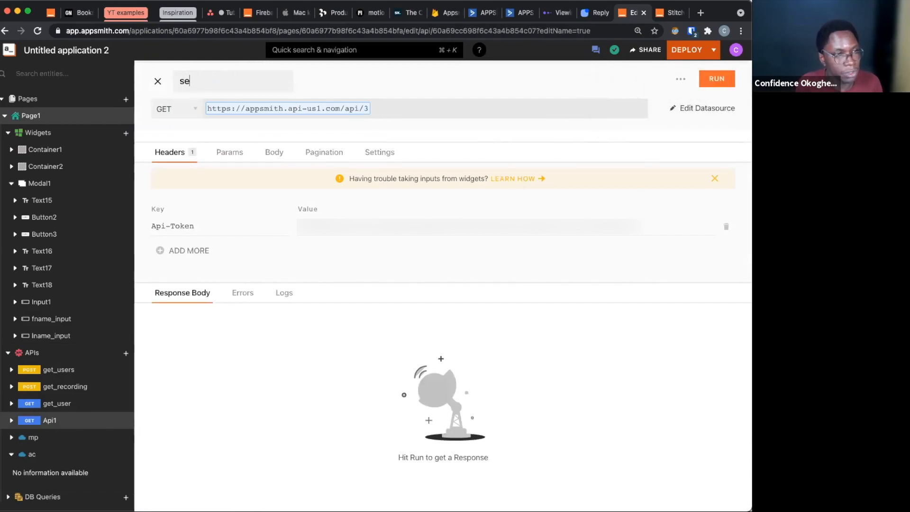
pyautogui.write('nd_notification')
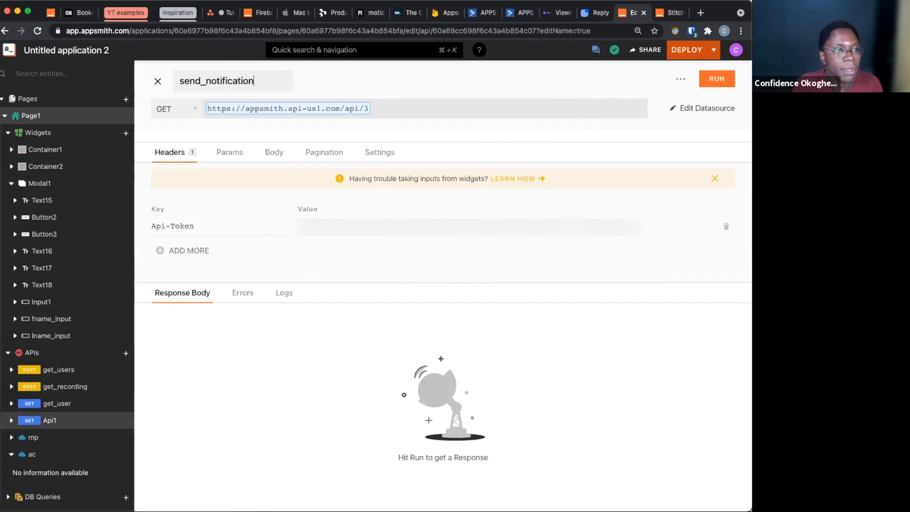
# Set the send_notification request method to POST and its path to /contactLists
pyautogui.click(187, 109)
pyautogui.press('Return')
pyautogui.click(427, 113)
pyautogui.write('/')
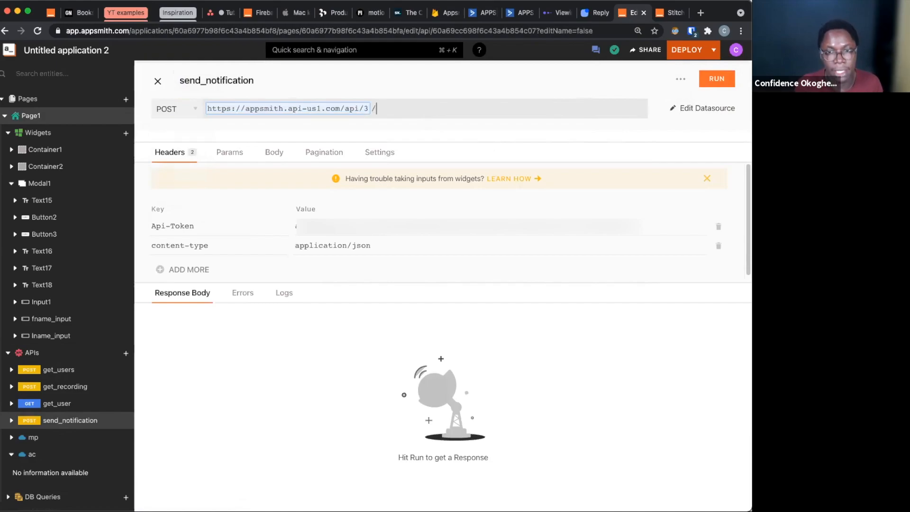
pyautogui.write('contactLists')
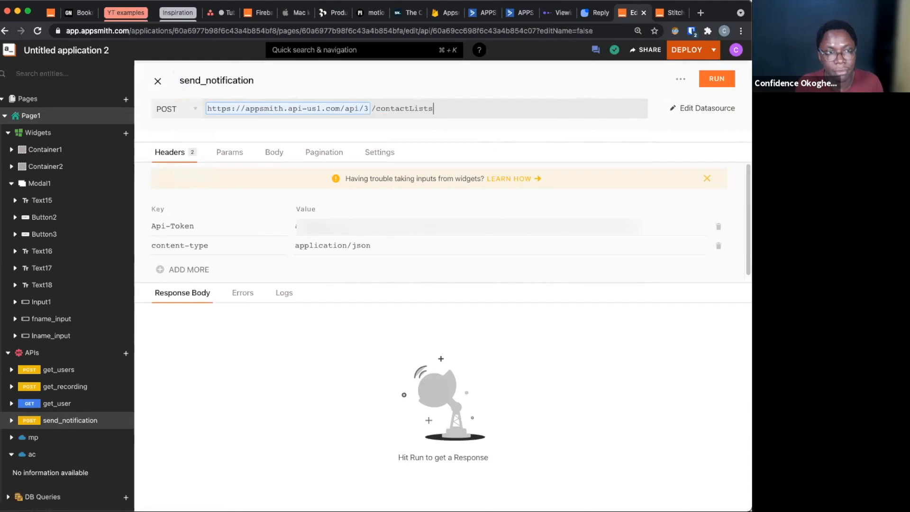
# Paste a JSON body with a contactList object containing list 11, status 1 and contact {{get_user.data.contacts[0].id}}
pyautogui.press('super+Tab')
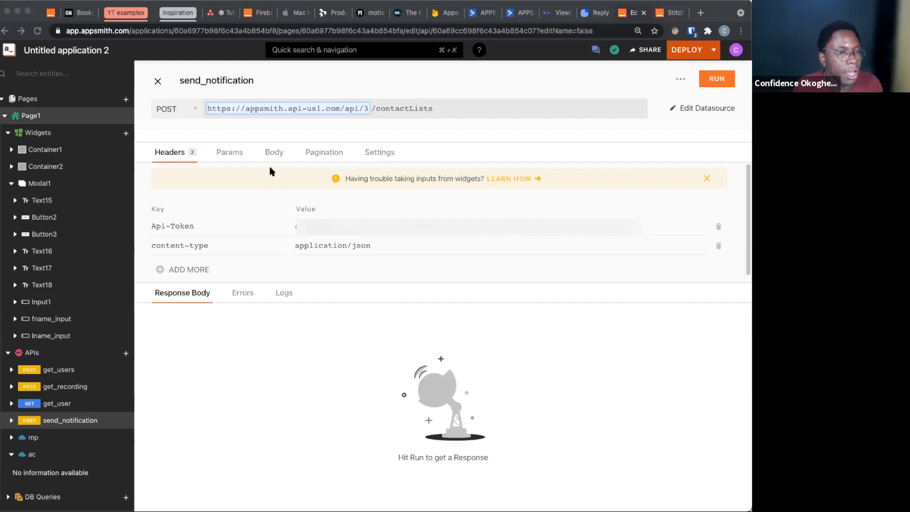
pyautogui.press('super+Tab')
pyautogui.click(274, 152)
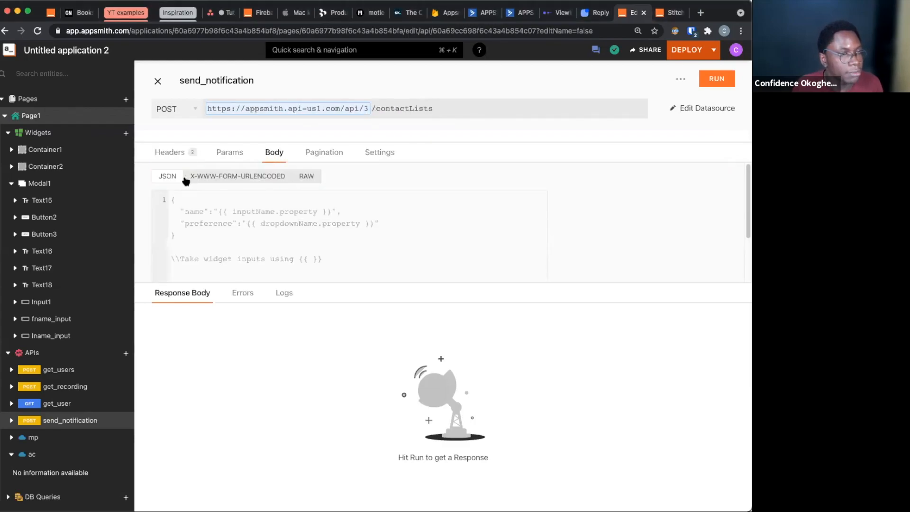
pyautogui.click(198, 222)
pyautogui.write('{     contactList: {         list: 11,         status: 1,         contact: {{get_user.data.contacts[0].id}}     } }')
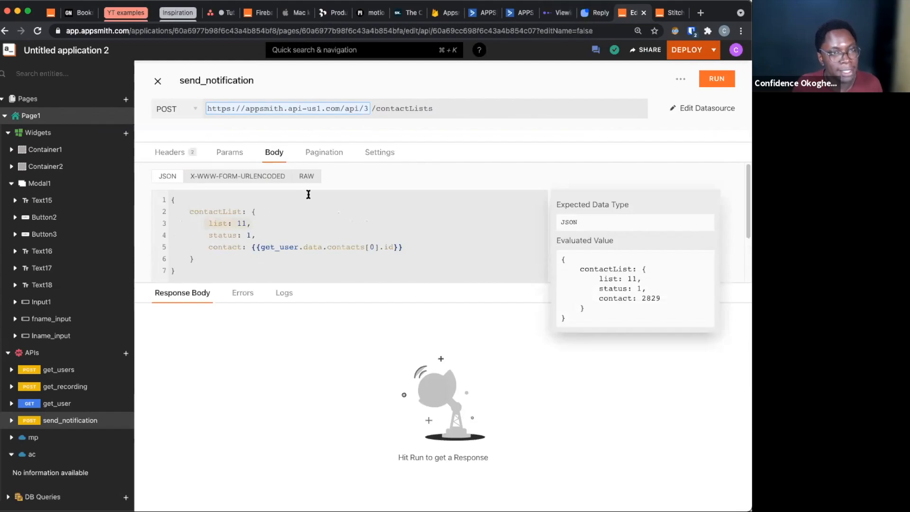
# Switch to the ActiveCampaign contacts page and compare its listid and status URL parameters with the values in the send_notification body
pyautogui.click(479, 12)
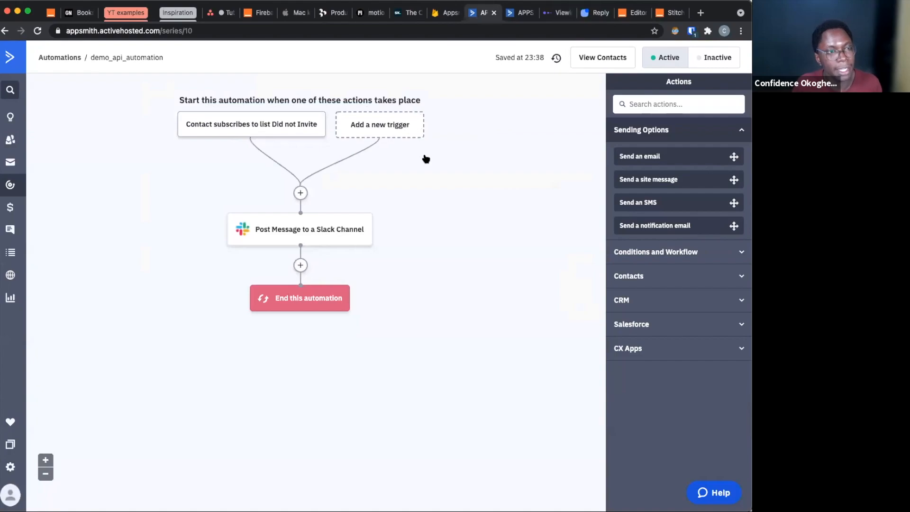
pyautogui.click(522, 13)
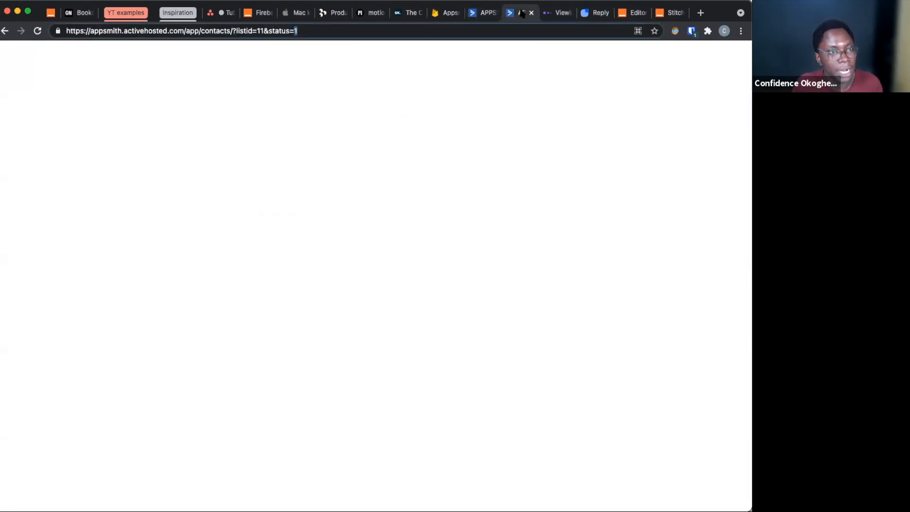
pyautogui.moveTo(258, 31); pyautogui.dragTo(261, 30)
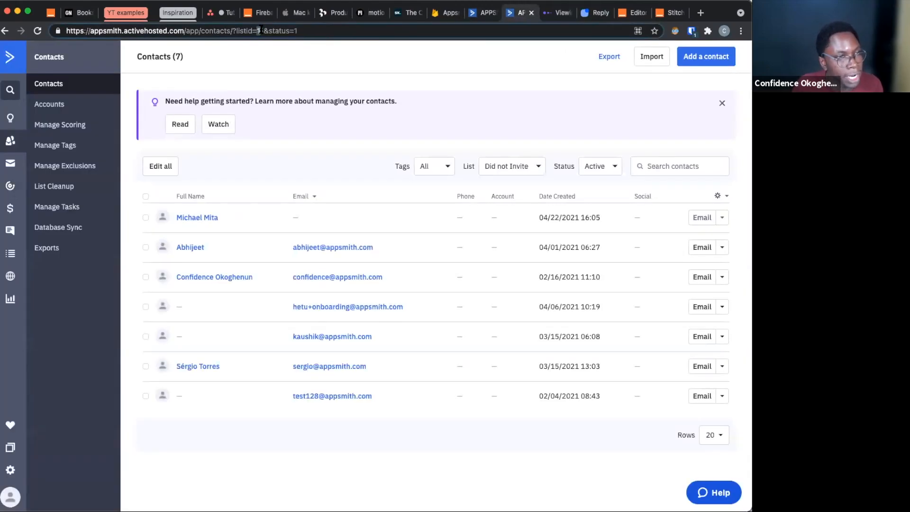
pyautogui.click(259, 31)
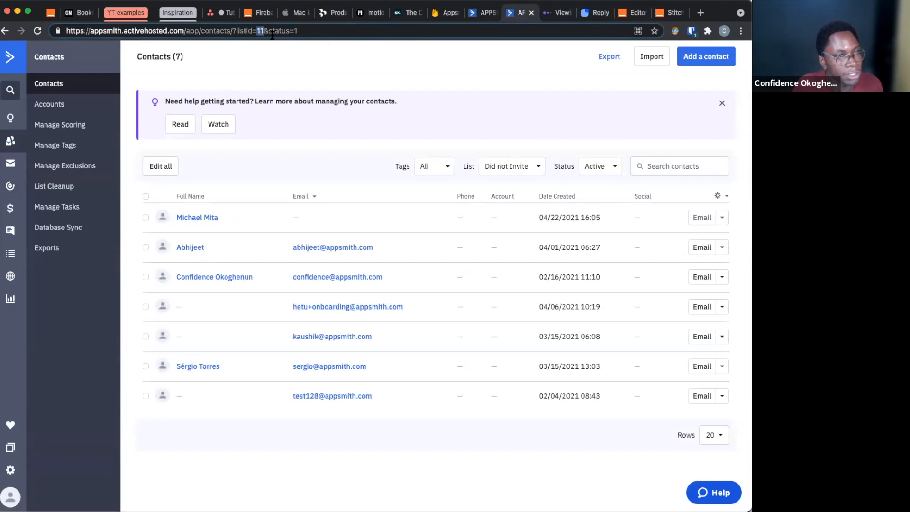
pyautogui.moveTo(268, 31); pyautogui.dragTo(320, 33)
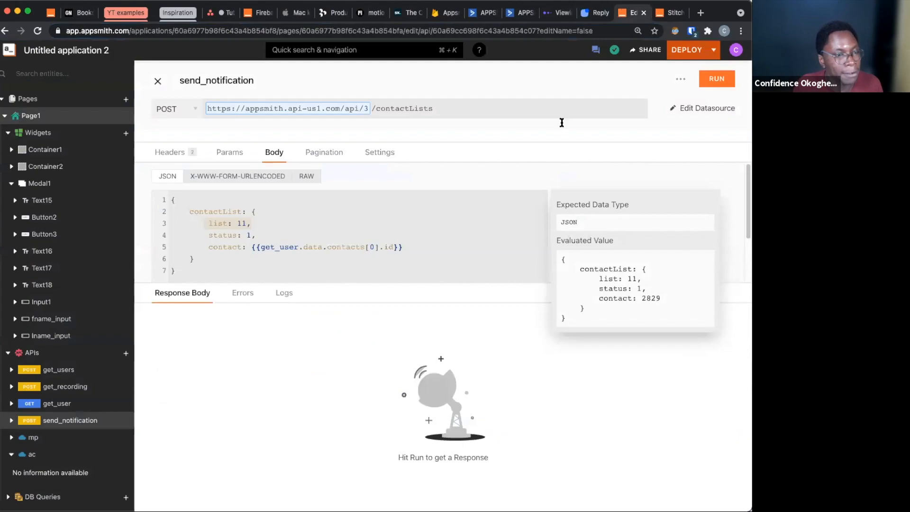
pyautogui.click(633, 12)
pyautogui.click(238, 234)
pyautogui.moveTo(208, 223); pyautogui.dragTo(270, 236)
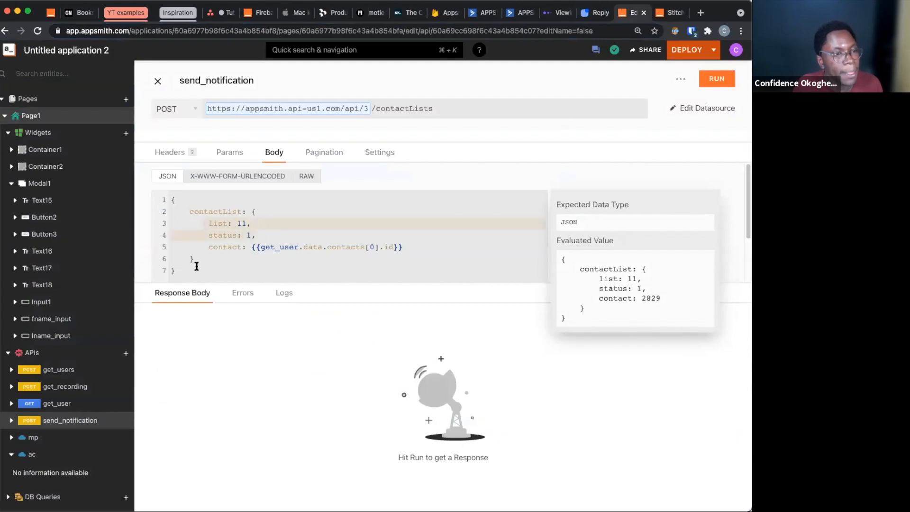
pyautogui.click(206, 246)
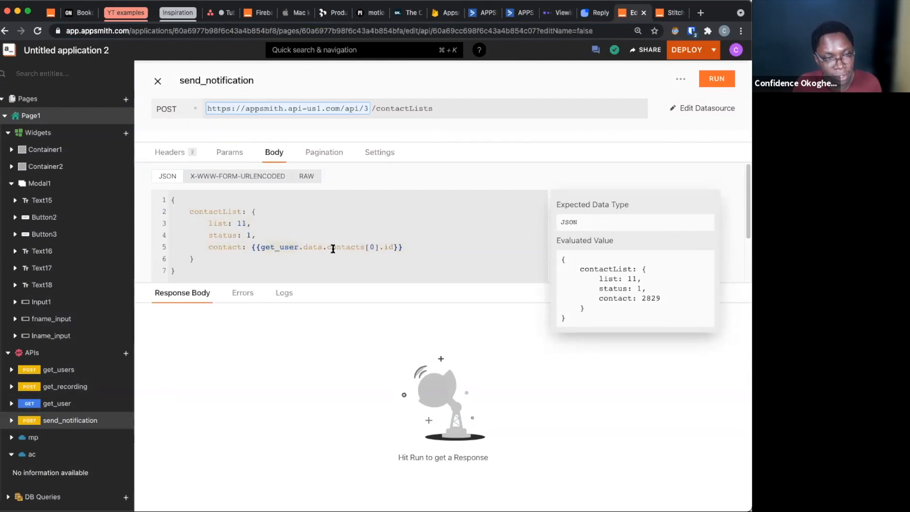
pyautogui.click(390, 246)
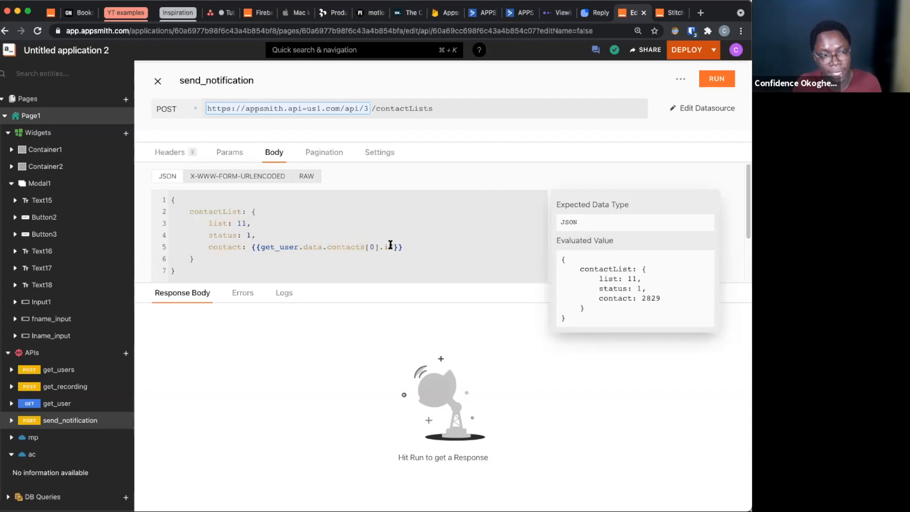
# Run send_notification and check the status of its response
pyautogui.scroll(-1, 366, 245)
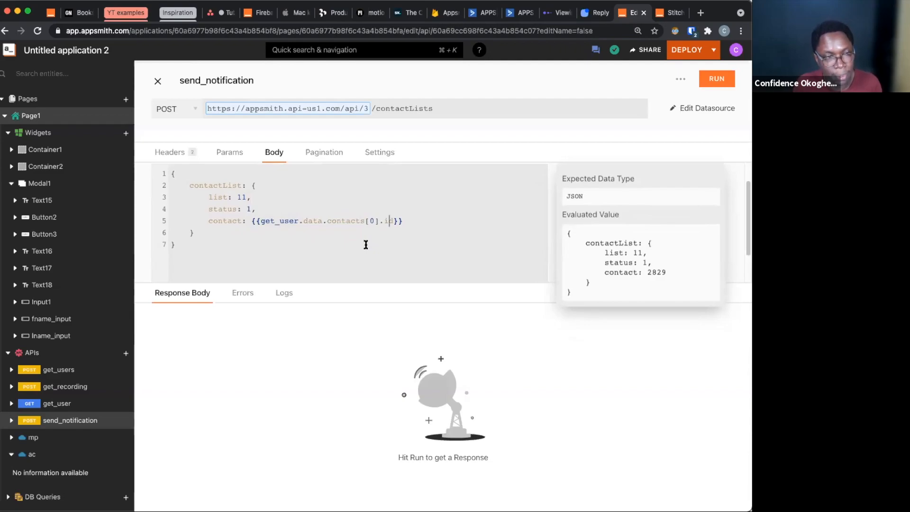
pyautogui.click(715, 78)
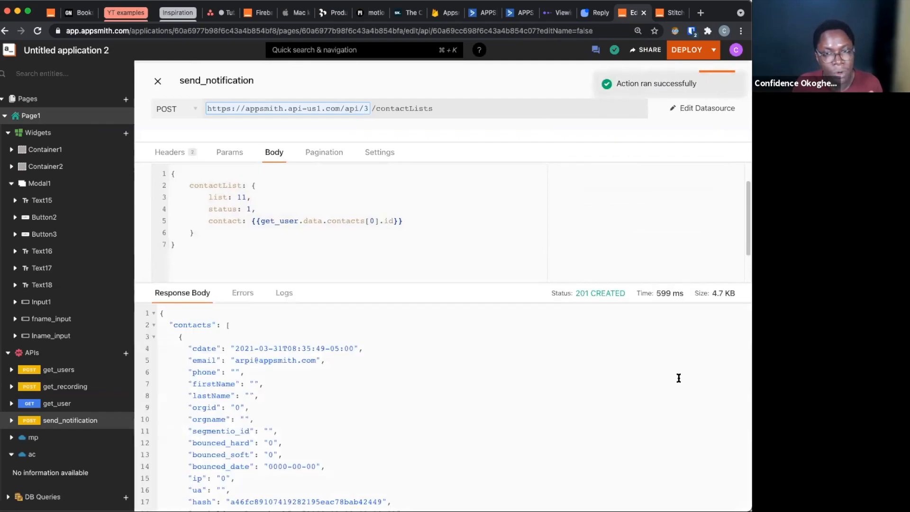
pyautogui.scroll(-1, 80, 432)
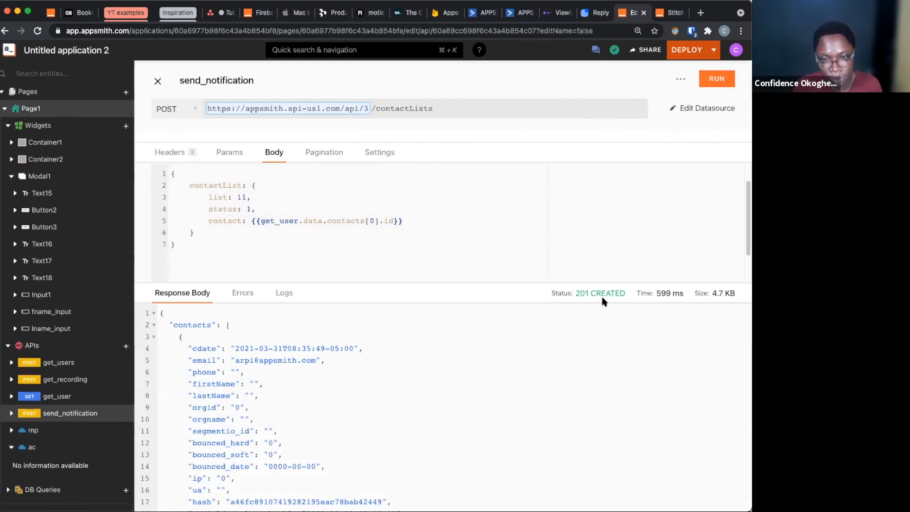
pyautogui.press('super+Tab')
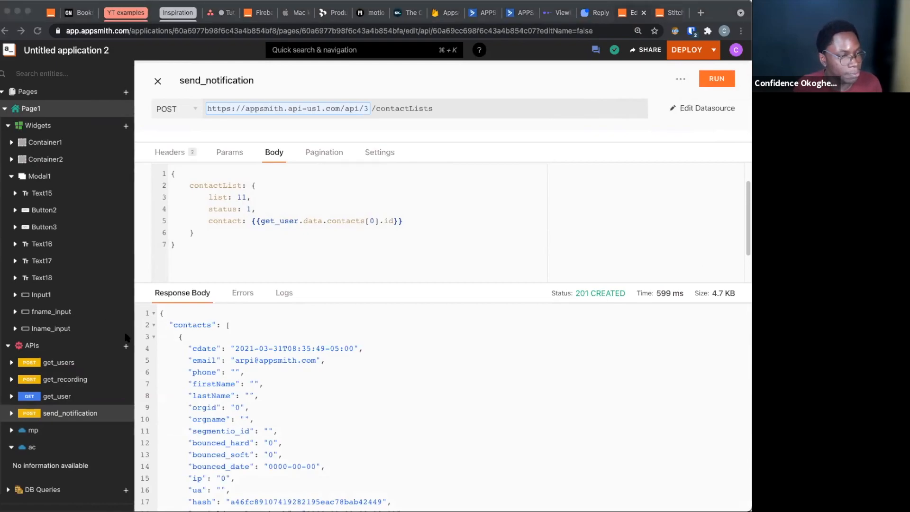
pyautogui.click(126, 348)
pyautogui.click(126, 347)
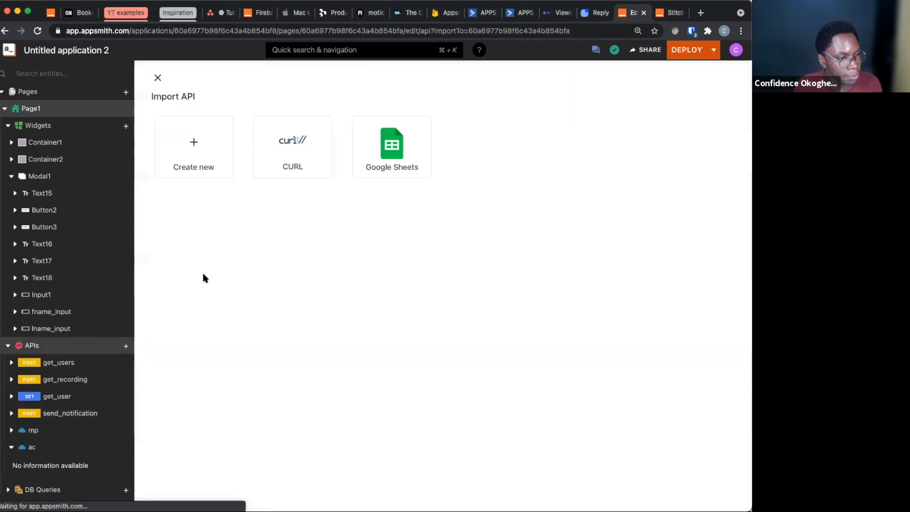
pyautogui.click(203, 178)
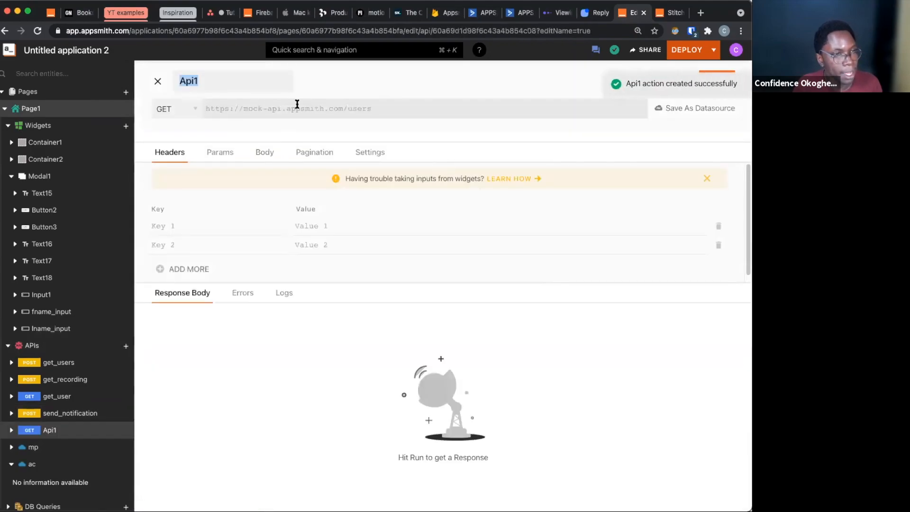
pyautogui.write('https://api.reply.io/v1/actions/addandpushtocampaign')
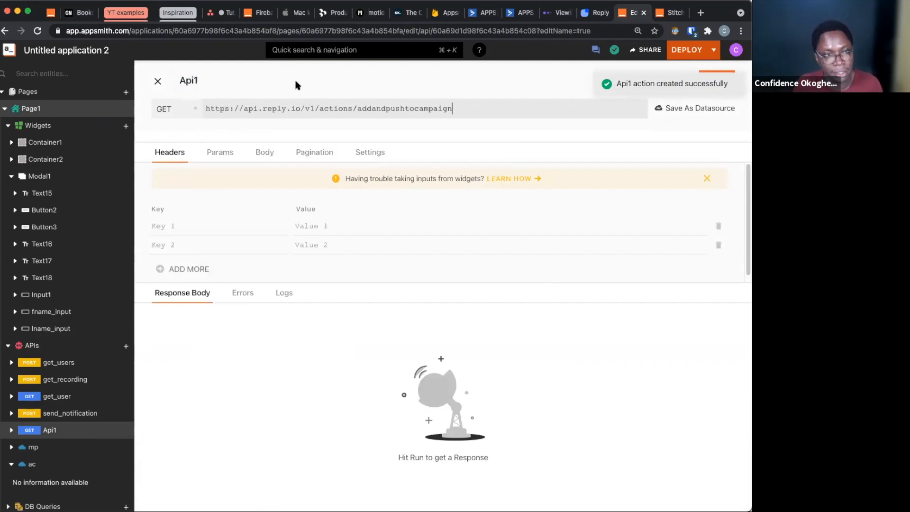
# Rename the new API send_email and set its request method to POST
pyautogui.doubleClick(194, 81)
pyautogui.write('send_email')
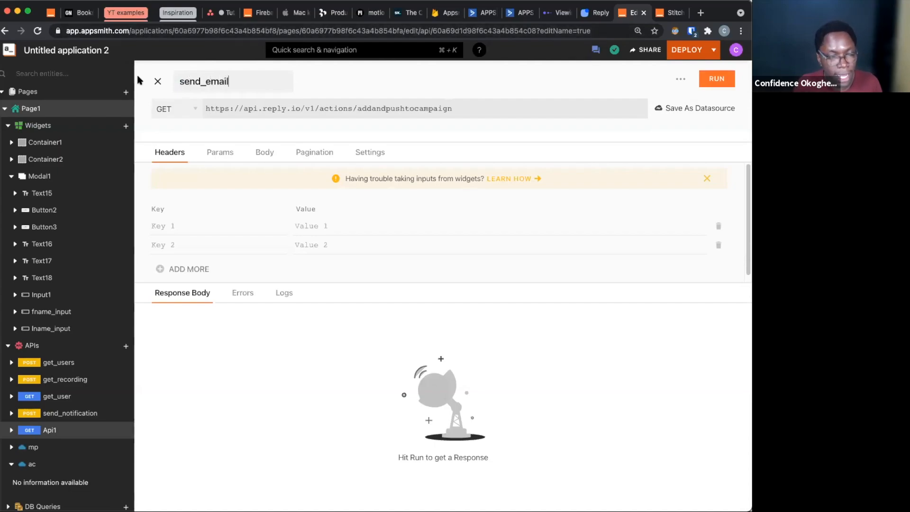
pyautogui.click(173, 110)
pyautogui.click(185, 151)
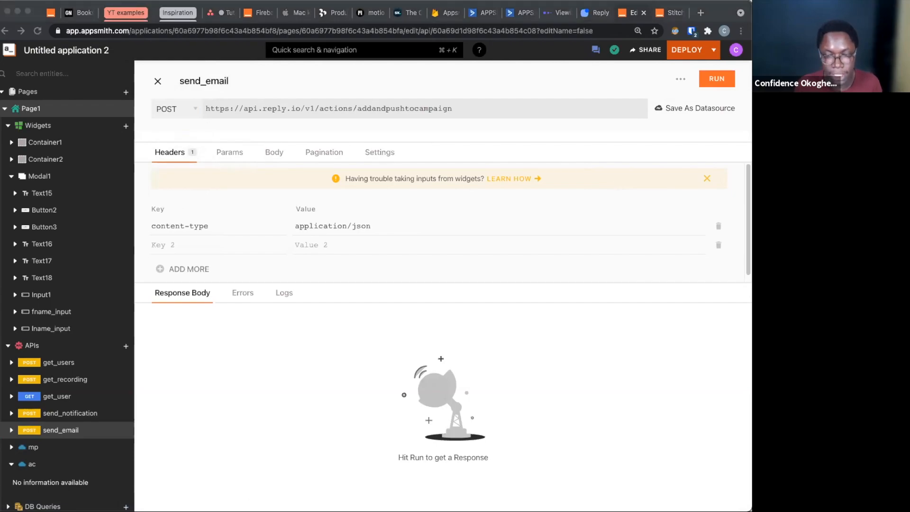
# Add an x-api-key header to send_email and paste the Reply API key as its value
pyautogui.scroll(-1, 234, 234)
pyautogui.click(203, 235)
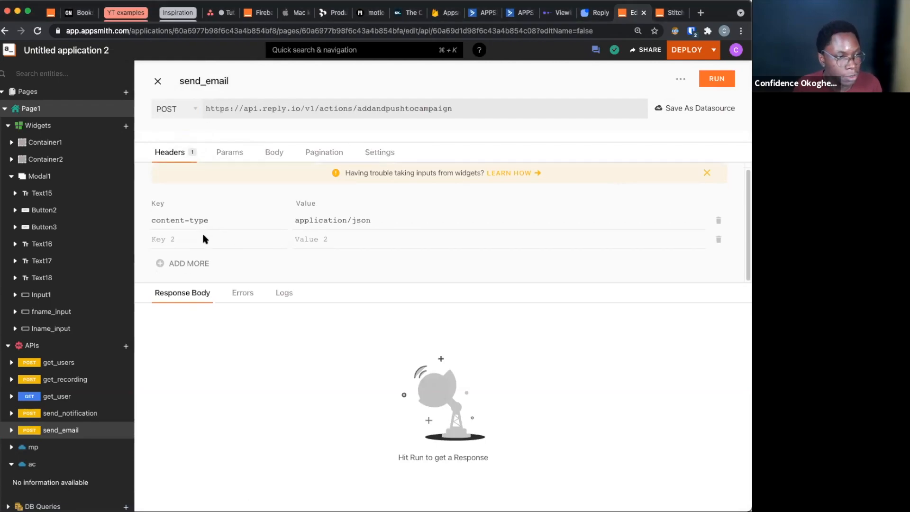
pyautogui.click(199, 236)
pyautogui.write('x-api')
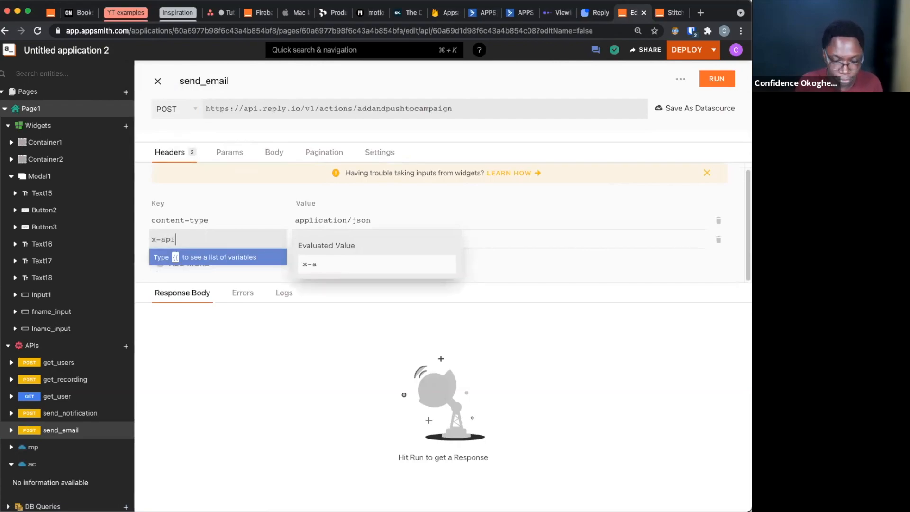
pyautogui.write('-key')
pyautogui.press('Tab')
pyautogui.press('super+v')
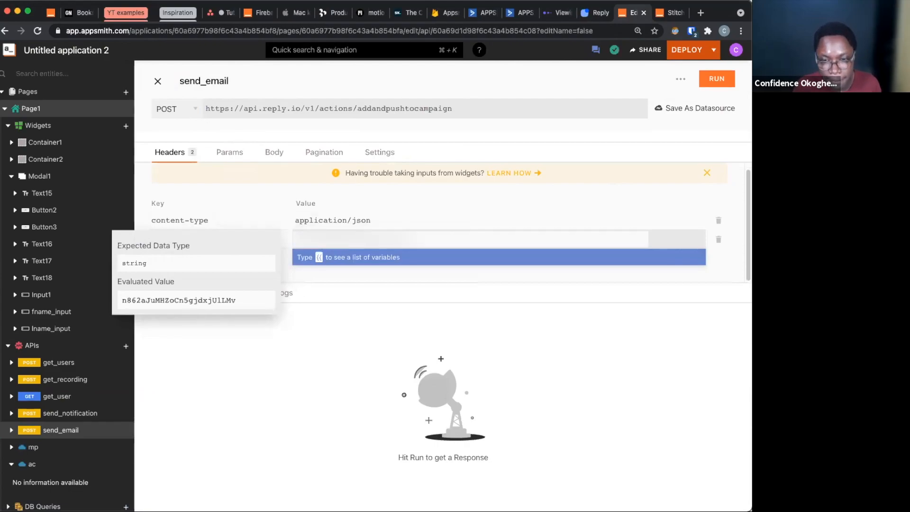
# Paste a JSON body with campaignid 558301, lastName {{lname_input.text}}, firstName {{fname_input.text}} and email {{users_list.selectedItem.email}}
pyautogui.press('super+Tab')
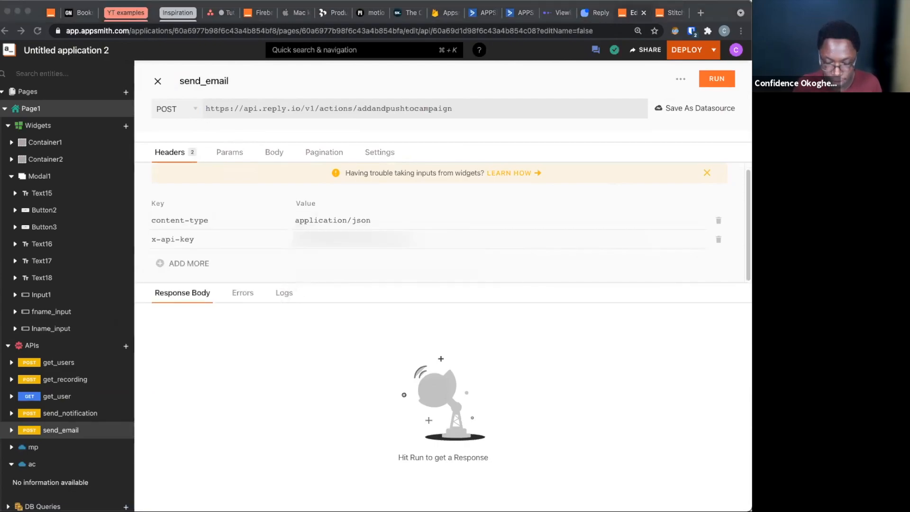
pyautogui.click(277, 148)
pyautogui.click(276, 152)
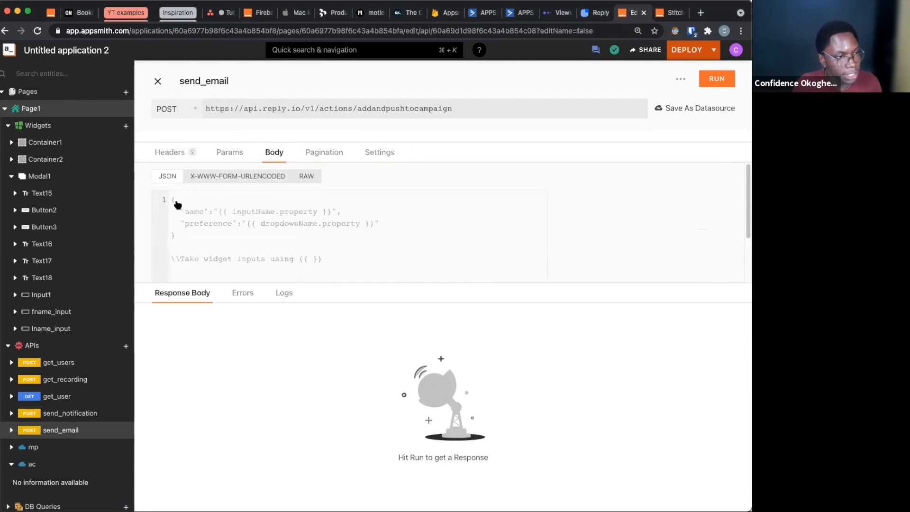
pyautogui.click(178, 237)
pyautogui.write('{     campaignid: 558301,     lastName: {{lname_input.text}},     firstName: {{fname_input.text}},     email: {{users_list.selectedItem.email}} }')
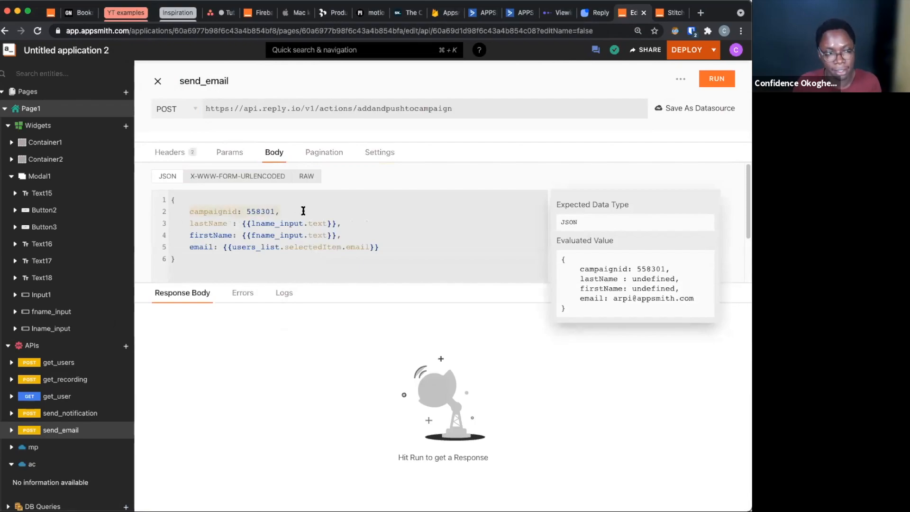
# Look up the Churn Rescue sequence ID in Reply's URL, and review the name and email bindings in the send_email body
pyautogui.click(598, 14)
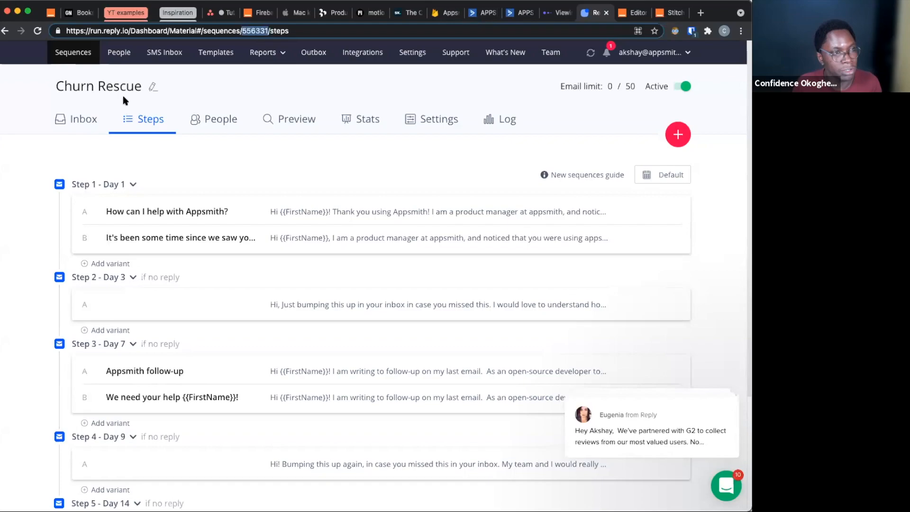
pyautogui.click(631, 12)
pyautogui.click(233, 223)
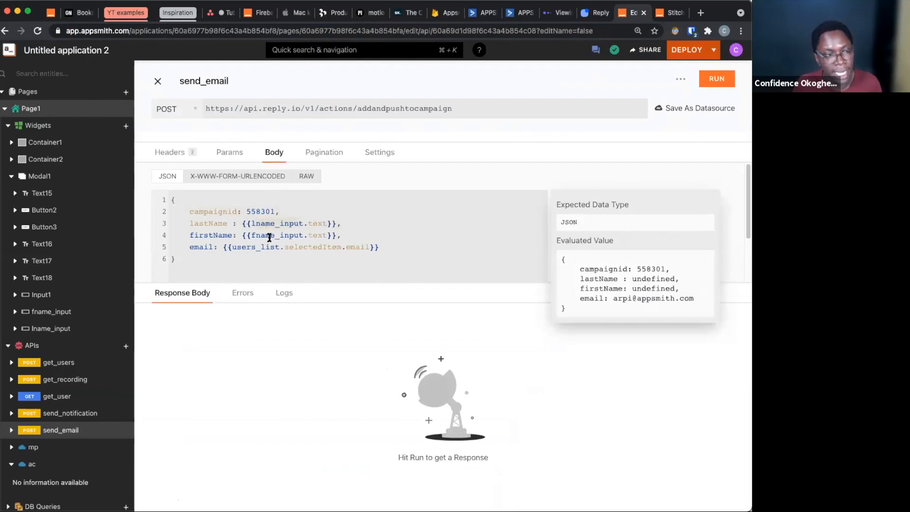
pyautogui.click(384, 244)
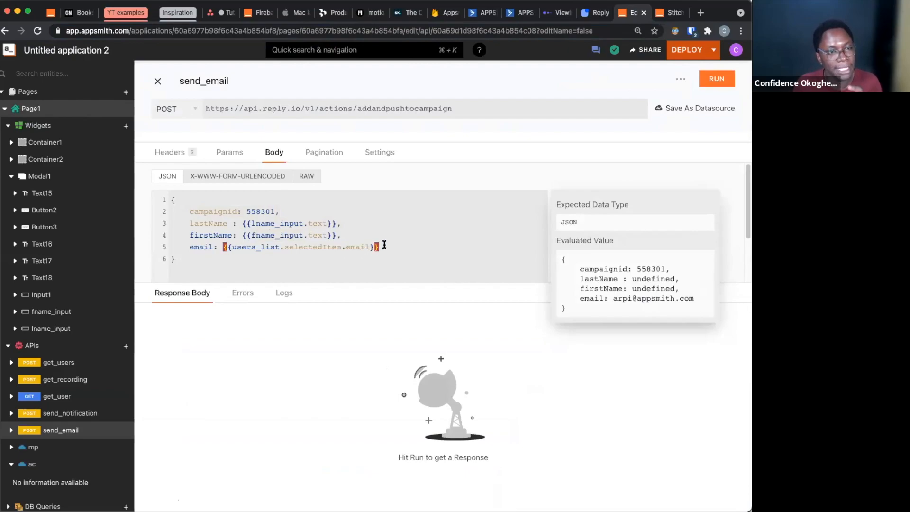
# Return to the page canvas, open the Send Mail modal and switch its Confirm button's onClick action to JavaScript mode
pyautogui.click(158, 81)
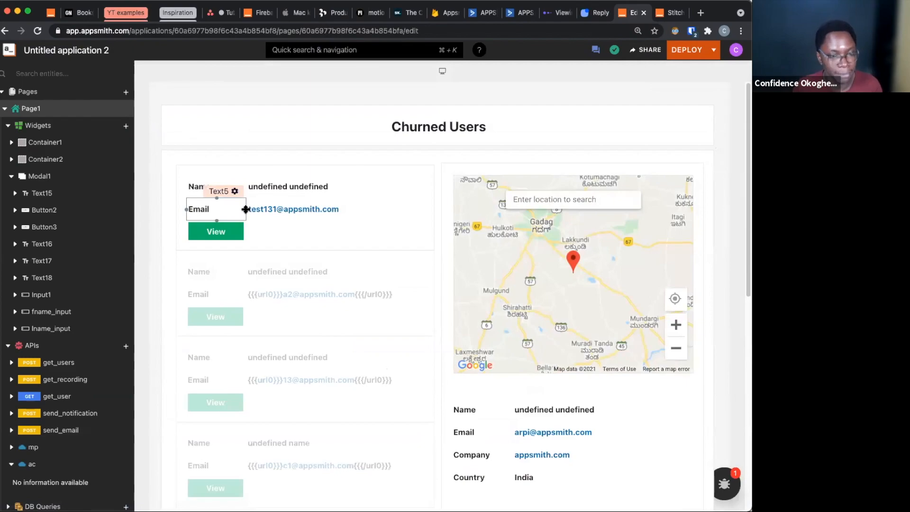
pyautogui.scroll(-5, 505, 262)
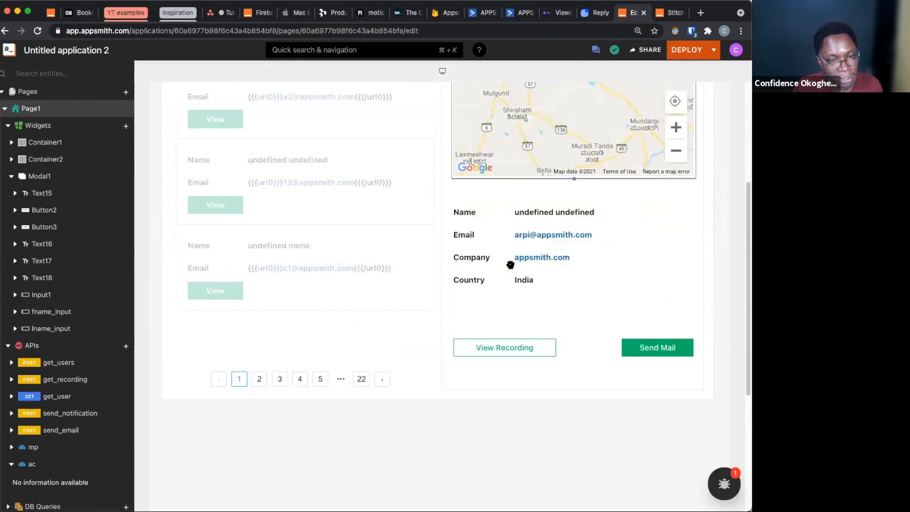
pyautogui.click(659, 347)
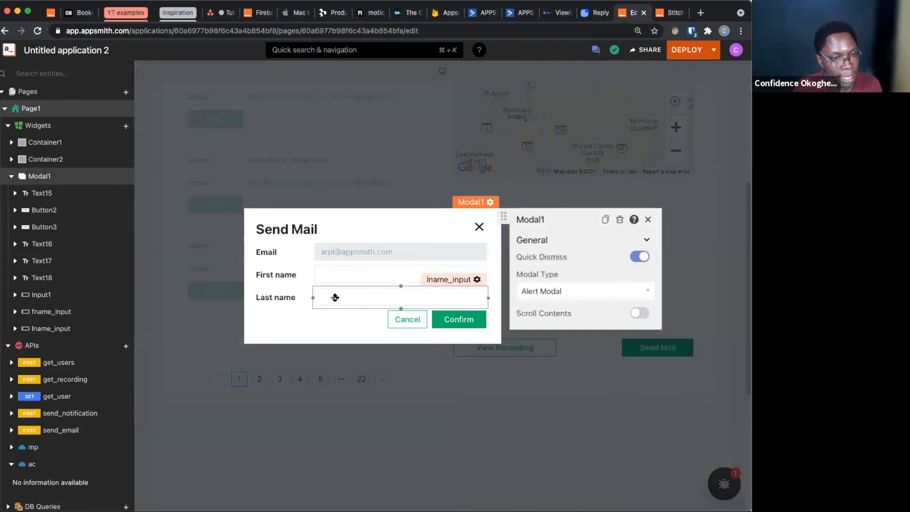
pyautogui.click(476, 301)
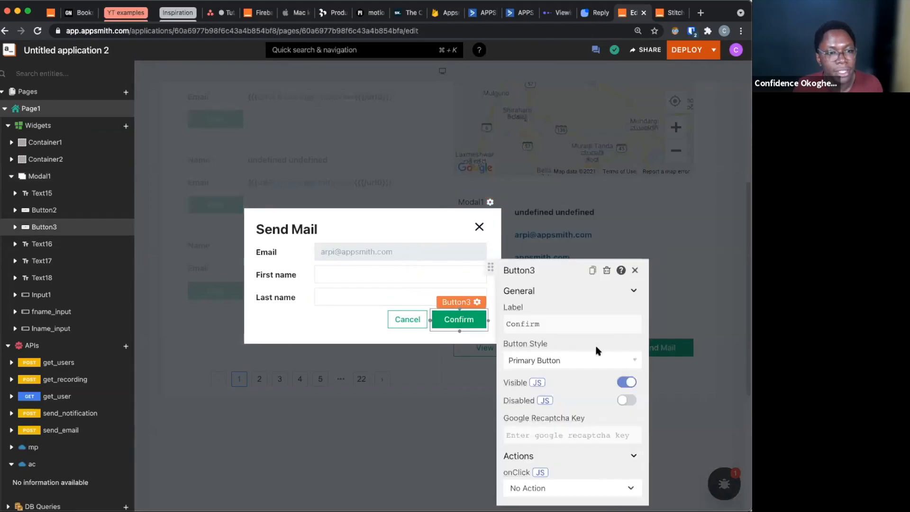
pyautogui.click(540, 472)
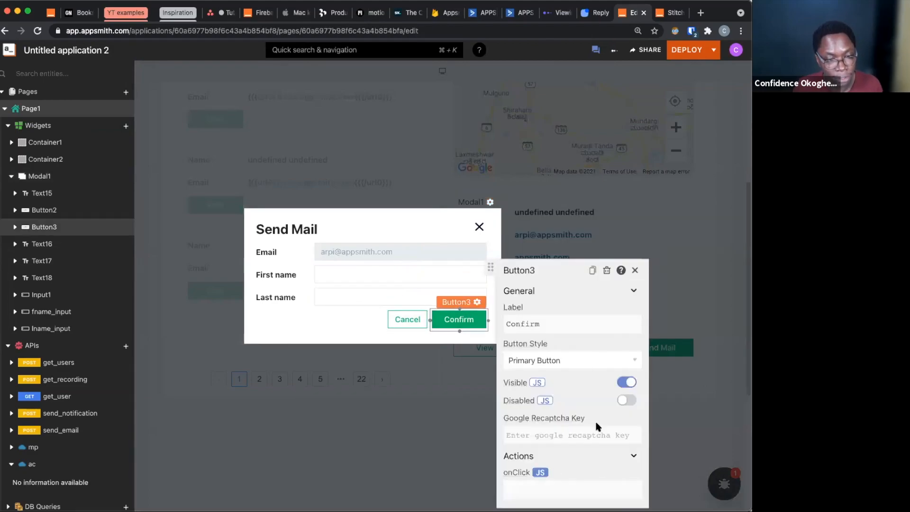
# Make the Confirm button's onClick code call get_user.run with an arrow-function callback, {{get_user.run(()=> )}}
pyautogui.click(556, 488)
pyautogui.write('{{')
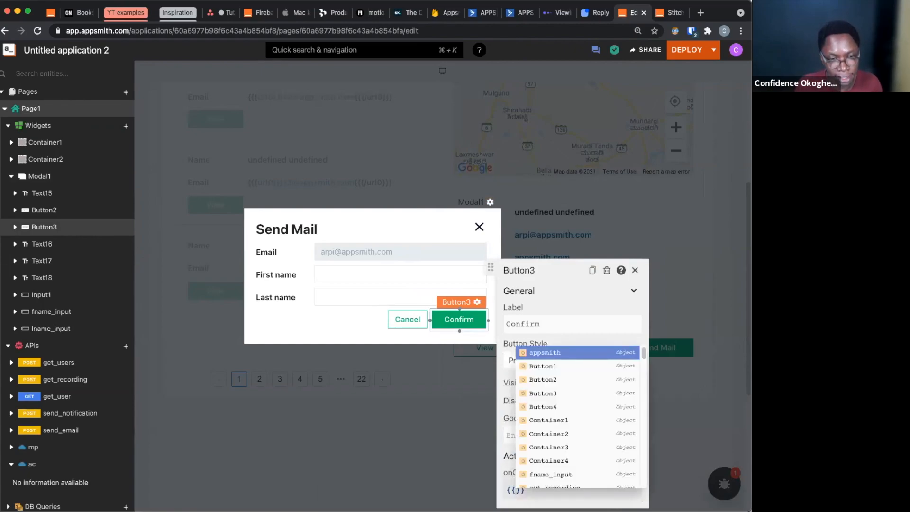
pyautogui.write('g')
pyautogui.press('Down')
pyautogui.press('Return')
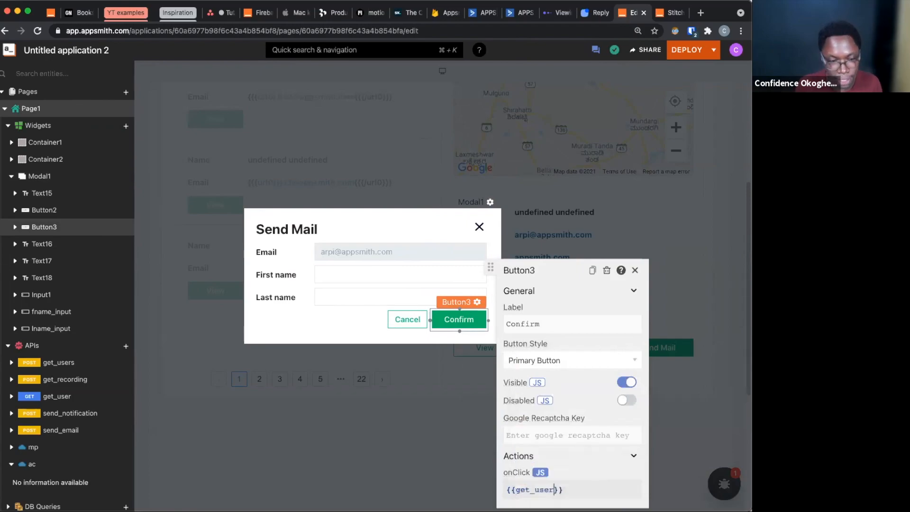
pyautogui.write('.run')
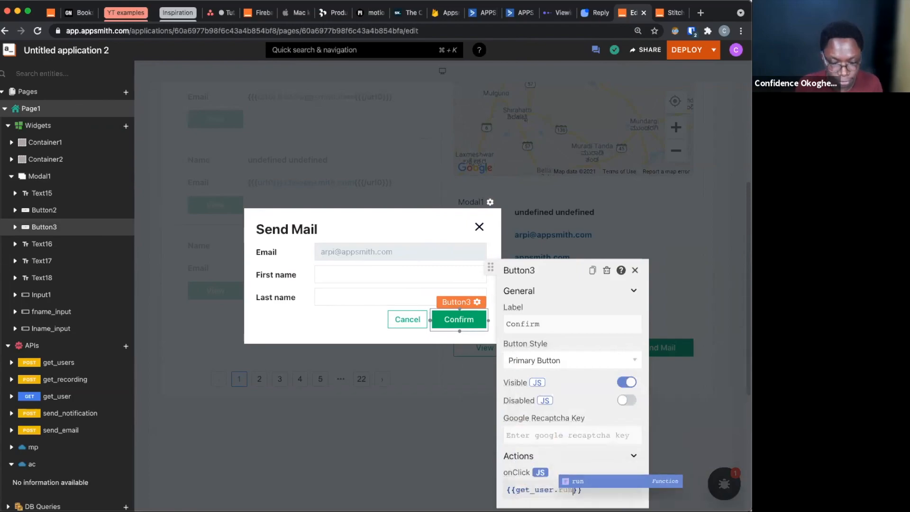
pyautogui.press('Return')
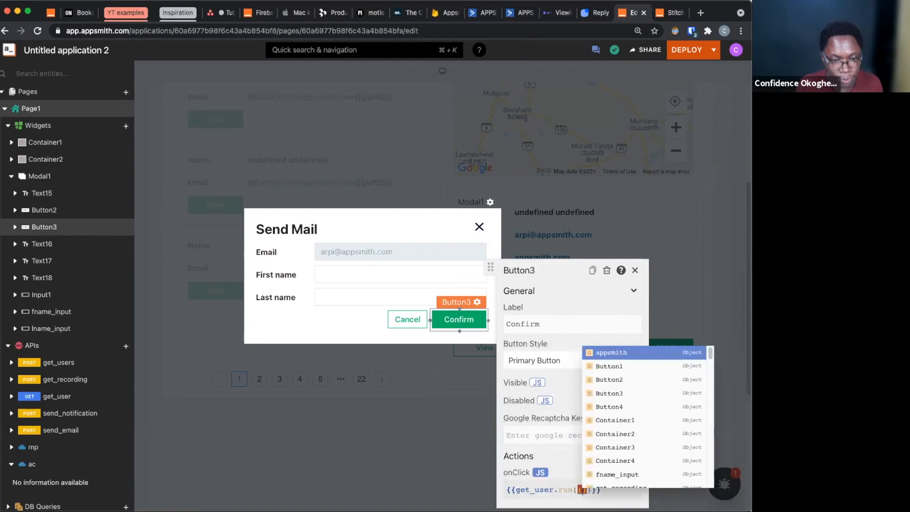
pyautogui.write('(')
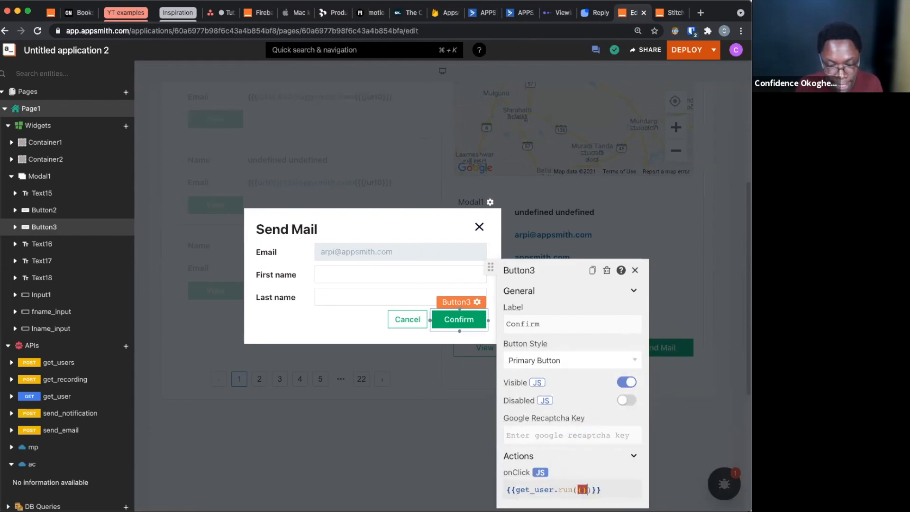
pyautogui.write(')=>')
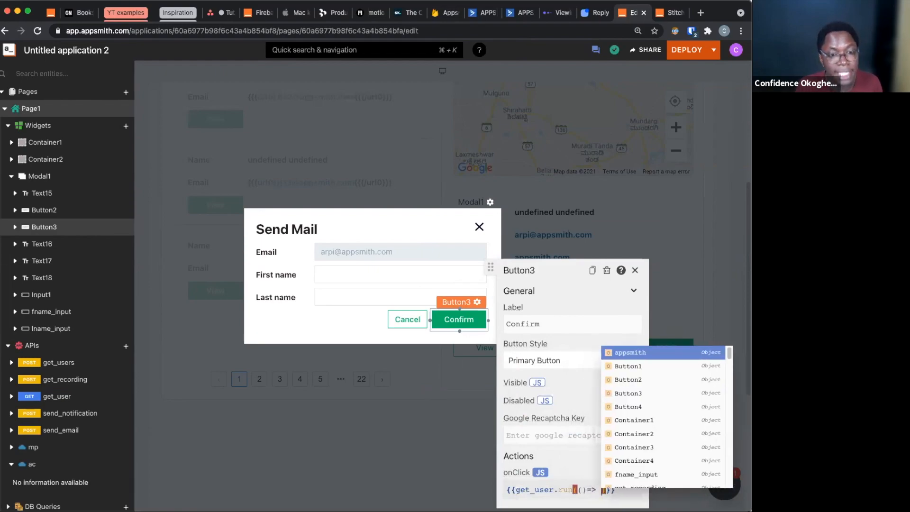
# Call send_notification.run() inside the get_user callback of the Confirm button's onClick code
pyautogui.write('se')
pyautogui.press('Down')
pyautogui.press('Return')
pyautogui.write('.run')
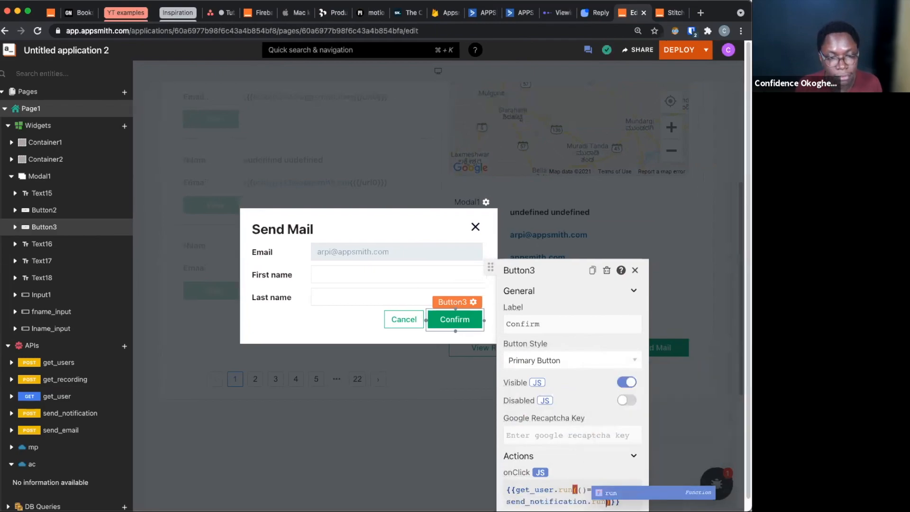
pyautogui.write('(')
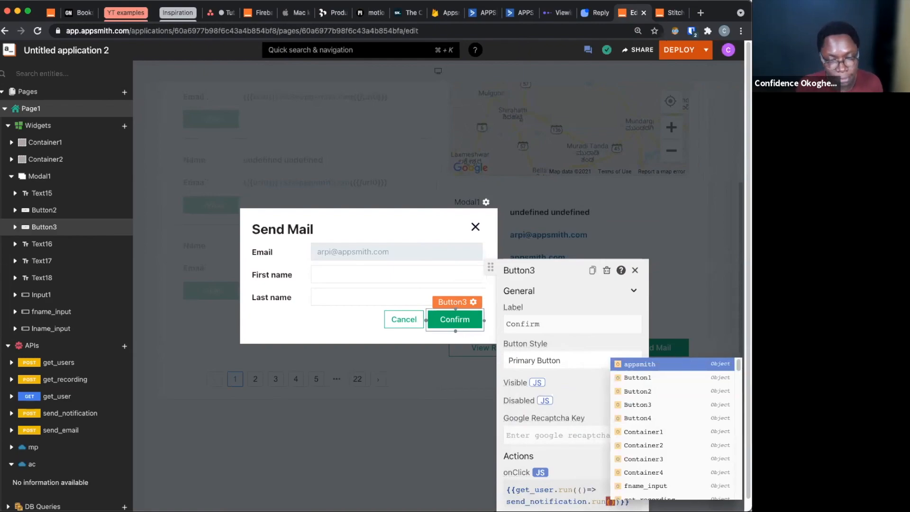
pyautogui.write('se')
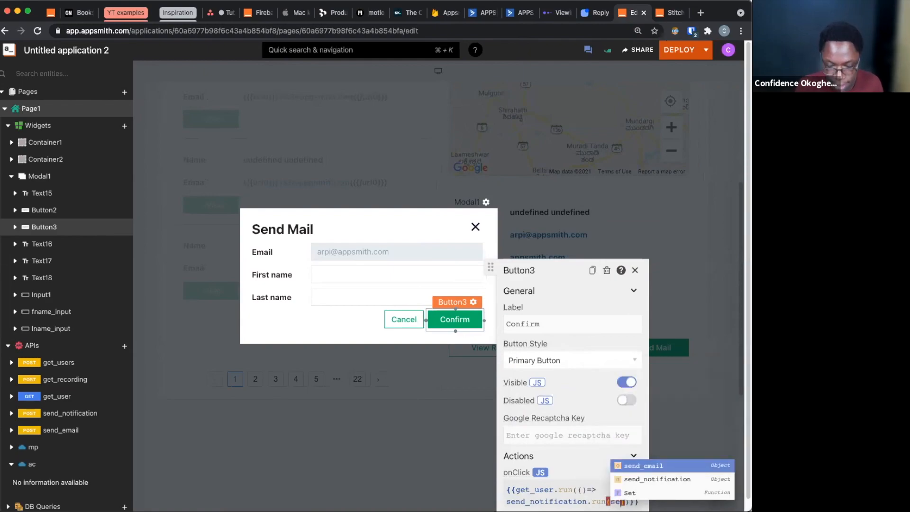
# Nest send_email.run() as the argument of send_notification.run, with a blank line between its parentheses for callbacks
pyautogui.press('Return')
pyautogui.write('.run')
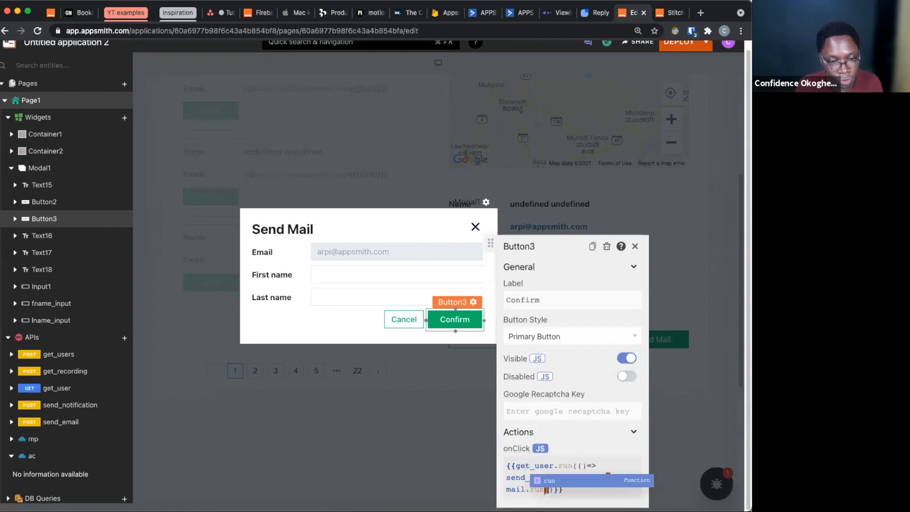
pyautogui.write('(')
pyautogui.press('Return')
pyautogui.press('Return')
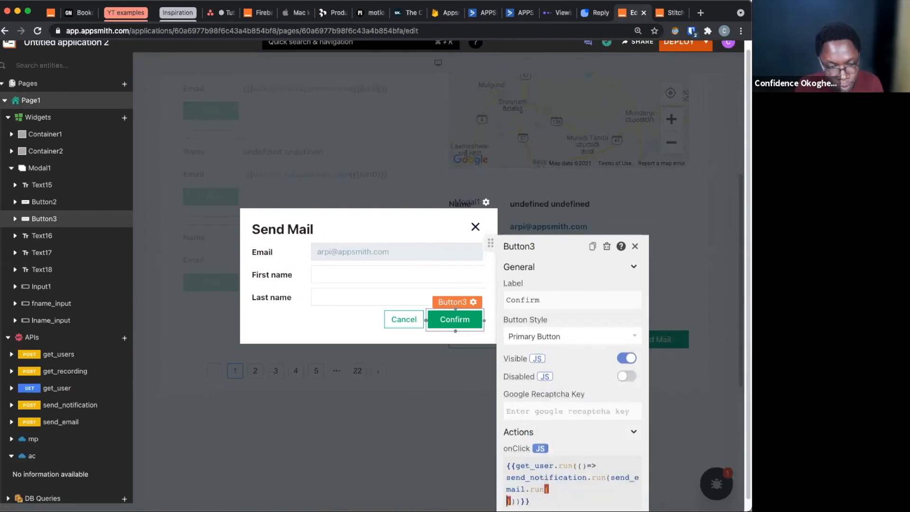
pyautogui.press('Up')
pyautogui.press('Tab')
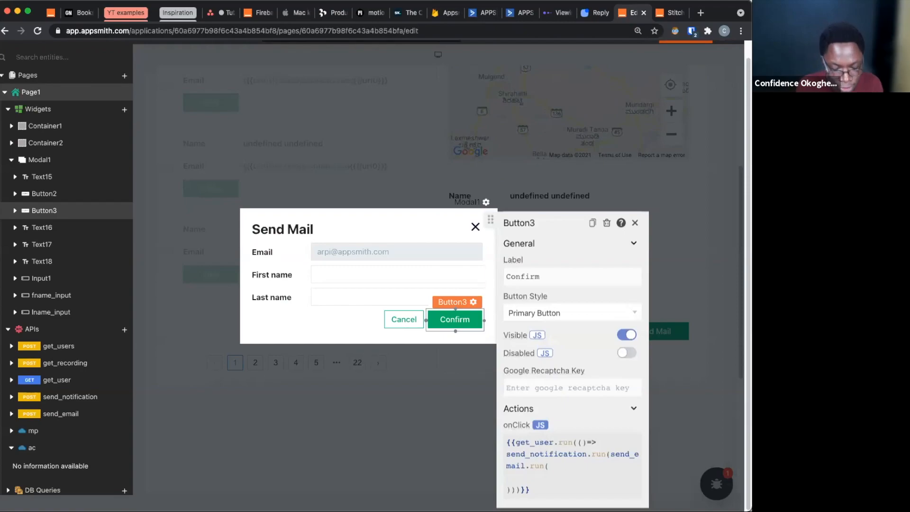
# Give send_email.run a success callback, () => showAlert('Email sent', 'success'), ending with a comma
pyautogui.write('() ')
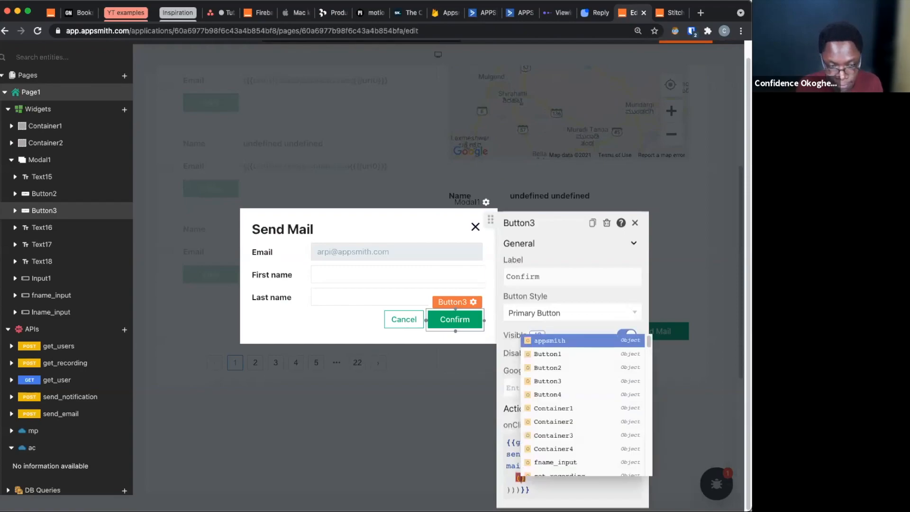
pyautogui.write('=> ')
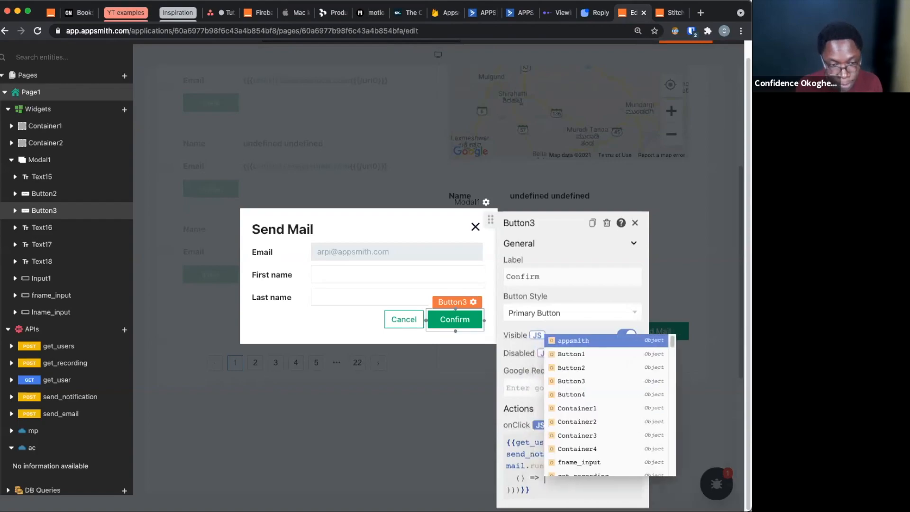
pyautogui.write('s')
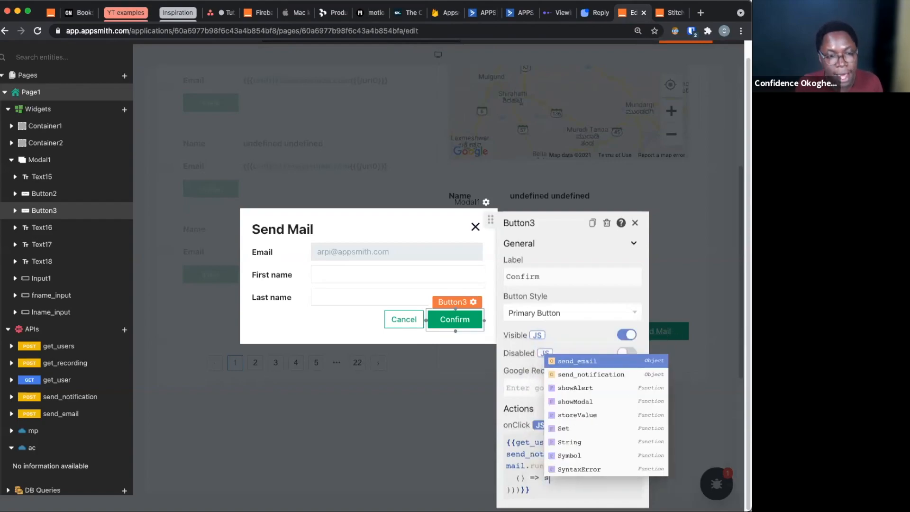
pyautogui.write('h')
pyautogui.press('Return')
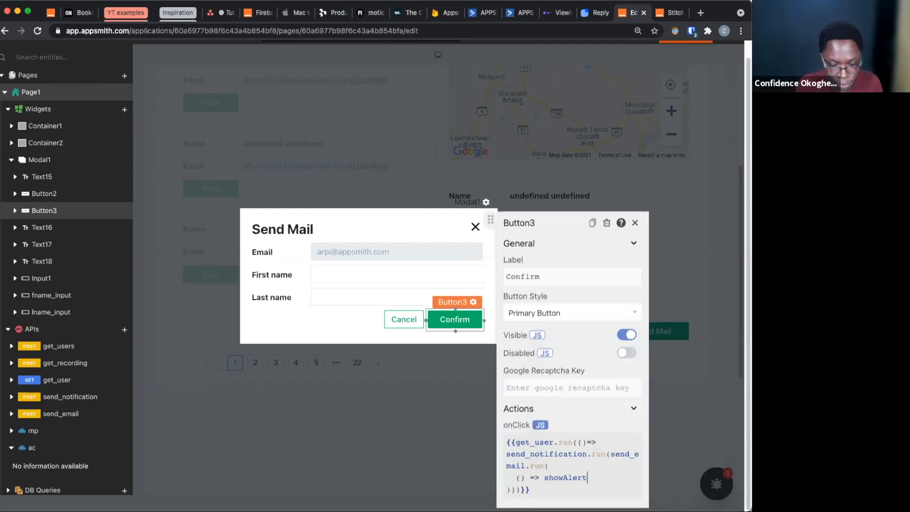
pyautogui.write("'")
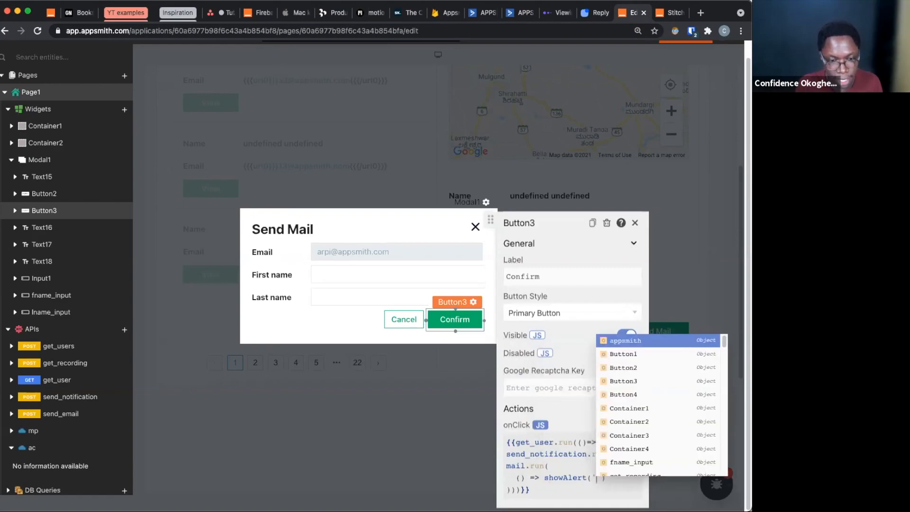
pyautogui.write('Email')
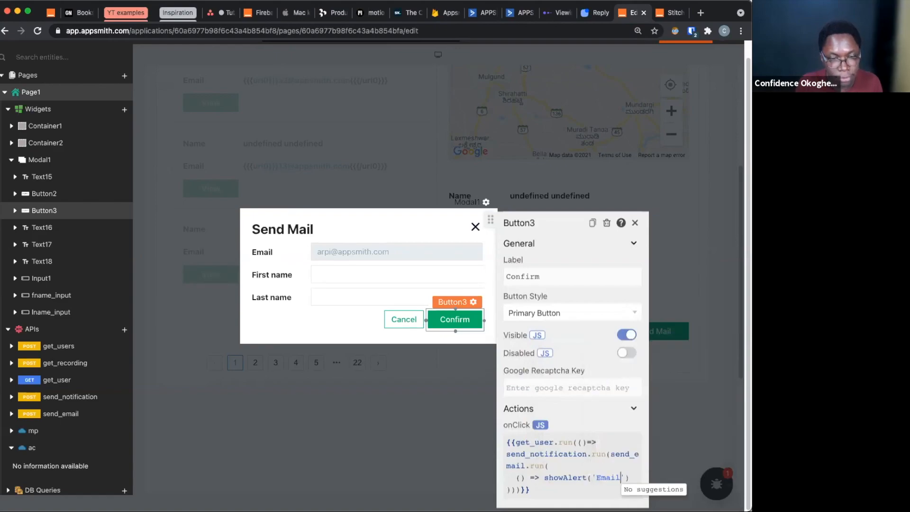
pyautogui.write(" sent'")
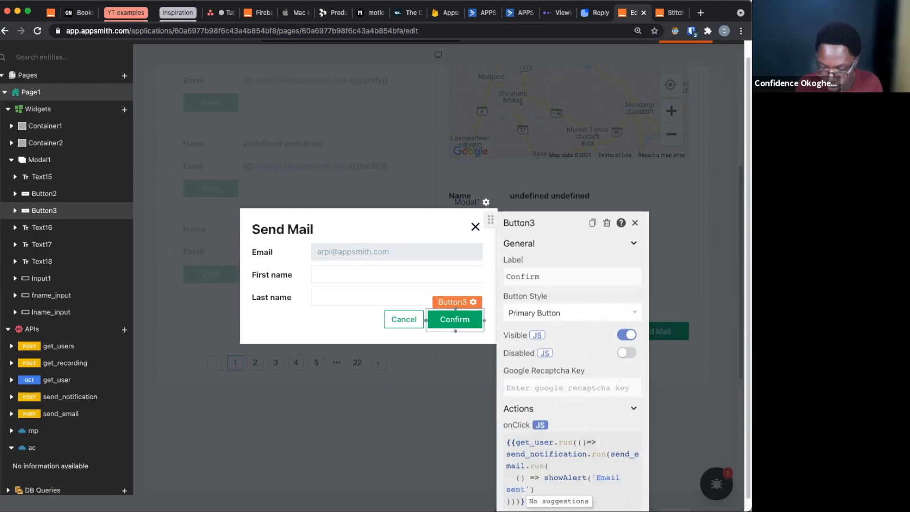
pyautogui.write(', ')
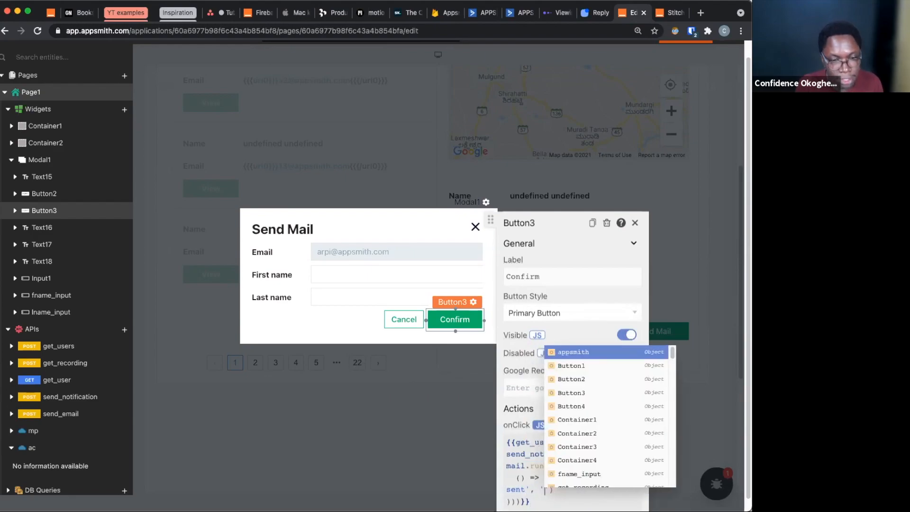
pyautogui.write("'success'")
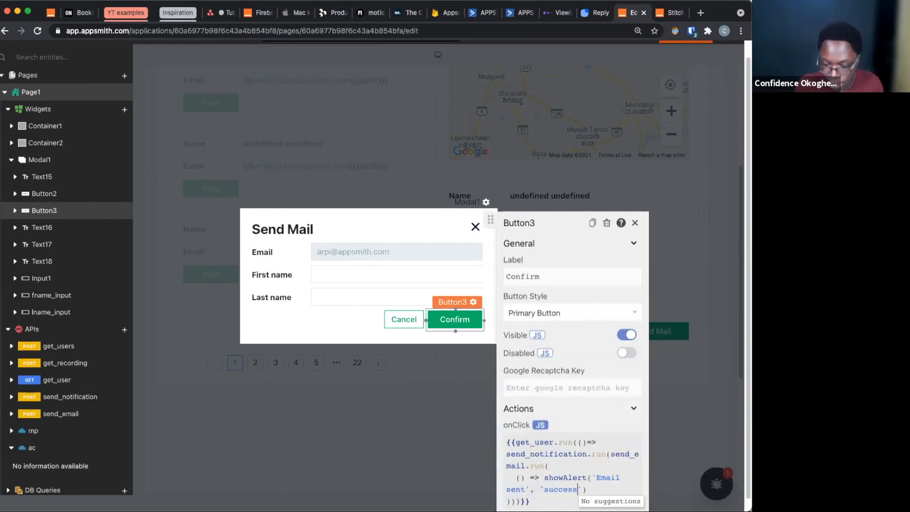
pyautogui.write('),')
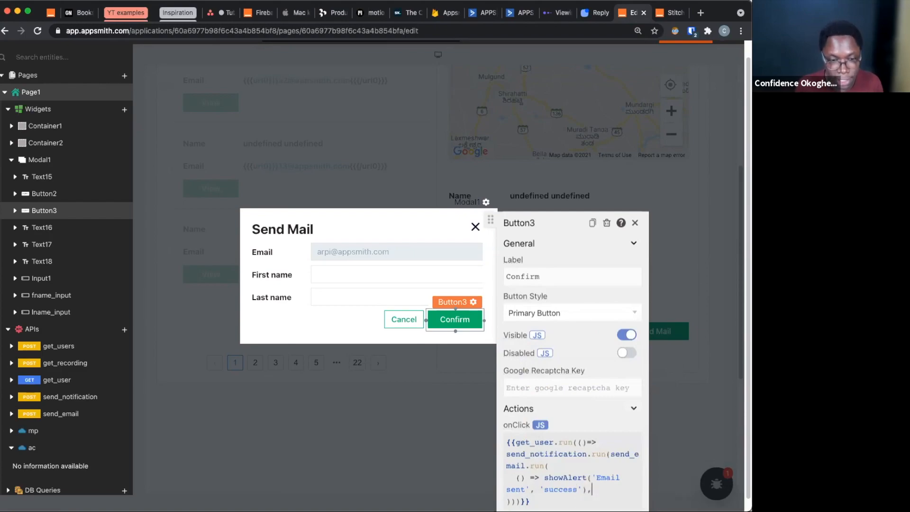
# Add a second arrow-function callback calling showAlert, () => showAlert, to send_email.run in the Confirm button's onClick code
pyautogui.press('Return')
pyautogui.press('Return')
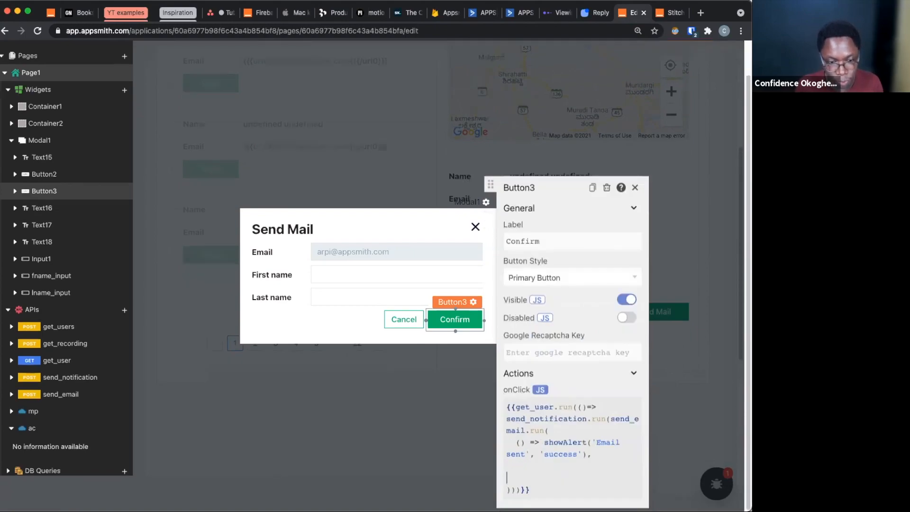
pyautogui.write('() ')
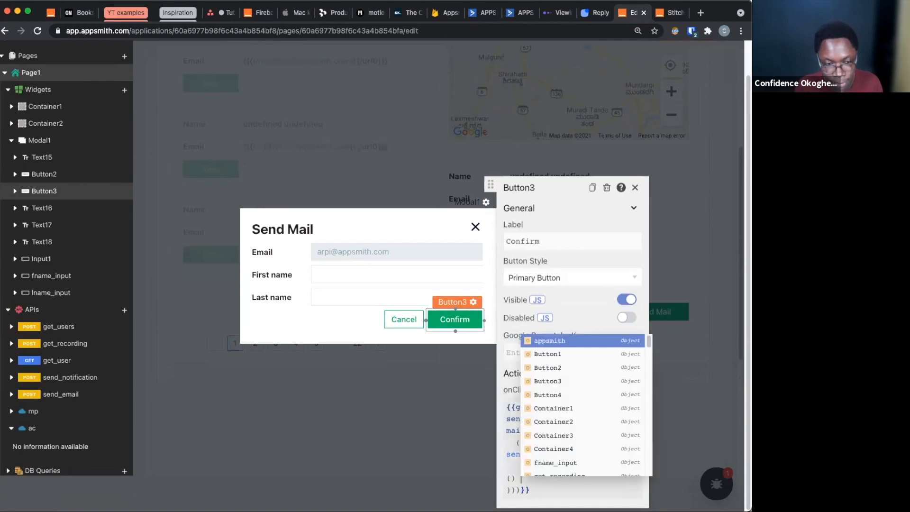
pyautogui.write('=> ')
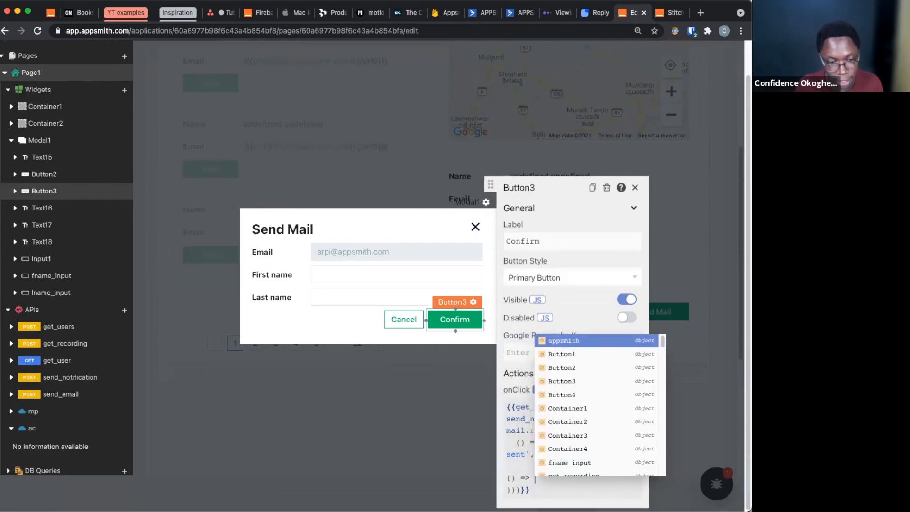
pyautogui.write('s')
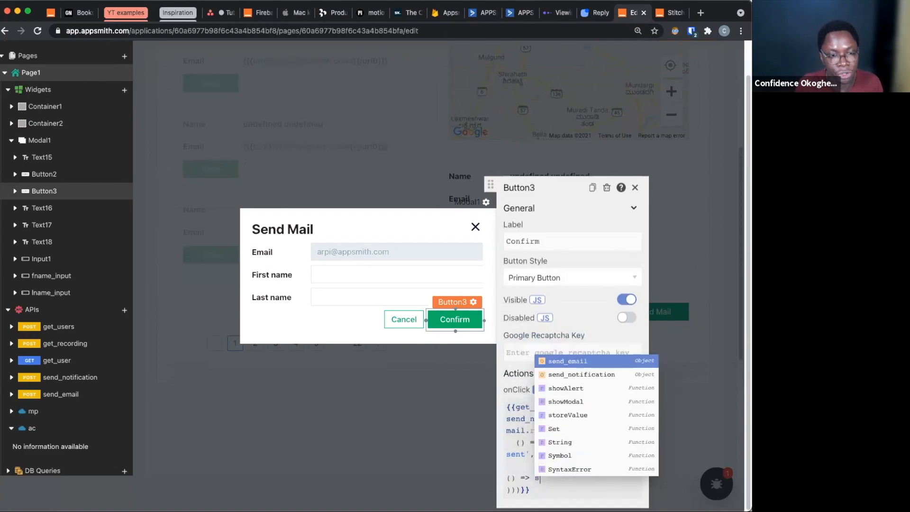
pyautogui.press('Down')
pyautogui.press('Down')
pyautogui.press('Return')
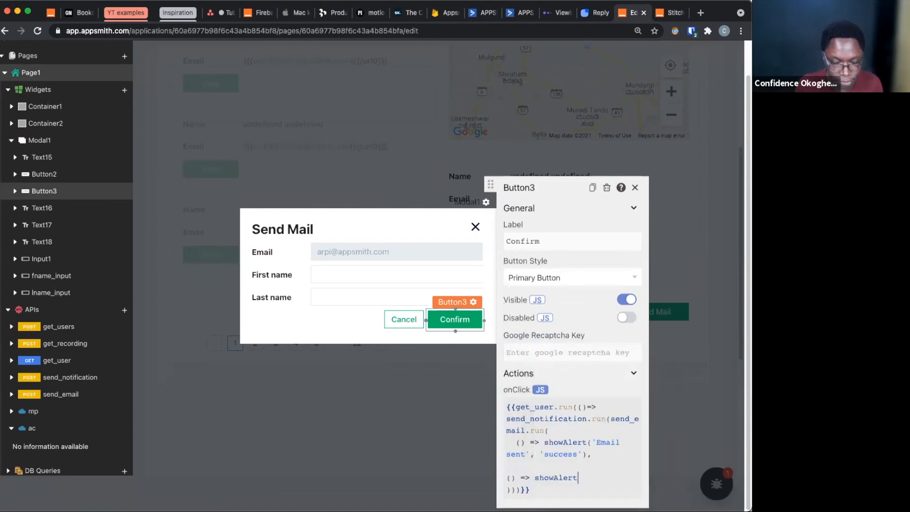
# Give the second showAlert call the arguments 'Something went wrong' and 'warning'
pyautogui.write("'")
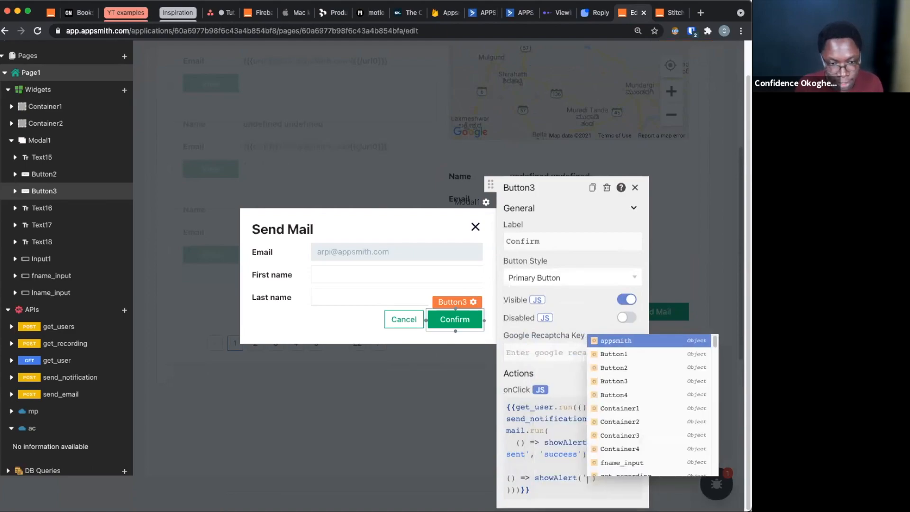
pyautogui.write('Somethin')
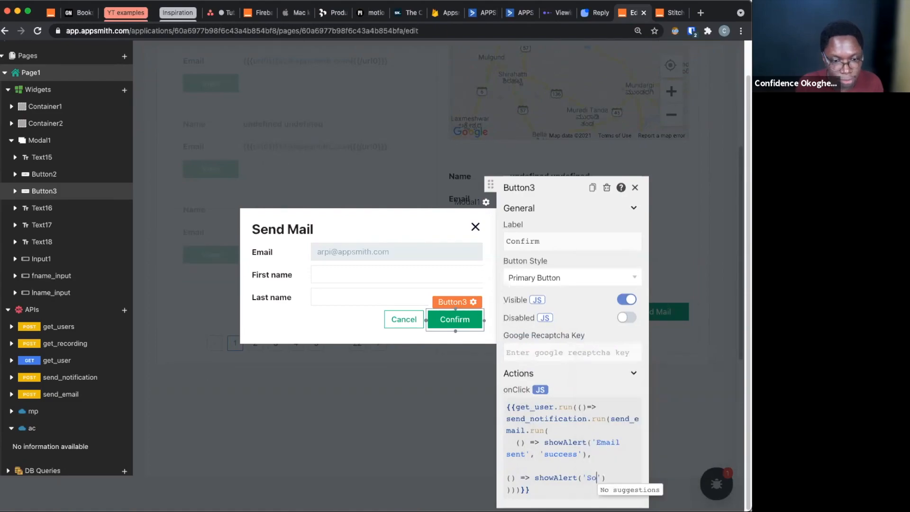
pyautogui.write('g went wro')
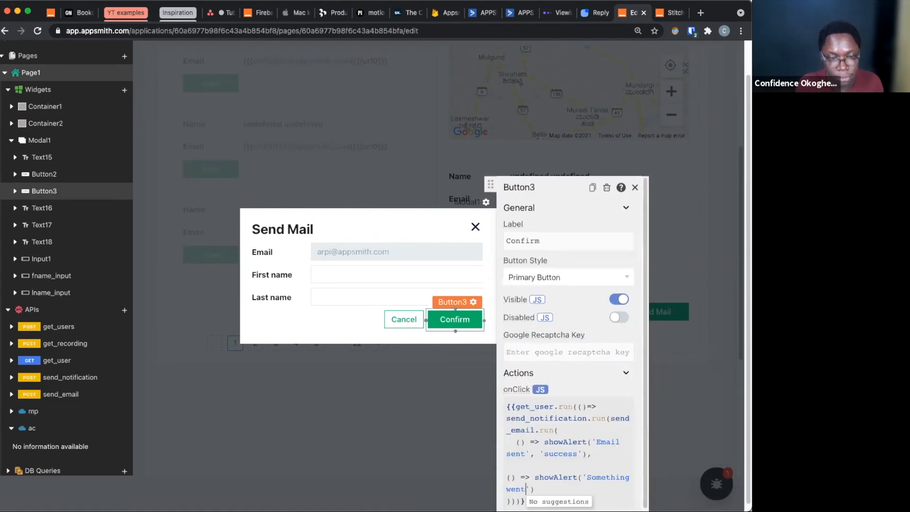
pyautogui.write("ng', ")
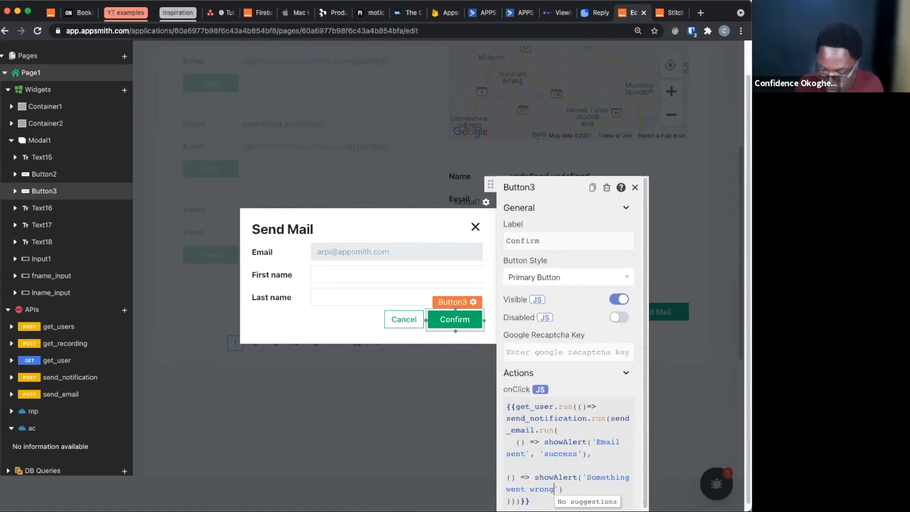
pyautogui.write("'")
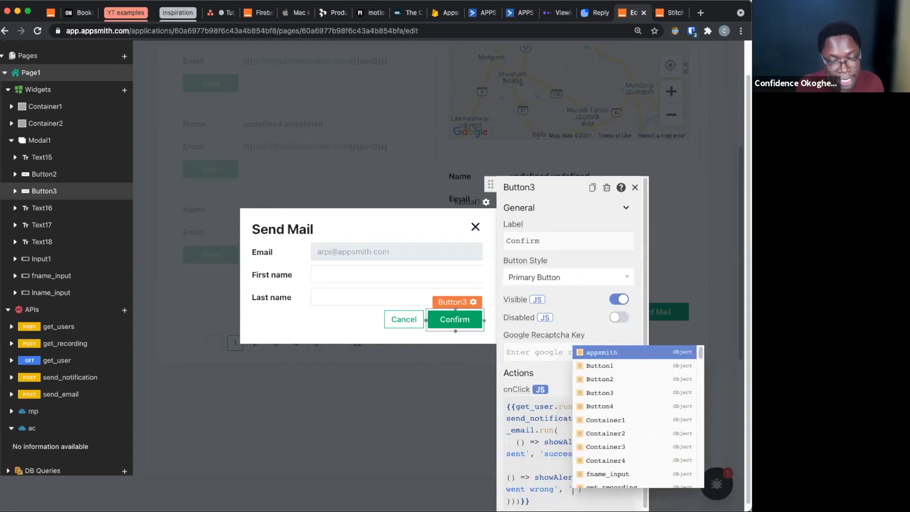
pyautogui.write('war')
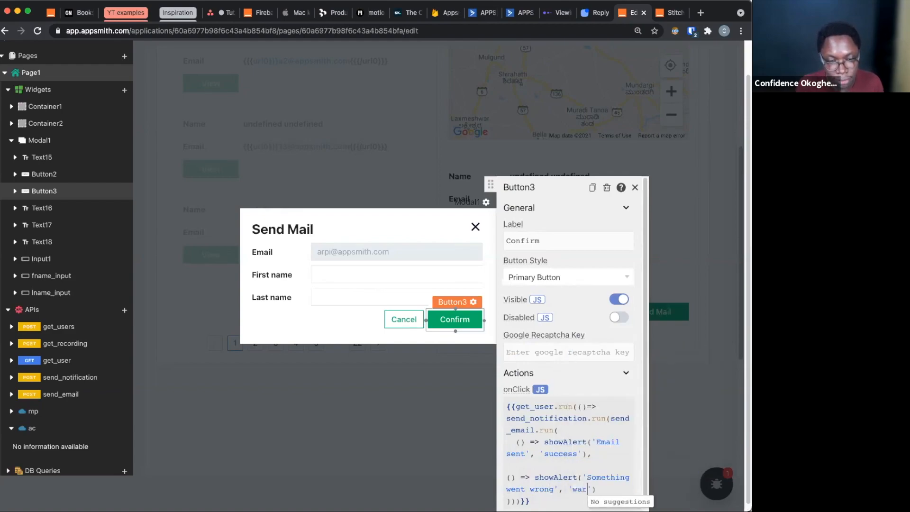
pyautogui.write('ning')
pyautogui.scroll(-2, 563, 455)
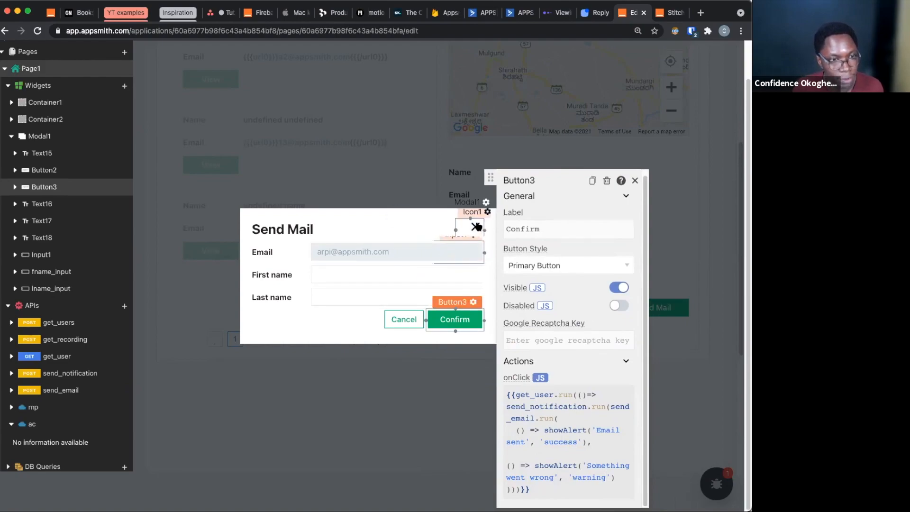
# Close the Send Mail modal and select the first user on page 7 of the users list
pyautogui.click(450, 442)
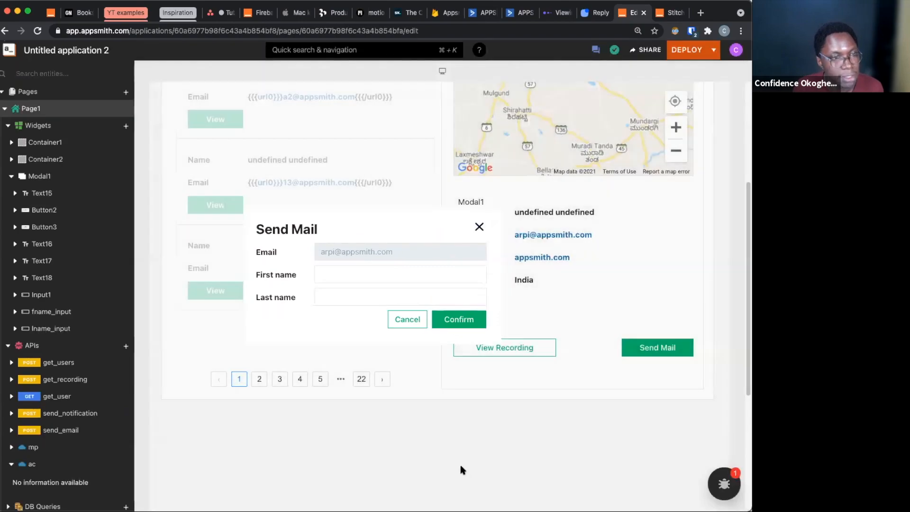
pyautogui.scroll(-3, 310, 428)
pyautogui.click(319, 392)
pyautogui.scroll(4, 413, 449)
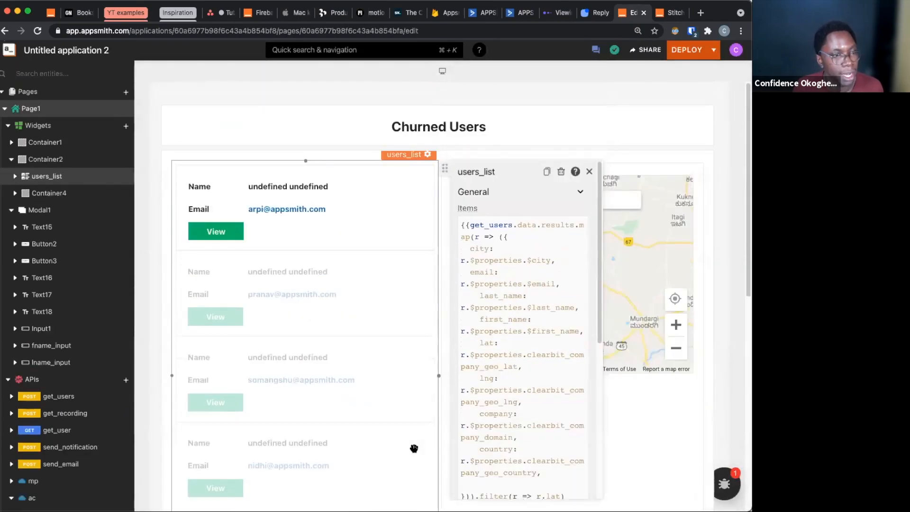
pyautogui.scroll(-4, 413, 445)
pyautogui.click(338, 392)
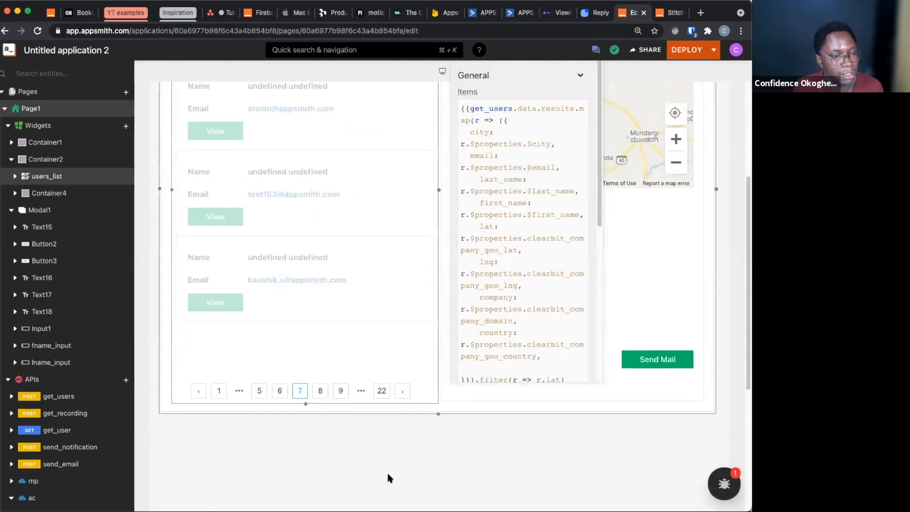
pyautogui.scroll(5, 386, 474)
pyautogui.click(362, 243)
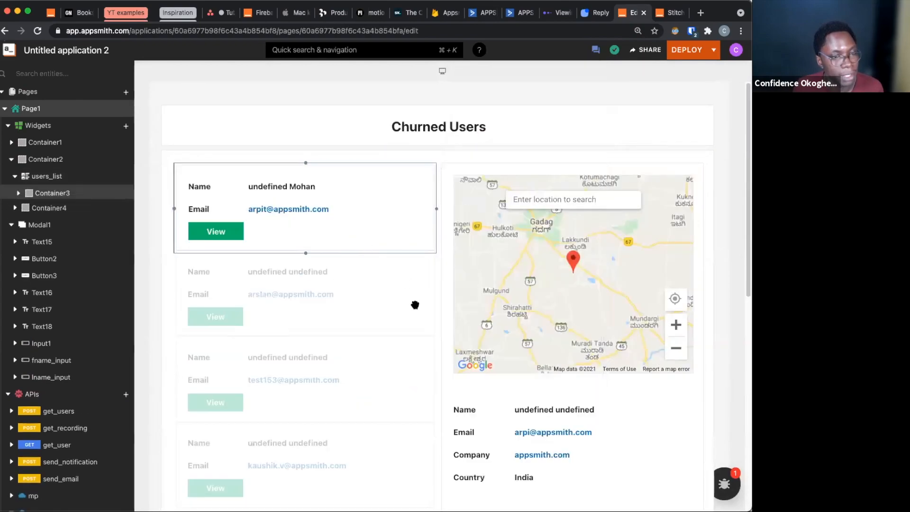
pyautogui.scroll(-3, 549, 364)
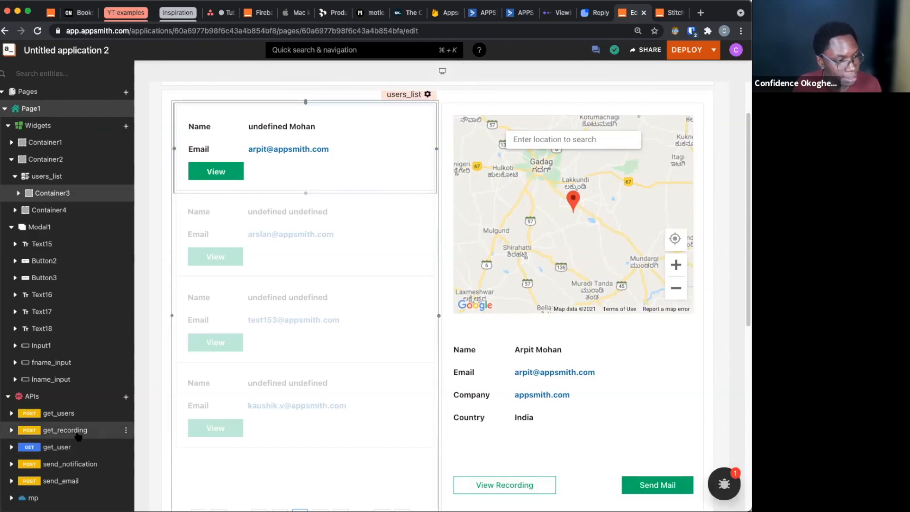
# Test the Send Mail modal by confirming the email to the selected user, and close the modal
pyautogui.click(671, 489)
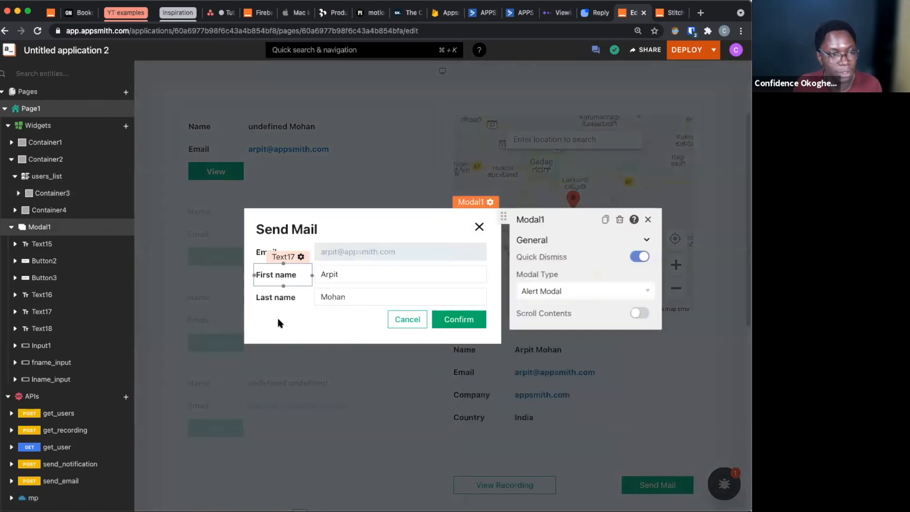
pyautogui.click(304, 325)
pyautogui.click(460, 321)
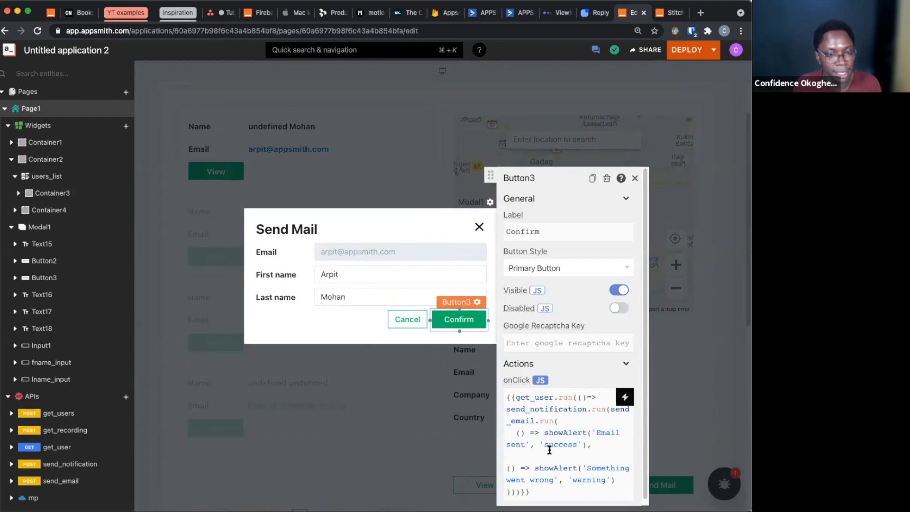
pyautogui.scroll(-1, 549, 449)
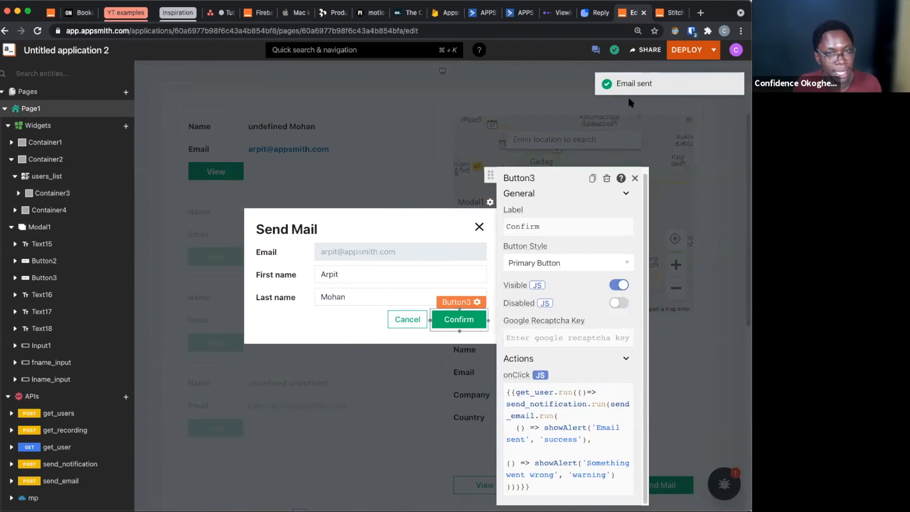
pyautogui.click(579, 110)
# Review the application's sharing options, including public access and the roles for invited users, and close the dialog
pyautogui.click(648, 51)
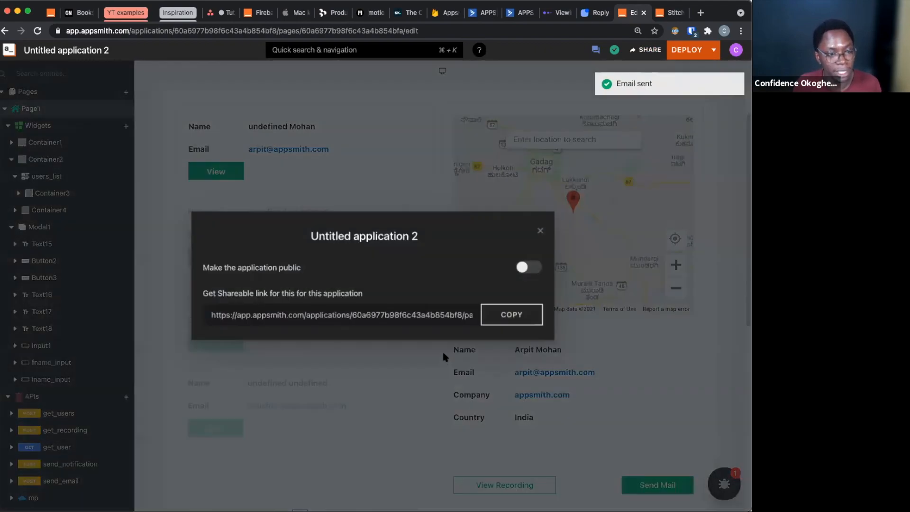
pyautogui.click(525, 154)
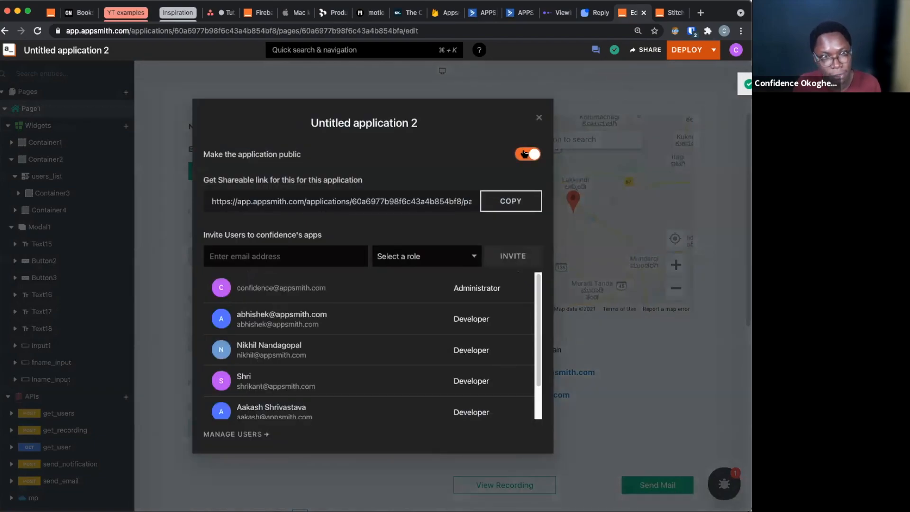
pyautogui.click(309, 252)
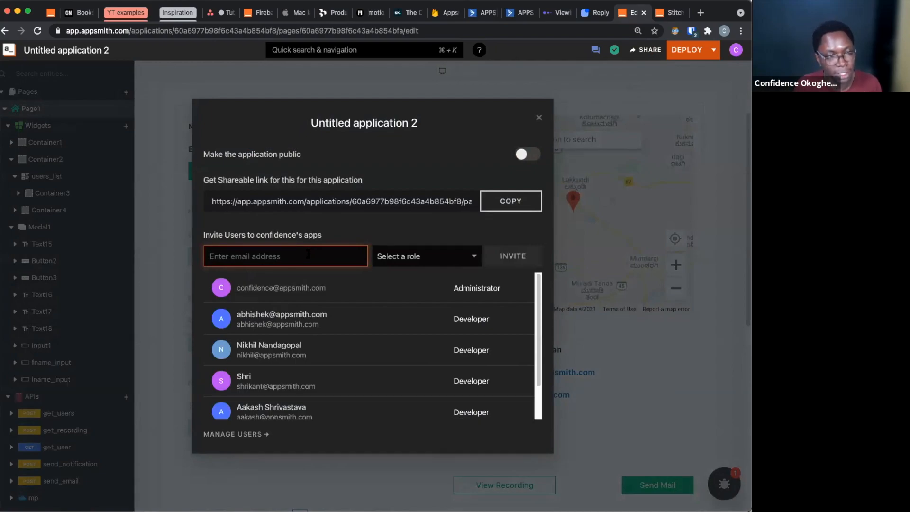
pyautogui.click(401, 256)
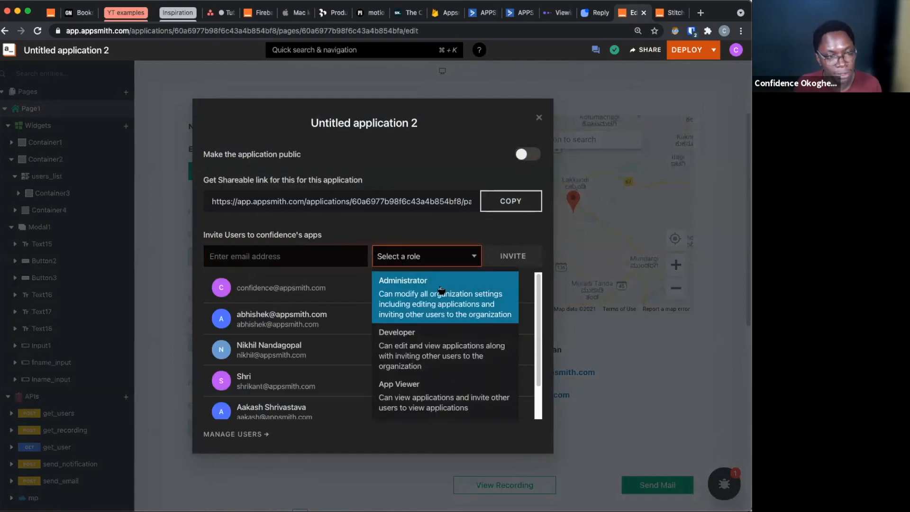
pyautogui.click(517, 260)
pyautogui.click(539, 118)
# Deploy the application and look over the published Churned Users page
pyautogui.click(681, 50)
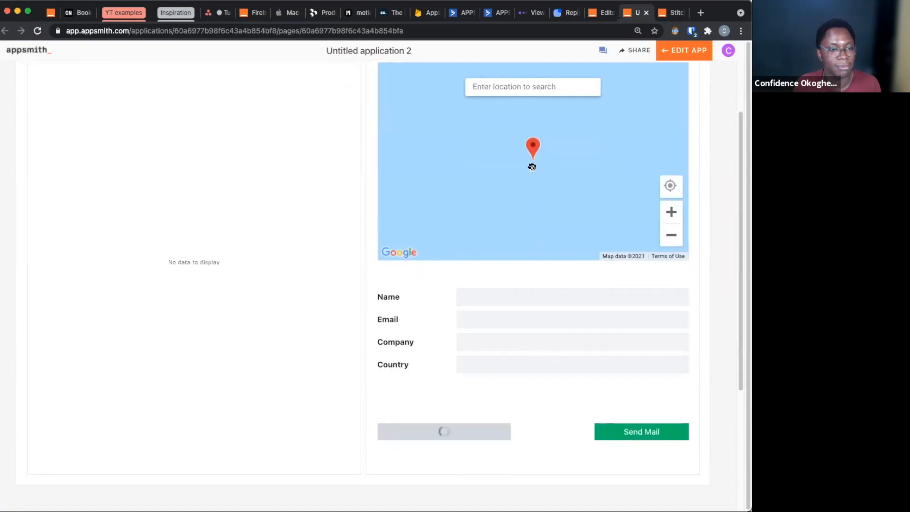
pyautogui.scroll(-1, 538, 225)
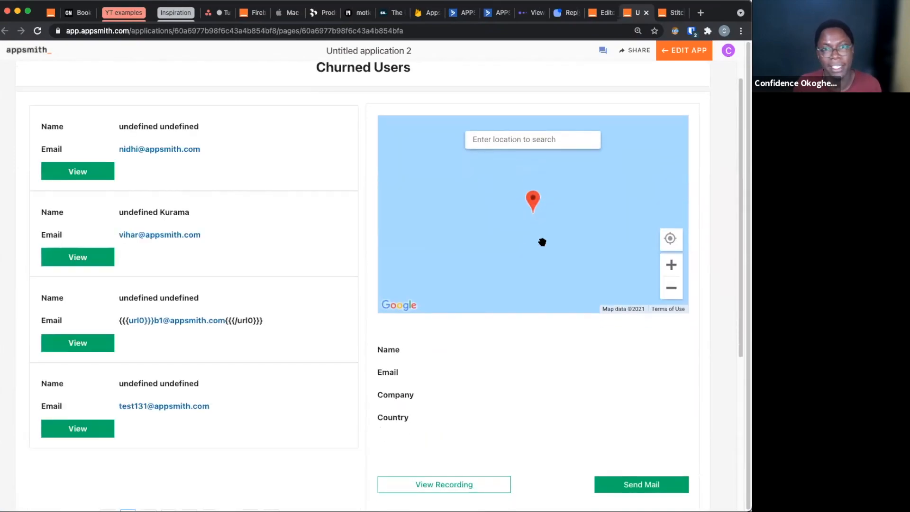
pyautogui.scroll(1, 541, 240)
# Compare the Stitching APIs Live Demo app with the deployed Untitled application 2 page
pyautogui.click(671, 13)
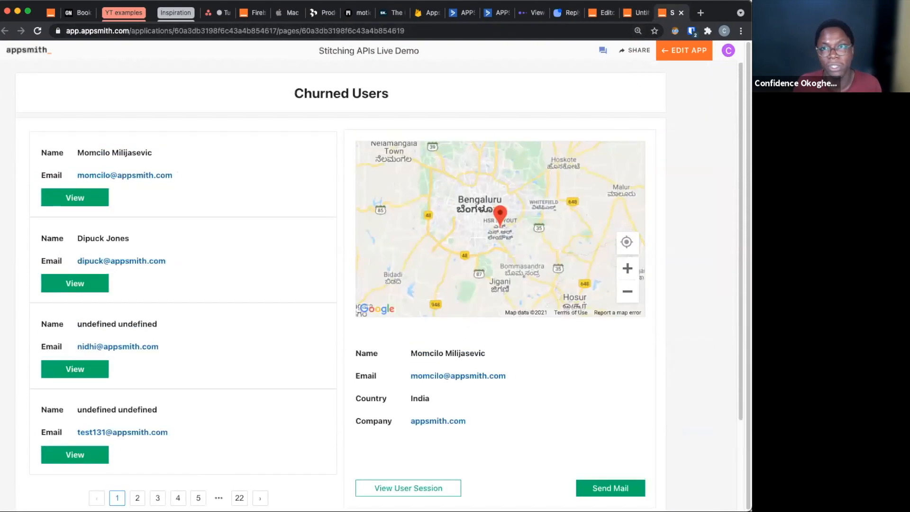
pyautogui.click(636, 13)
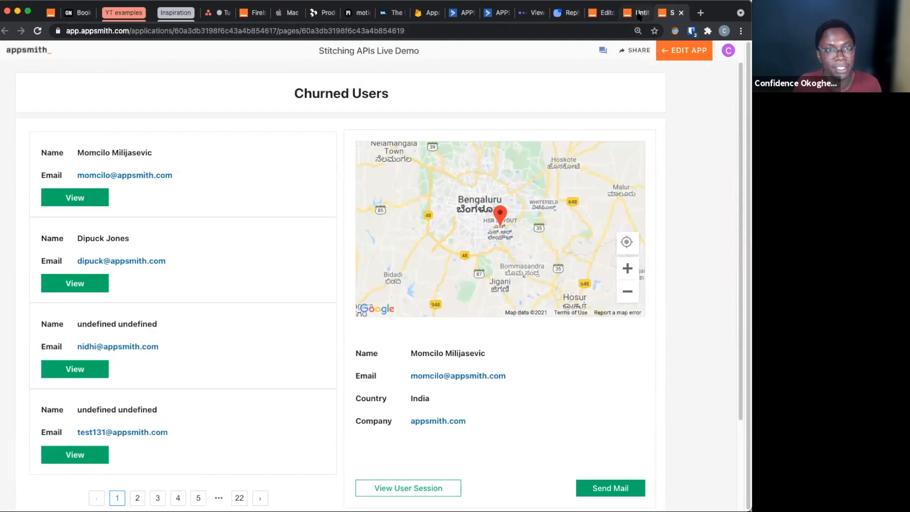
pyautogui.scroll(-5, 501, 185)
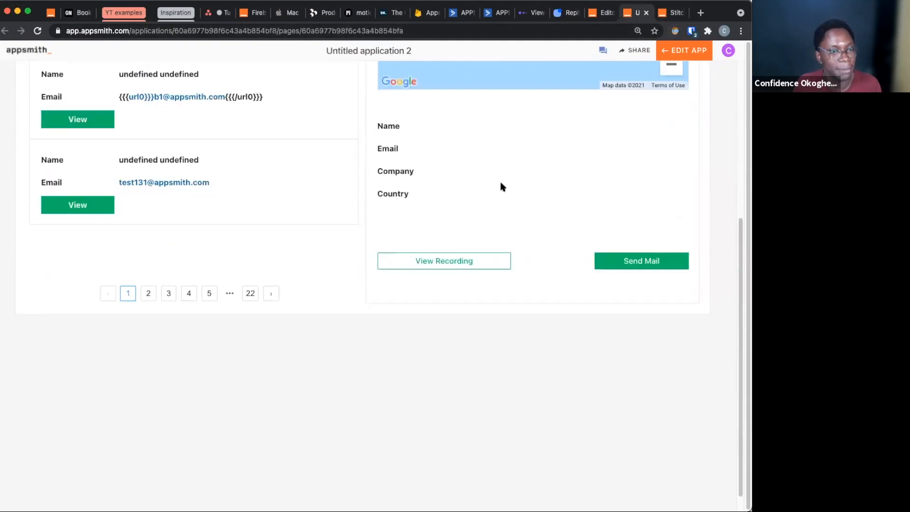
pyautogui.scroll(4, 378, 182)
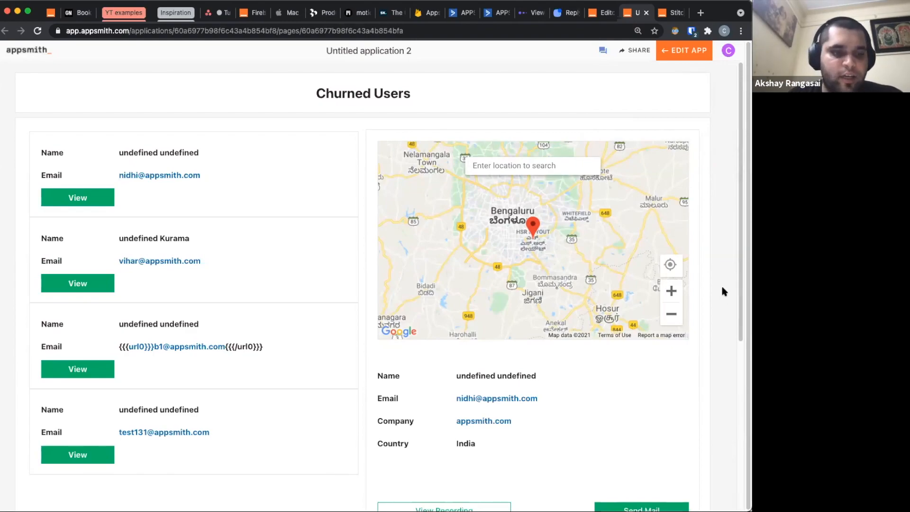
pyautogui.scroll(-1, 722, 288)
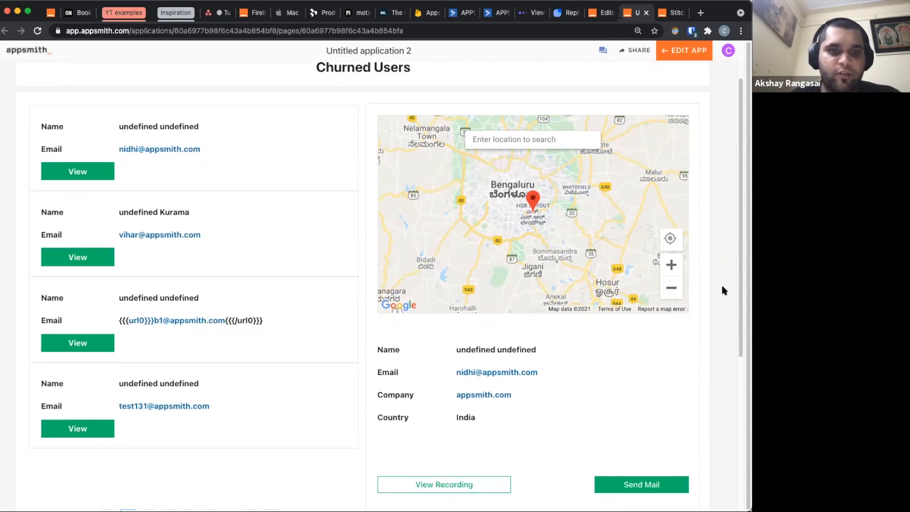